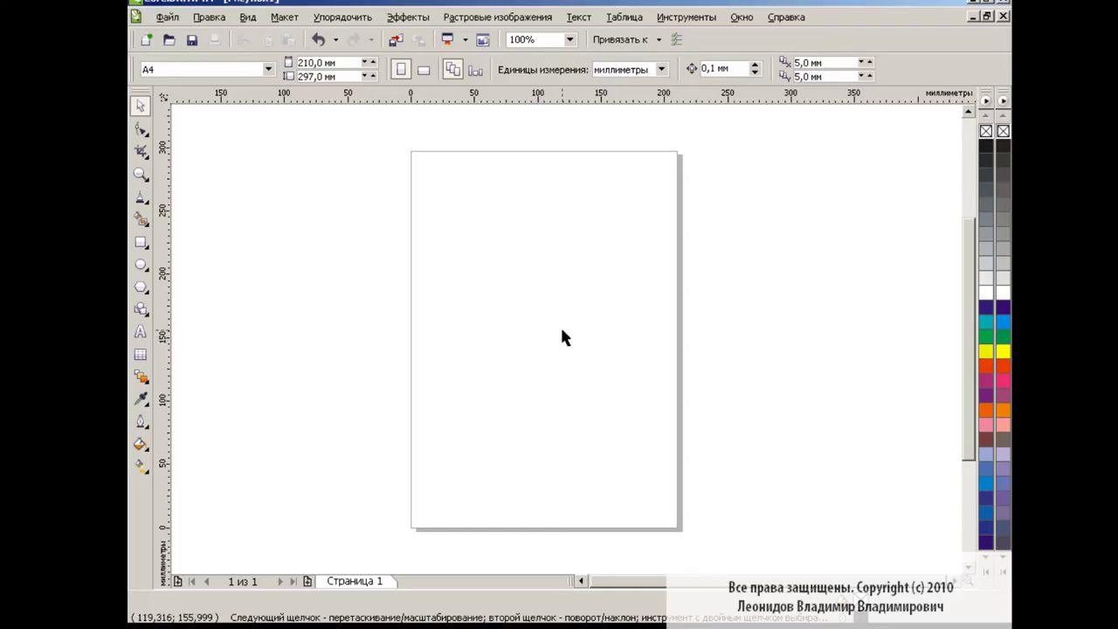
# Draw a closed 11-node polyline car side profile extending past both page edges.
pyautogui.click(145, 201)
pyautogui.click(214, 282)
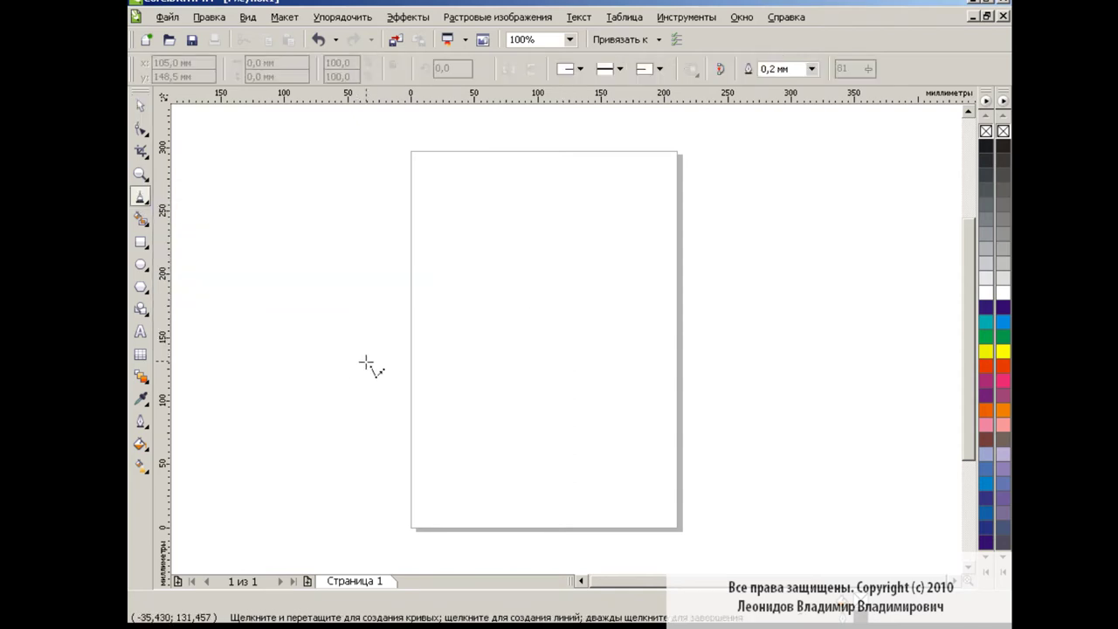
pyautogui.moveTo(362, 388)
pyautogui.mouseDown()
pyautogui.moveTo(325, 353)
pyautogui.moveTo(602, 317)
pyautogui.mouseUp()
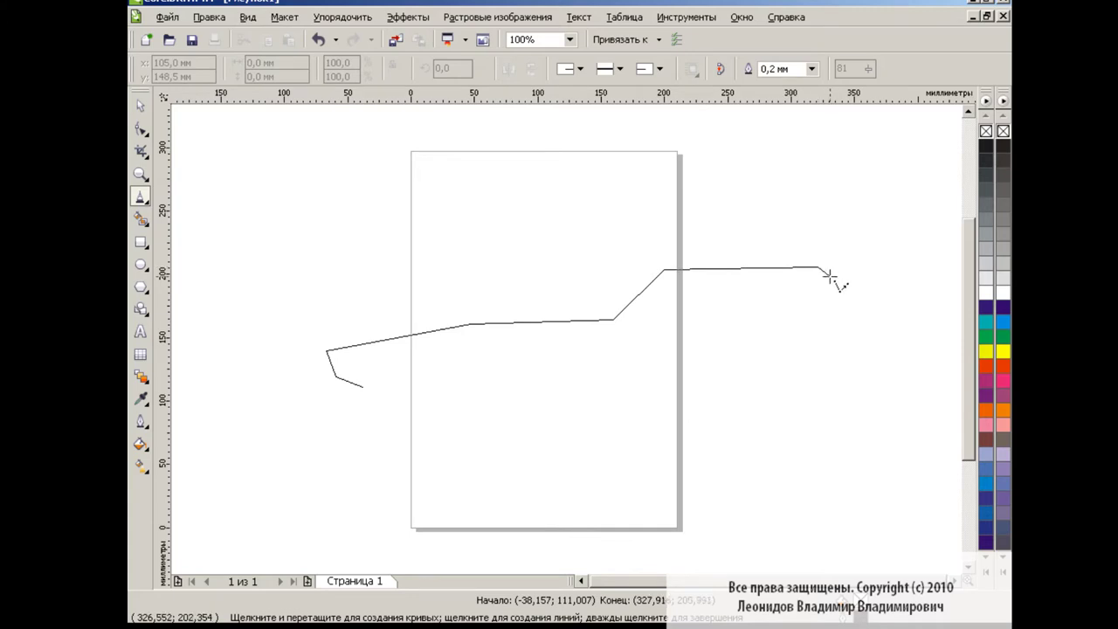
pyautogui.moveTo(830, 276); pyautogui.dragTo(928, 346)
pyautogui.click(896, 423)
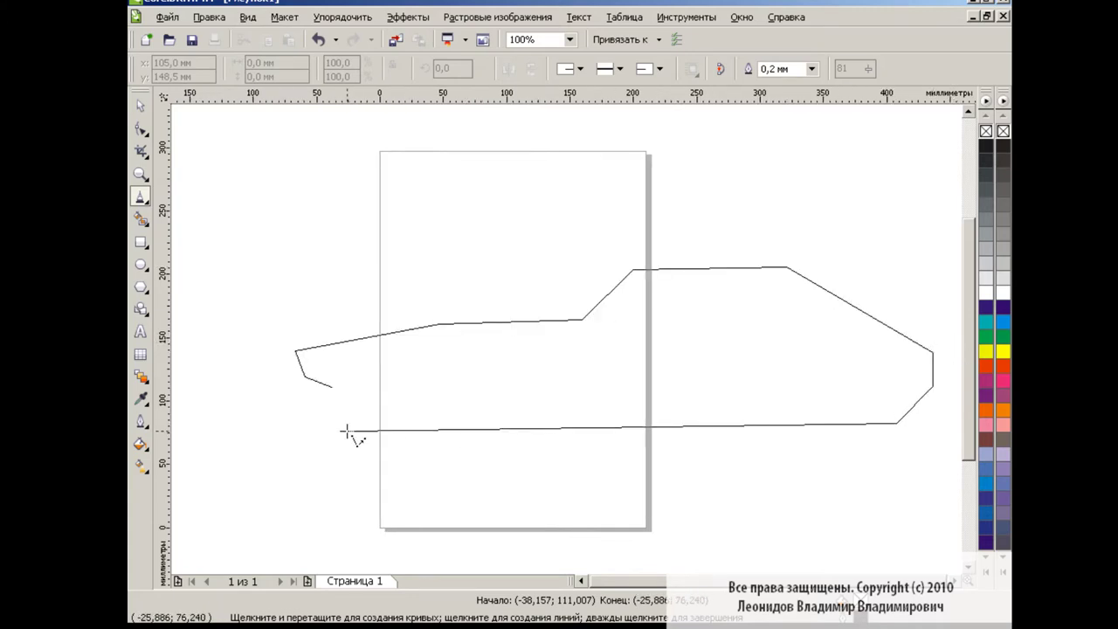
pyautogui.click(357, 423)
pyautogui.doubleClick(331, 387)
# Adjust the front nose node, then select all nodes of the car outline.
pyautogui.press('F10')
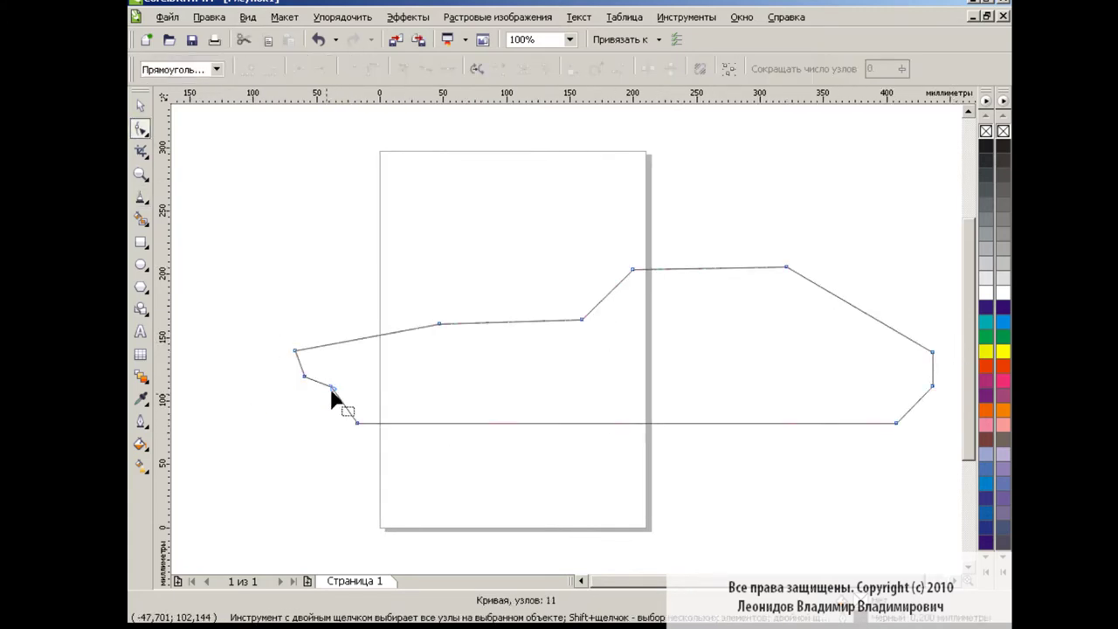
pyautogui.moveTo(304, 376); pyautogui.dragTo(305, 373)
pyautogui.moveTo(439, 325); pyautogui.dragTo(443, 323)
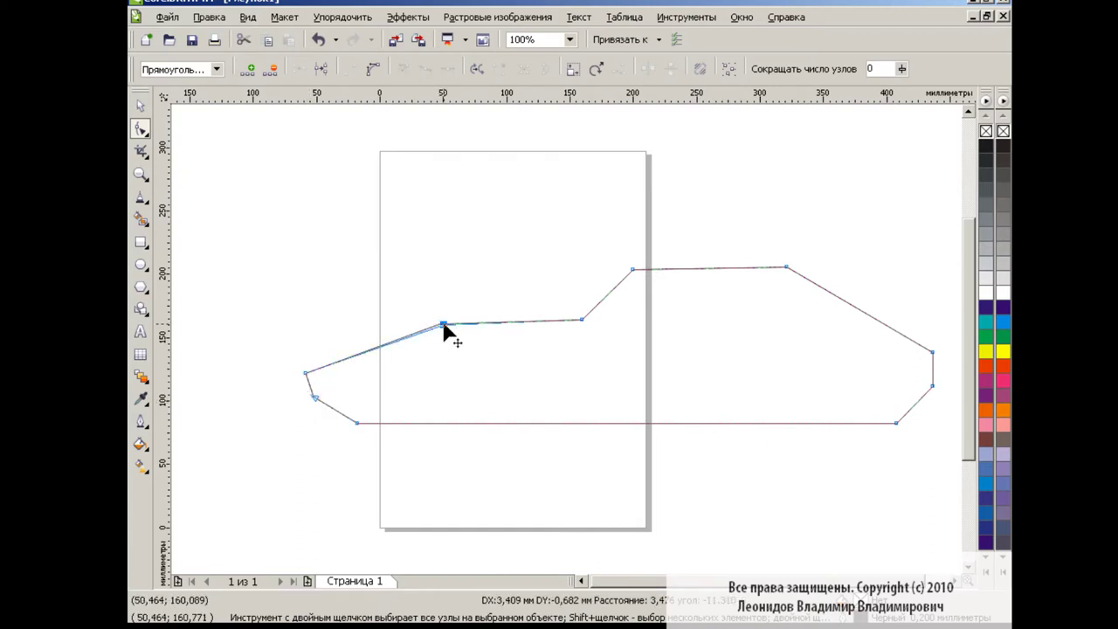
pyautogui.click(580, 581)
pyautogui.press('space')
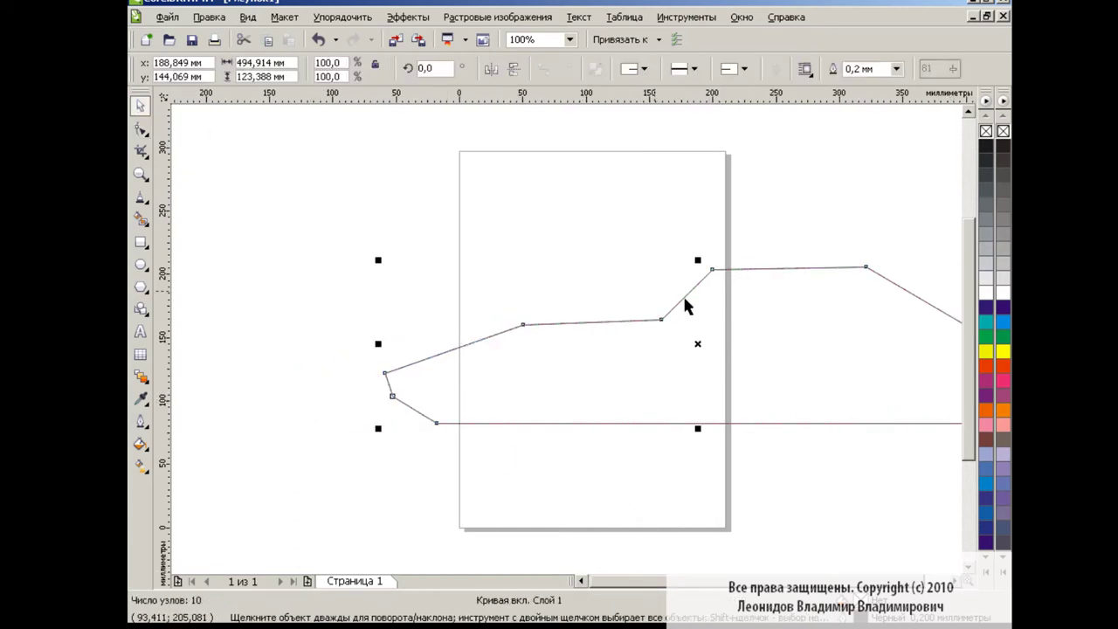
pyautogui.click(661, 479)
pyautogui.click(142, 131)
pyautogui.moveTo(239, 247); pyautogui.dragTo(895, 466)
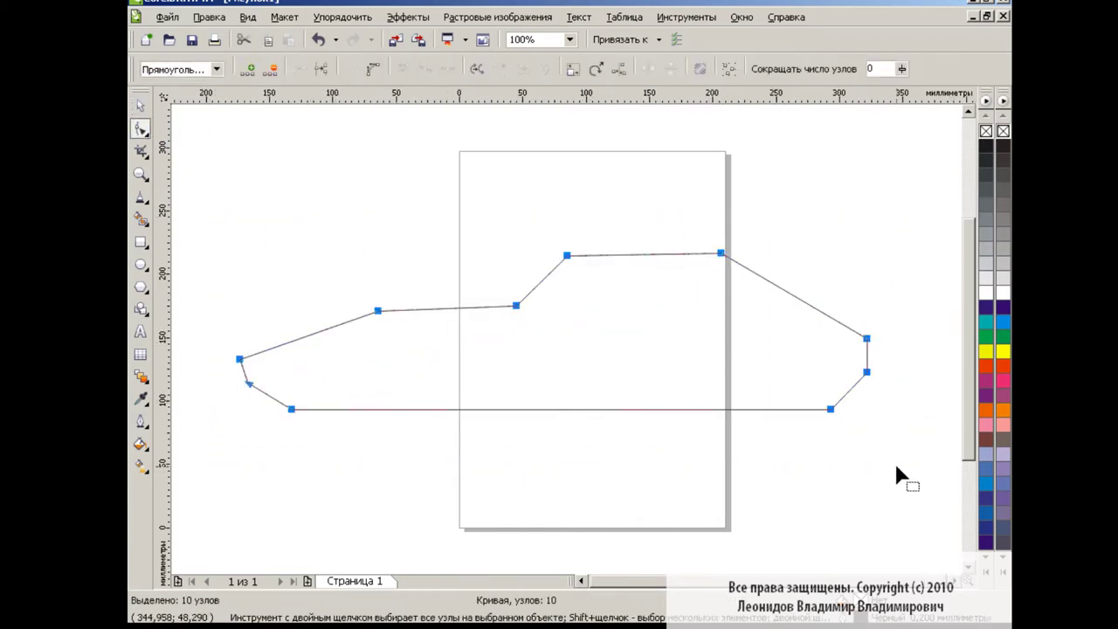
# Bend the hood, windscreen, roof and rear window segments into smooth curves.
pyautogui.moveTo(379, 316); pyautogui.dragTo(294, 332)
pyautogui.moveTo(448, 316)
pyautogui.mouseDown()
pyautogui.moveTo(469, 300)
pyautogui.moveTo(523, 301)
pyautogui.mouseUp()
pyautogui.click(724, 249)
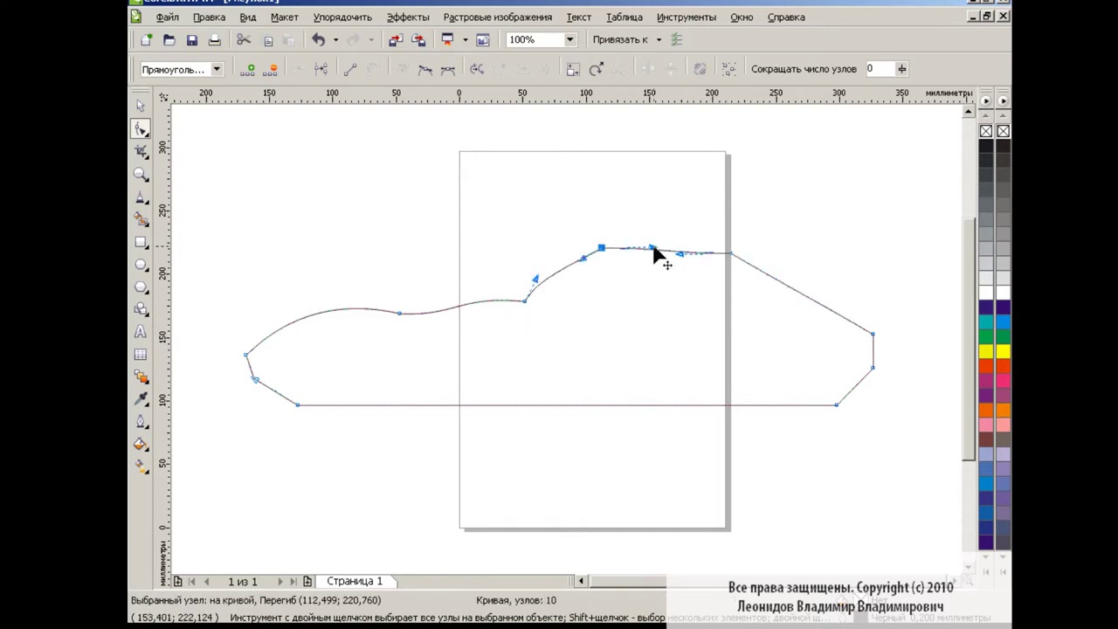
pyautogui.moveTo(656, 251); pyautogui.dragTo(697, 242)
pyautogui.moveTo(572, 263); pyautogui.dragTo(585, 258)
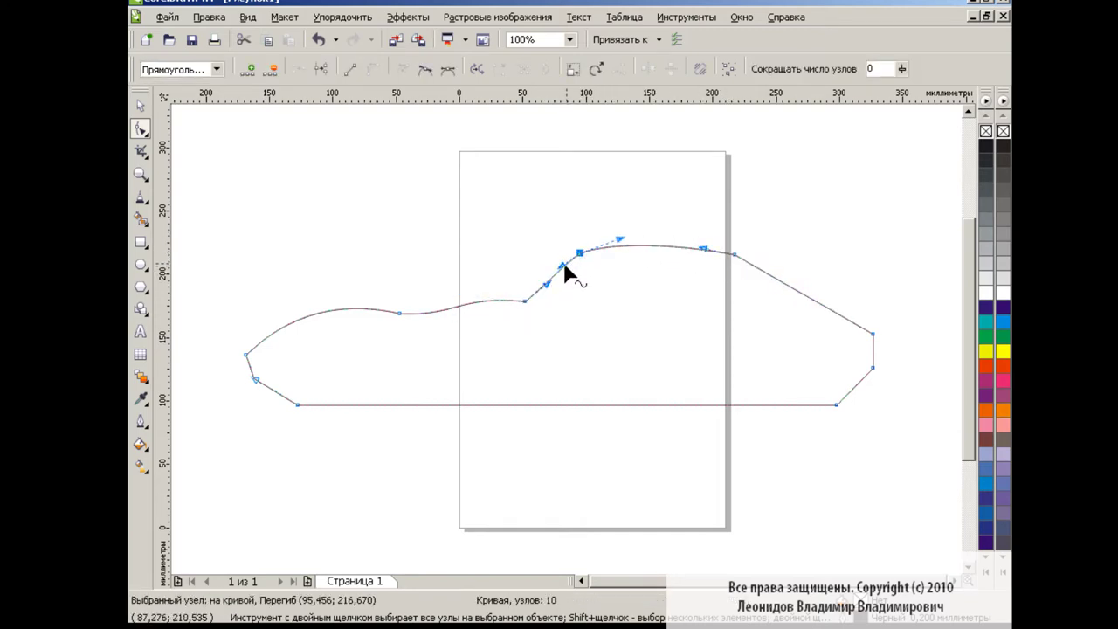
pyautogui.moveTo(876, 343); pyautogui.dragTo(810, 293)
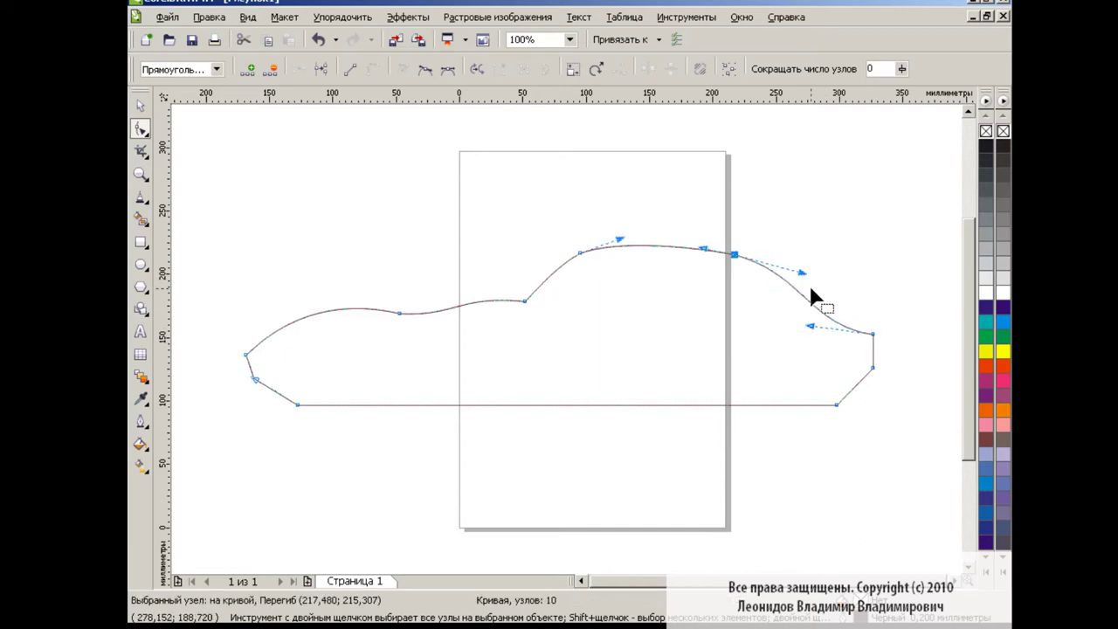
pyautogui.moveTo(880, 374); pyautogui.dragTo(897, 372)
pyautogui.click(890, 332)
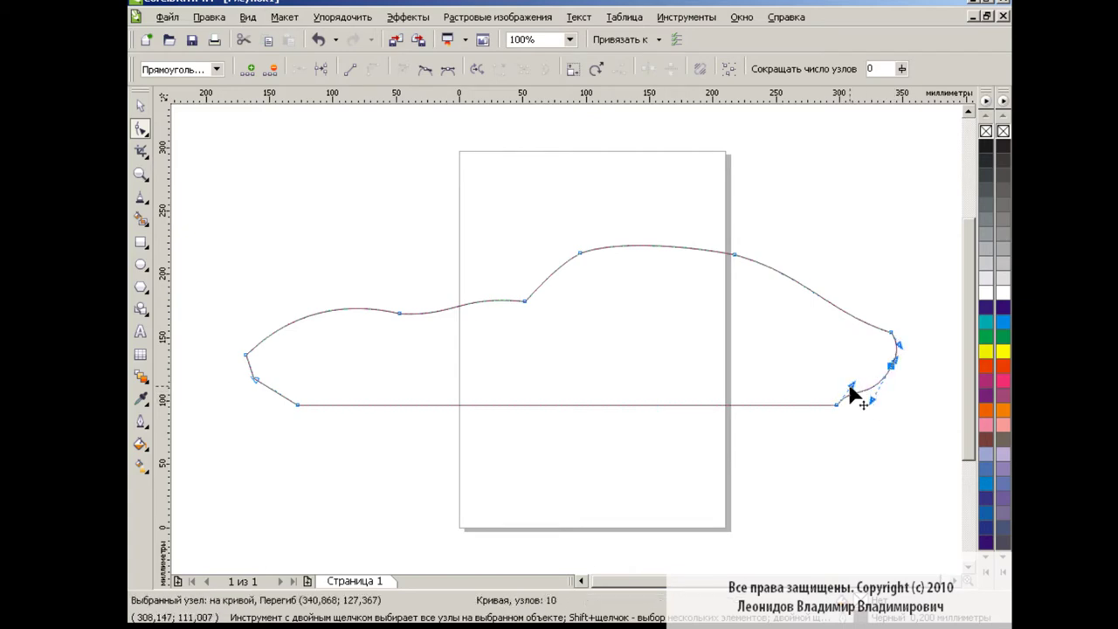
# Straighten the hood-to-windscreen segment, raise the hood nodes and reshape the lower front curve.
pyautogui.click(400, 316)
pyautogui.click(319, 39)
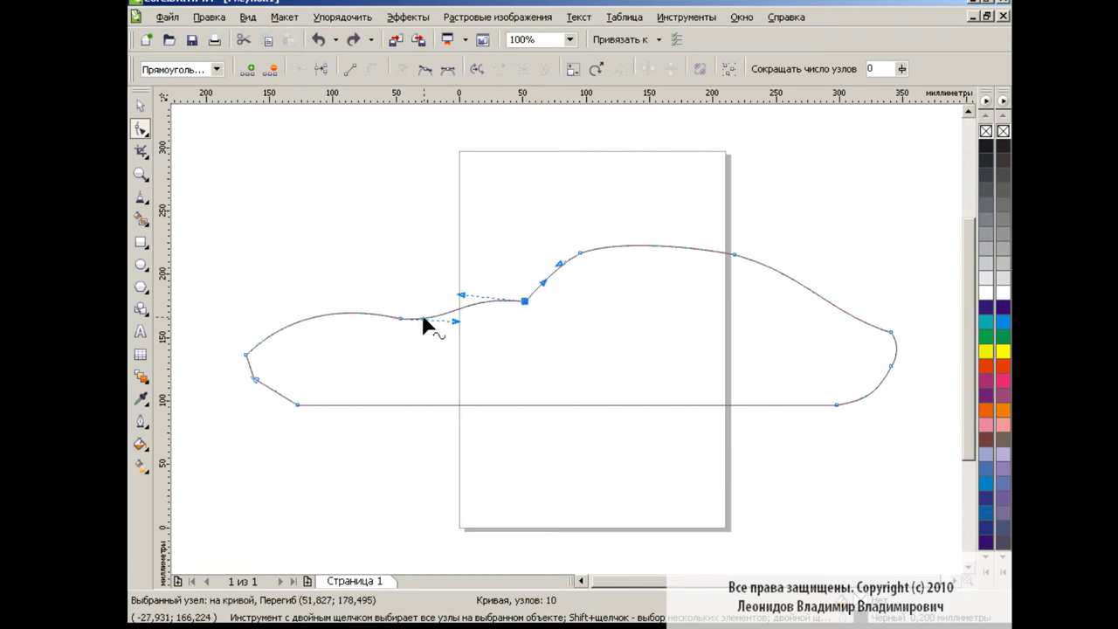
pyautogui.click(350, 69)
pyautogui.click(246, 354)
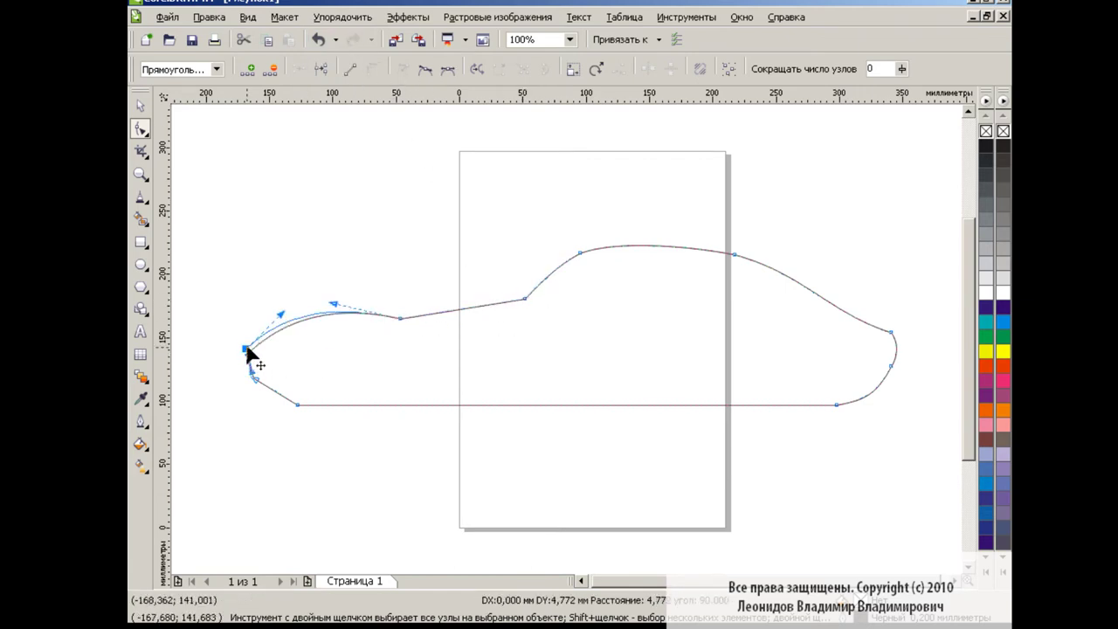
pyautogui.moveTo(386, 262); pyautogui.dragTo(531, 304)
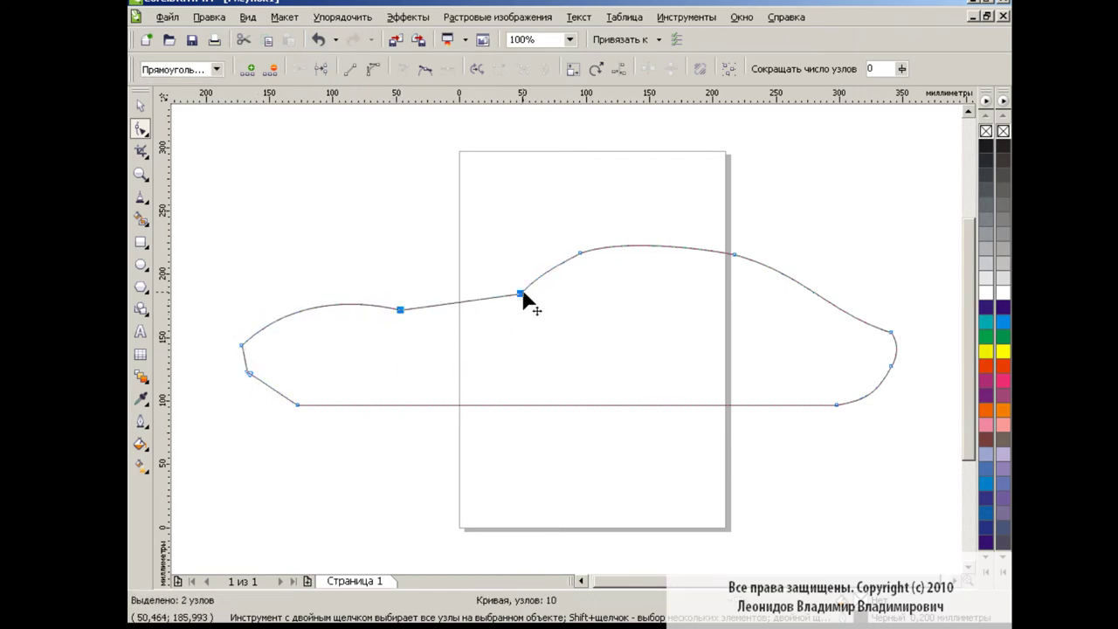
pyautogui.click(454, 278)
pyautogui.moveTo(249, 373)
pyautogui.mouseDown()
pyautogui.moveTo(259, 378)
pyautogui.moveTo(337, 303)
pyautogui.mouseUp()
pyautogui.click(296, 402)
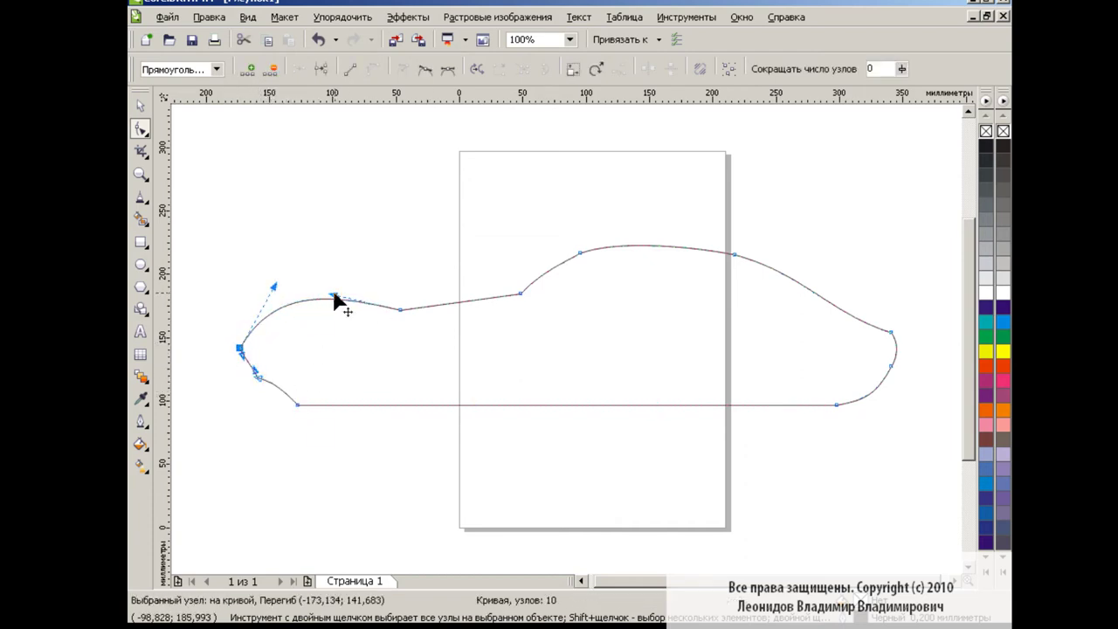
pyautogui.press('space')
pyautogui.click(633, 483)
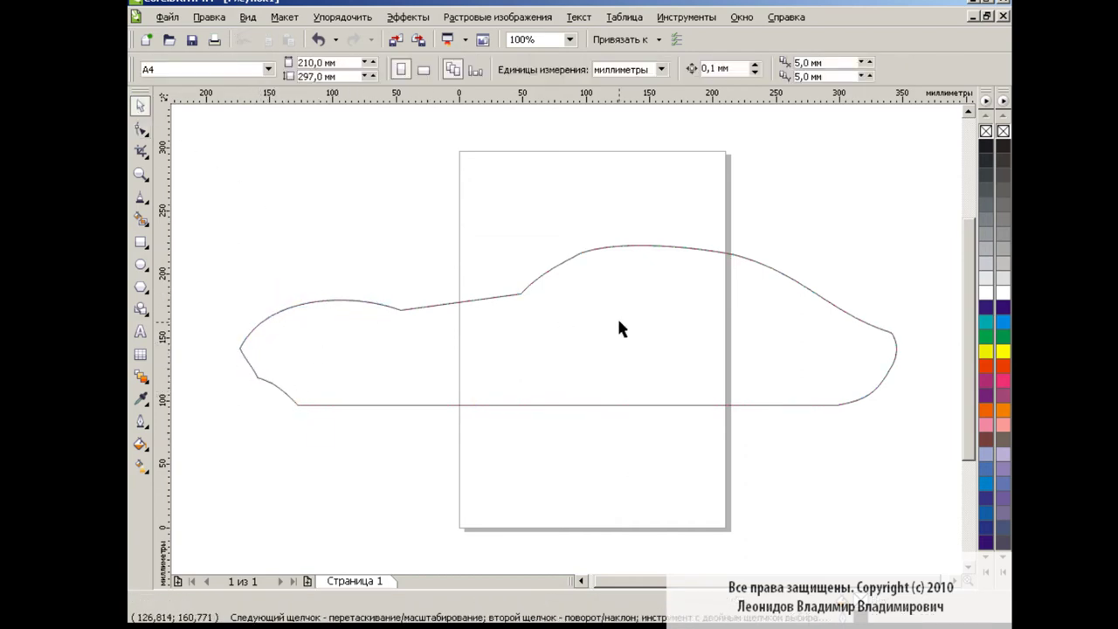
# Draw an 86.576 mm front wheel circle and duplicate it under the car's rear.
pyautogui.click(617, 279)
pyautogui.click(672, 417)
pyautogui.click(142, 265)
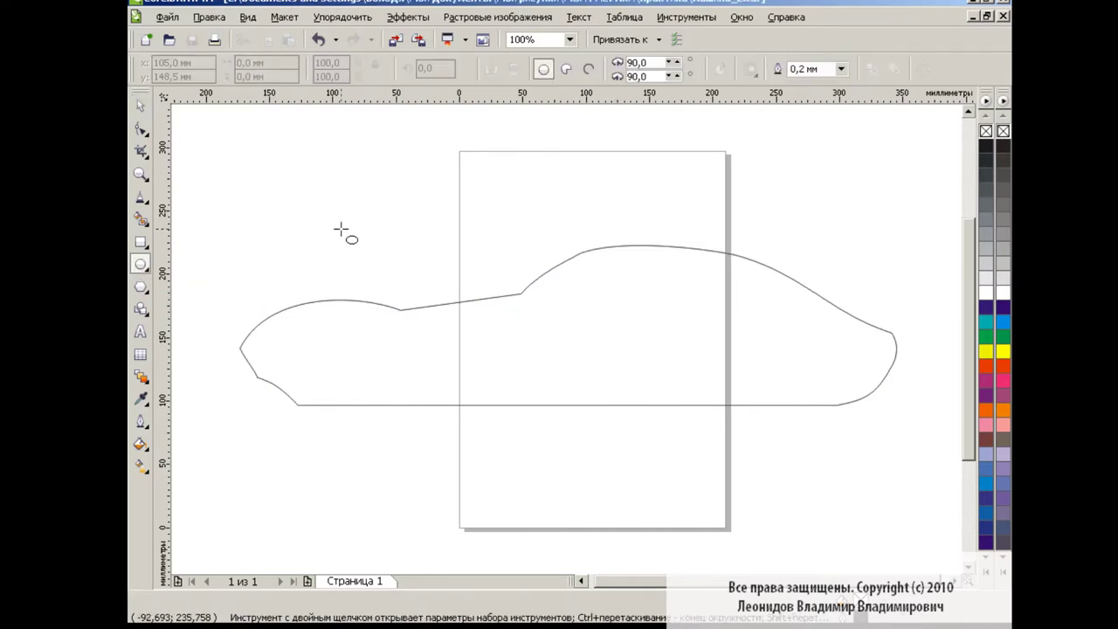
pyautogui.moveTo(337, 230); pyautogui.dragTo(469, 329)
pyautogui.moveTo(397, 285); pyautogui.dragTo(375, 379)
pyautogui.moveTo(445, 308); pyautogui.dragTo(428, 323)
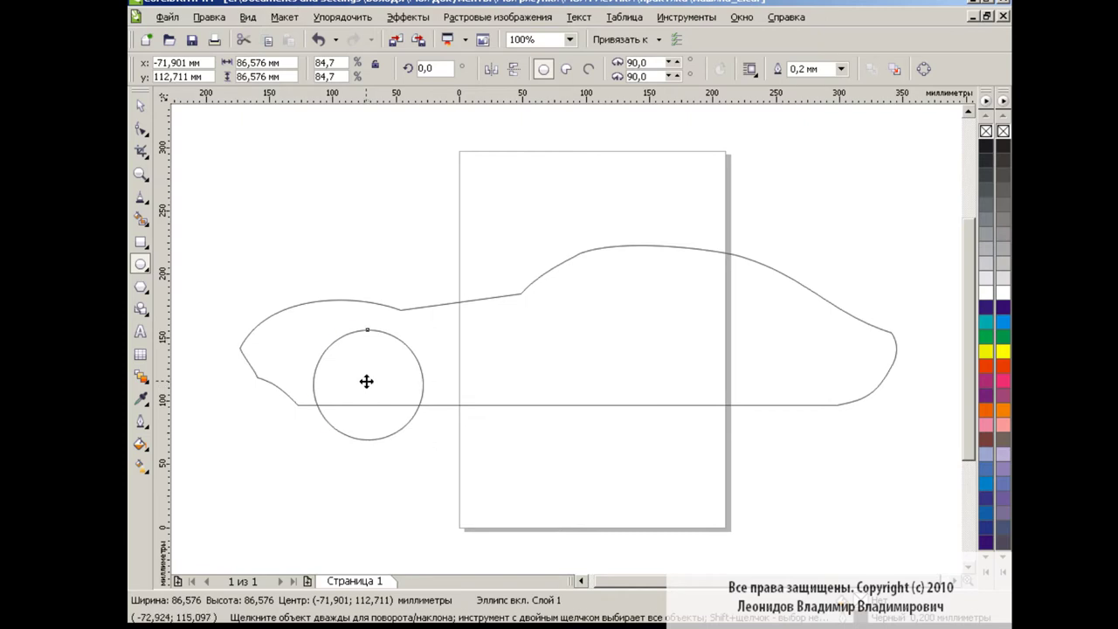
pyautogui.hotkey('ctrl', 'c')
pyautogui.hotkey('ctrl', 'v')
pyautogui.moveTo(370, 382); pyautogui.dragTo(765, 382)
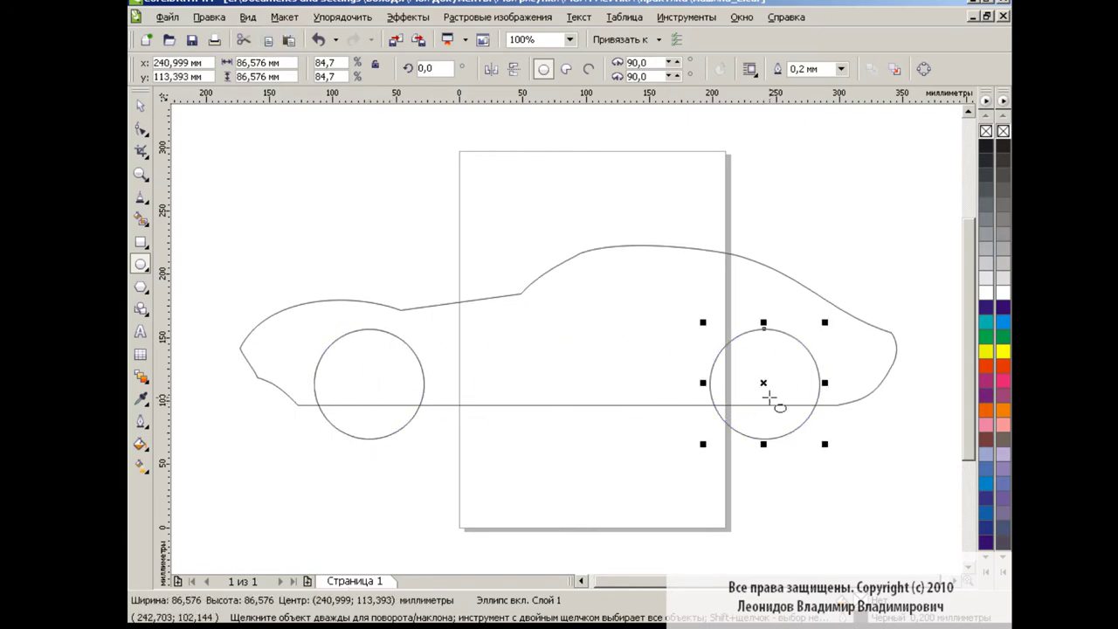
# Reshape the hood curve and roof nodes, then select the body and both wheels.
pyautogui.press('F10')
pyautogui.click(445, 307)
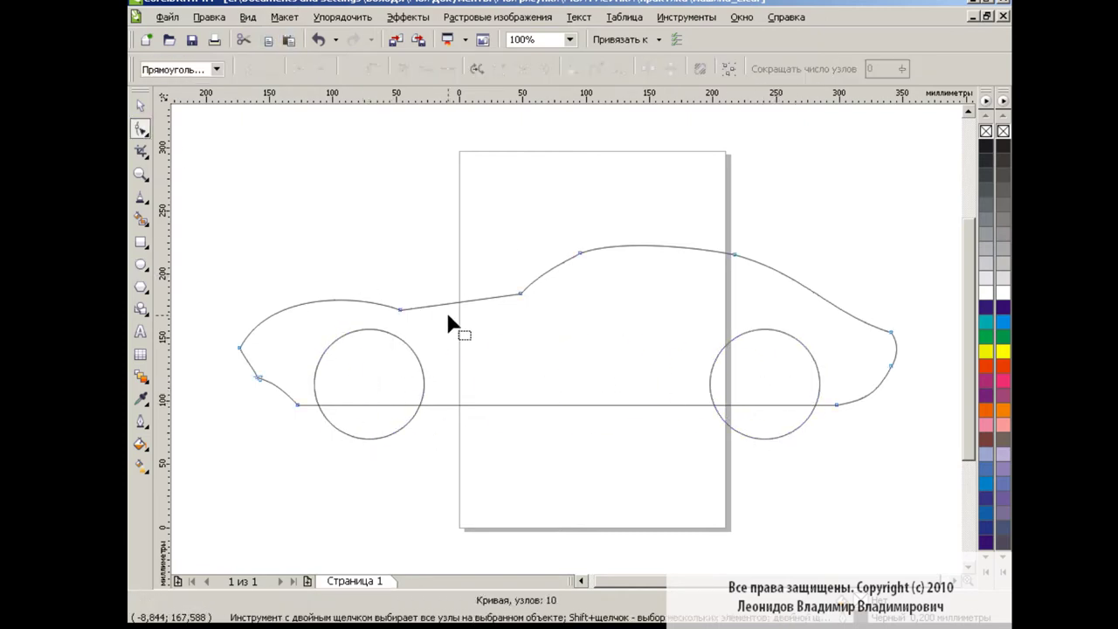
pyautogui.moveTo(446, 309)
pyautogui.mouseDown()
pyautogui.moveTo(396, 279)
pyautogui.moveTo(403, 287)
pyautogui.moveTo(302, 294)
pyautogui.mouseUp()
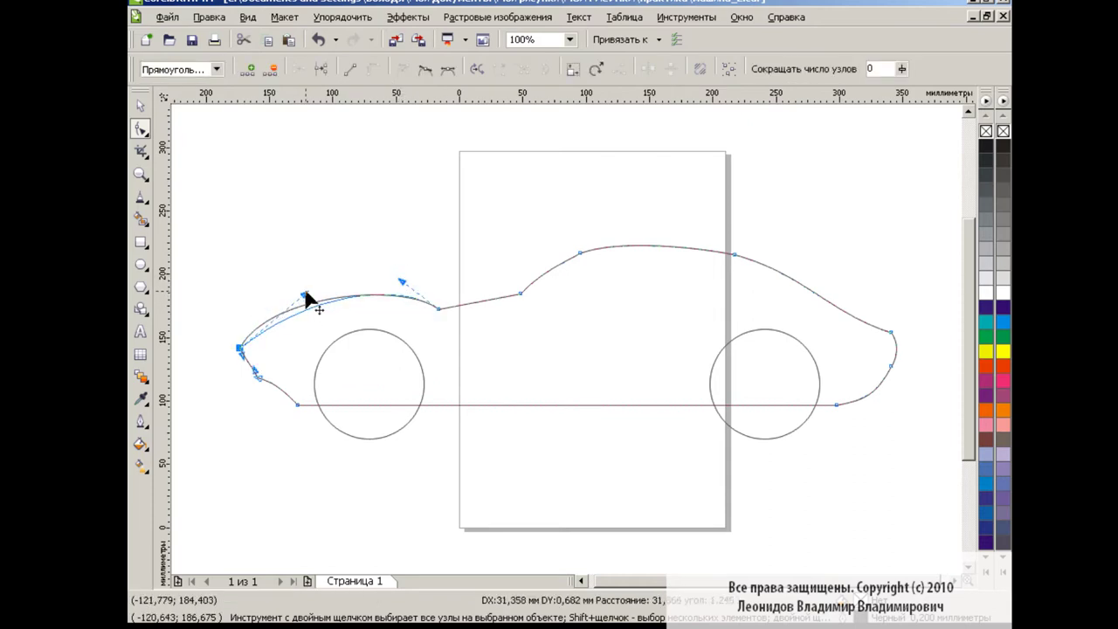
pyautogui.moveTo(521, 293); pyautogui.dragTo(527, 293)
pyautogui.moveTo(524, 250); pyautogui.dragTo(743, 301)
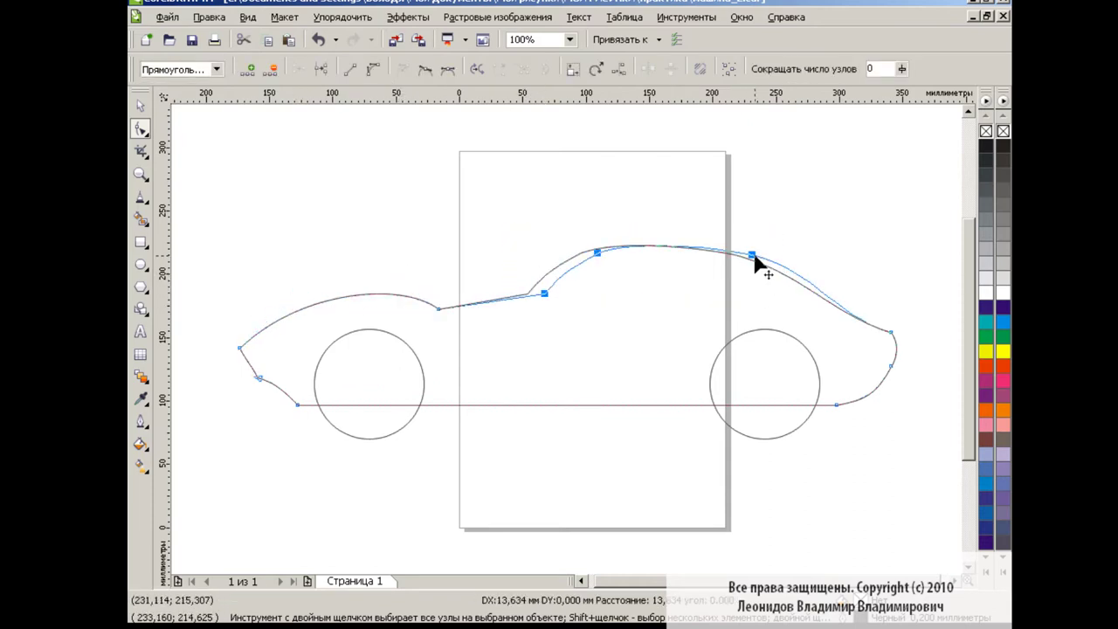
pyautogui.moveTo(733, 254); pyautogui.dragTo(751, 254)
pyautogui.click(400, 289)
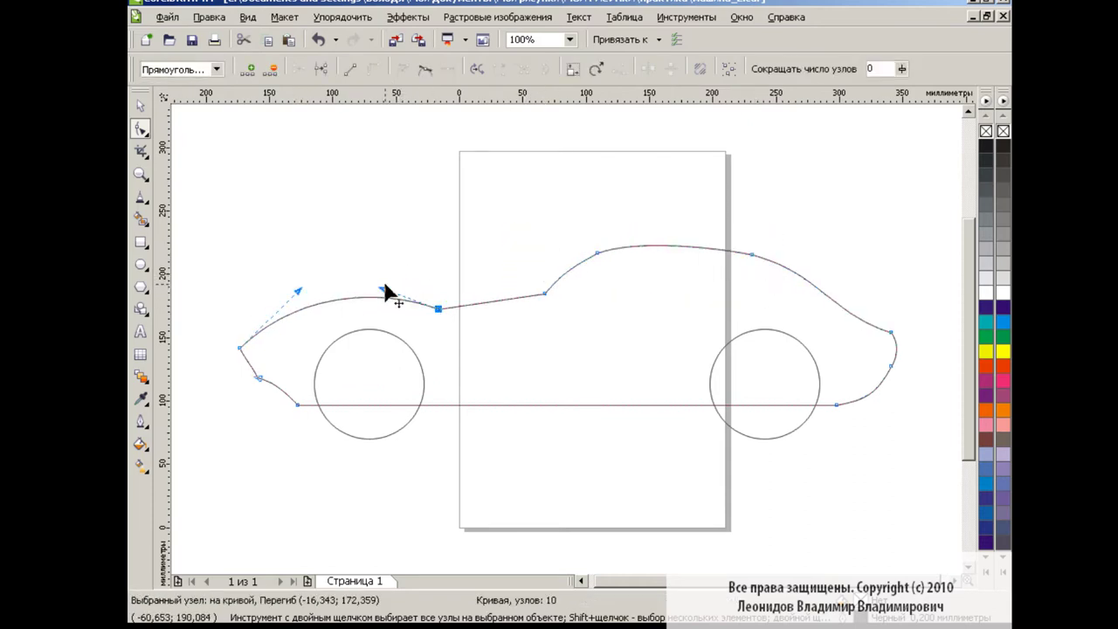
pyautogui.click(453, 249)
pyautogui.click(240, 349)
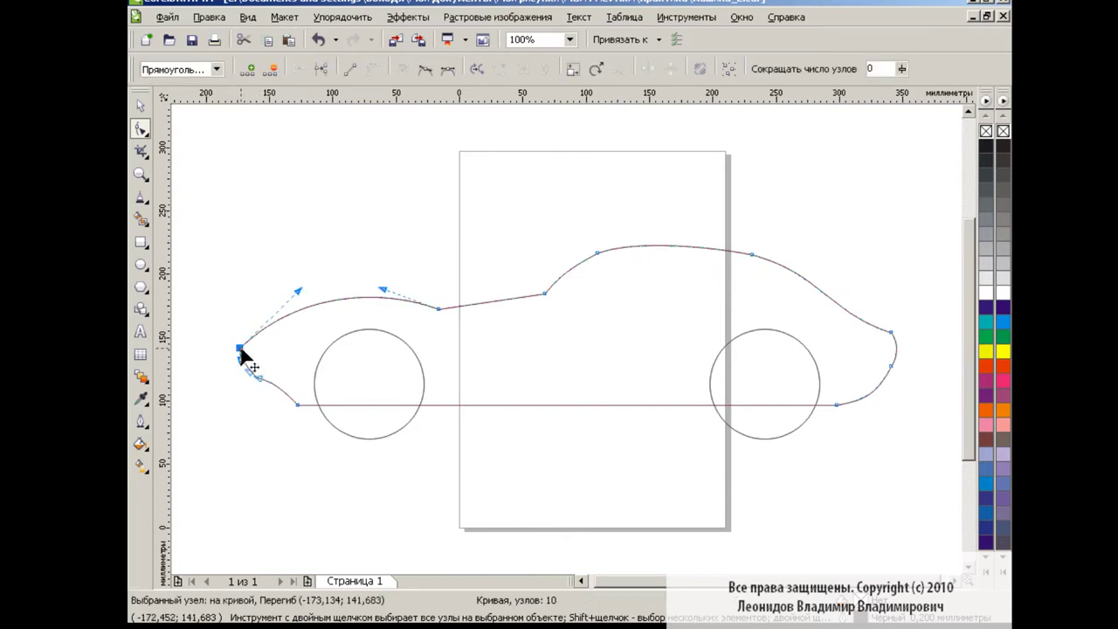
pyautogui.click(269, 381)
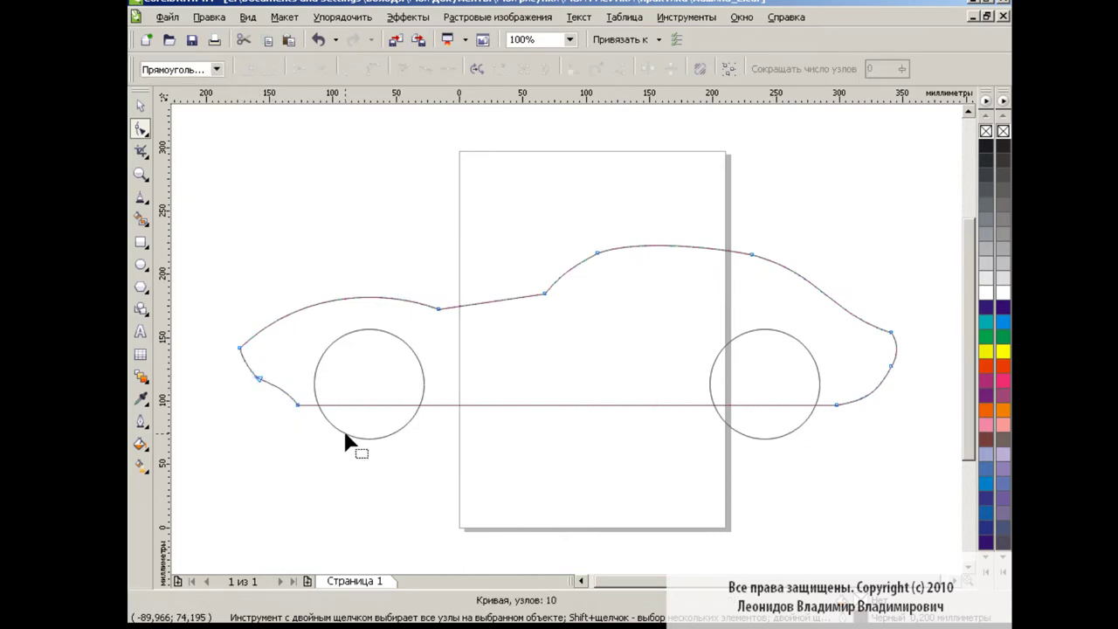
pyautogui.press('space')
pyautogui.moveTo(198, 176); pyautogui.dragTo(924, 491)
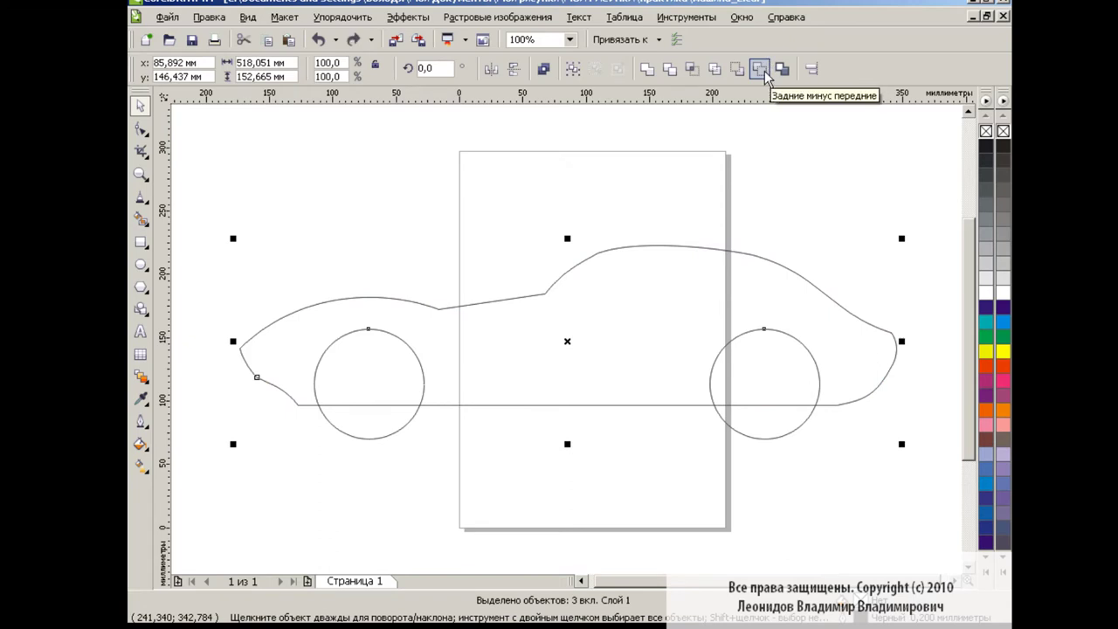
# Cut the wheel arches out of the body and draw a Bezier waistline curve.
pyautogui.click(759, 69)
pyautogui.press('Escape')
pyautogui.click(143, 199)
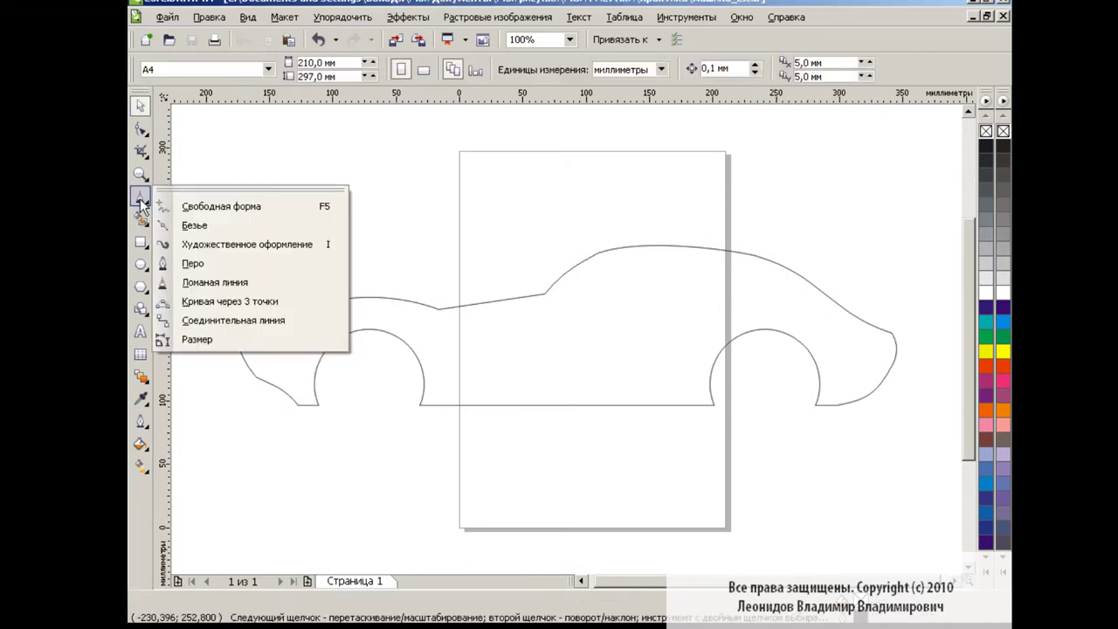
pyautogui.click(174, 226)
pyautogui.click(695, 326)
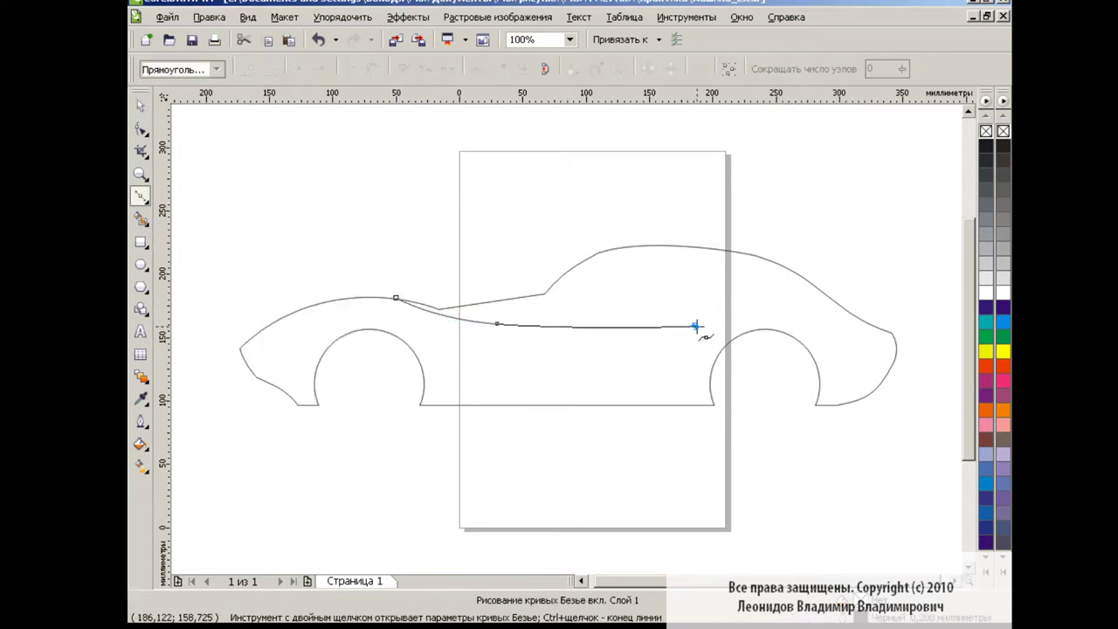
pyautogui.moveTo(872, 314); pyautogui.dragTo(928, 337)
# Smooth and fine-tune the front and middle bends of the waistline curve.
pyautogui.press('F10')
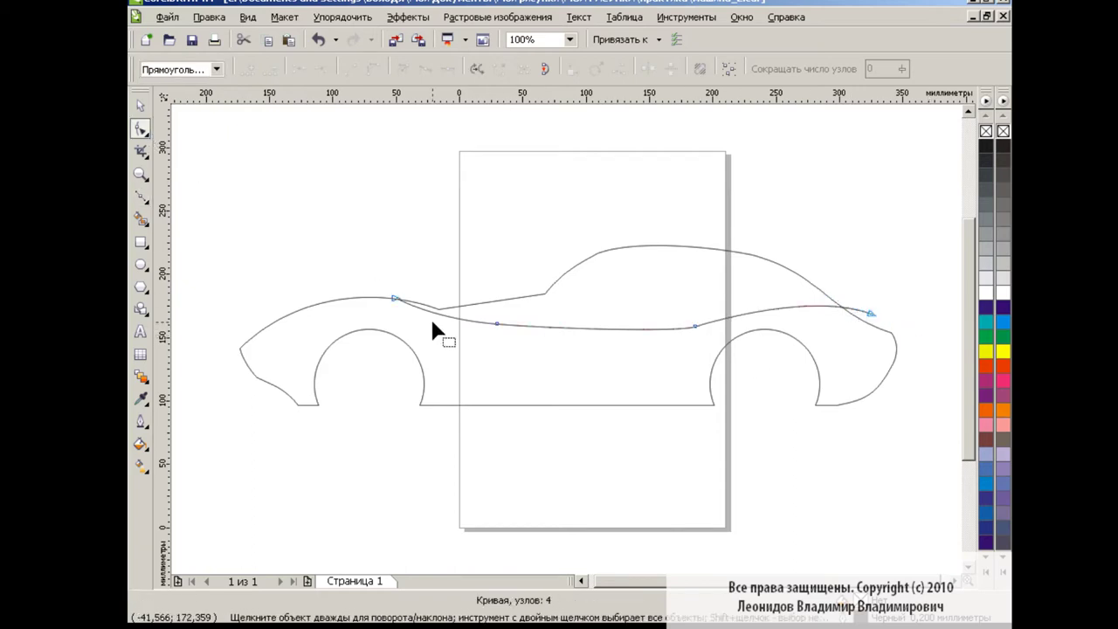
pyautogui.click(441, 320)
pyautogui.moveTo(445, 322); pyautogui.dragTo(455, 314)
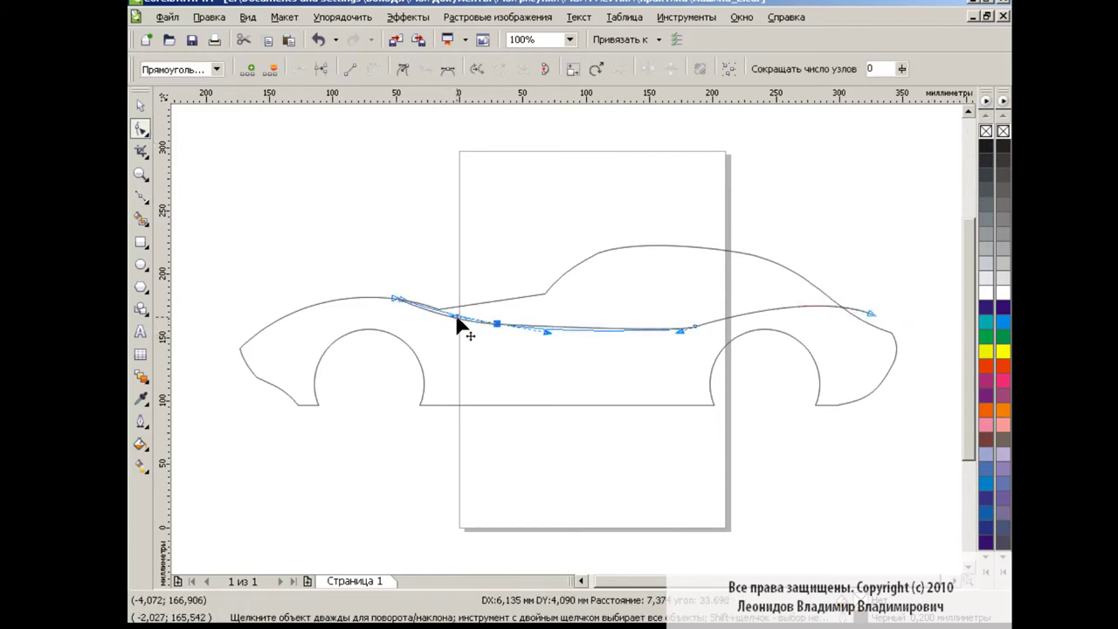
pyautogui.moveTo(546, 326); pyautogui.dragTo(524, 330)
pyautogui.moveTo(397, 299); pyautogui.dragTo(387, 298)
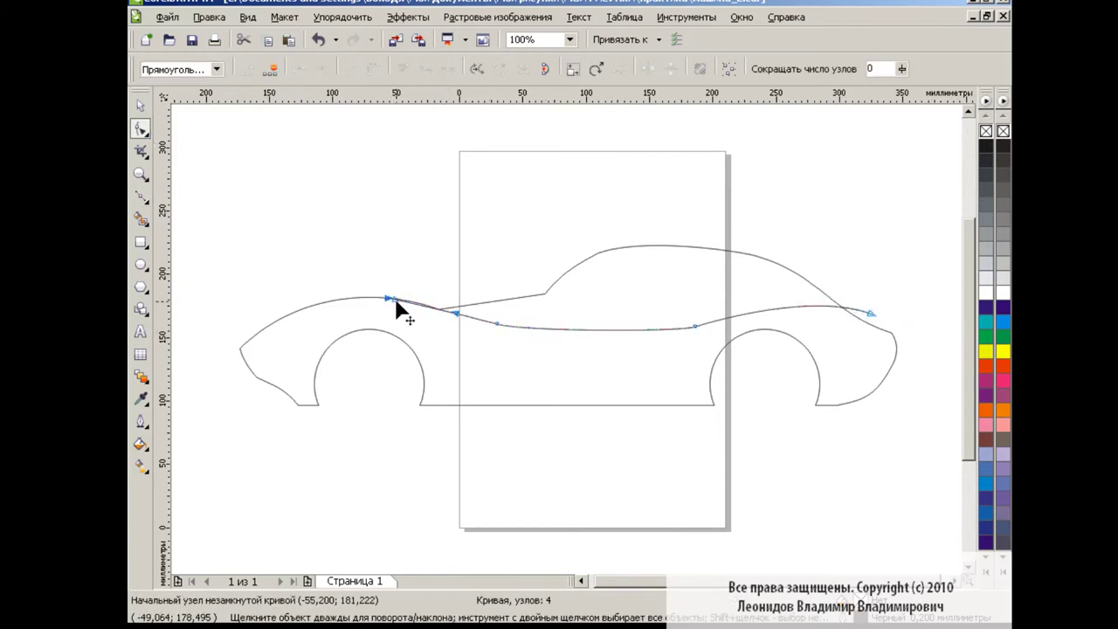
pyautogui.moveTo(496, 325); pyautogui.dragTo(494, 327)
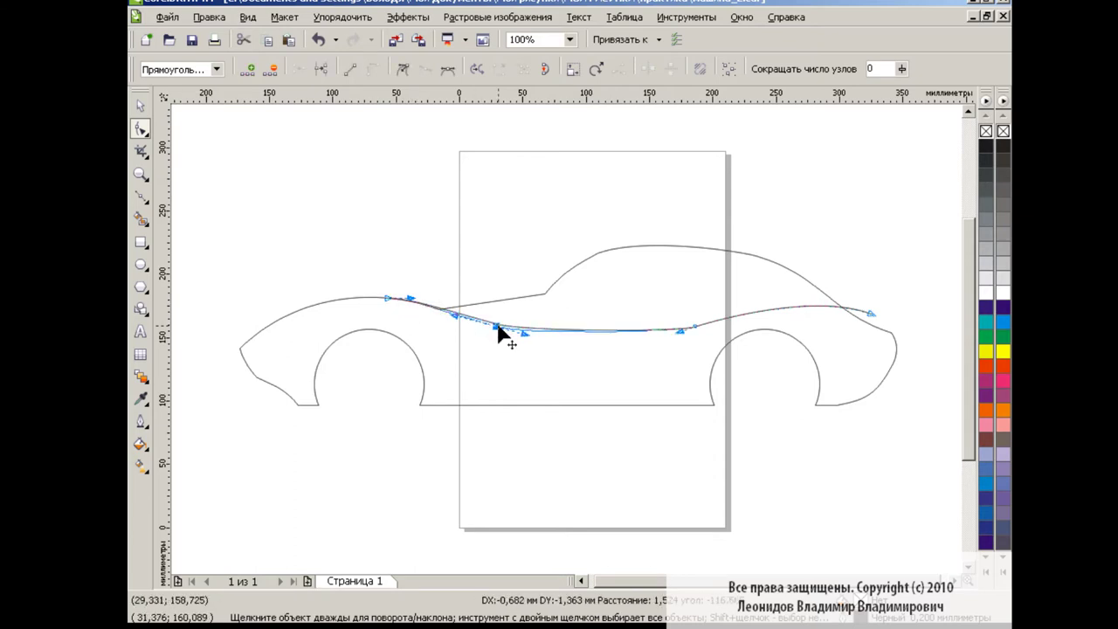
pyautogui.keyDown('shift'); pyautogui.click(696, 324); pyautogui.keyUp('shift')
pyautogui.moveTo(699, 324); pyautogui.dragTo(703, 320)
pyautogui.moveTo(457, 308); pyautogui.dragTo(449, 323)
pyautogui.click(592, 322)
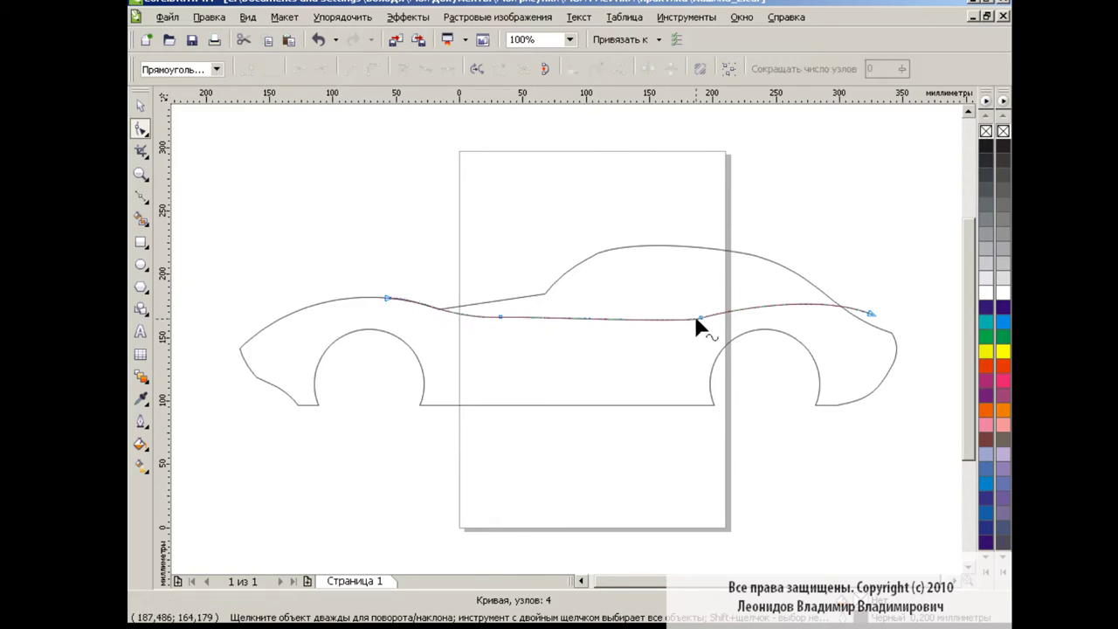
# Bend the waistline's rear section up over the rear wheel and onto the tail.
pyautogui.click(697, 319)
pyautogui.moveTo(830, 300)
pyautogui.mouseDown()
pyautogui.moveTo(749, 270)
pyautogui.moveTo(758, 260)
pyautogui.mouseUp()
pyautogui.moveTo(871, 313); pyautogui.dragTo(892, 333)
pyautogui.moveTo(780, 283); pyautogui.dragTo(769, 253)
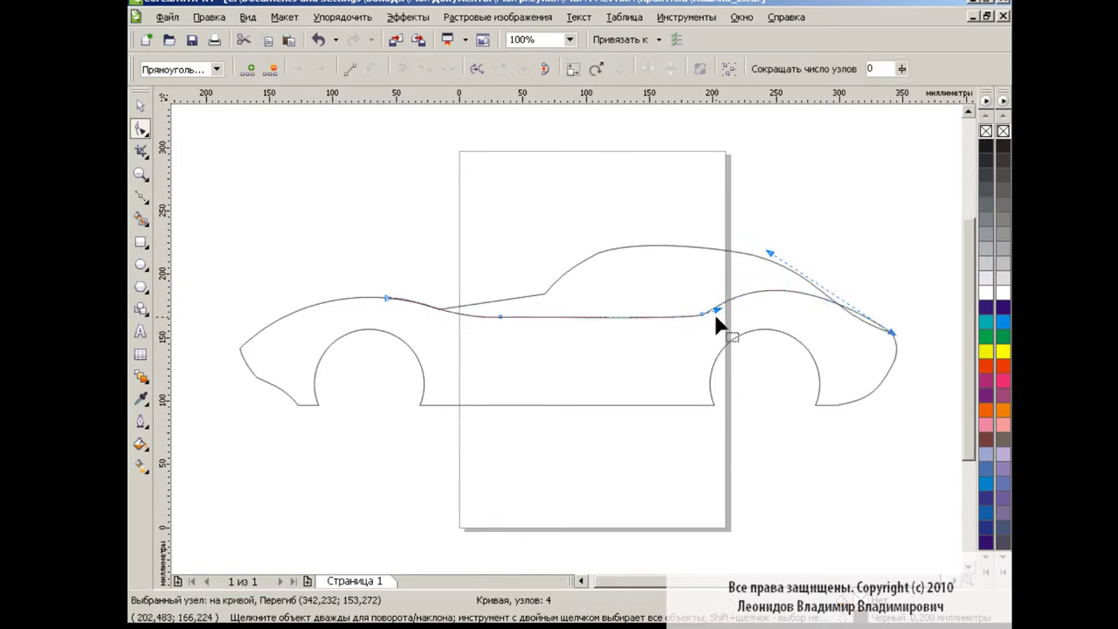
pyautogui.moveTo(891, 335); pyautogui.dragTo(905, 349)
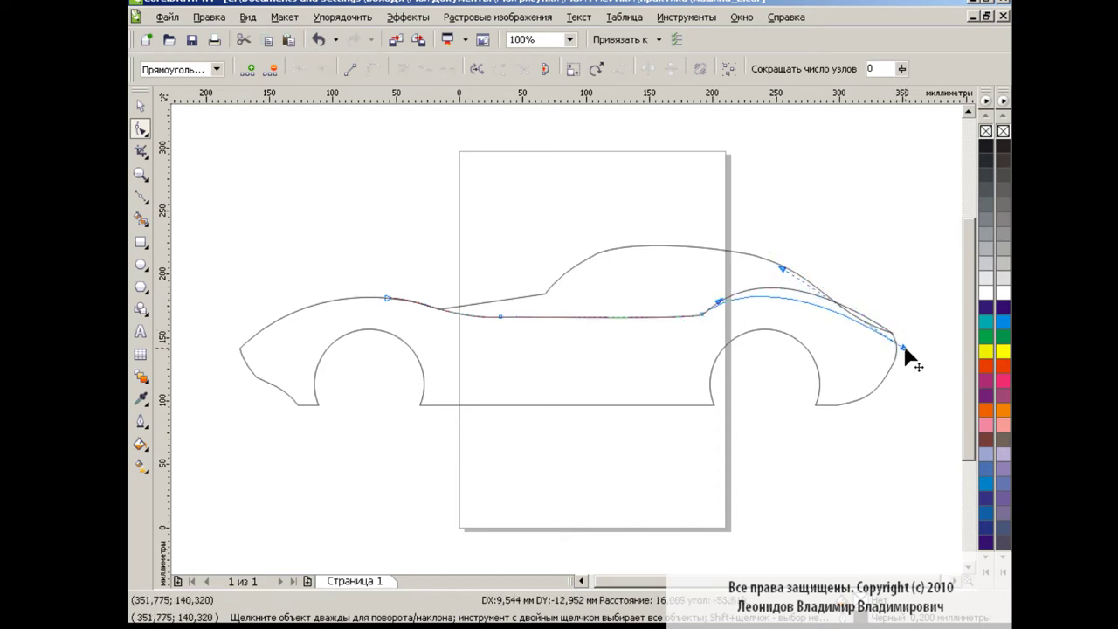
pyautogui.moveTo(782, 268); pyautogui.dragTo(796, 258)
pyautogui.moveTo(903, 351); pyautogui.dragTo(896, 350)
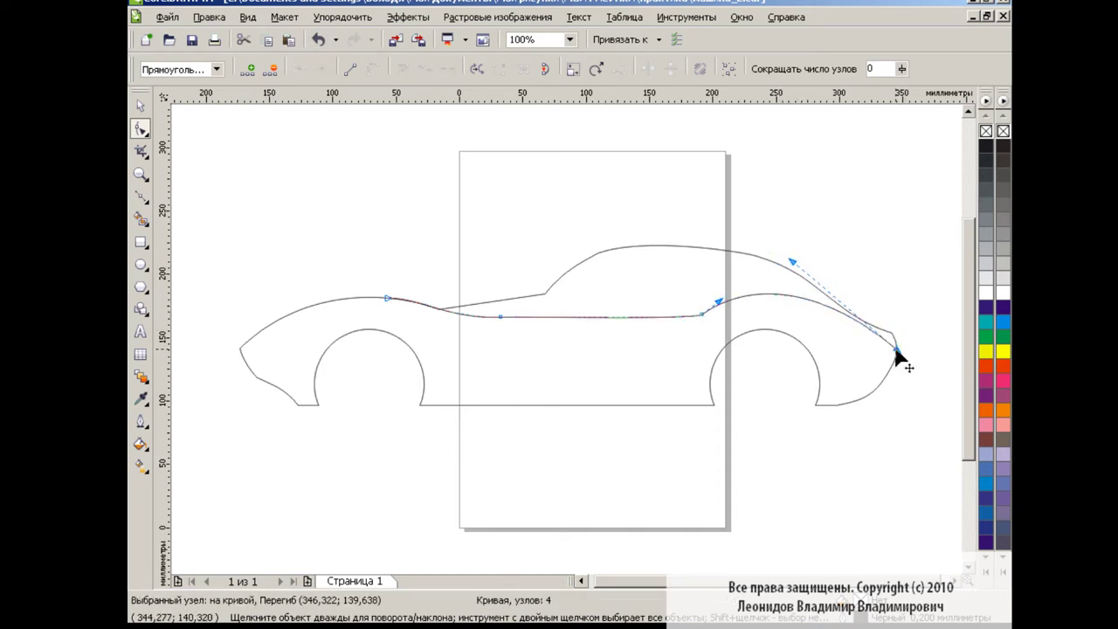
pyautogui.moveTo(826, 352)
pyautogui.mouseDown()
pyautogui.moveTo(830, 324)
pyautogui.moveTo(863, 363)
pyautogui.mouseUp()
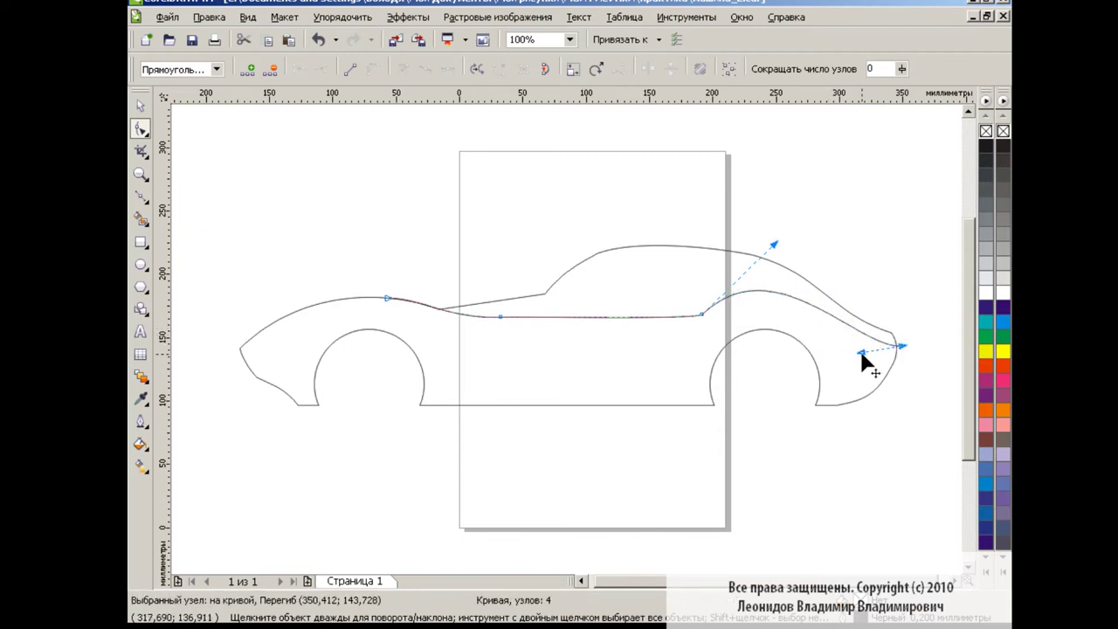
pyautogui.moveTo(774, 243); pyautogui.dragTo(796, 252)
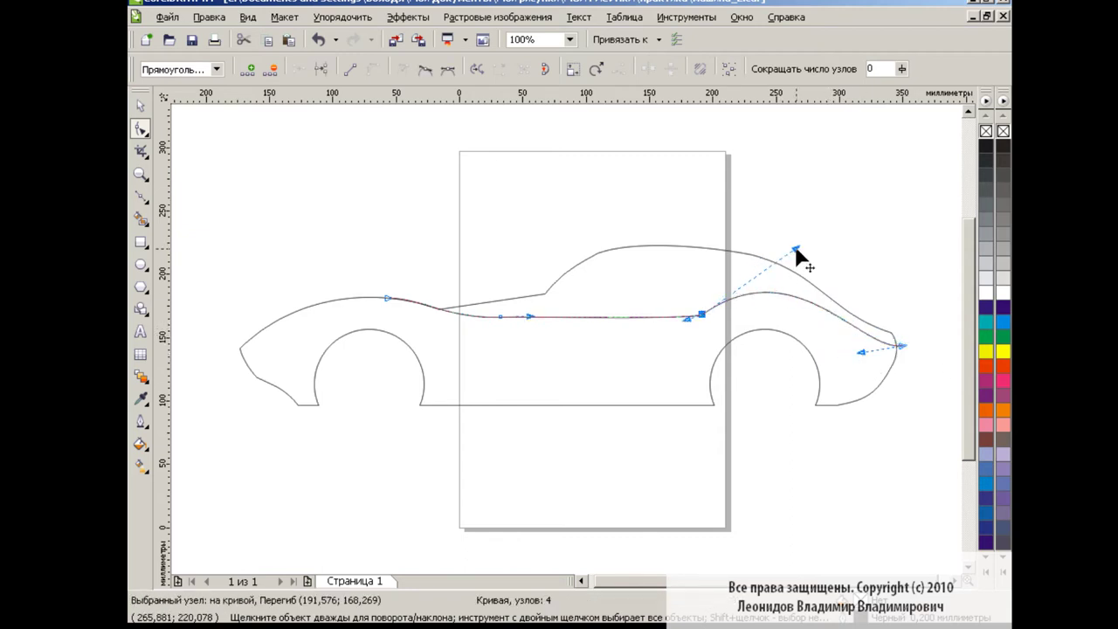
# Smart-fill the lower body area below the waistline with a dark colour.
pyautogui.click(140, 219)
pyautogui.click(521, 354)
pyautogui.click(140, 105)
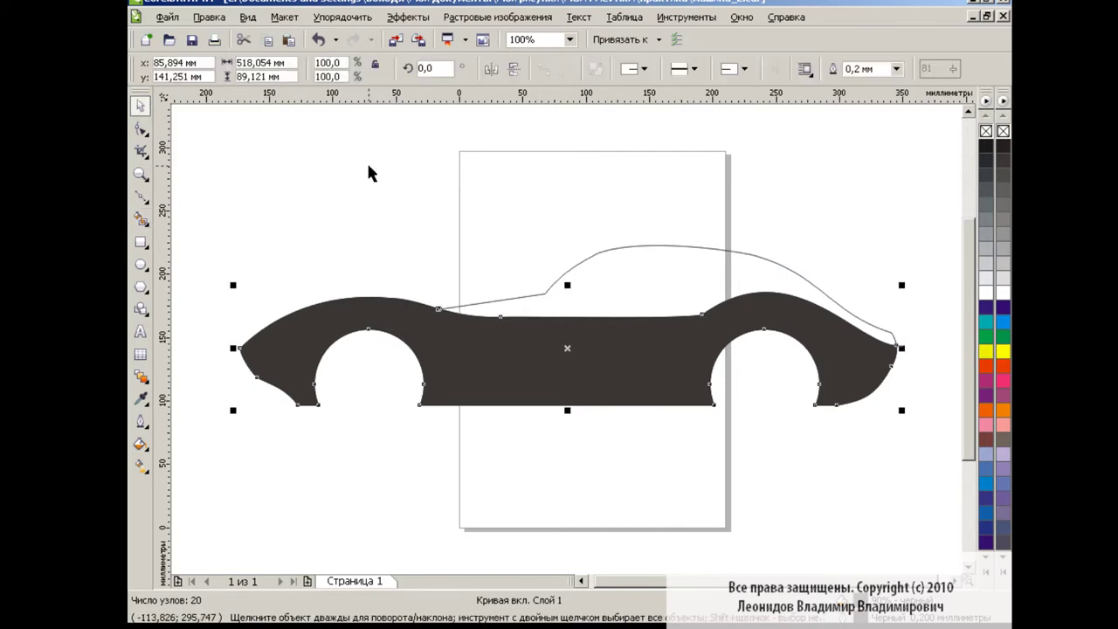
pyautogui.click(884, 341)
pyautogui.click(816, 467)
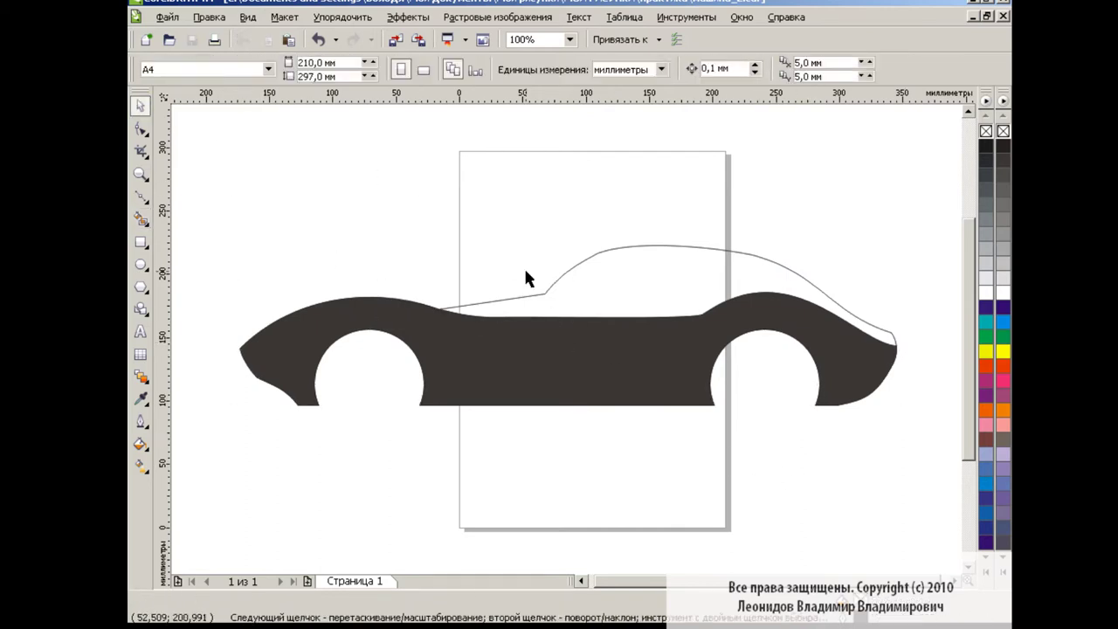
# Start reshaping the rear slope of the roofline curve.
pyautogui.click(564, 275)
pyautogui.press('F10')
pyautogui.moveTo(797, 272)
pyautogui.mouseDown()
pyautogui.moveTo(784, 288)
pyautogui.moveTo(796, 315)
pyautogui.mouseUp()
# Shift the roof points, make the rear roof node smooth and refine the tail sweep.
pyautogui.click(890, 332)
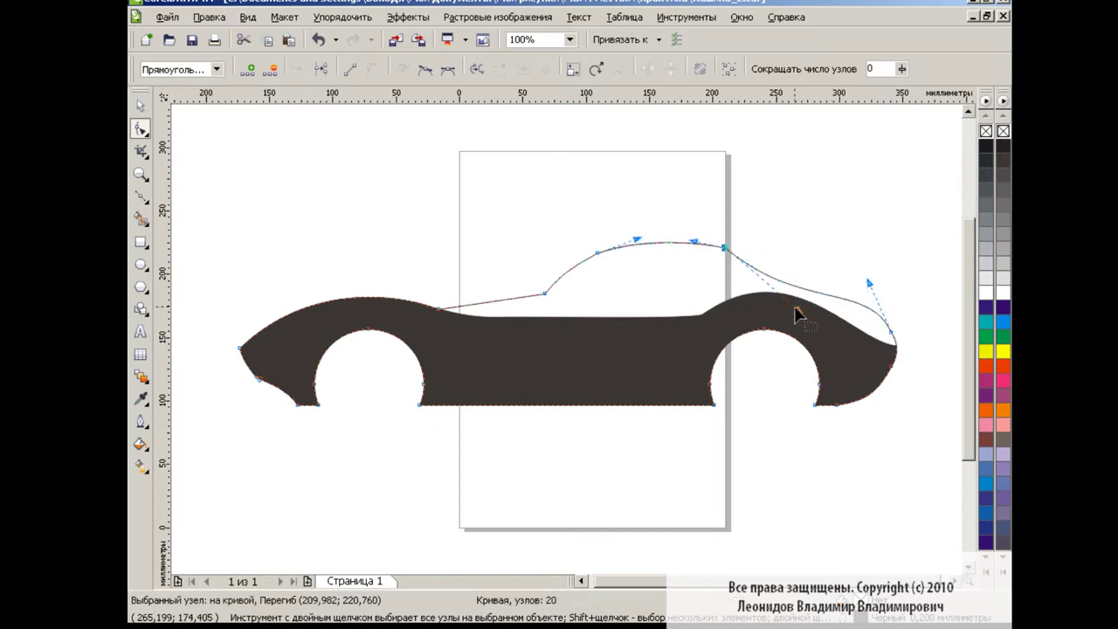
pyautogui.click(563, 217)
pyautogui.moveTo(723, 248); pyautogui.dragTo(733, 250)
pyautogui.moveTo(597, 253); pyautogui.dragTo(608, 250)
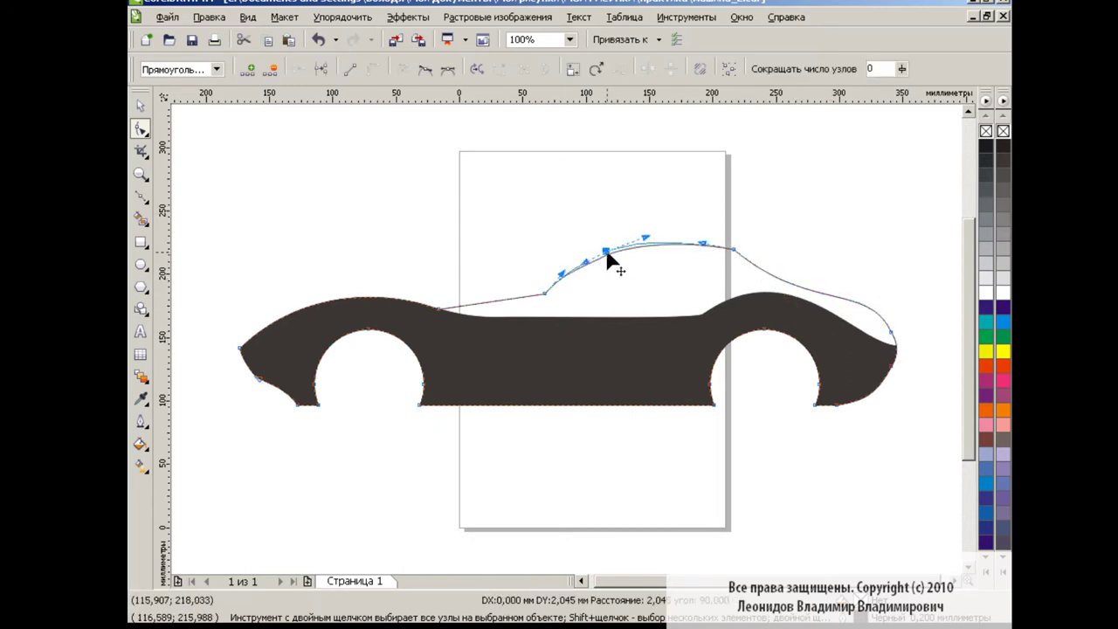
pyautogui.click(571, 232)
pyautogui.moveTo(734, 249); pyautogui.dragTo(731, 250)
pyautogui.click(891, 333)
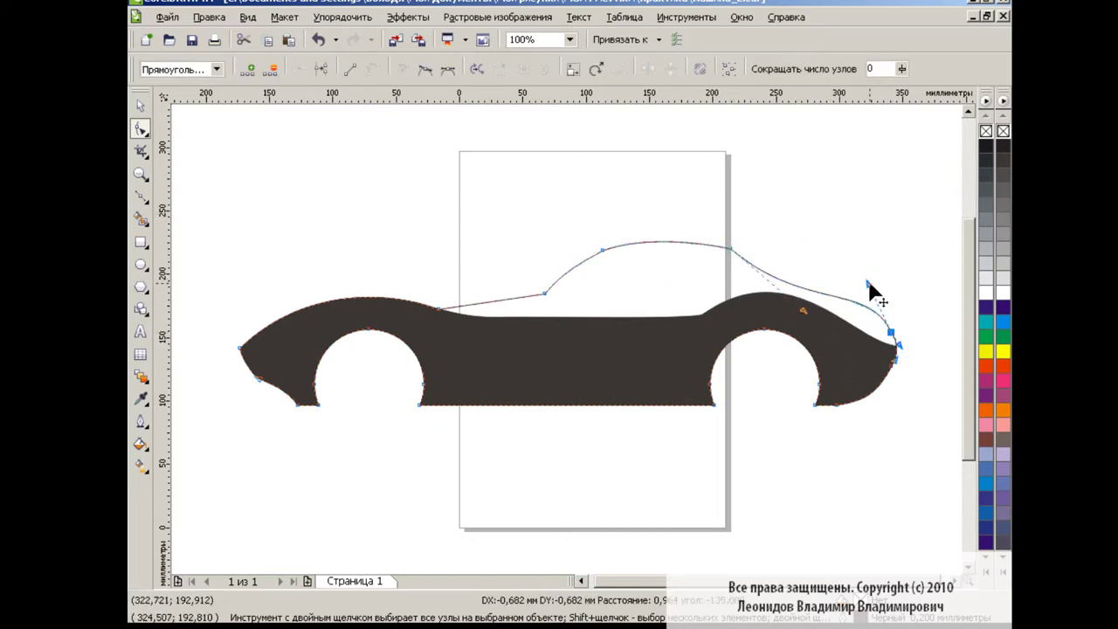
pyautogui.moveTo(873, 295); pyautogui.dragTo(869, 283)
pyautogui.click(473, 77)
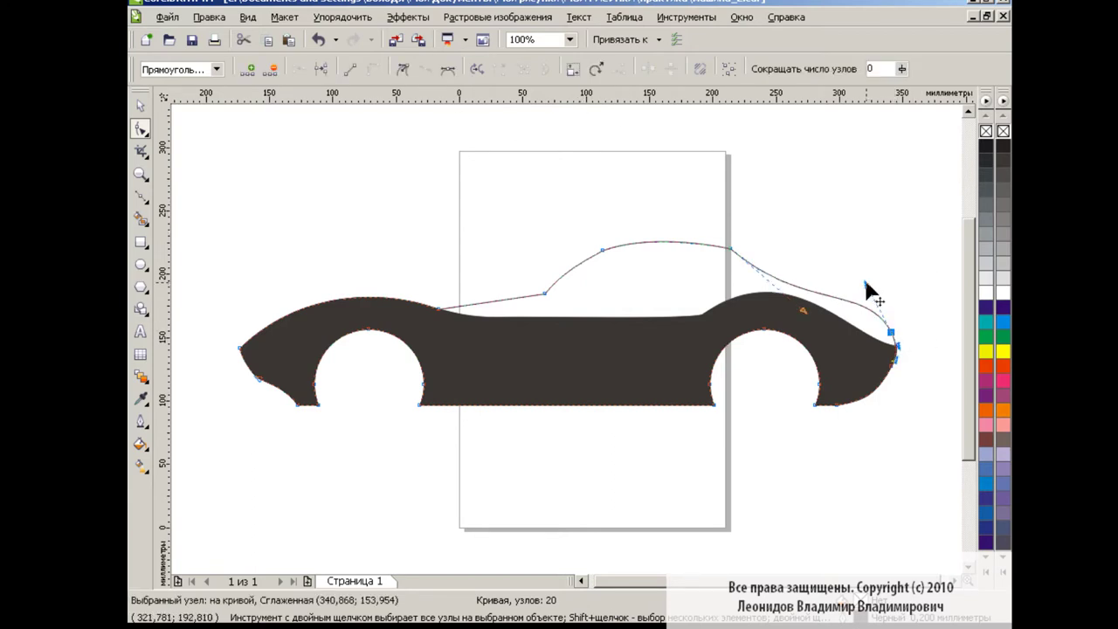
pyautogui.moveTo(804, 312); pyautogui.dragTo(798, 319)
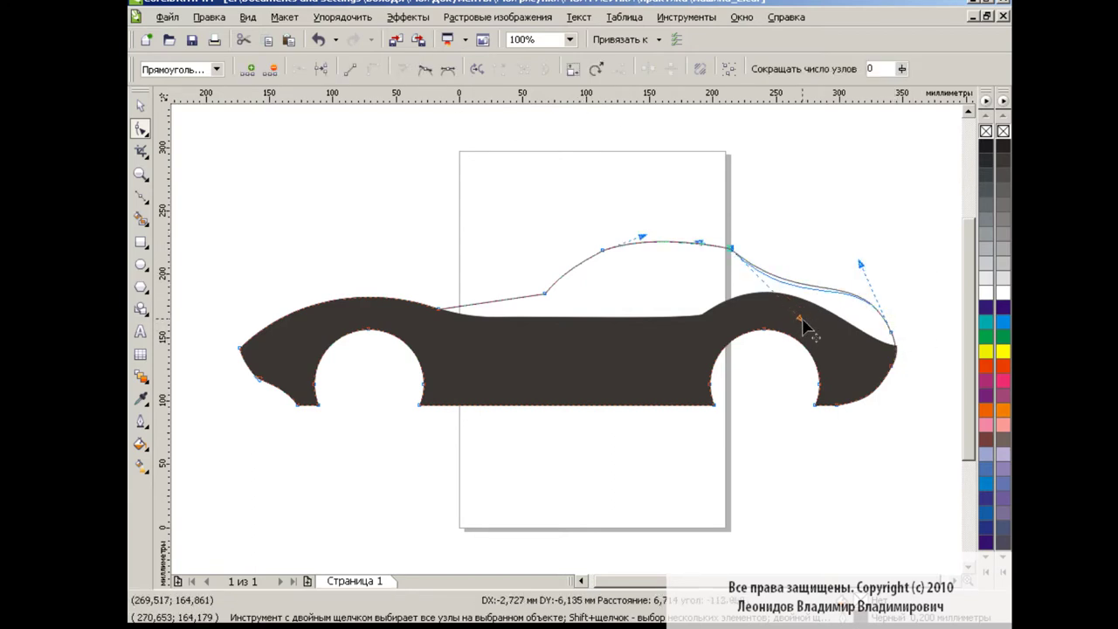
pyautogui.click(140, 105)
# Draw a Bezier beltline curve from the windscreen base to the rear pillar and adjust its edge.
pyautogui.click(145, 196)
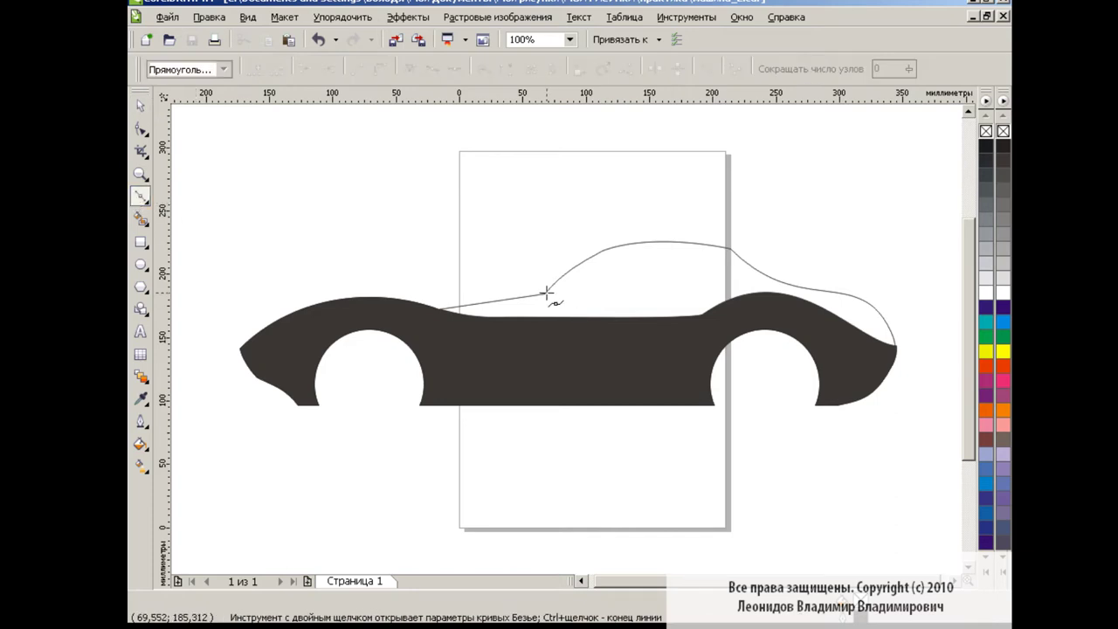
pyautogui.moveTo(556, 303); pyautogui.dragTo(578, 302)
pyautogui.moveTo(718, 303); pyautogui.dragTo(730, 302)
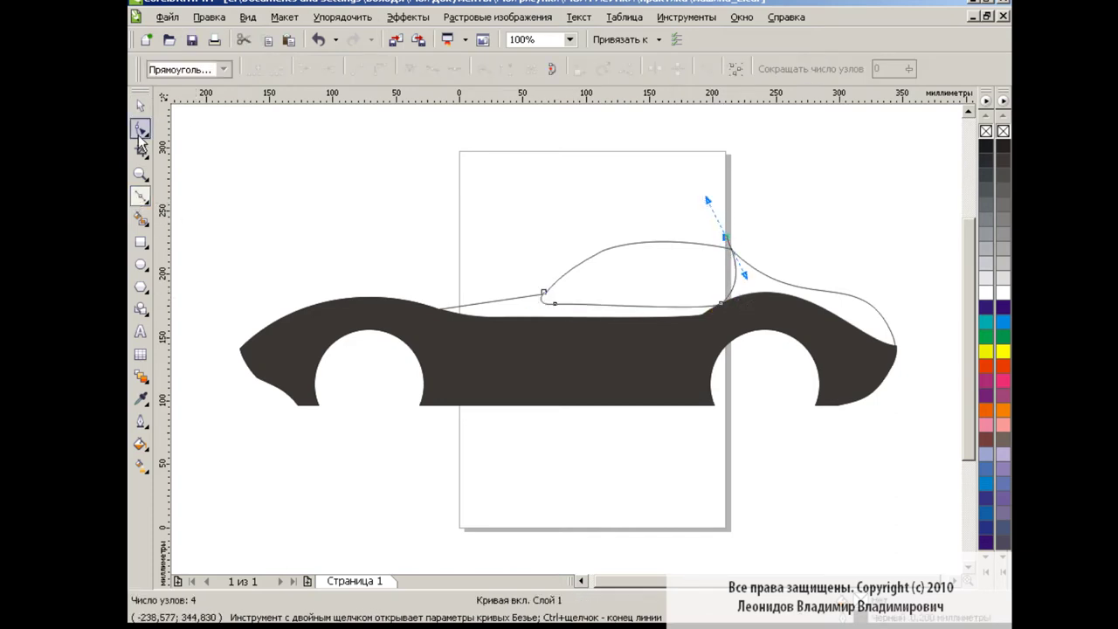
pyautogui.click(141, 129)
pyautogui.moveTo(543, 295); pyautogui.dragTo(654, 319)
pyautogui.click(563, 310)
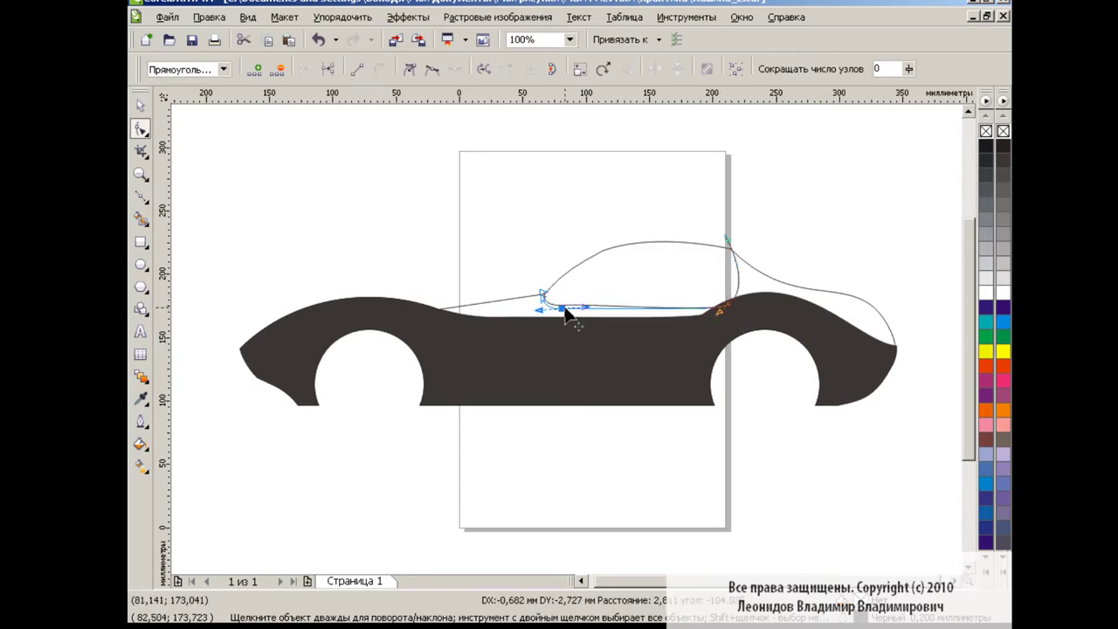
pyautogui.moveTo(564, 308); pyautogui.dragTo(564, 307)
pyautogui.press('space')
# Smart-fill the cabin mid grey, the strip below it light grey and the rear deck darker grey.
pyautogui.click(353, 205)
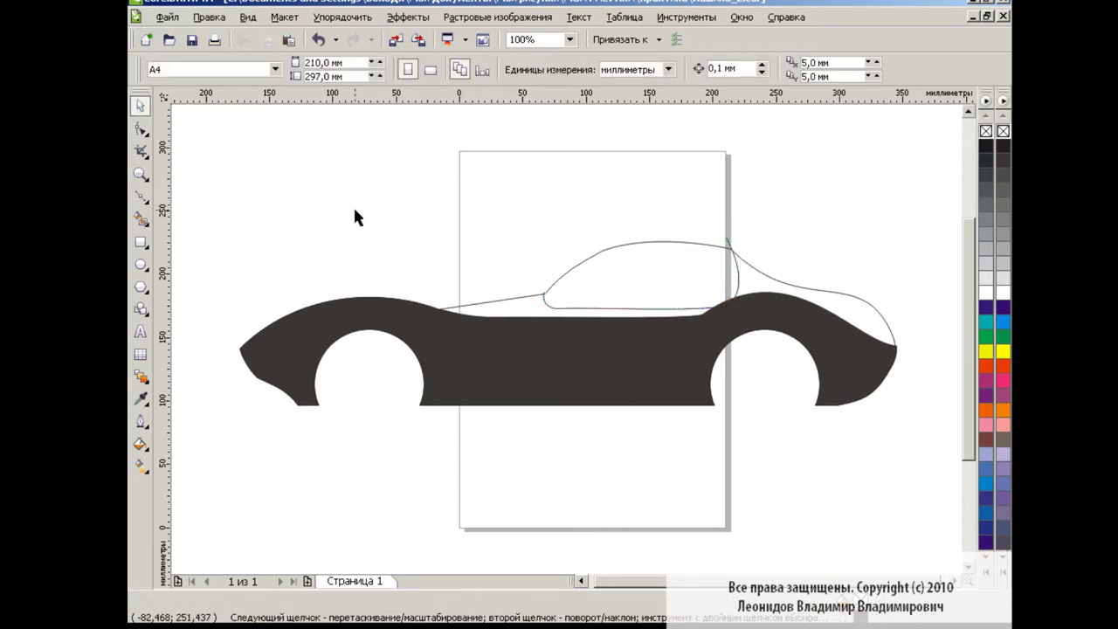
pyautogui.click(141, 218)
pyautogui.click(577, 257)
pyautogui.click(368, 69)
pyautogui.click(411, 91)
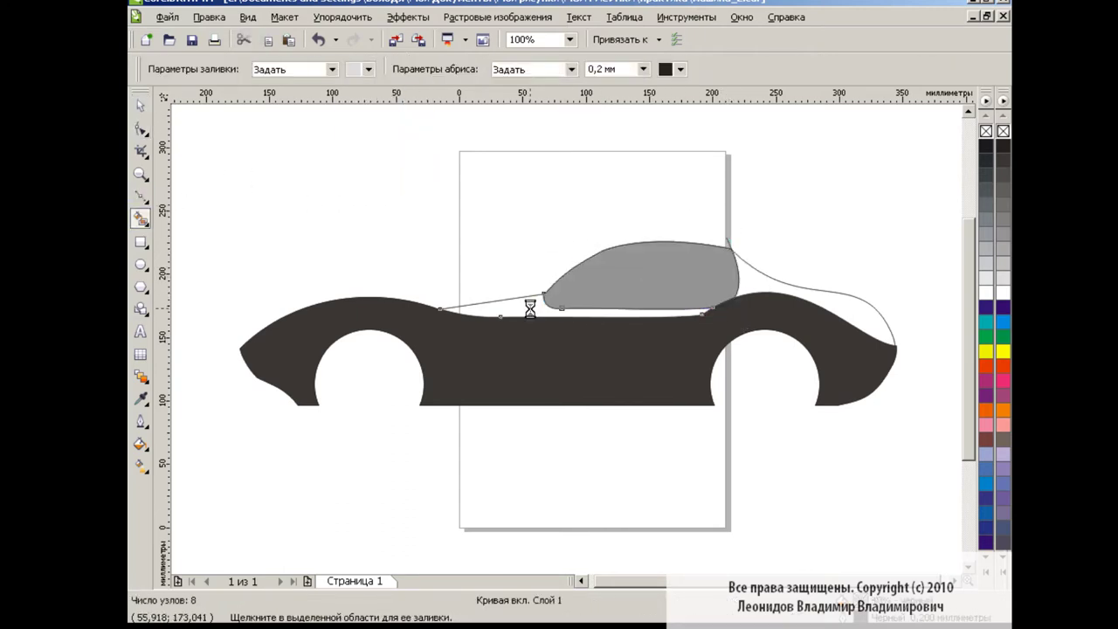
pyautogui.click(530, 306)
pyautogui.click(356, 75)
pyautogui.click(398, 91)
pyautogui.click(767, 280)
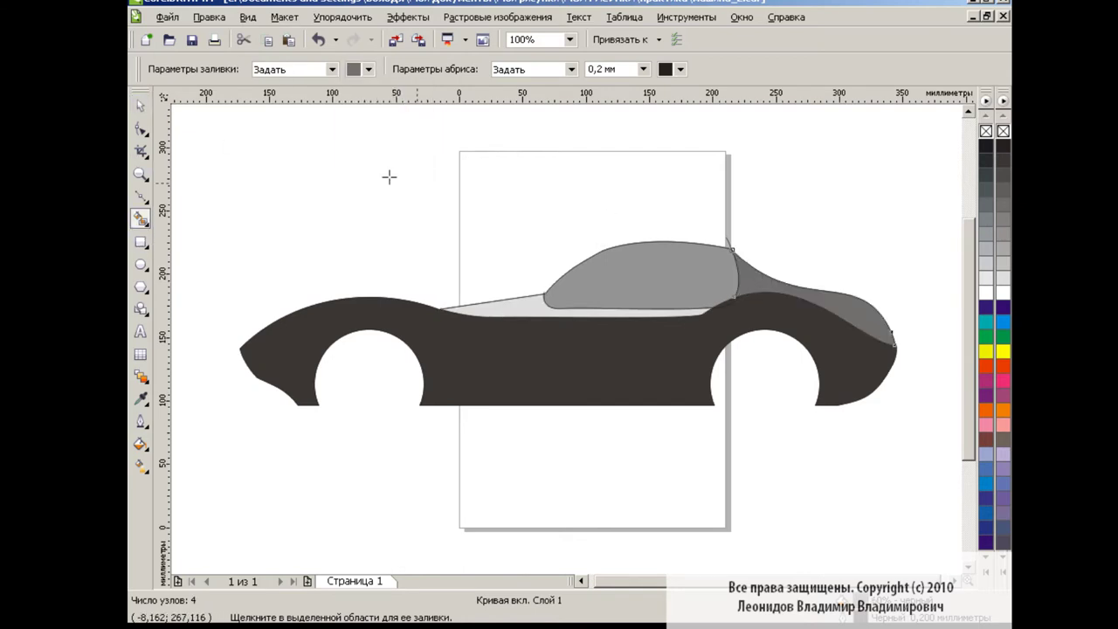
# Review the body and cabin curves in the Object Manager, then close it.
pyautogui.press('space')
pyautogui.click(770, 290)
pyautogui.press('Escape')
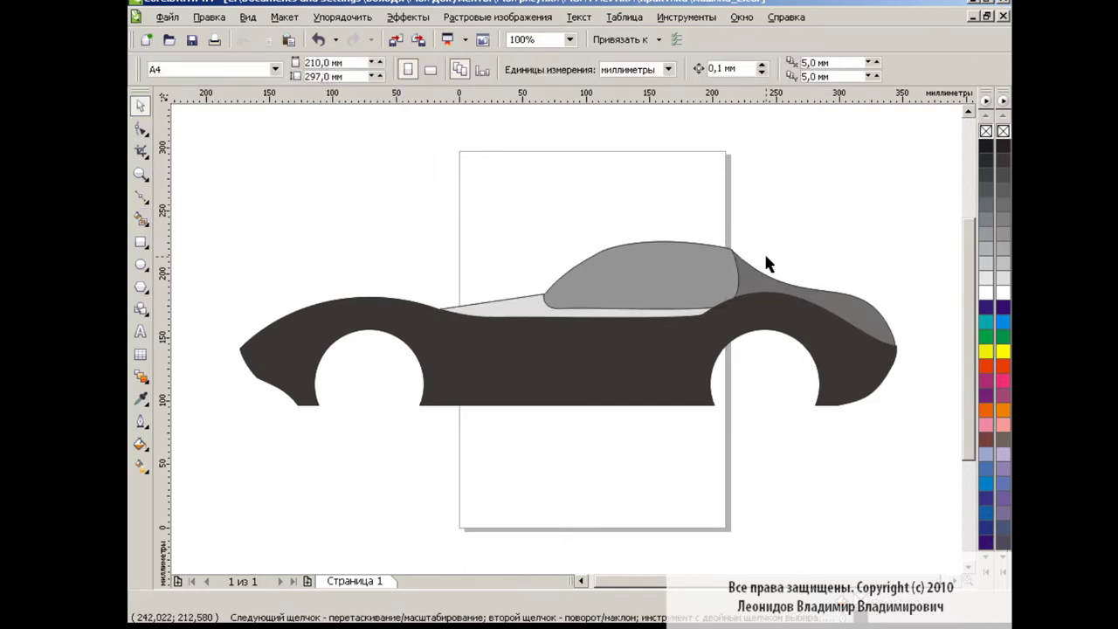
pyautogui.click(686, 17)
pyautogui.click(723, 115)
pyautogui.click(881, 220)
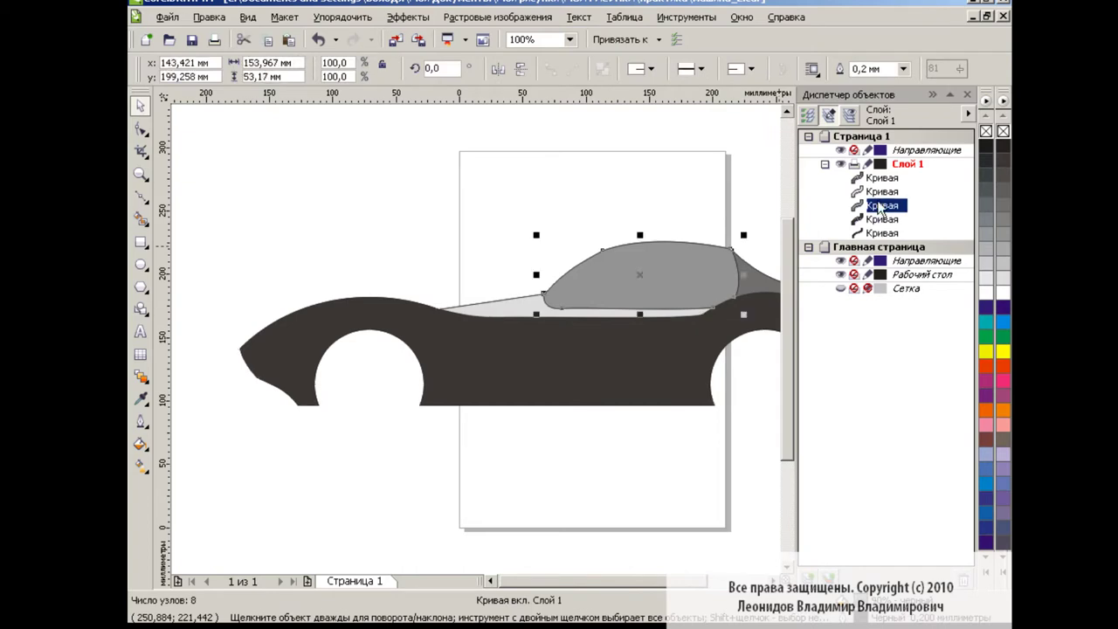
pyautogui.click(881, 233)
pyautogui.press('Escape')
pyautogui.click(967, 95)
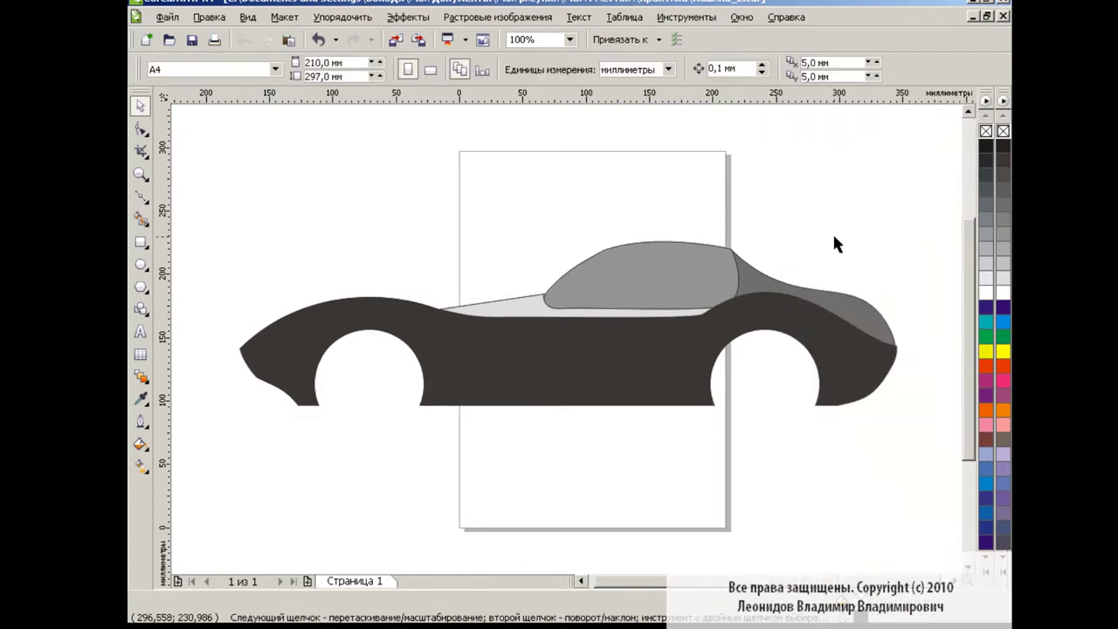
pyautogui.click(141, 197)
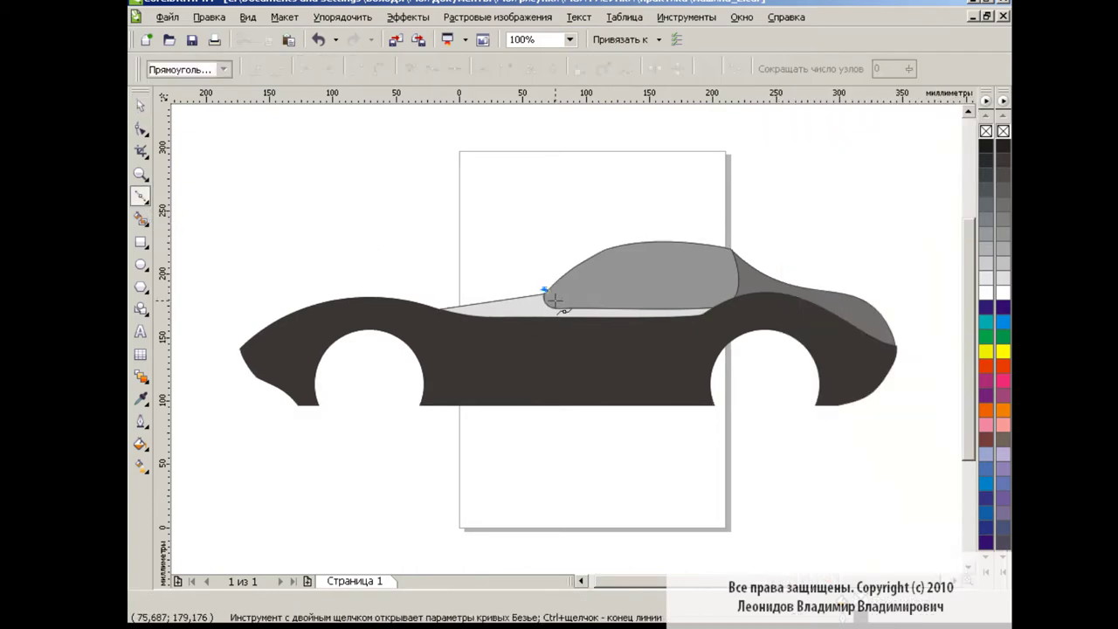
# Draw a windscreen-edge curve from the roof's front point and zoom to 200%.
pyautogui.click(554, 300)
pyautogui.moveTo(609, 253); pyautogui.dragTo(581, 252)
pyautogui.click(569, 39)
pyautogui.click(552, 168)
# Reshape the windscreen curve's bottom, middle and top bends.
pyautogui.press('F10')
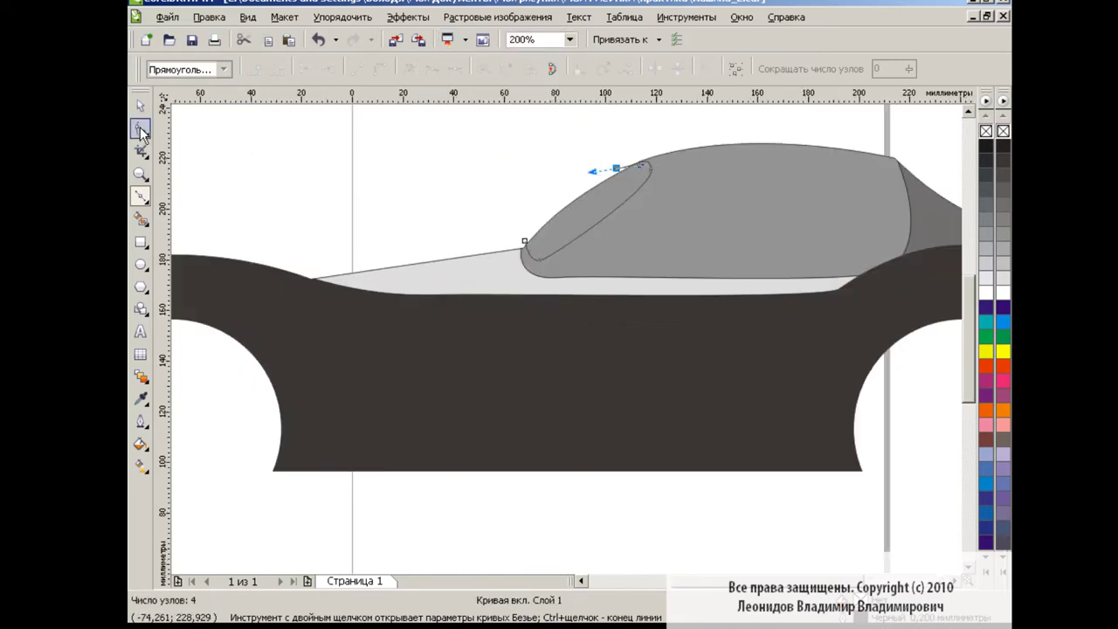
pyautogui.click(638, 160)
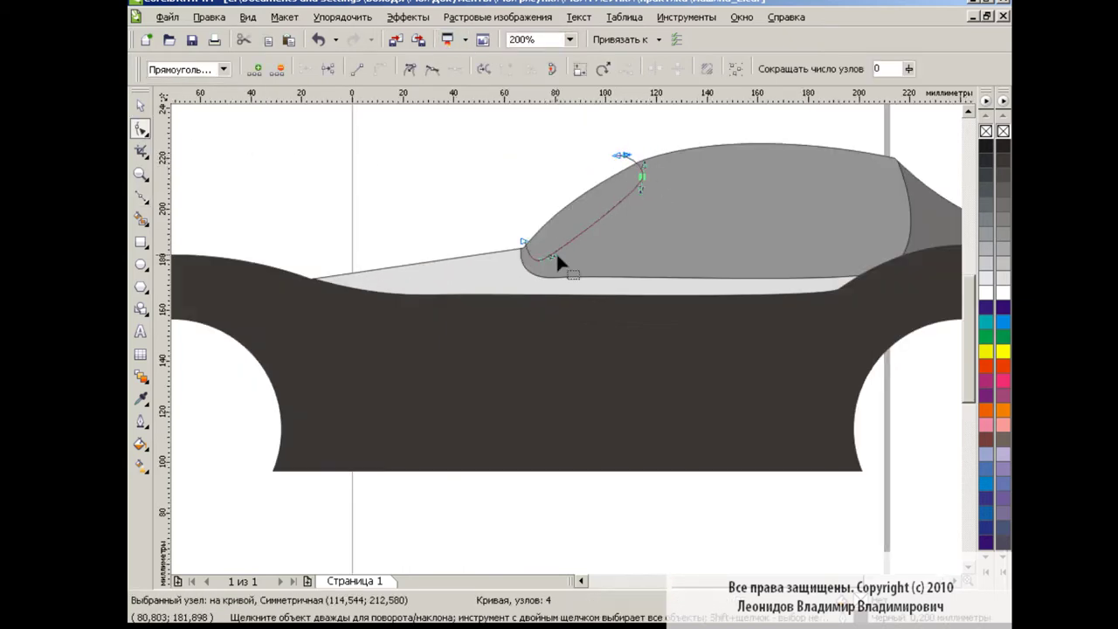
pyautogui.click(529, 244)
pyautogui.moveTo(516, 246); pyautogui.dragTo(521, 245)
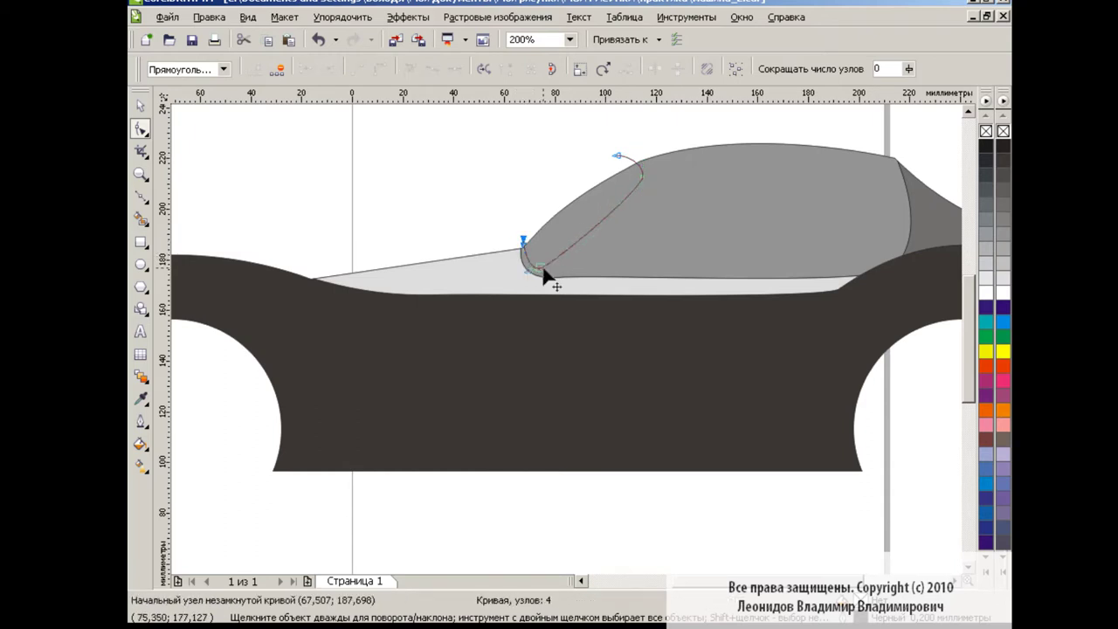
pyautogui.click(536, 264)
pyautogui.moveTo(594, 220); pyautogui.dragTo(595, 227)
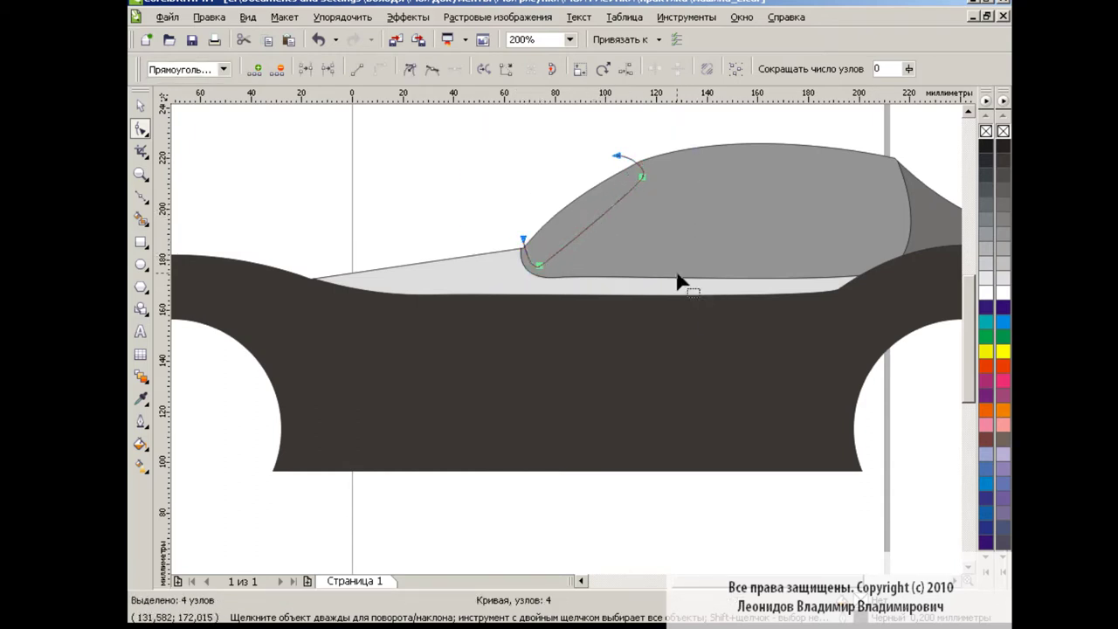
pyautogui.click(642, 173)
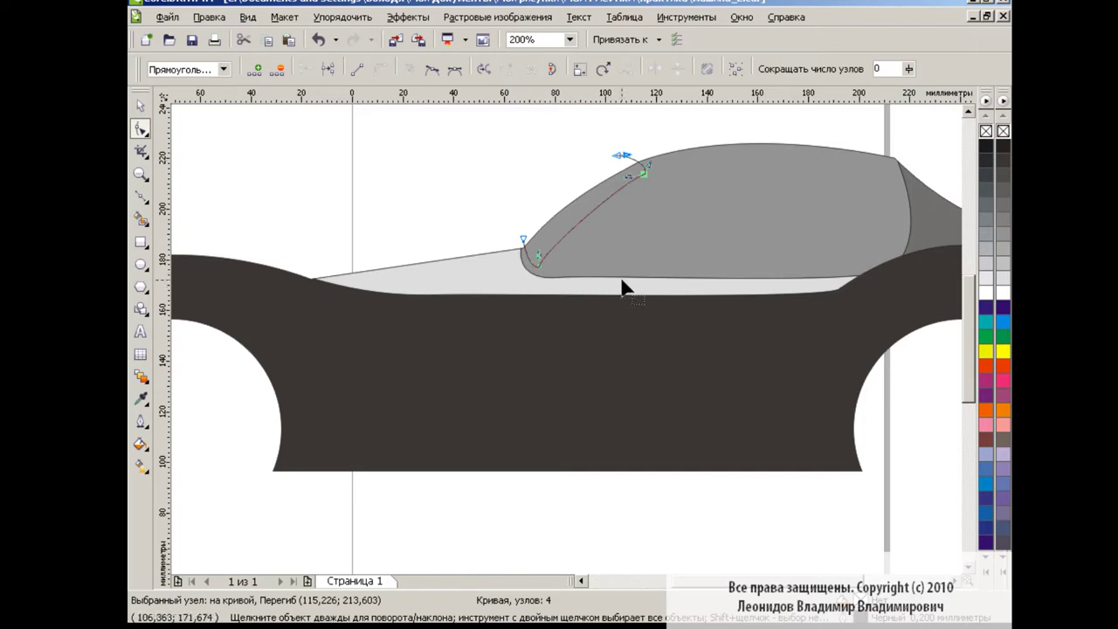
pyautogui.moveTo(621, 155); pyautogui.dragTo(604, 170)
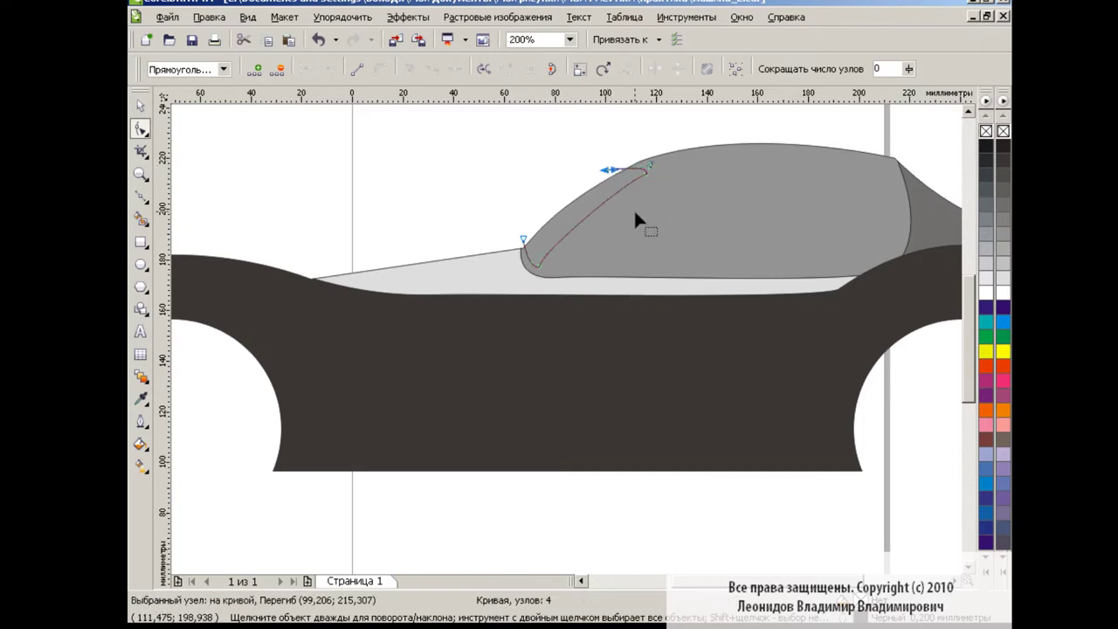
# Begin a straight line across the roof above the window.
pyautogui.click(146, 201)
pyautogui.click(175, 199)
pyautogui.click(622, 162)
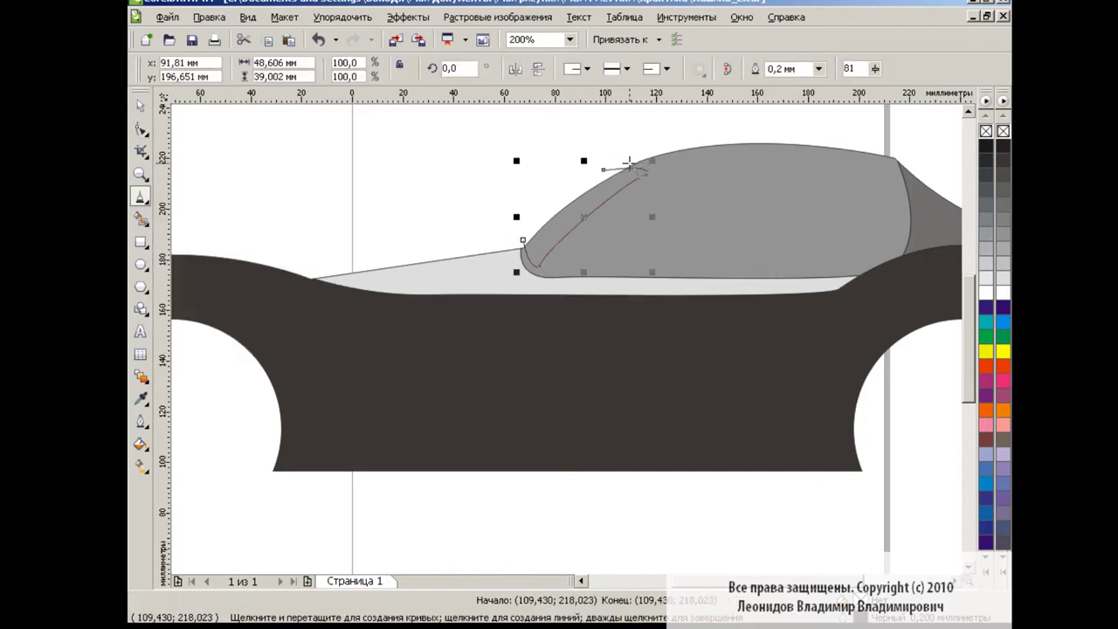
# Finish the straight roof line and a three-node curve ending at the rear pillar.
pyautogui.click(933, 166)
pyautogui.click(146, 201)
pyautogui.click(175, 224)
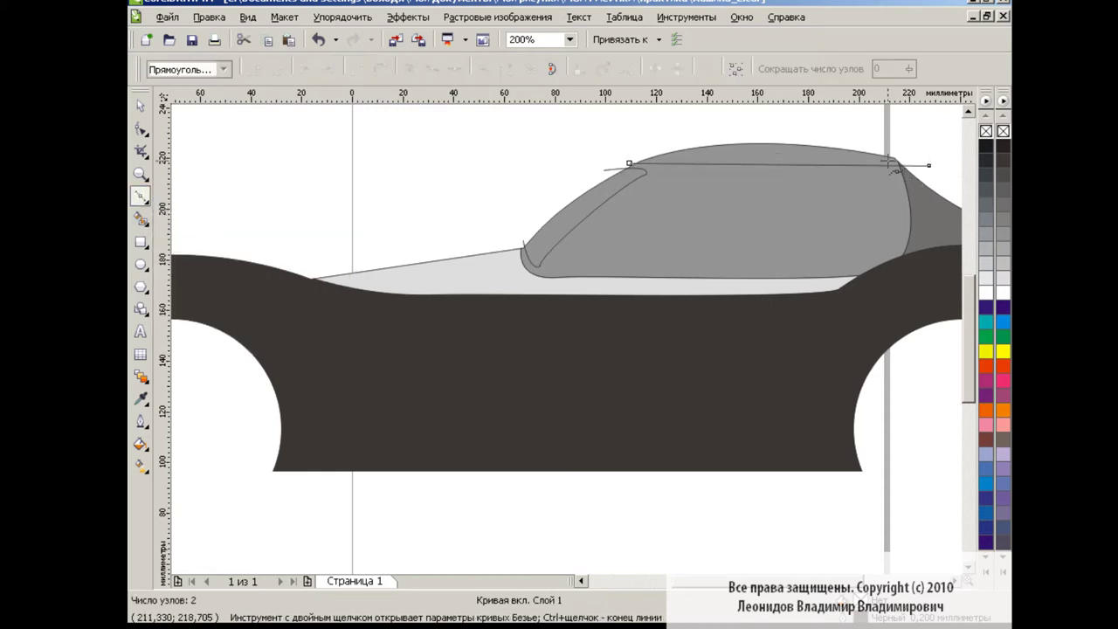
pyautogui.click(859, 296)
pyautogui.press('space')
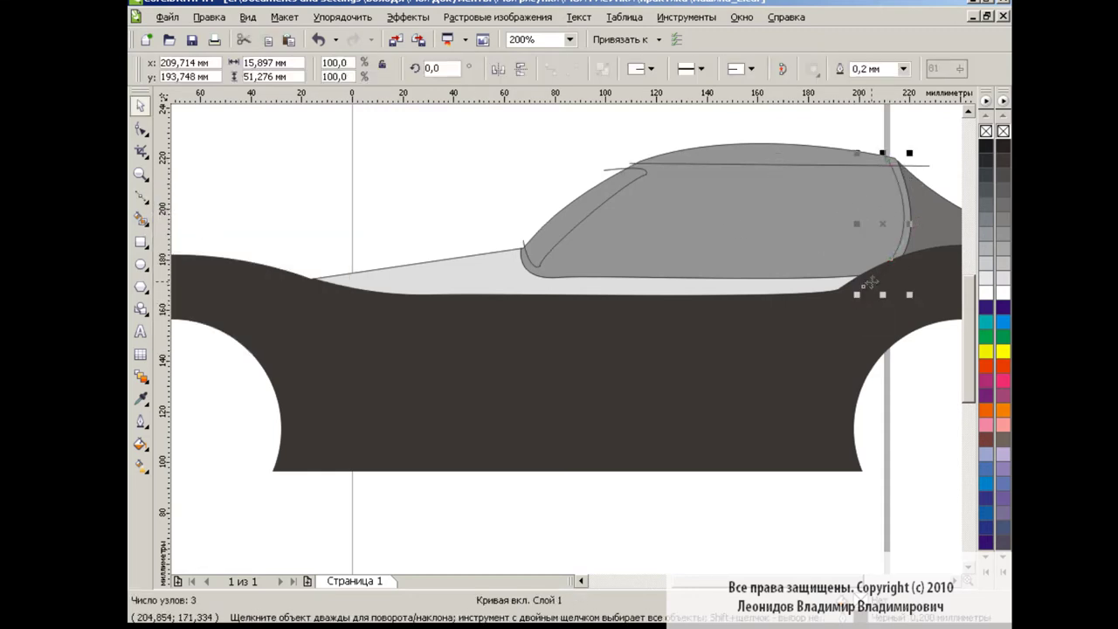
# Draw a 4-node Bezier outline tracing the side window along the roof and beltline.
pyautogui.click(141, 198)
pyautogui.click(907, 172)
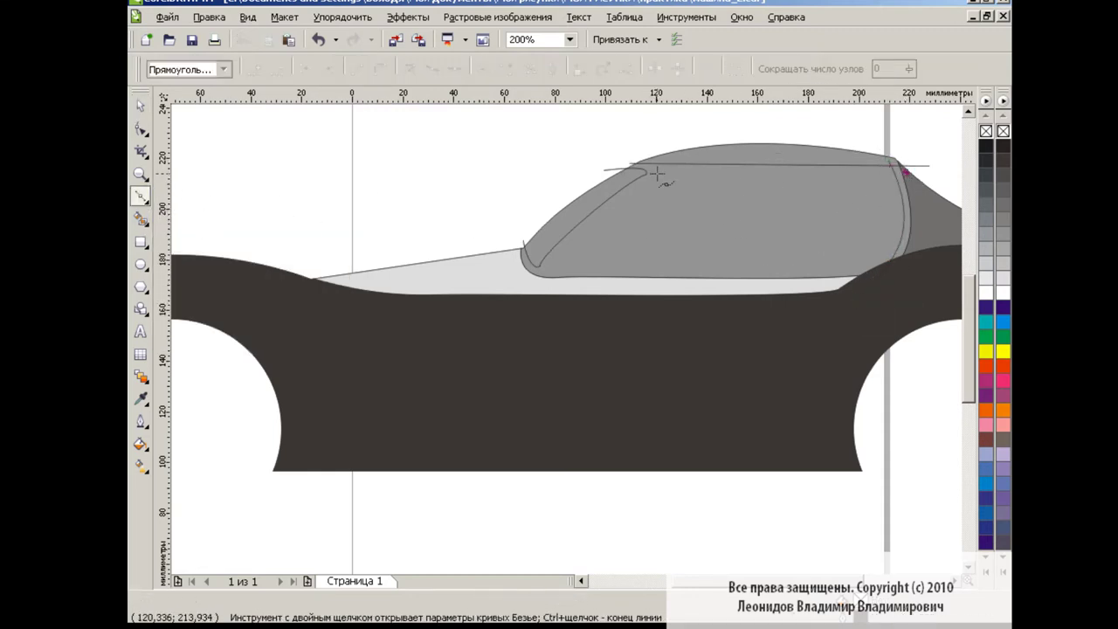
pyautogui.click(646, 175)
pyautogui.click(560, 274)
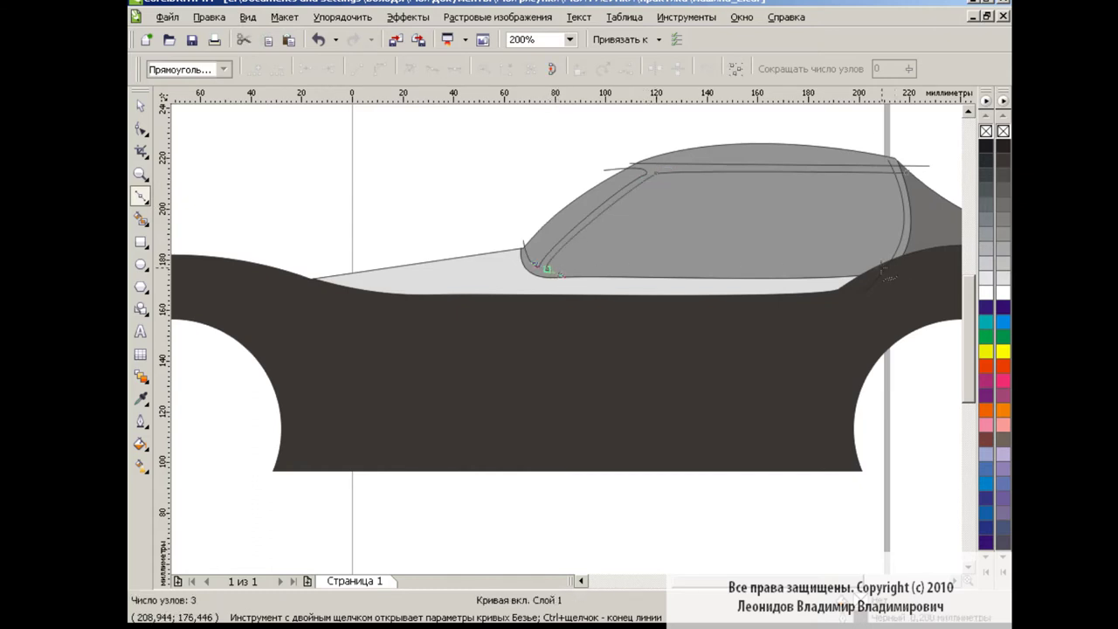
pyautogui.click(877, 268)
pyautogui.press('F10')
# Adjust the window outline's nodes, nudging the top-front corner to follow the glass.
pyautogui.click(563, 280)
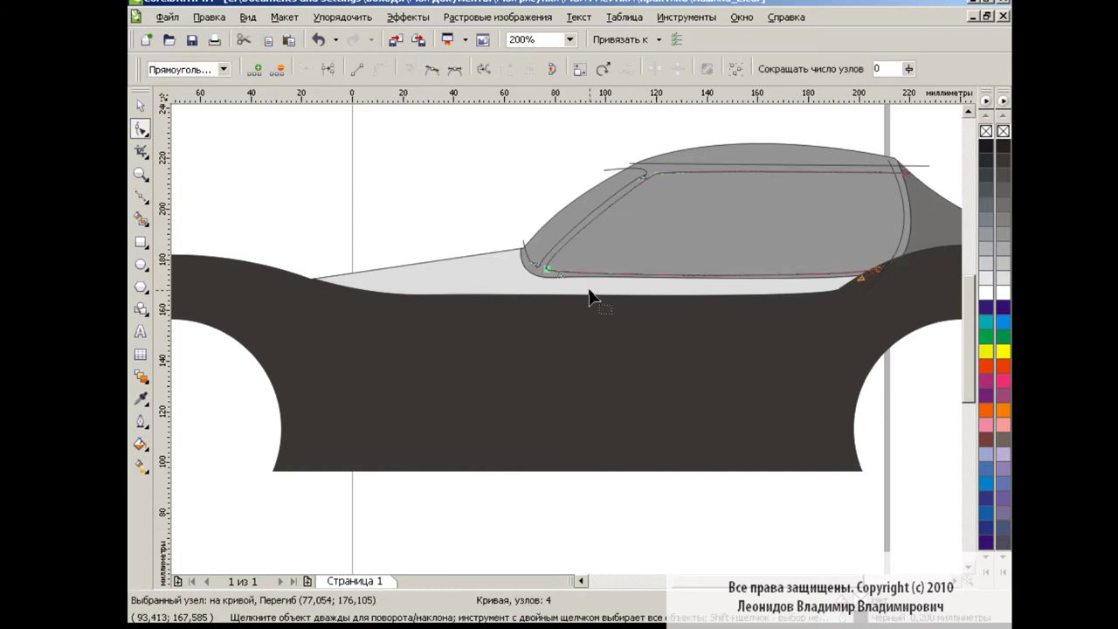
pyautogui.click(877, 271)
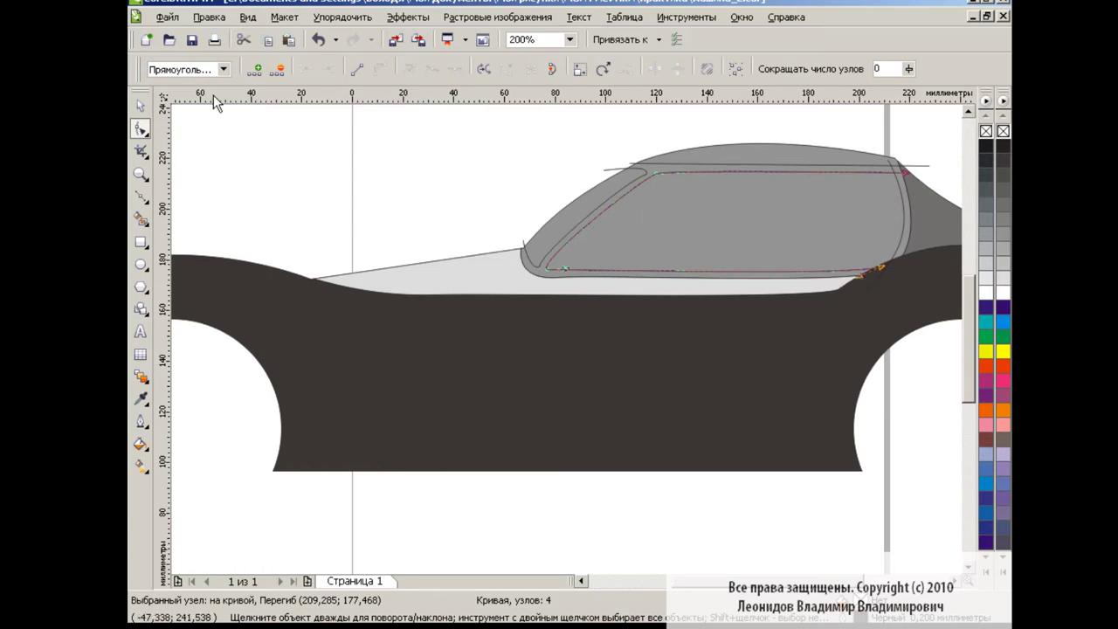
pyautogui.click(655, 173)
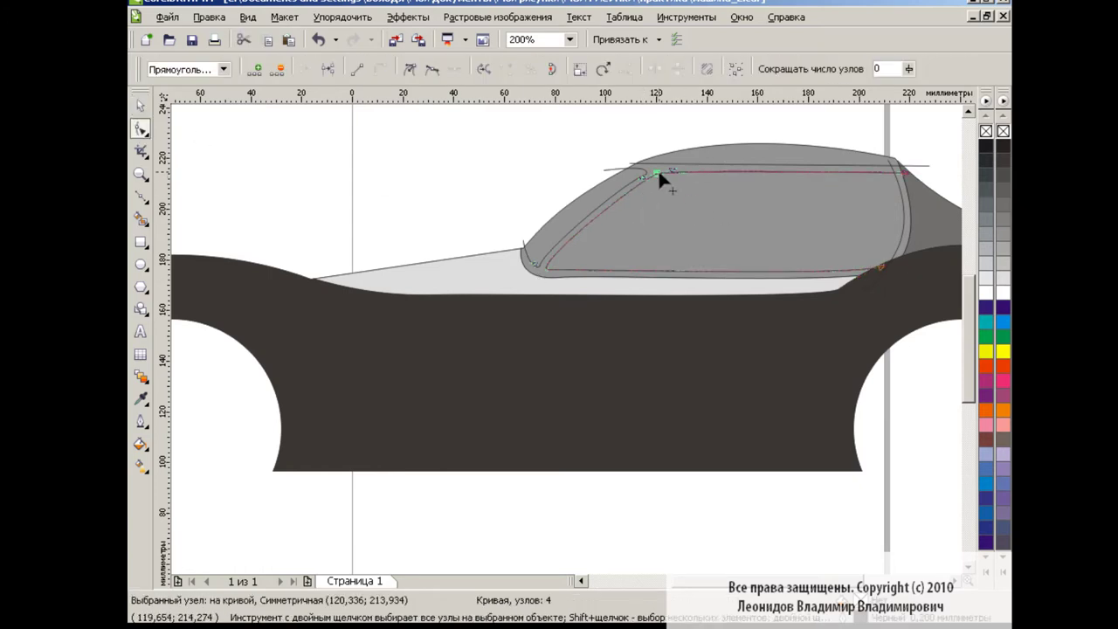
pyautogui.moveTo(658, 173)
pyautogui.mouseDown()
pyautogui.moveTo(688, 165)
pyautogui.moveTo(662, 173)
pyautogui.mouseUp()
pyautogui.click(909, 174)
# Smart Fill the window frame strip with light grey.
pyautogui.press('space')
pyautogui.click(391, 200)
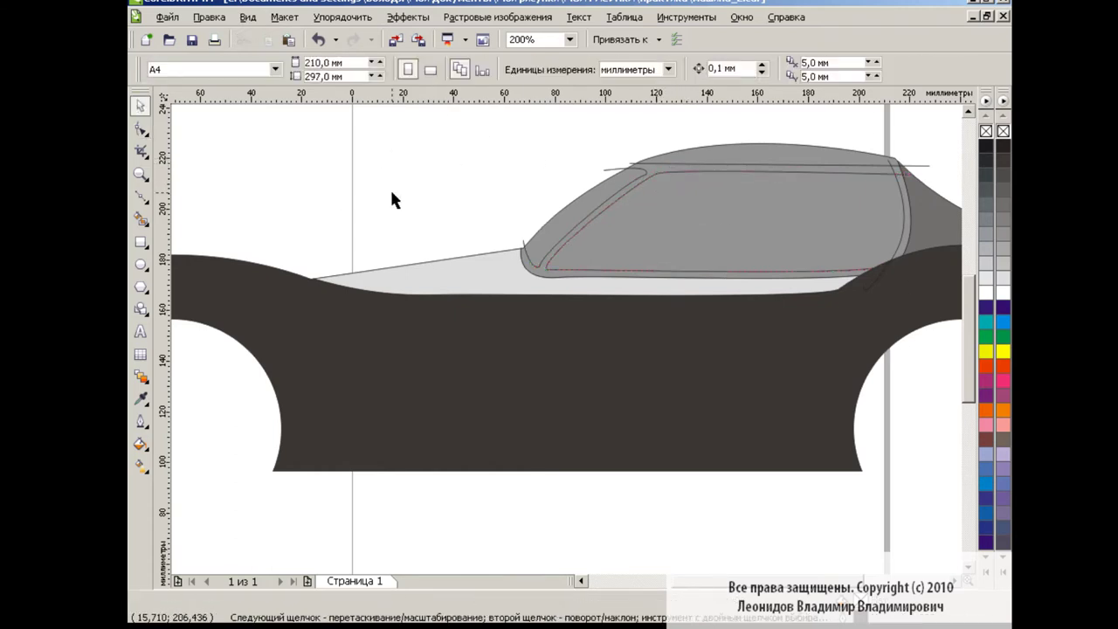
pyautogui.click(140, 218)
pyautogui.click(368, 69)
pyautogui.click(413, 99)
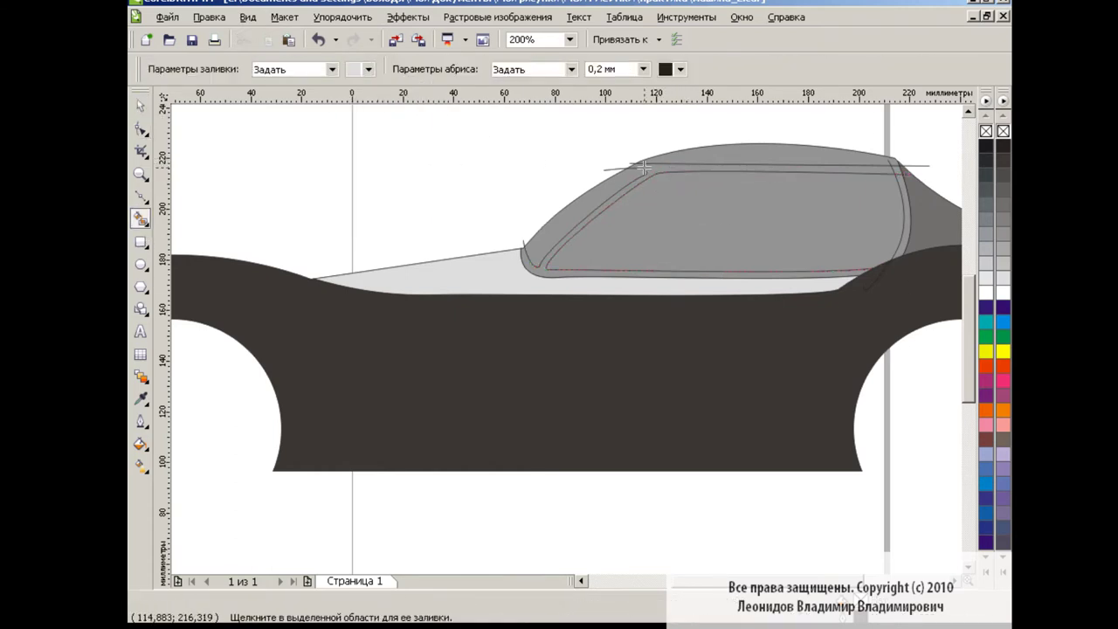
pyautogui.click(650, 168)
# Smart Fill the rear pillar strip with dark grey.
pyautogui.press('space')
pyautogui.click(899, 164)
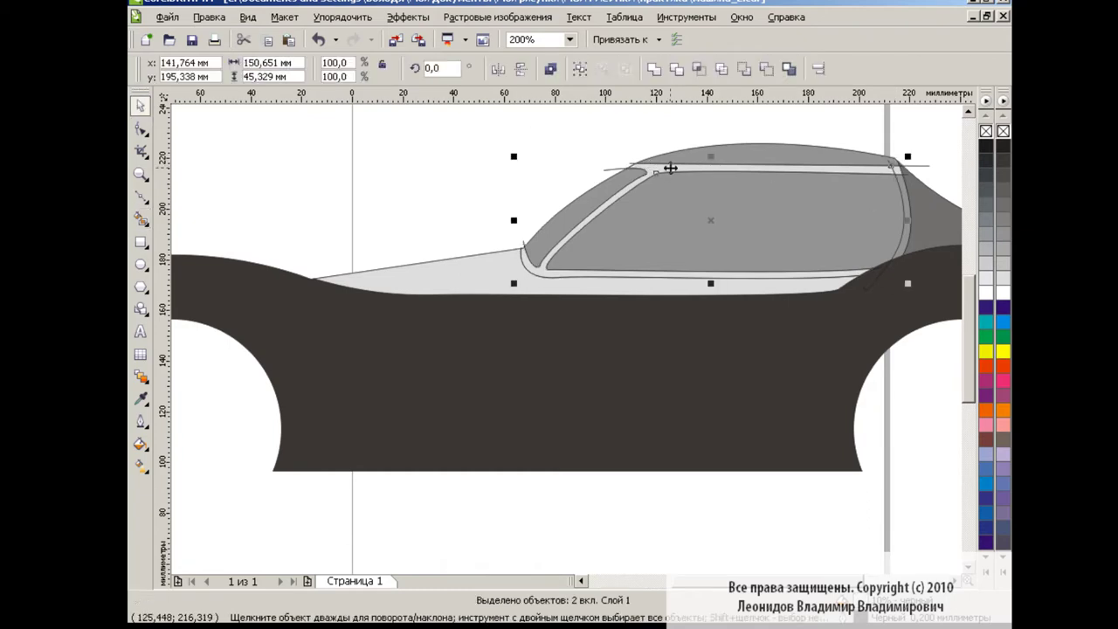
pyautogui.click(532, 160)
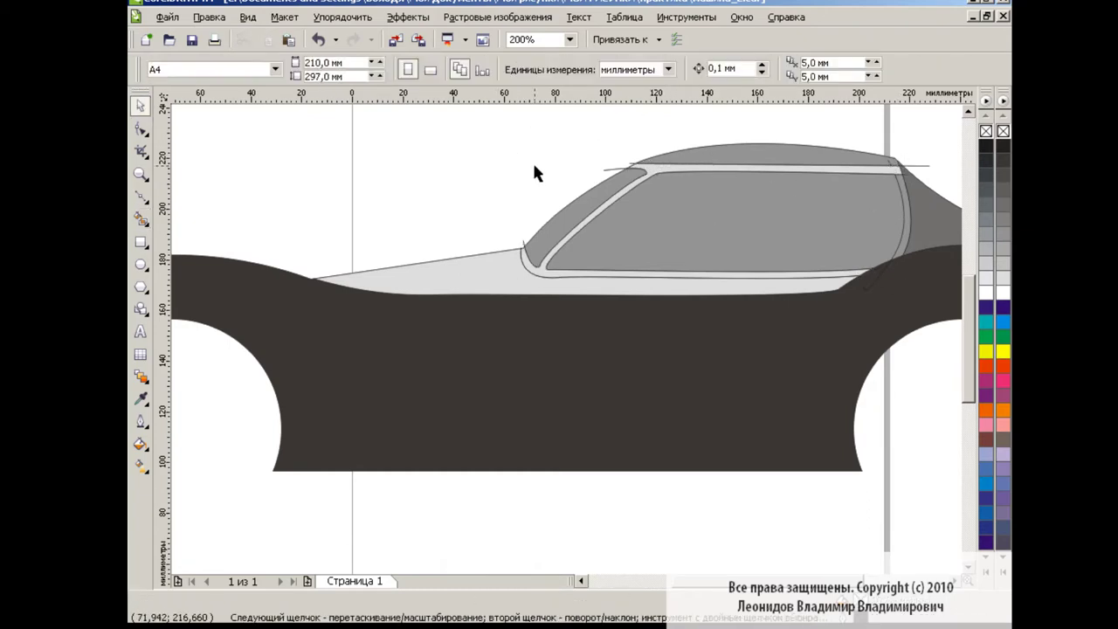
pyautogui.press('space')
pyautogui.click(905, 218)
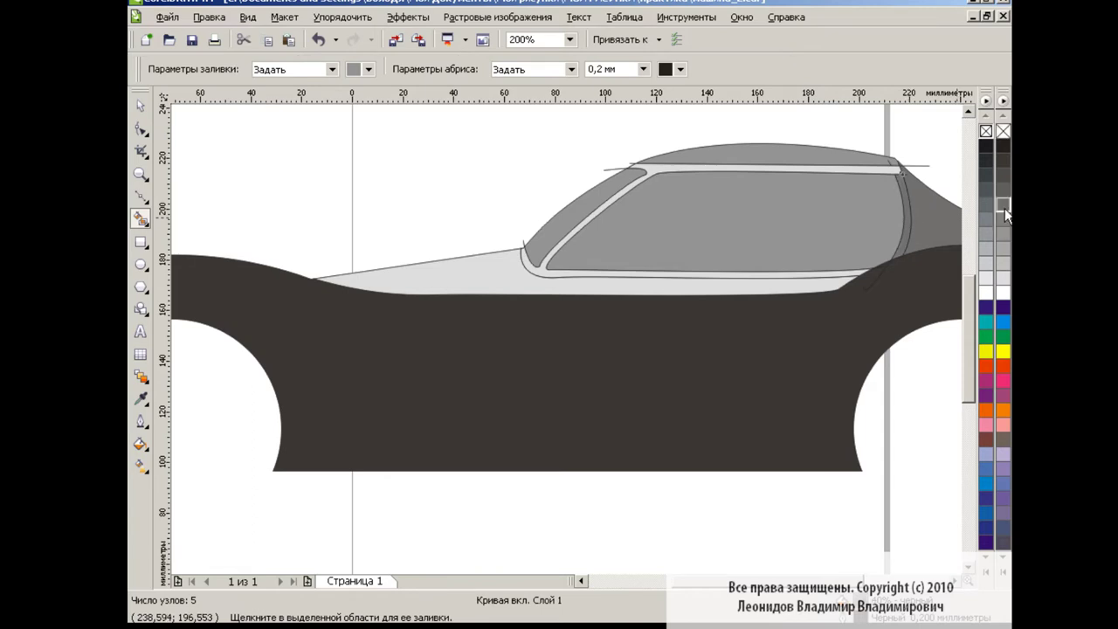
# Check the window trim strip by moving it, undo the move, and zoom out to the whole car.
pyautogui.press('space')
pyautogui.click(609, 170)
pyautogui.press('Escape')
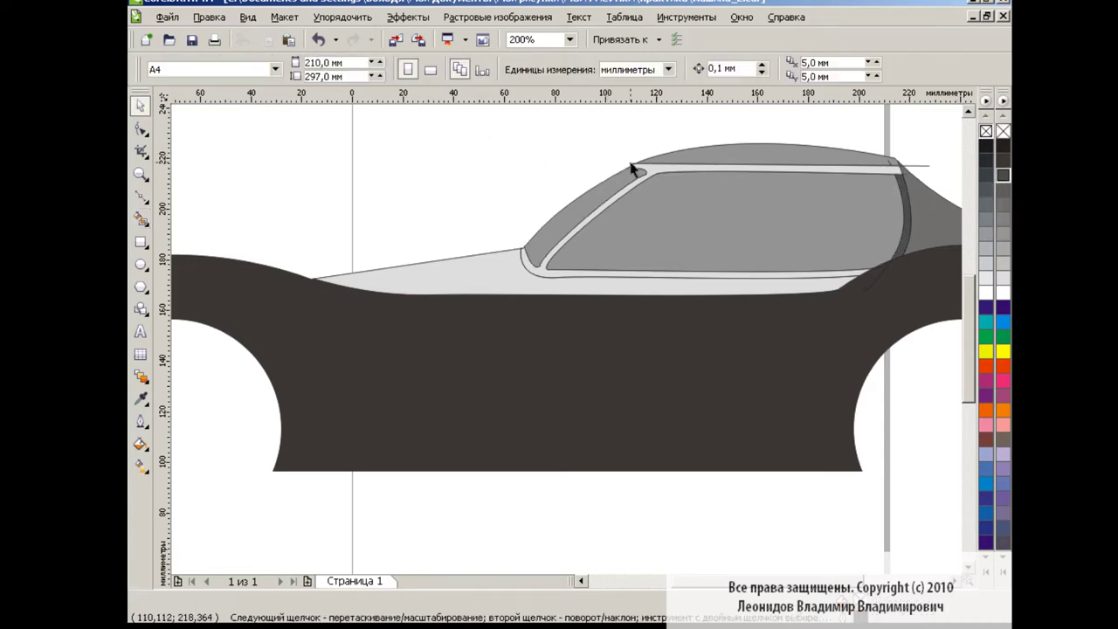
pyautogui.click(873, 284)
pyautogui.moveTo(848, 274); pyautogui.dragTo(767, 201)
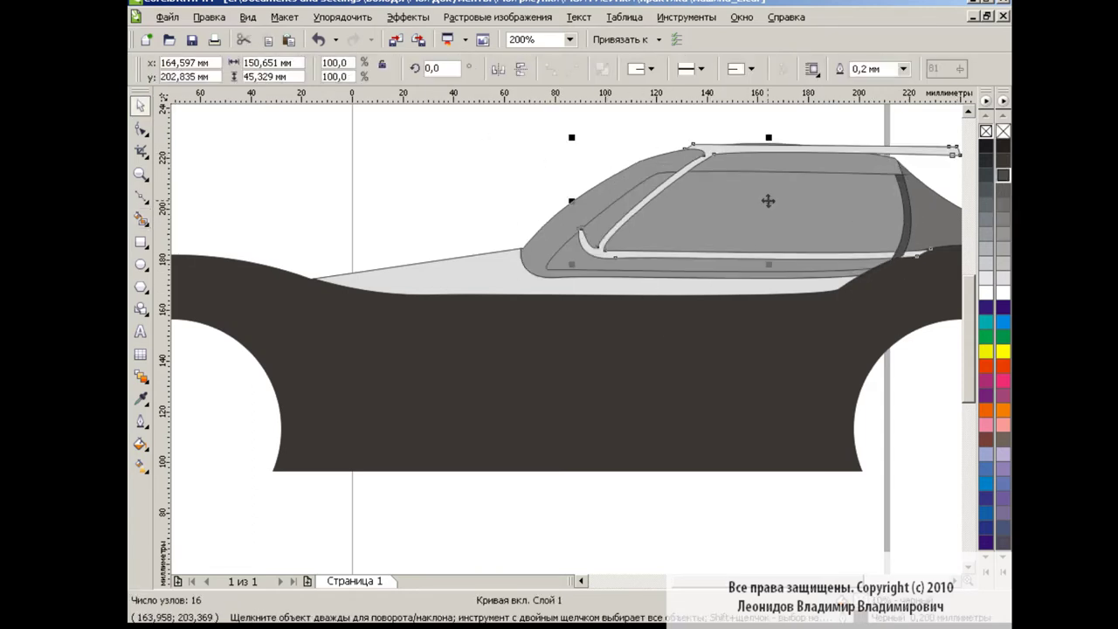
pyautogui.hotkey('ctrl', 'z')
pyautogui.press('Escape')
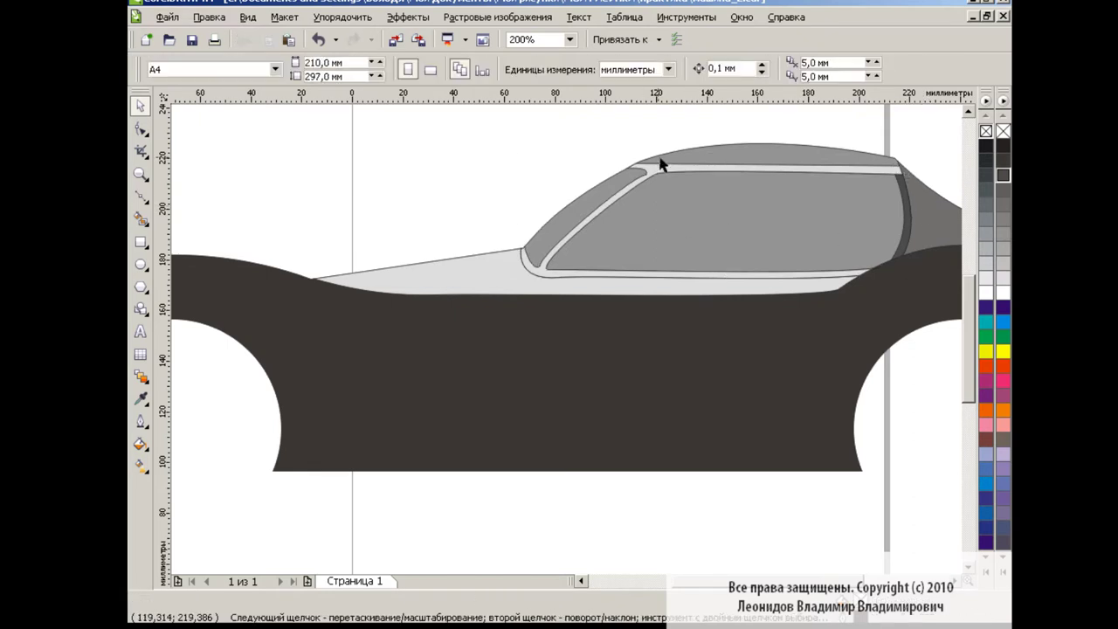
pyautogui.click(570, 41)
pyautogui.click(528, 109)
# At 200% zoom, draw a curve from the windshield base to the roof, bent along the windshield.
pyautogui.click(569, 39)
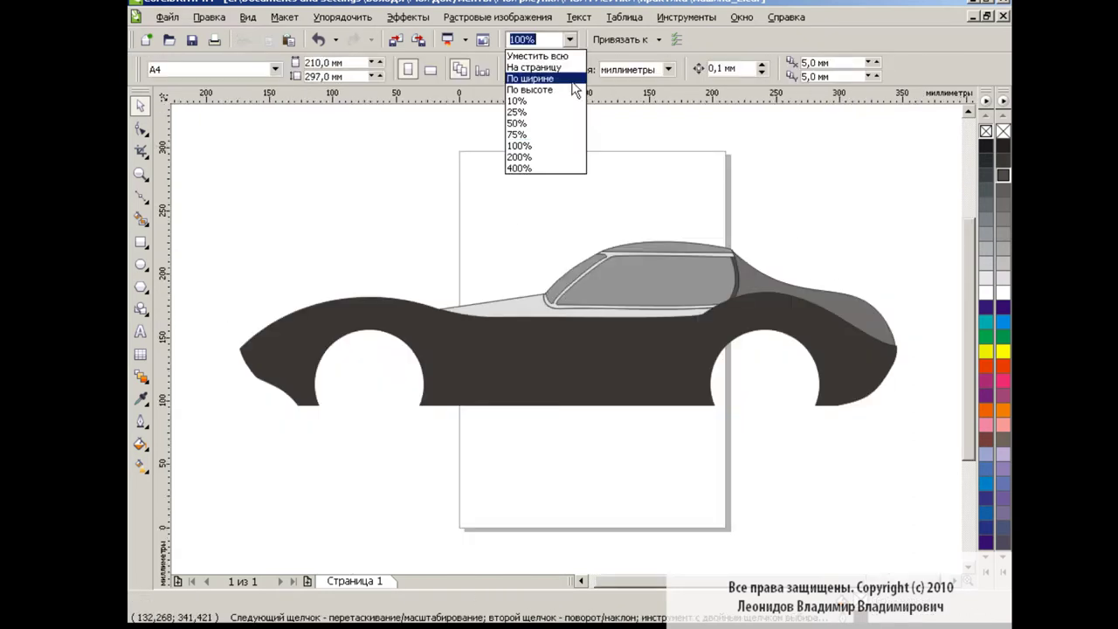
pyautogui.click(517, 155)
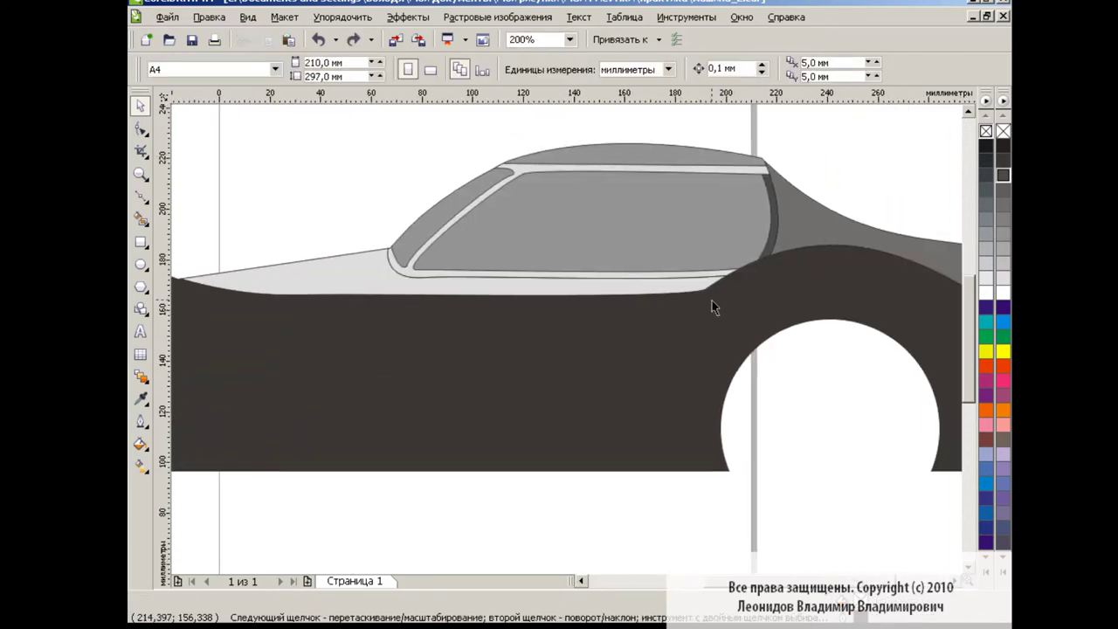
pyautogui.press('F5')
pyautogui.moveTo(714, 166); pyautogui.dragTo(903, 178)
pyautogui.press('F10')
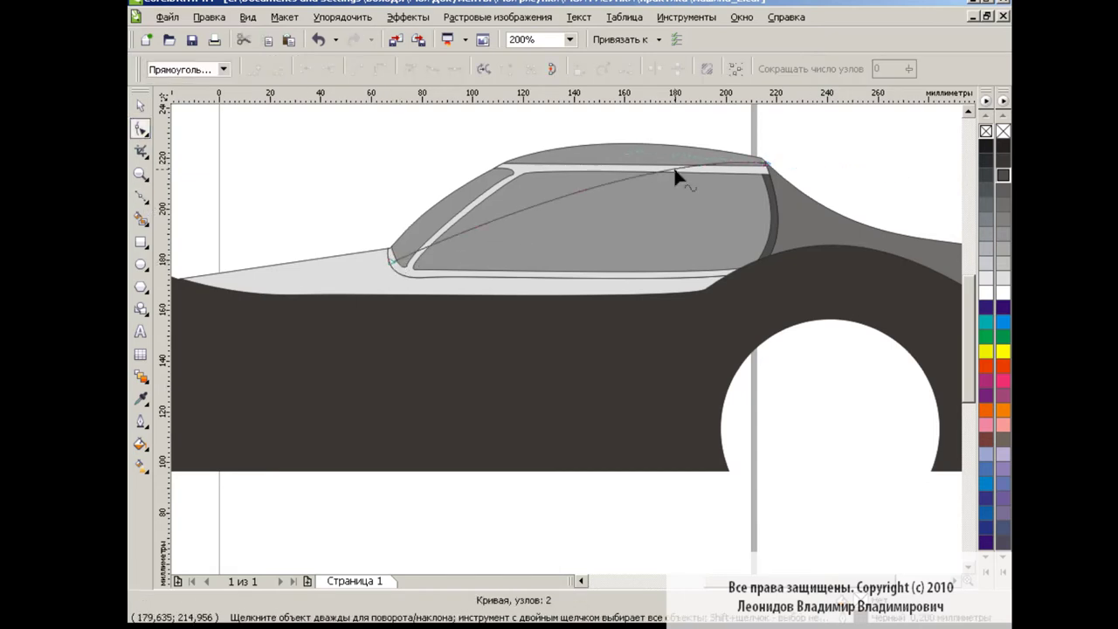
pyautogui.moveTo(624, 157)
pyautogui.mouseDown()
pyautogui.moveTo(478, 164)
pyautogui.moveTo(431, 282)
pyautogui.moveTo(531, 213)
pyautogui.mouseUp()
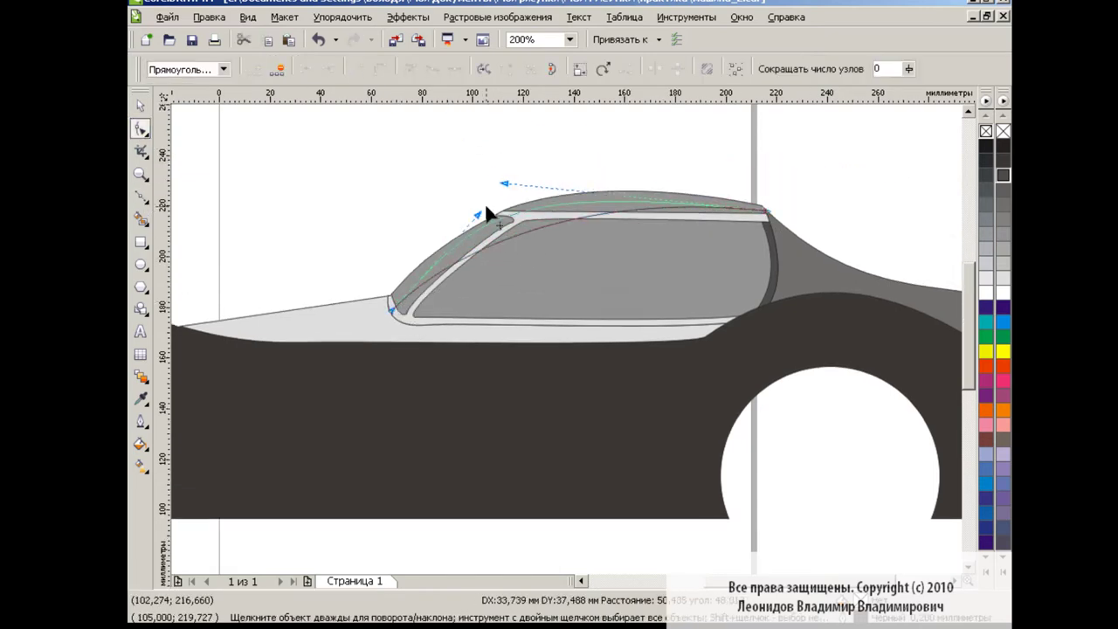
# Add a node and reshape the curve onto the roof edge and windshield edge.
pyautogui.doubleClick(580, 201)
pyautogui.click(765, 205)
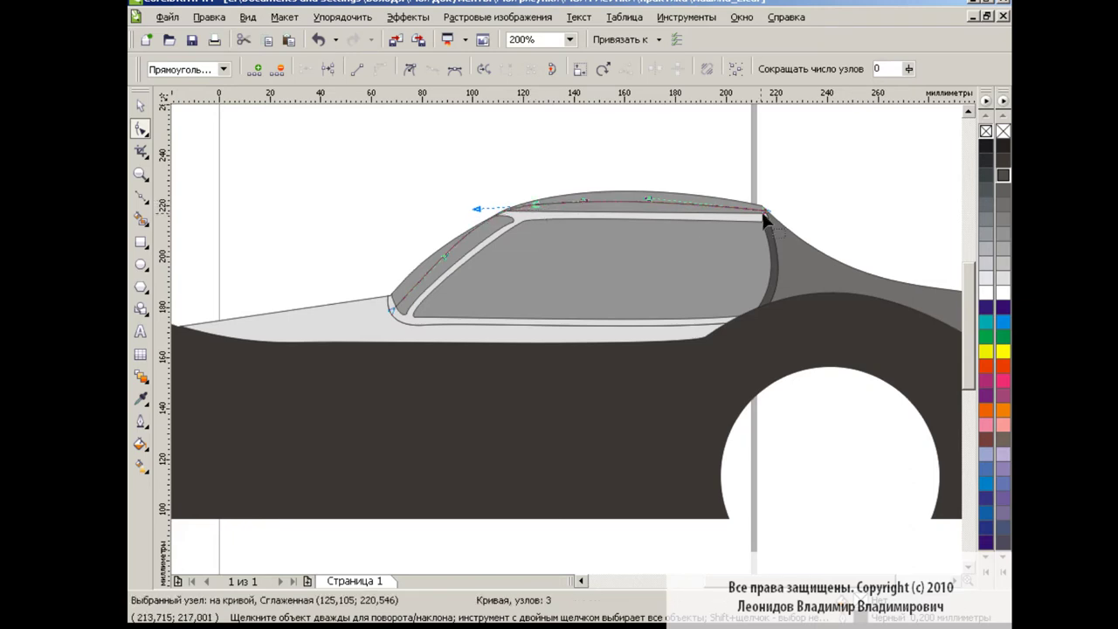
pyautogui.moveTo(476, 207); pyautogui.dragTo(492, 219)
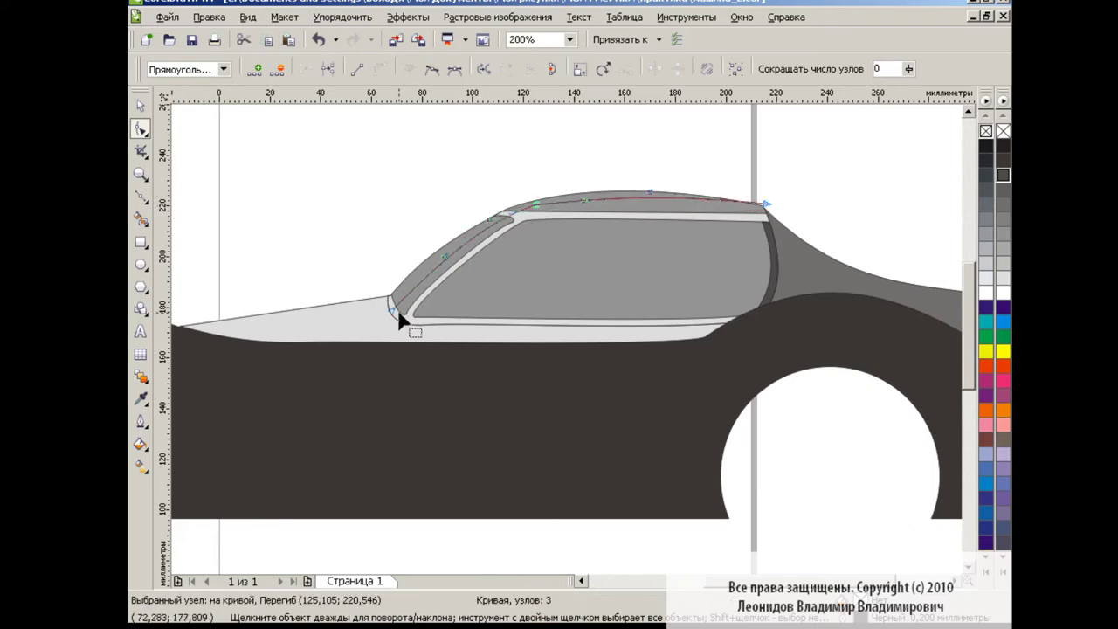
pyautogui.moveTo(399, 312)
pyautogui.mouseDown()
pyautogui.moveTo(492, 219)
pyautogui.moveTo(534, 207)
pyautogui.mouseUp()
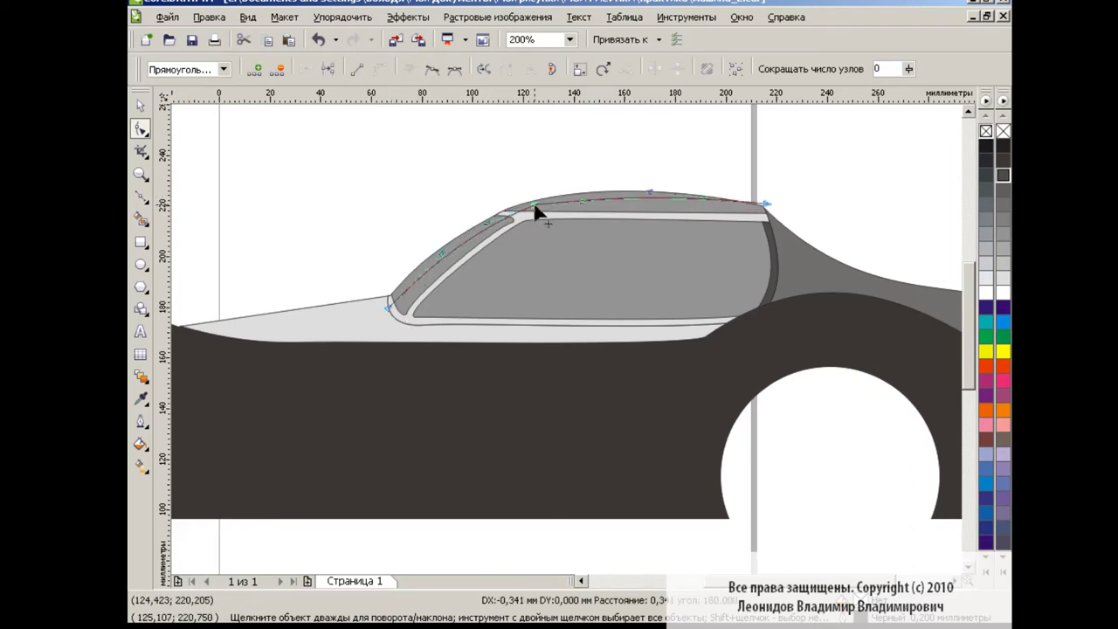
pyautogui.click(765, 205)
# Fill the new roof strip and check the separate roof and windshield pillar strips.
pyautogui.click(369, 69)
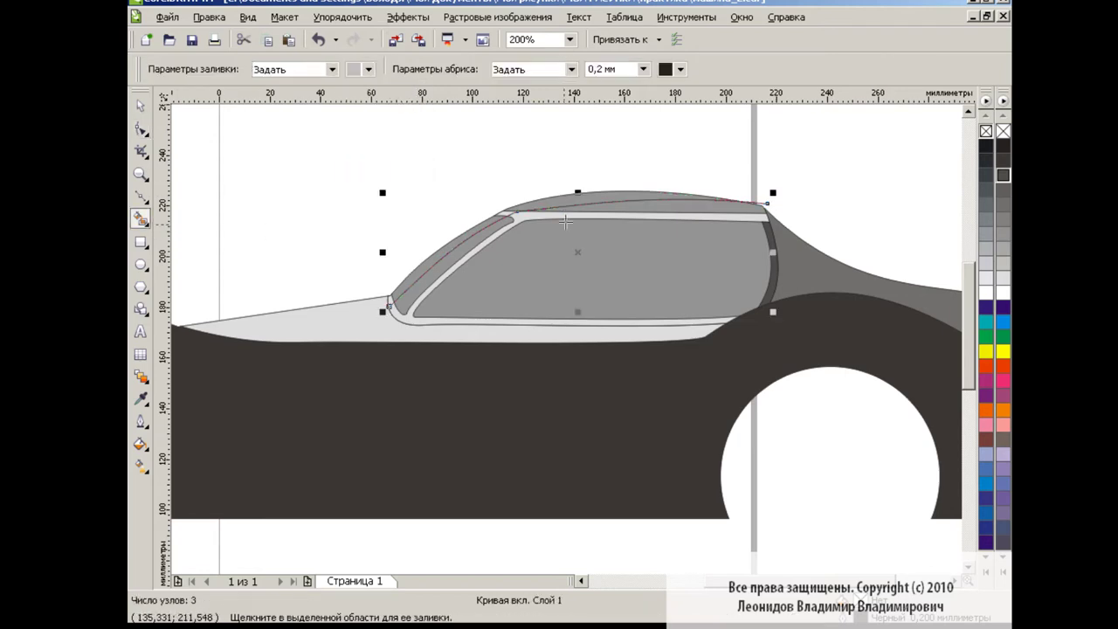
pyautogui.press('space')
pyautogui.click(541, 203)
pyautogui.moveTo(454, 262); pyautogui.dragTo(423, 235)
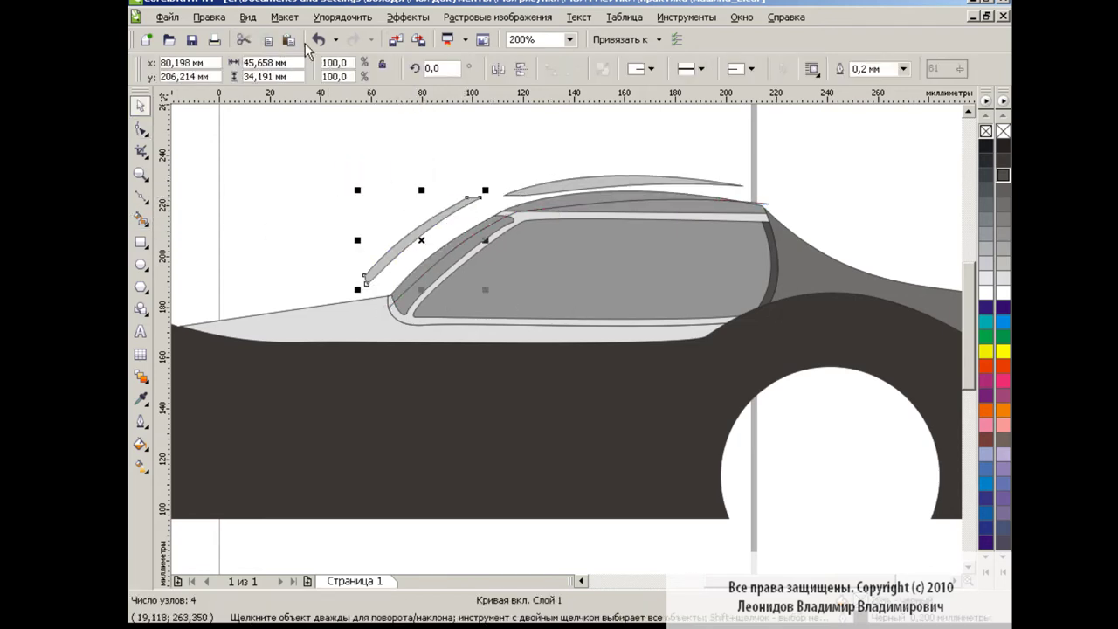
pyautogui.click(783, 205)
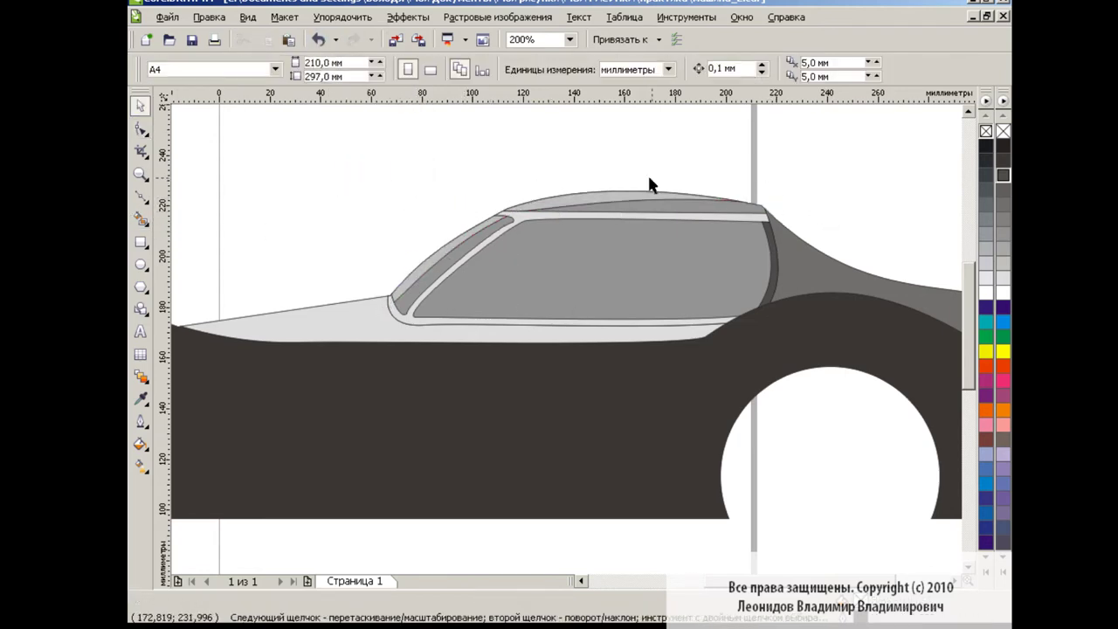
# Make the roof and pillar strips white, then Smart Fill the windshield pillar strip black.
pyautogui.click(647, 194)
pyautogui.click(1003, 294)
pyautogui.click(812, 223)
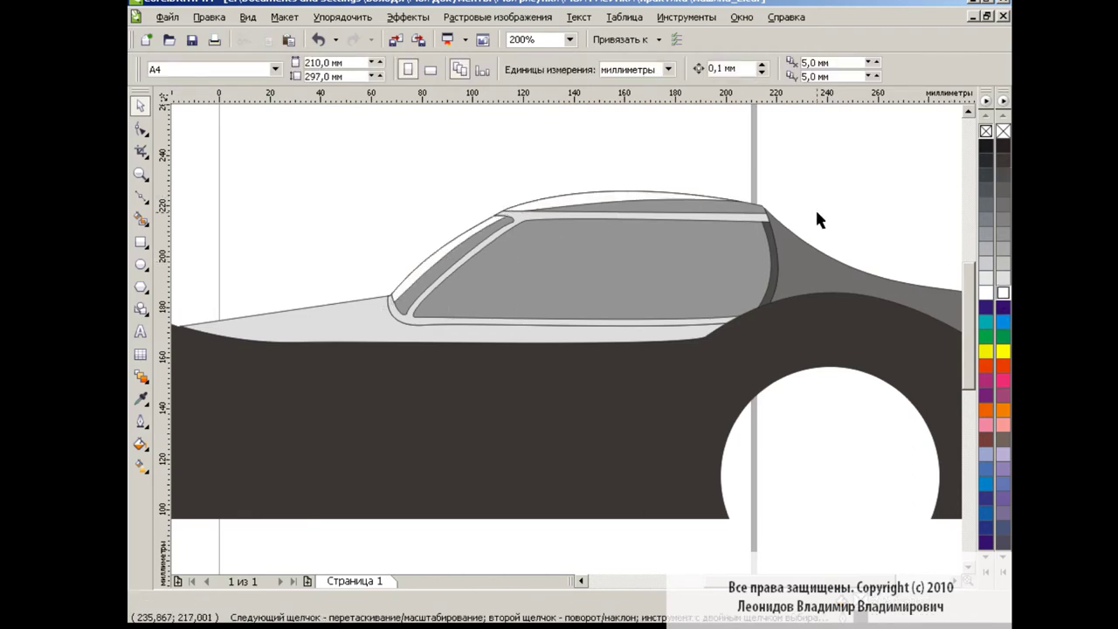
pyautogui.click(139, 218)
pyautogui.click(368, 69)
pyautogui.click(347, 87)
pyautogui.click(463, 255)
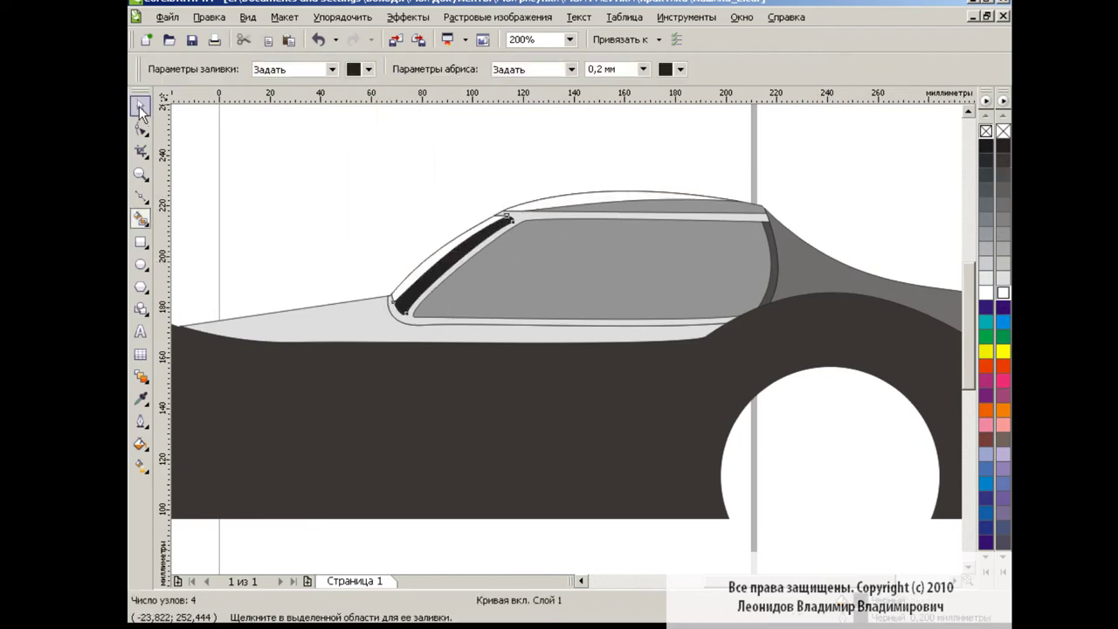
pyautogui.click(140, 107)
pyautogui.click(452, 262)
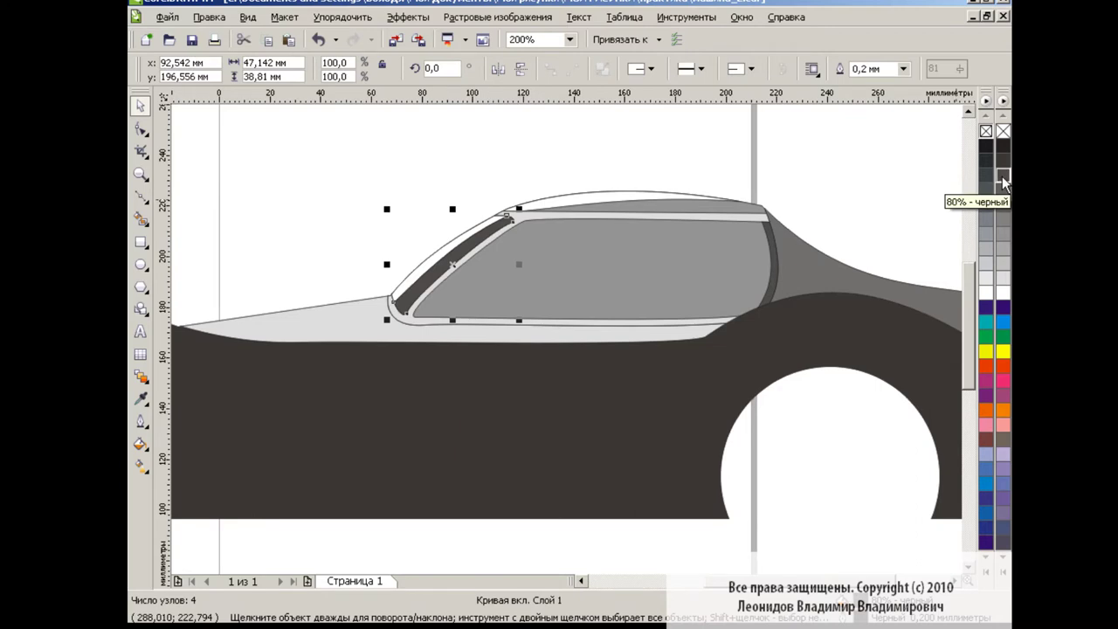
# Smart Fill the roof strip with a dark fill colour.
pyautogui.press('Escape')
pyautogui.click(544, 210)
pyautogui.click(140, 218)
pyautogui.click(368, 69)
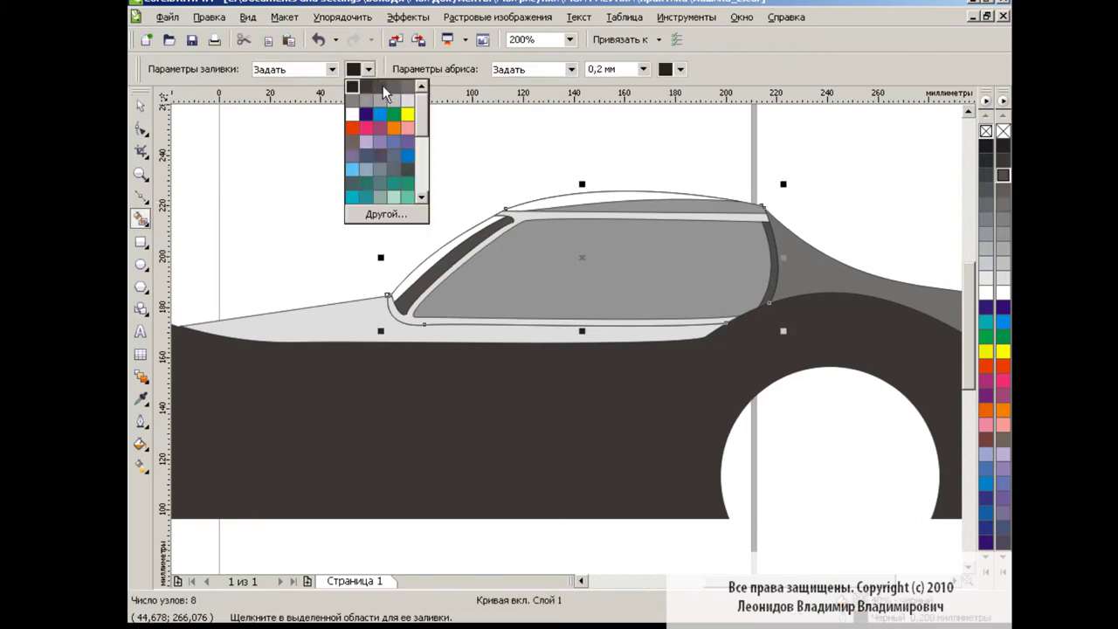
pyautogui.click(657, 205)
pyautogui.click(141, 107)
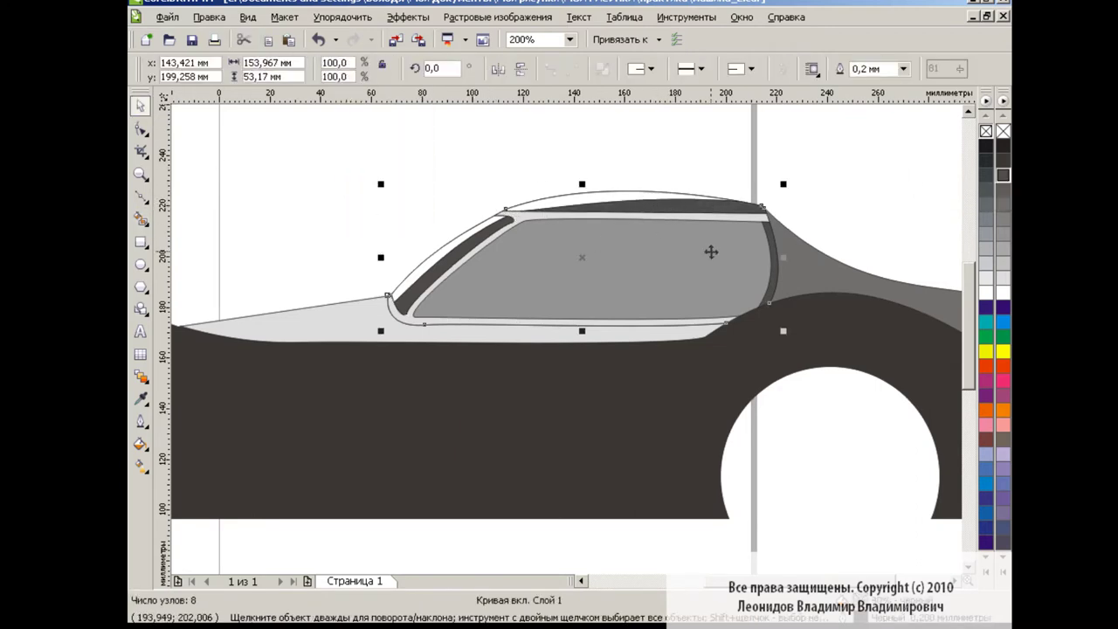
# Delete the grey window glass, then undo to restore it.
pyautogui.press('Delete')
pyautogui.click(317, 39)
pyautogui.press('Delete')
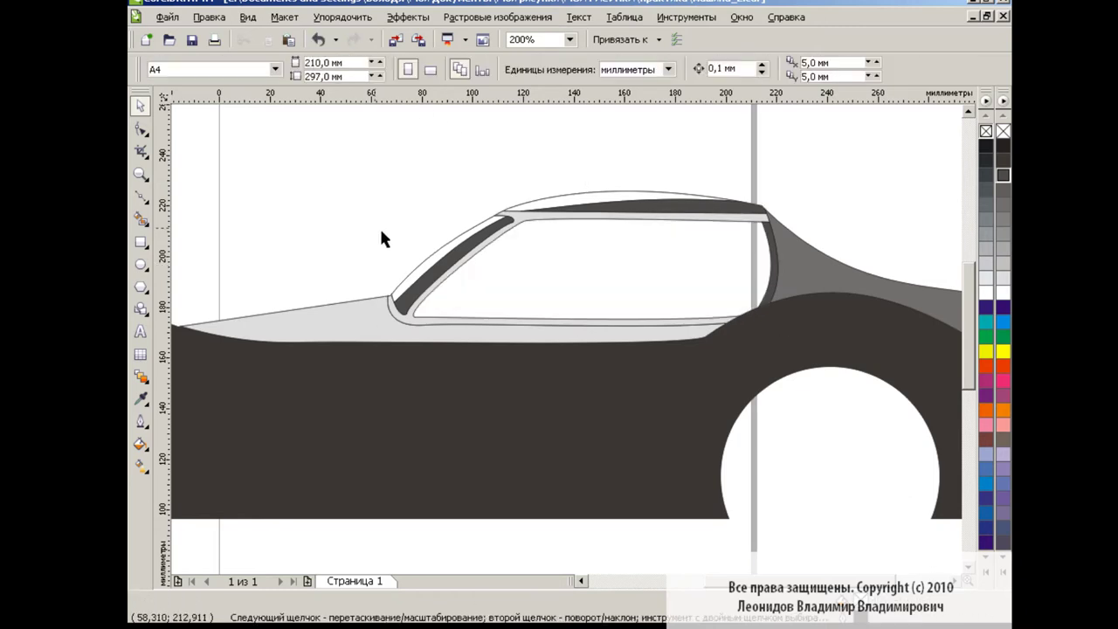
pyautogui.hotkey('ctrl', 'z')
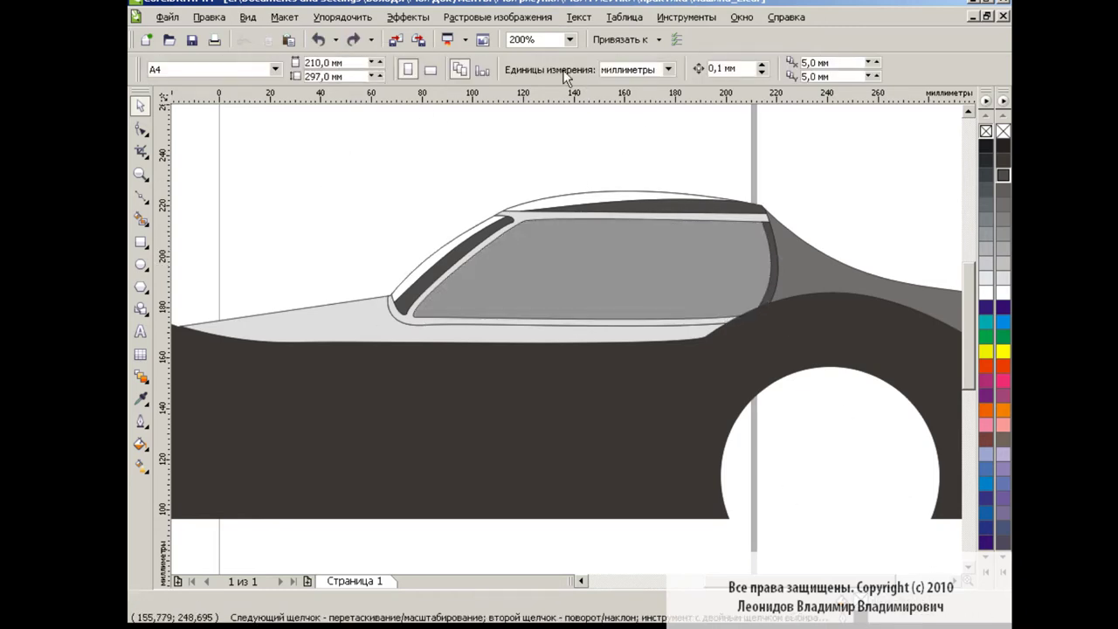
pyautogui.click(570, 40)
# Back at 200% zoom, draw a Bezier curve along the hood to the windshield base.
pyautogui.click(533, 143)
pyautogui.click(569, 39)
pyautogui.click(532, 154)
pyautogui.hscroll(-3, 718, 594)
pyautogui.press('F5')
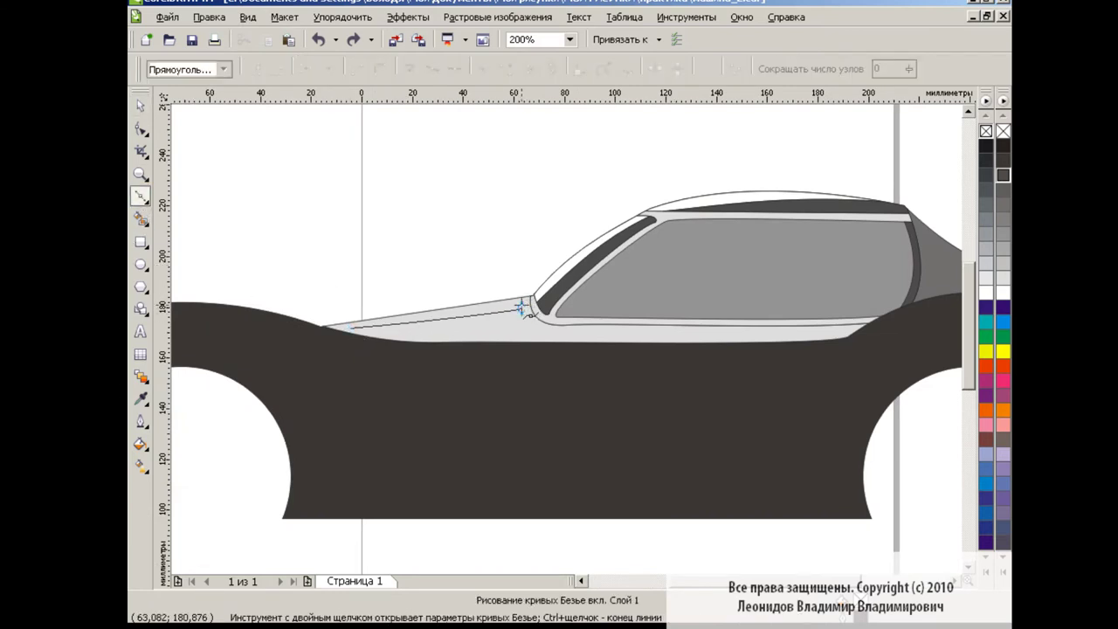
pyautogui.click(520, 307)
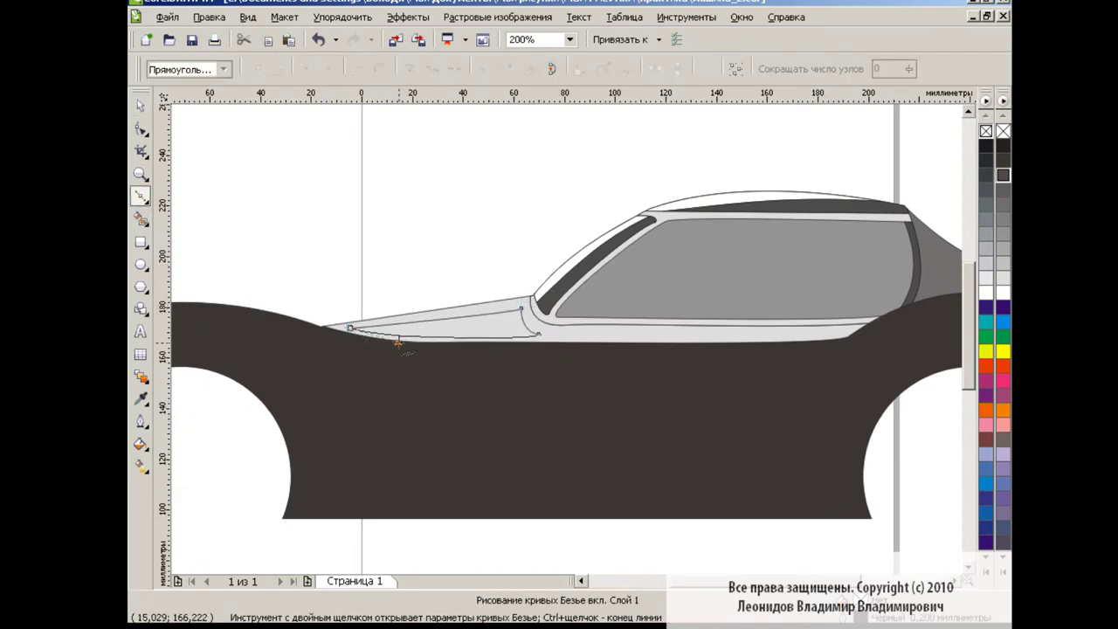
# Reshape the hood curve's nodes, making the windshield-base node a sharp corner.
pyautogui.press('F10')
pyautogui.click(417, 339)
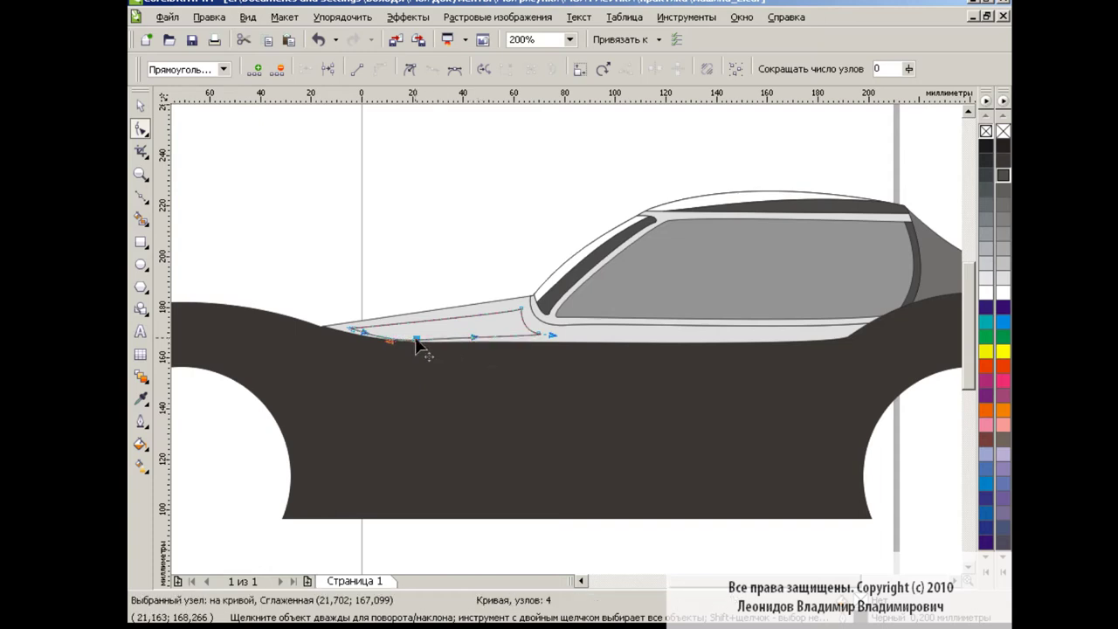
pyautogui.moveTo(417, 340); pyautogui.dragTo(350, 332)
pyautogui.click(522, 306)
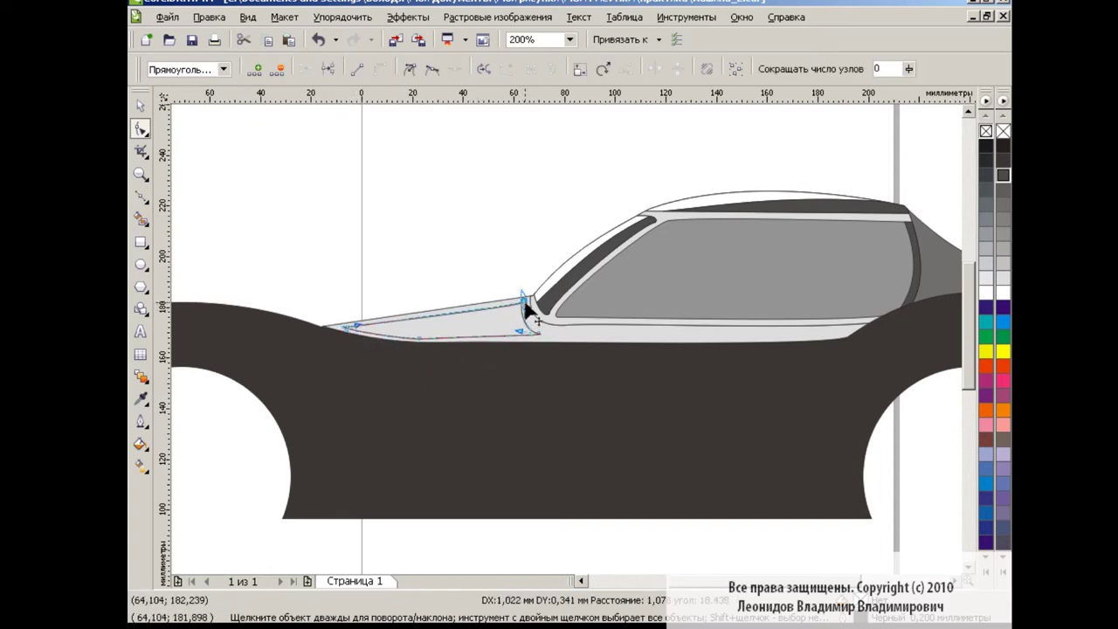
pyautogui.moveTo(522, 308); pyautogui.dragTo(571, 345)
pyautogui.click(411, 69)
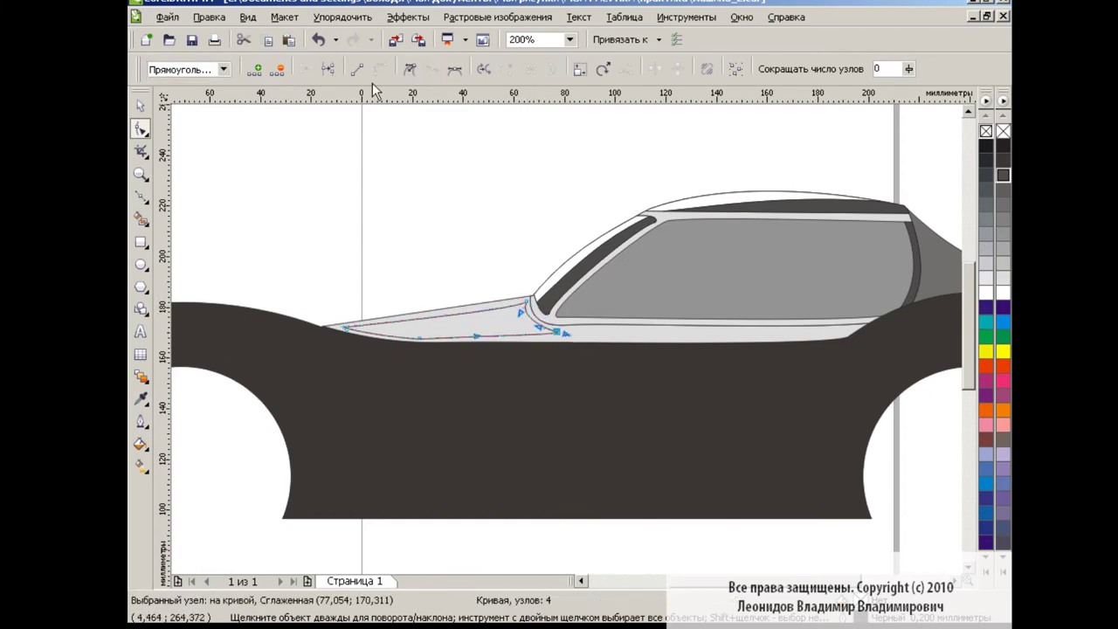
pyautogui.press('Escape')
# Fill the hood panel 70% black and the strip under the window a darker grey.
pyautogui.press('space')
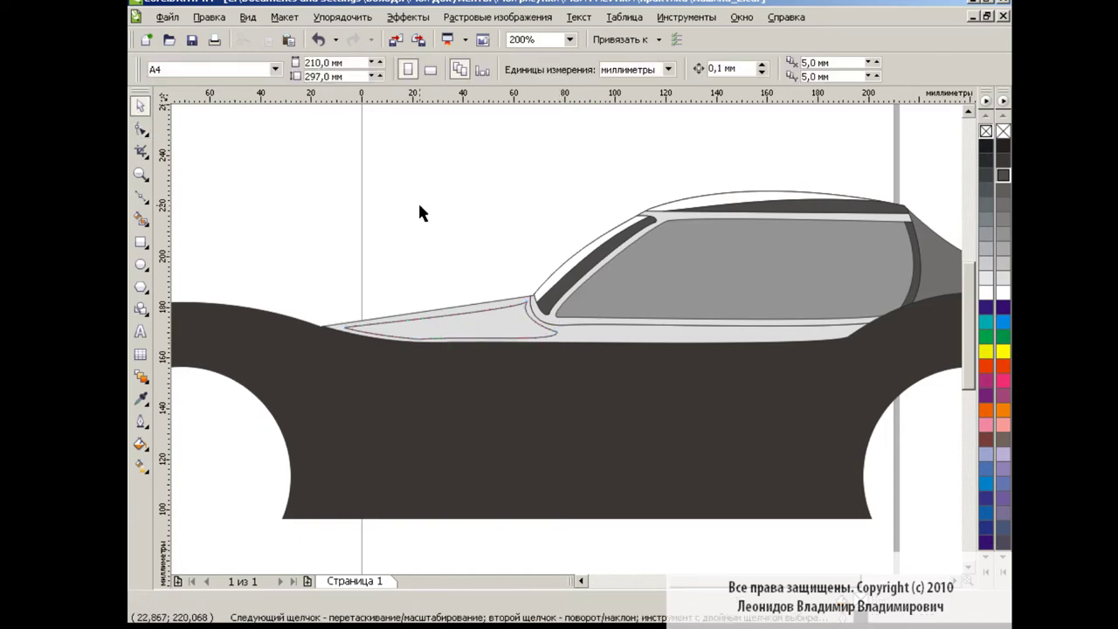
pyautogui.press('Tab')
pyautogui.click(1002, 192)
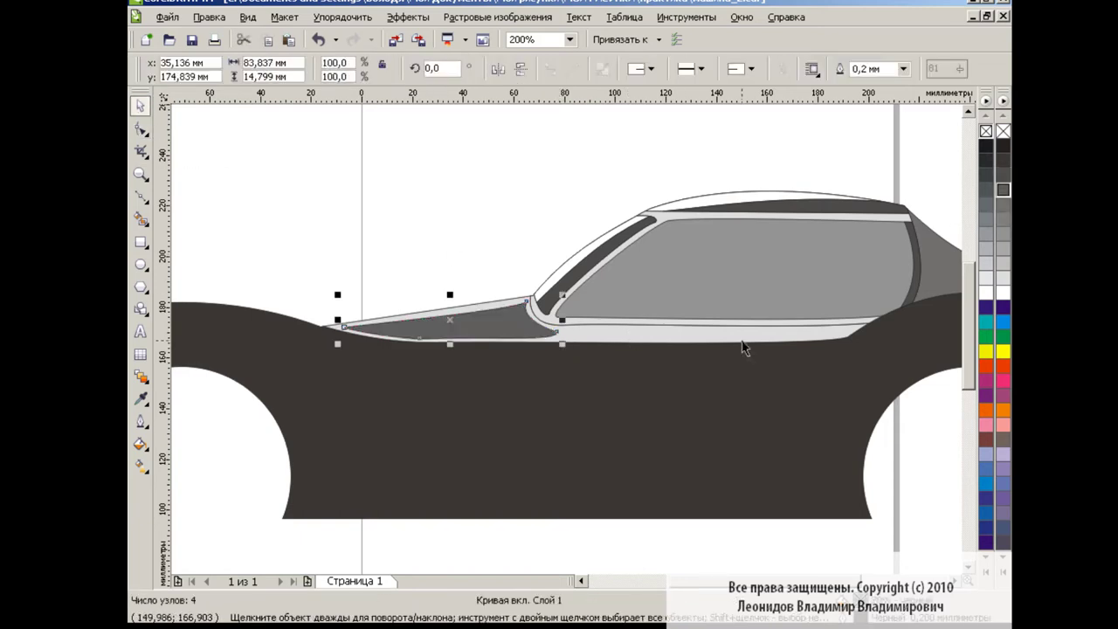
pyautogui.press('Tab')
pyautogui.click(1003, 174)
pyautogui.click(462, 264)
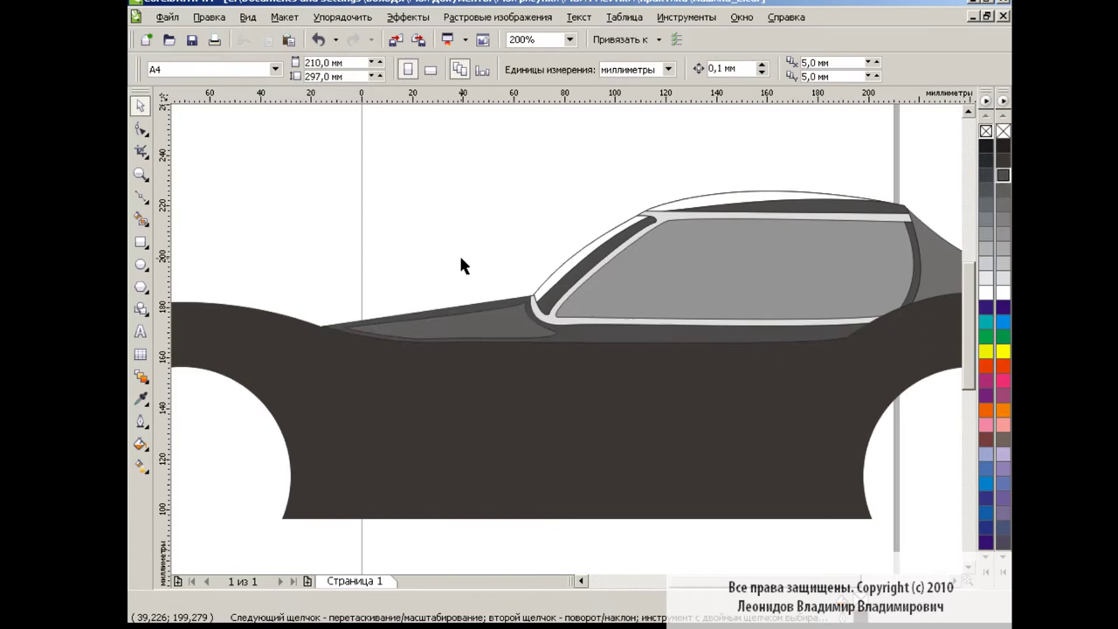
# At 100% zoom, recolour the car body medium grey.
pyautogui.click(569, 39)
pyautogui.click(528, 131)
pyautogui.click(831, 350)
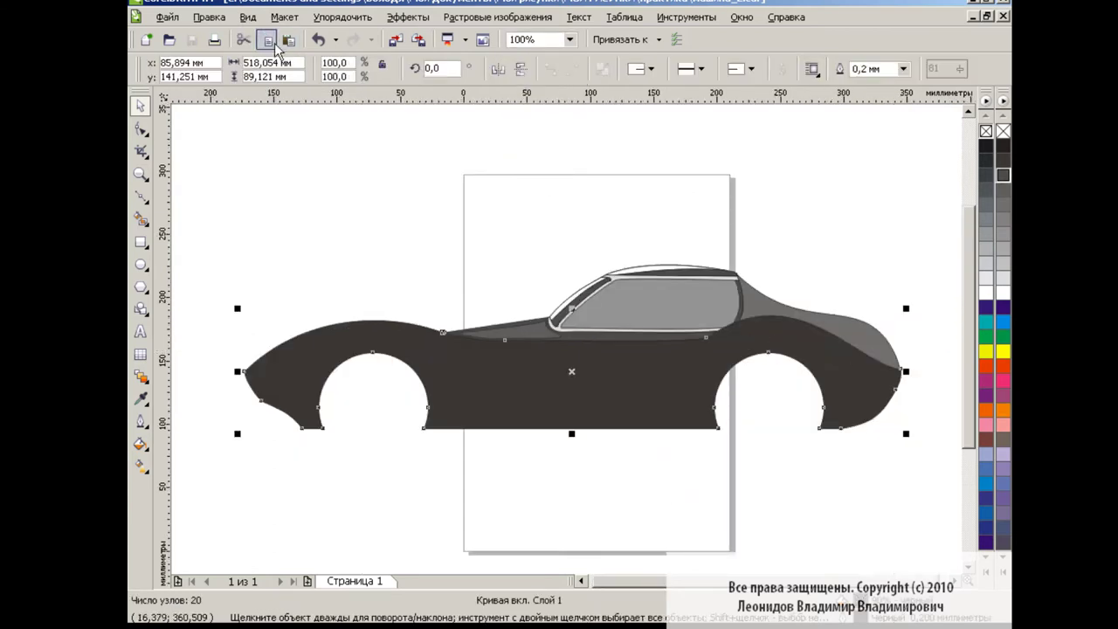
pyautogui.click(1003, 207)
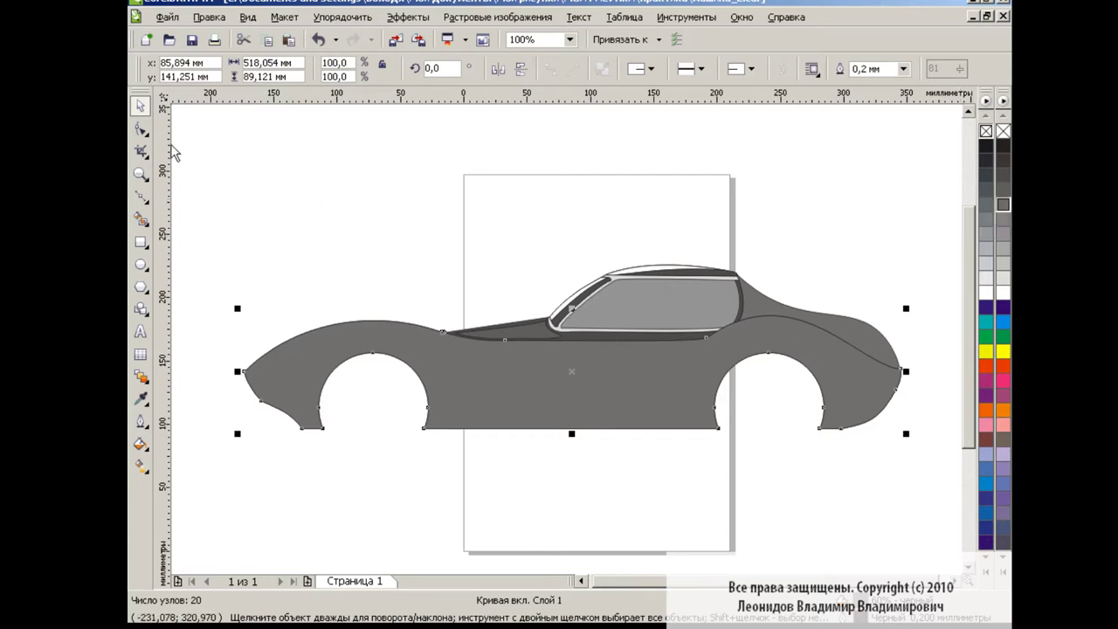
# Delete the nodes at the bottom of the rear arch outline.
pyautogui.click(141, 128)
pyautogui.press('Delete')
pyautogui.moveTo(805, 427)
pyautogui.mouseDown()
pyautogui.moveTo(866, 411)
pyautogui.moveTo(796, 325)
pyautogui.mouseUp()
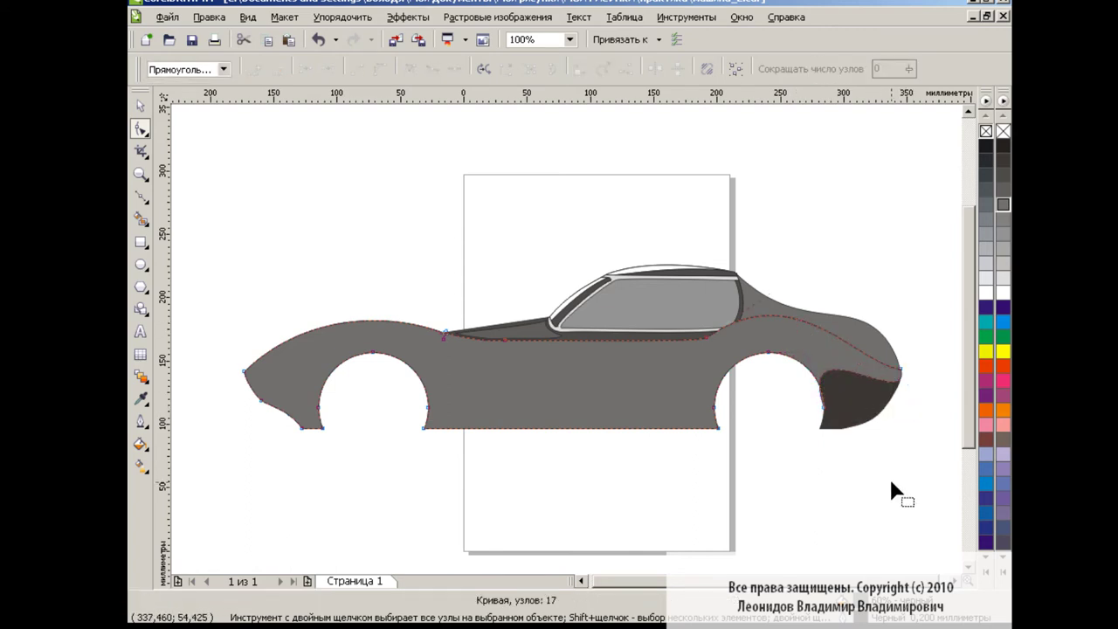
pyautogui.press('space')
# Fill the rear fender shape a darker grey.
pyautogui.click(345, 223)
pyautogui.click(860, 328)
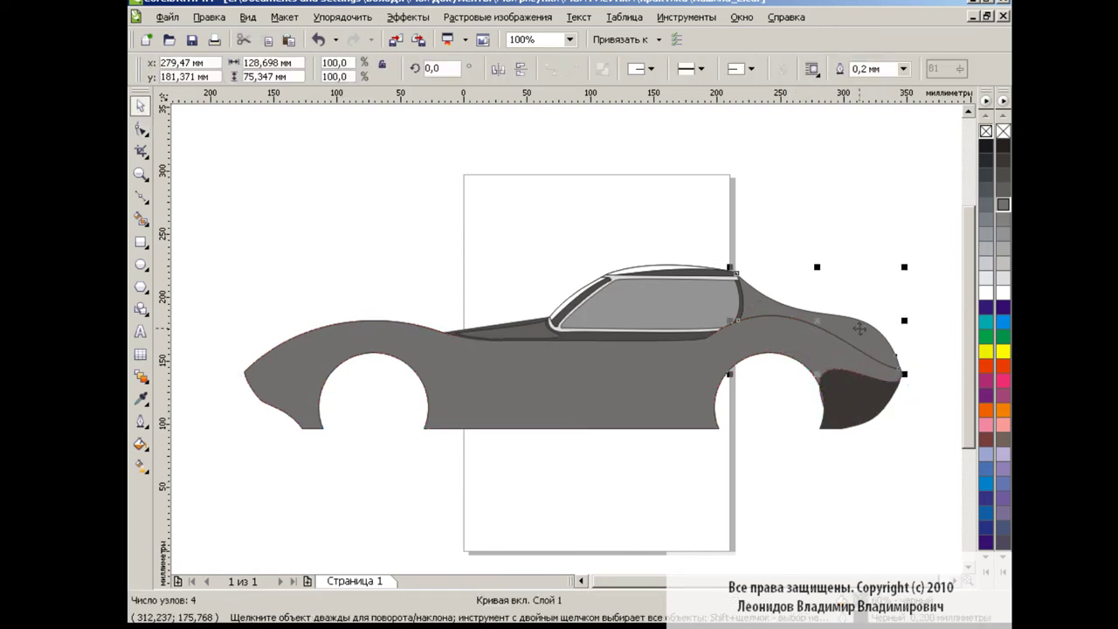
pyautogui.click(1002, 190)
pyautogui.press('Escape')
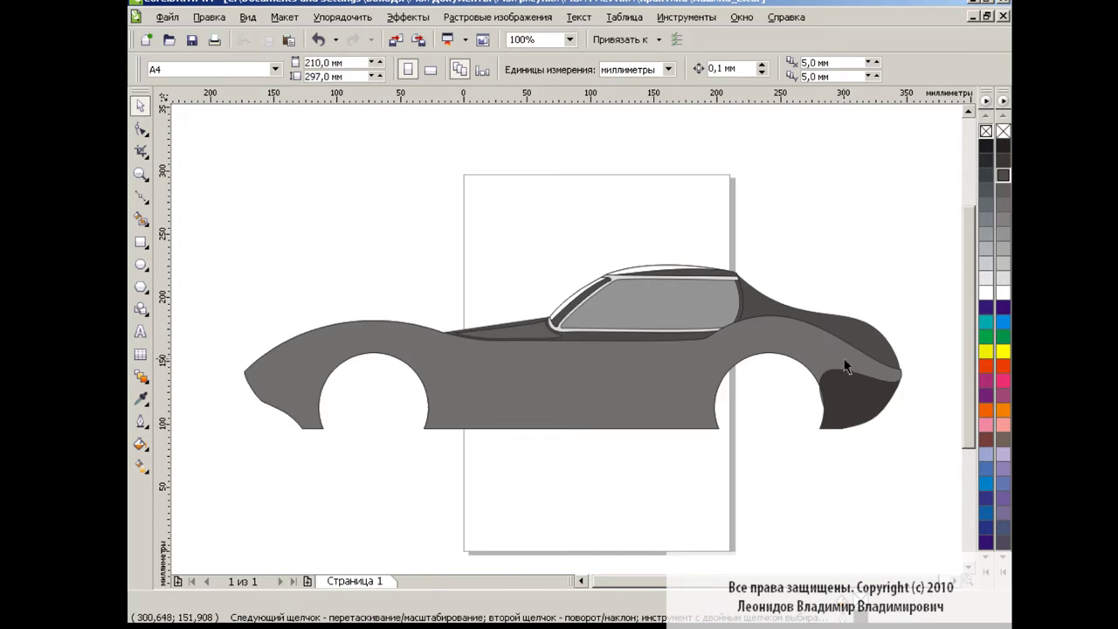
# At 200% zoom, drag the fender and tail node handles so the curve sweeps over the rear arch.
pyautogui.click(845, 366)
pyautogui.click(568, 39)
pyautogui.click(552, 169)
pyautogui.hscroll(5, 568, 349)
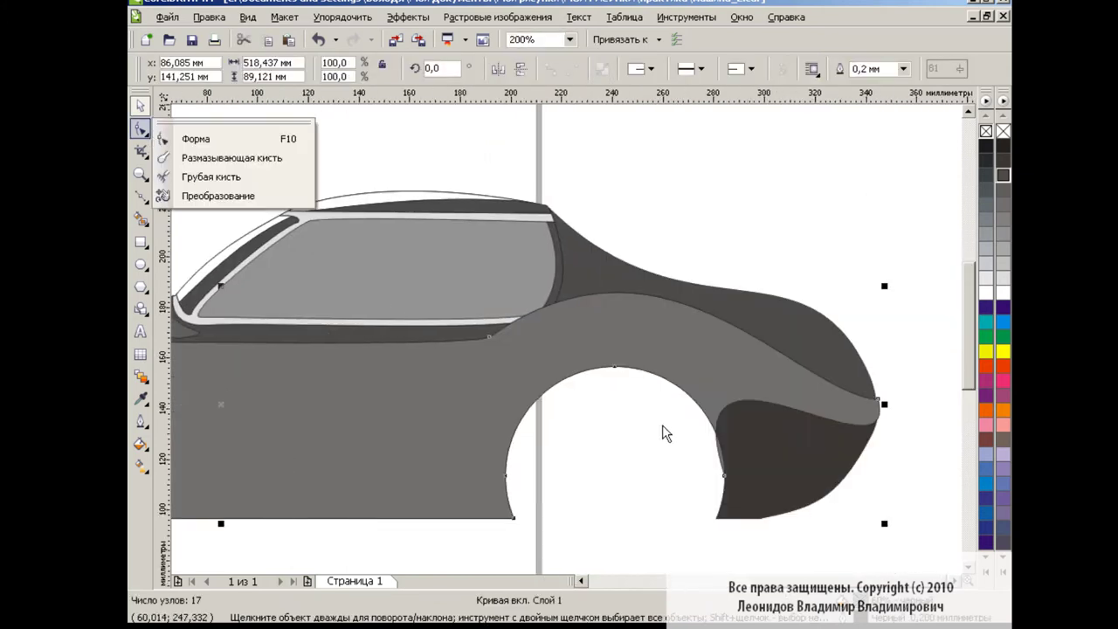
pyautogui.click(219, 139)
pyautogui.moveTo(669, 305); pyautogui.dragTo(704, 287)
pyautogui.moveTo(899, 487)
pyautogui.mouseDown()
pyautogui.moveTo(913, 518)
pyautogui.moveTo(854, 515)
pyautogui.mouseUp()
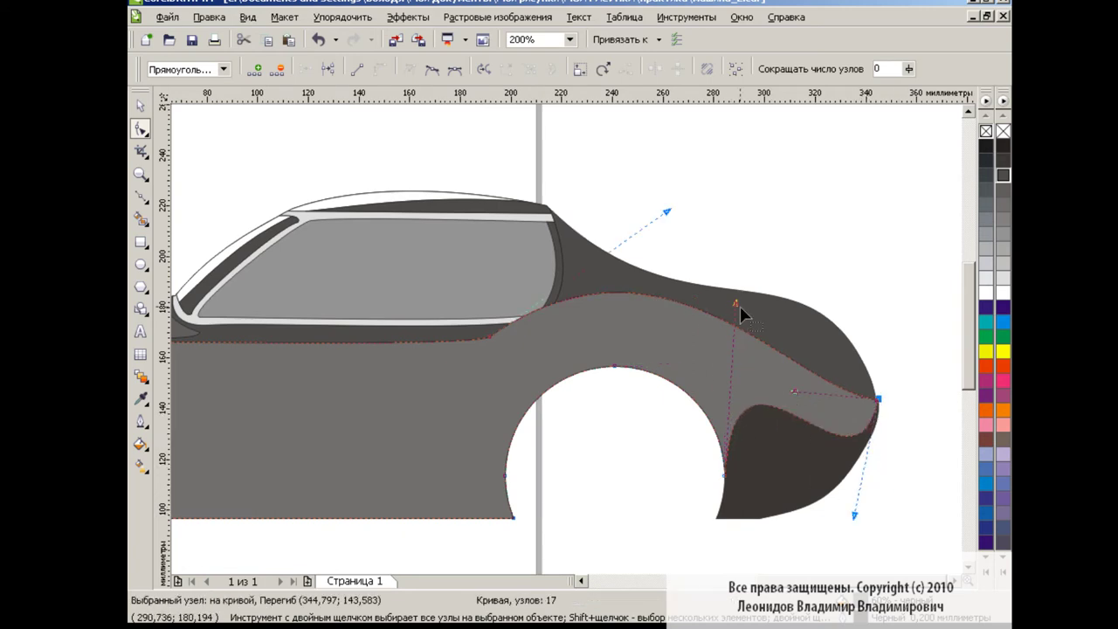
pyautogui.moveTo(734, 303); pyautogui.dragTo(651, 288)
pyautogui.press('space')
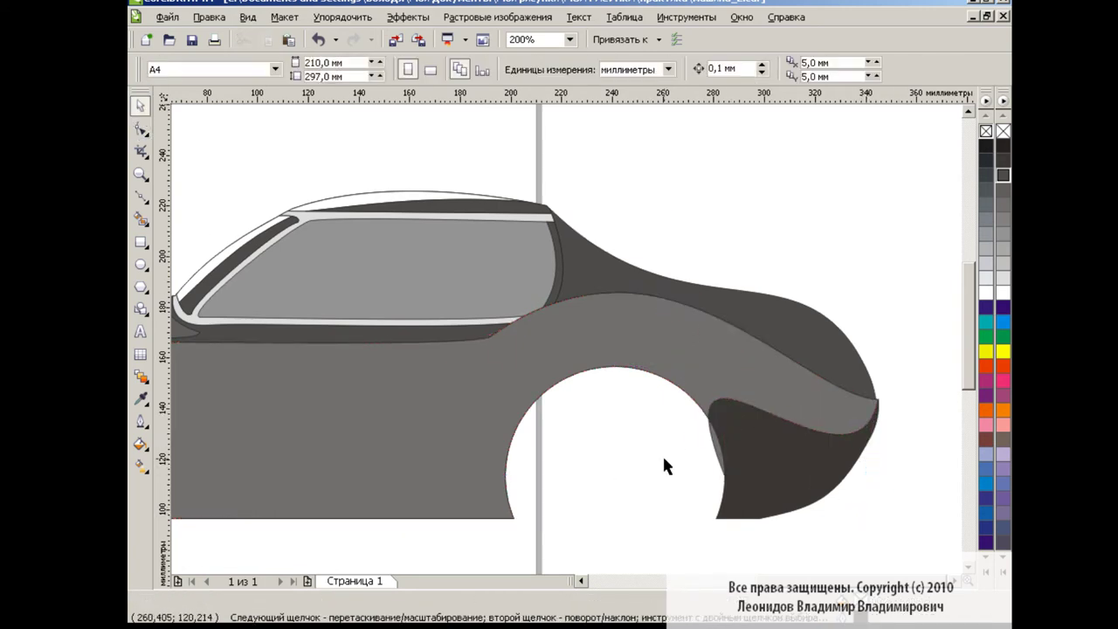
# At 100% zoom, Smart Fill the body area medium grey, then recolour it darker grey.
pyautogui.click(569, 40)
pyautogui.click(537, 139)
pyautogui.press('g')
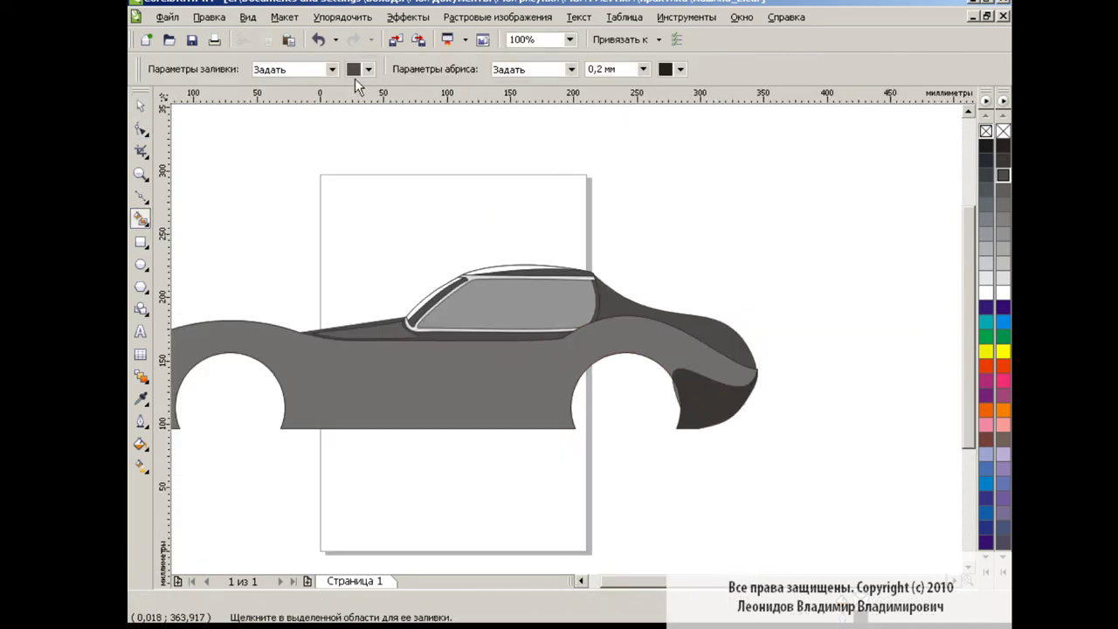
pyautogui.click(354, 70)
pyautogui.click(385, 174)
pyautogui.click(682, 353)
pyautogui.press('space')
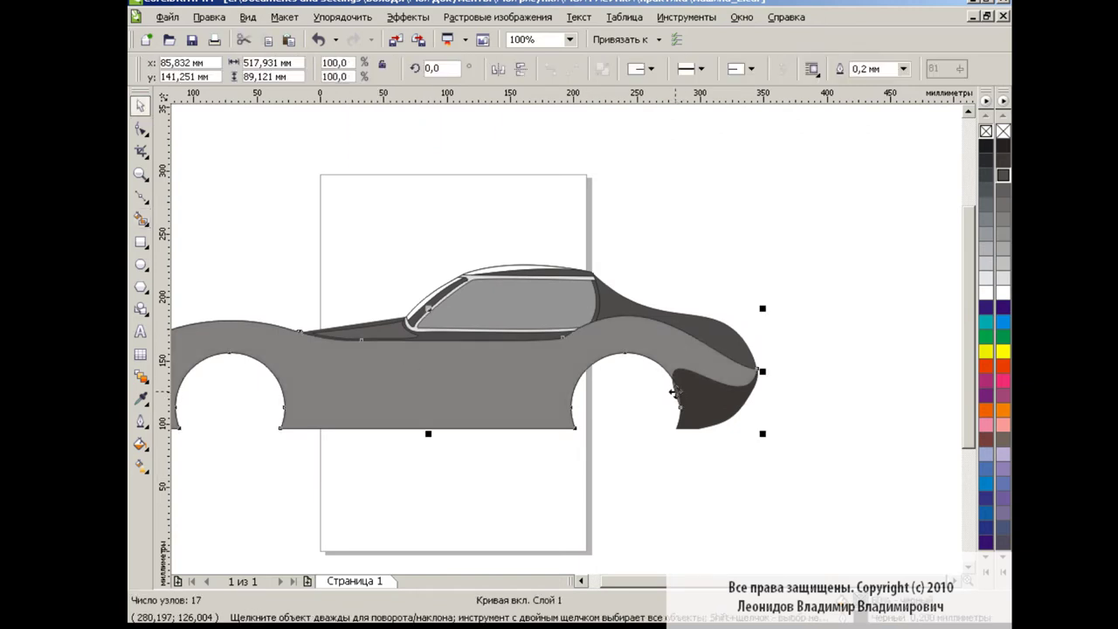
pyautogui.click(1003, 210)
pyautogui.press('Escape')
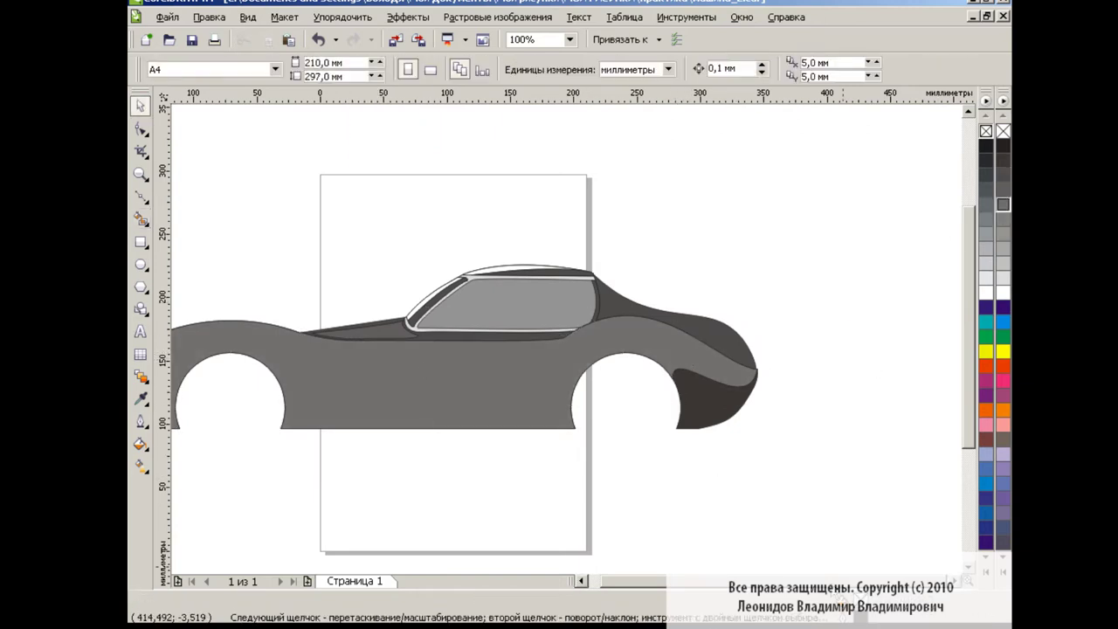
pyautogui.hscroll(-3, 843, 576)
# Draw a Bezier shading line from the car's nose to the rear wheel arch.
pyautogui.click(141, 196)
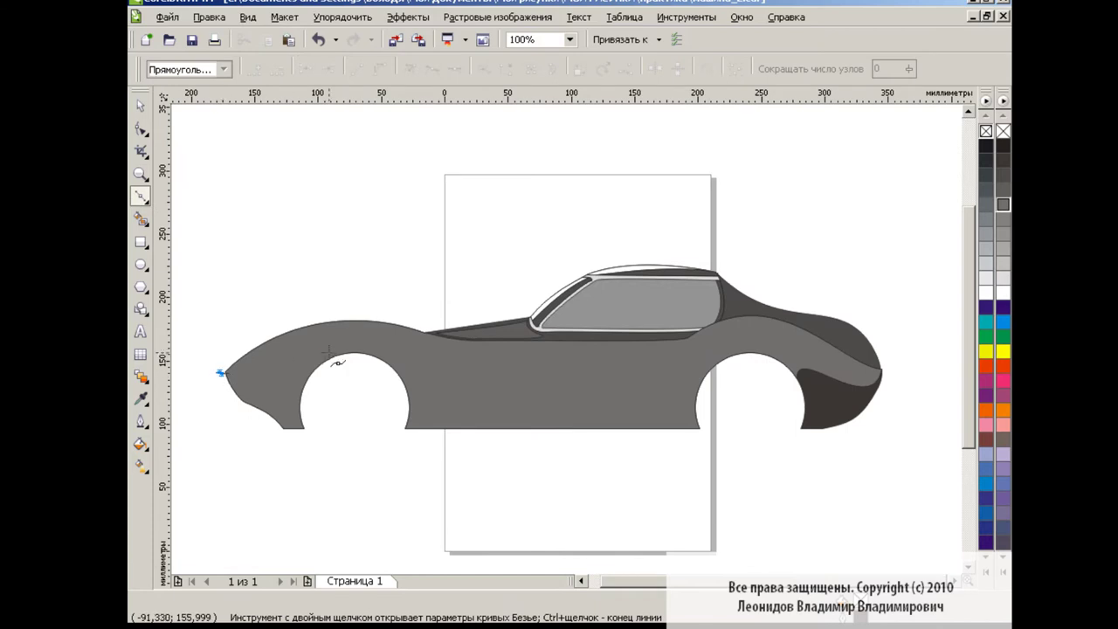
pyautogui.moveTo(371, 342); pyautogui.dragTo(381, 342)
pyautogui.moveTo(709, 380); pyautogui.dragTo(760, 358)
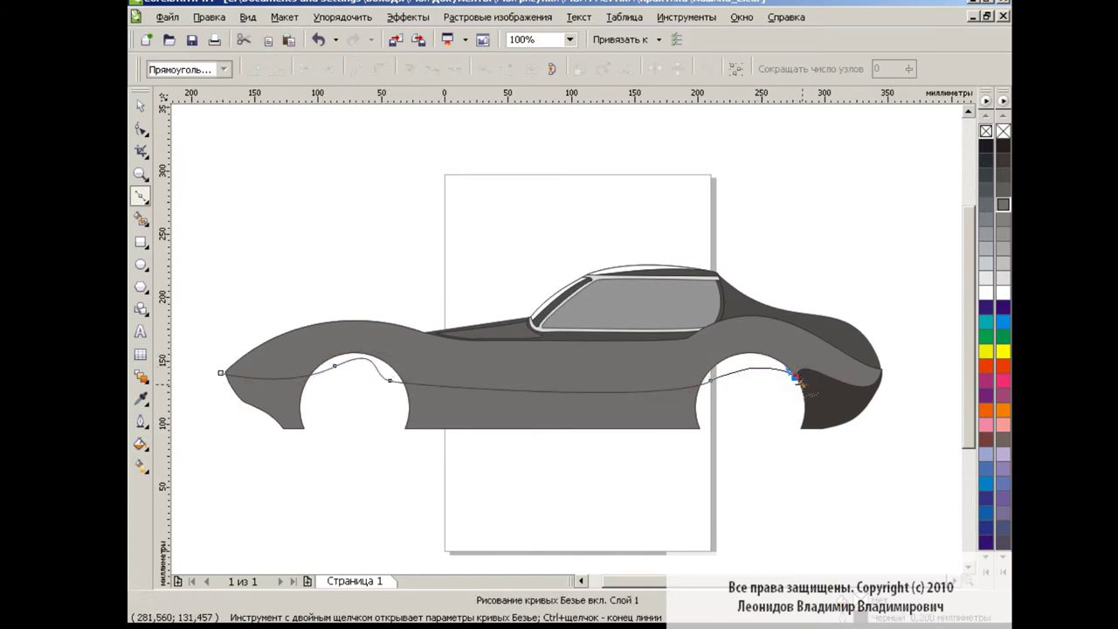
pyautogui.press('F10')
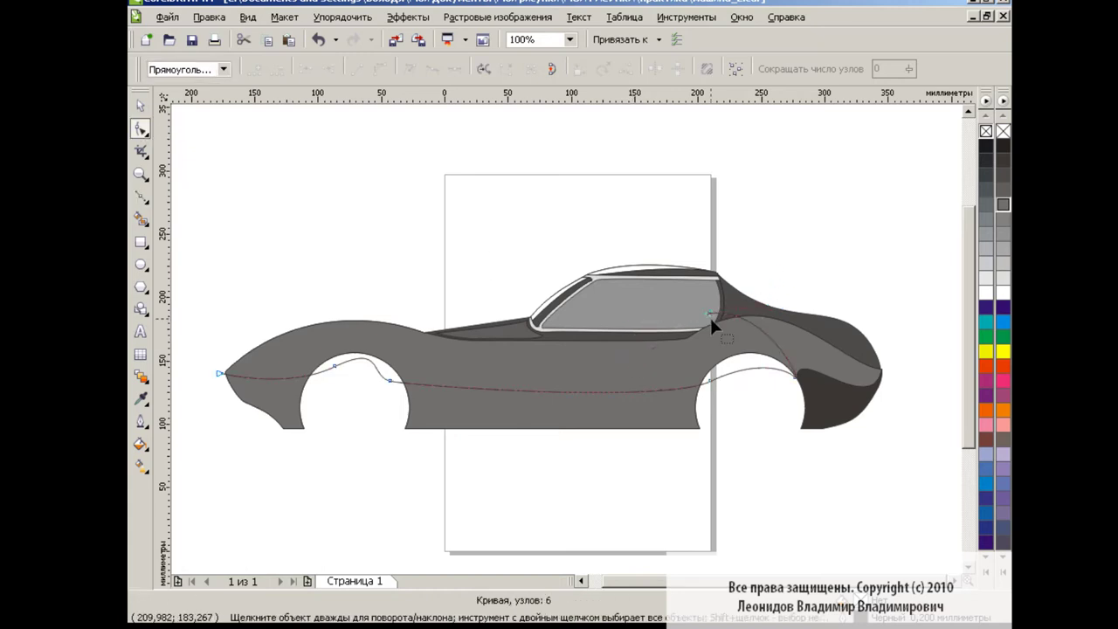
# Reshape the line's nodes near the rear arch, making the lower arch node a sharp corner.
pyautogui.click(707, 323)
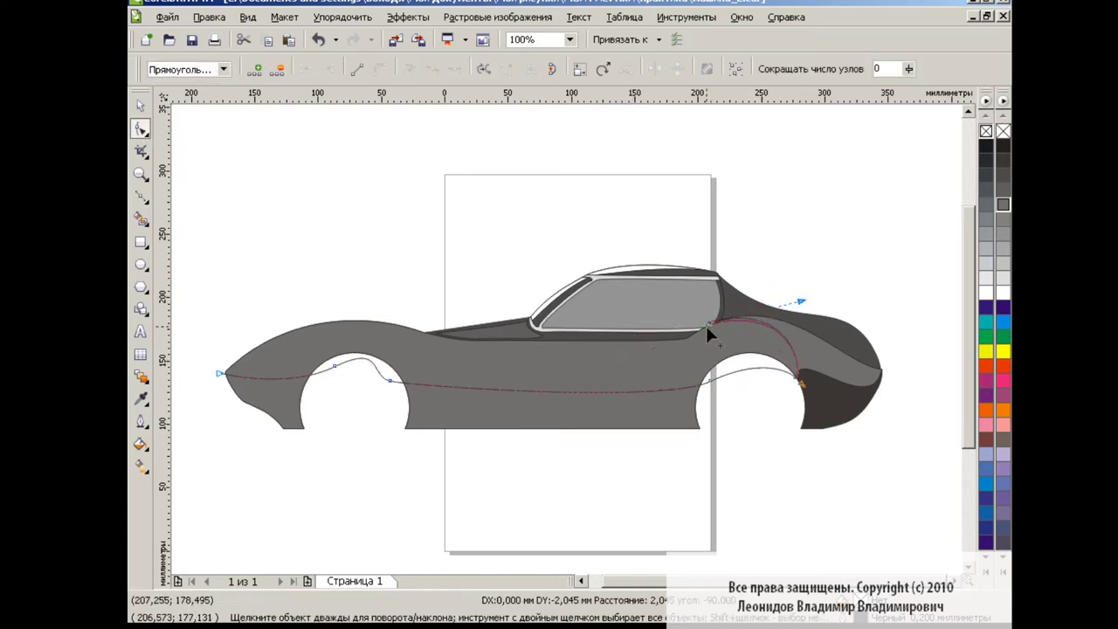
pyautogui.moveTo(801, 299); pyautogui.dragTo(790, 300)
pyautogui.click(796, 378)
pyautogui.click(432, 68)
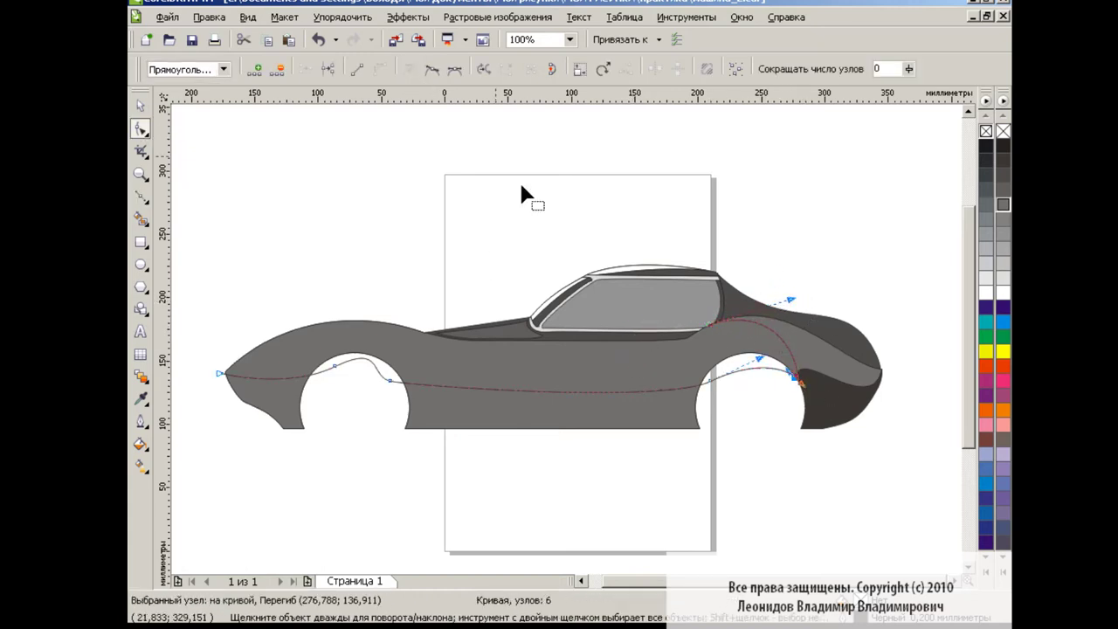
pyautogui.moveTo(793, 369); pyautogui.dragTo(788, 331)
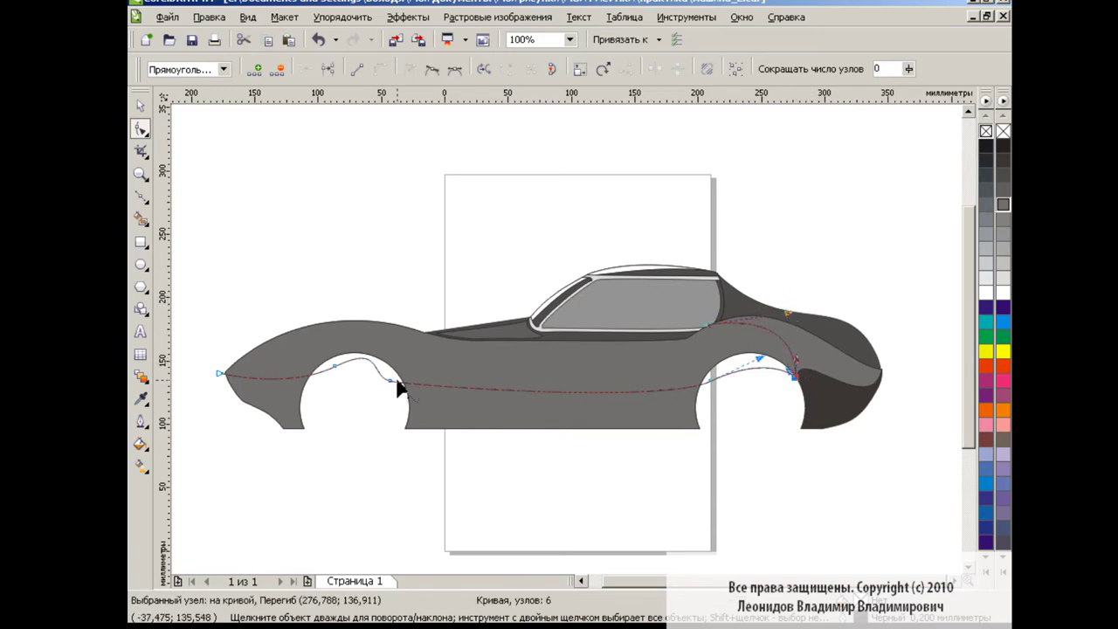
pyautogui.click(710, 377)
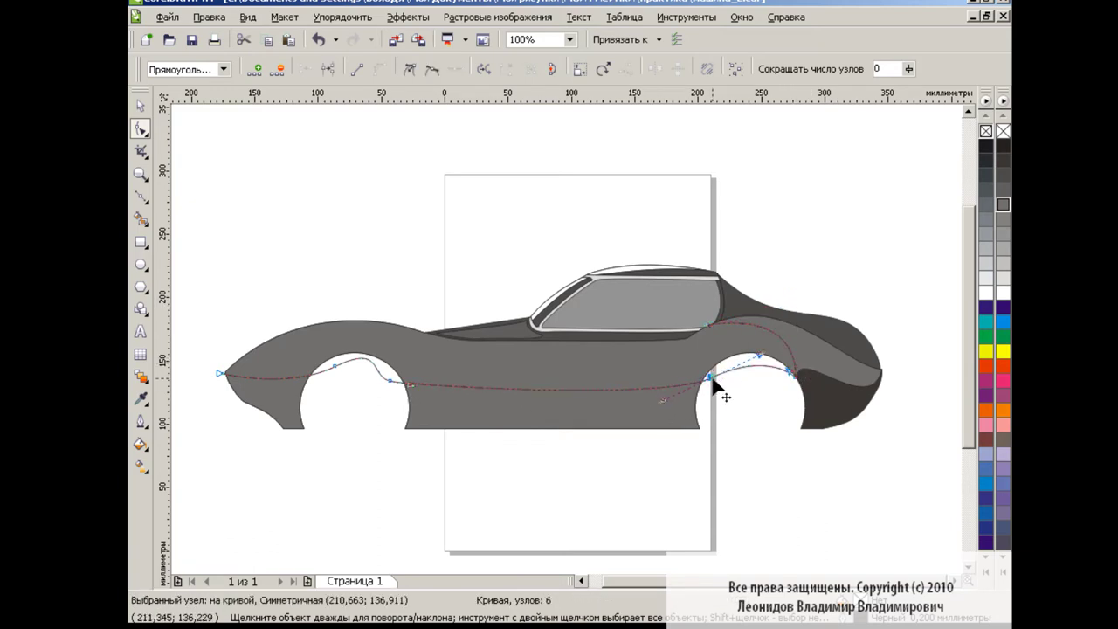
# Smart Fill the body band above the line with a lighter grey.
pyautogui.click(142, 106)
pyautogui.click(141, 218)
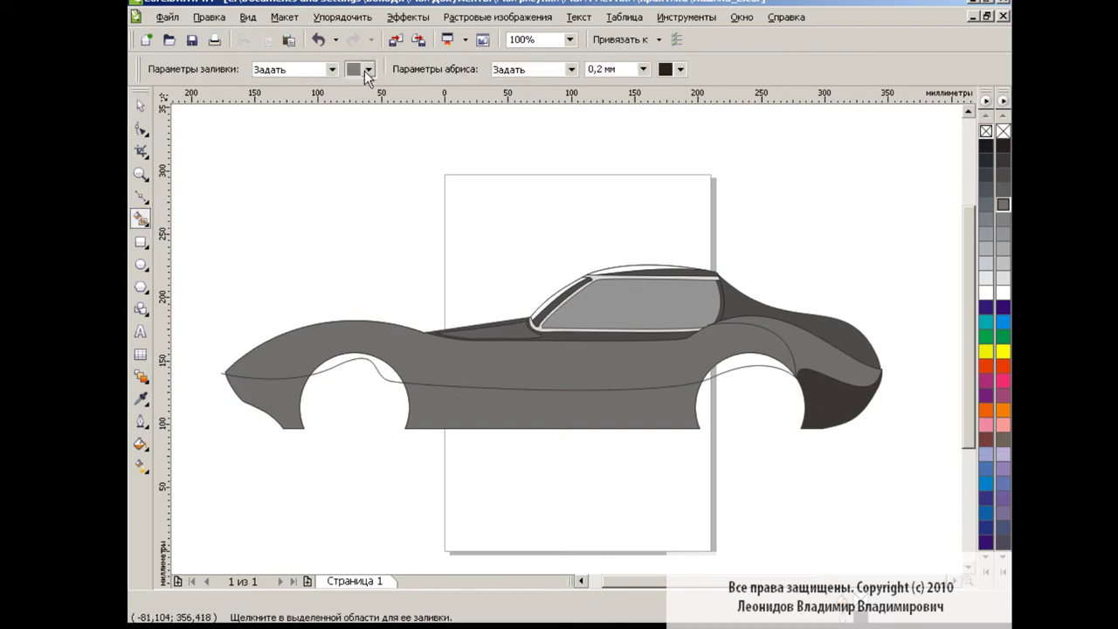
pyautogui.click(595, 360)
pyautogui.press('space')
pyautogui.click(756, 430)
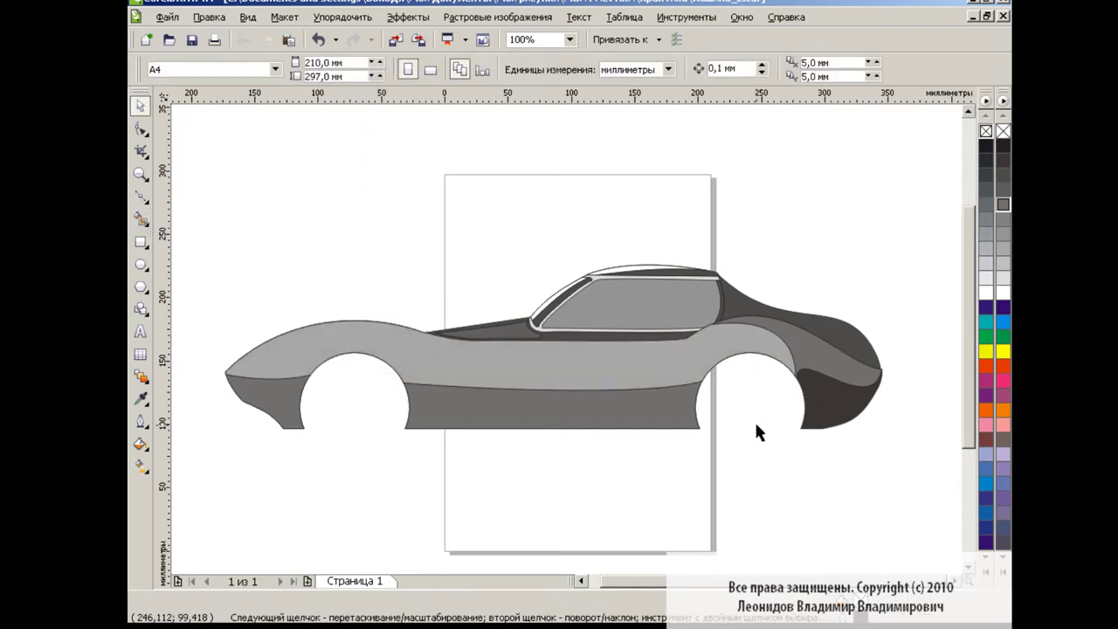
pyautogui.click(142, 197)
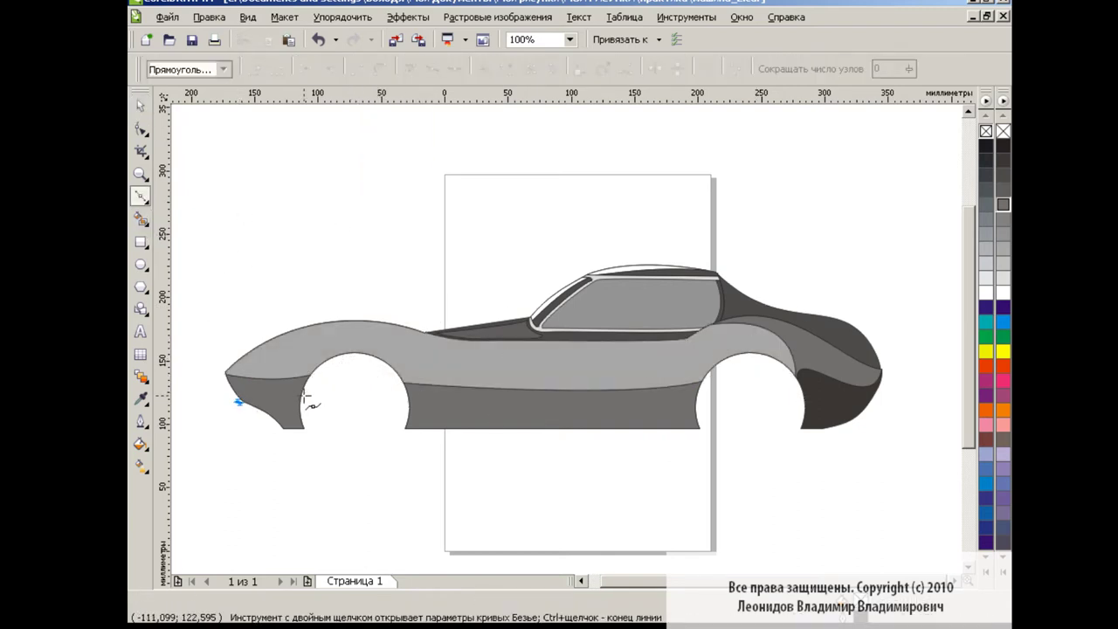
# Draw a curve along the side from the front edge to the rear wheel arch and refine its nodes.
pyautogui.moveTo(317, 388); pyautogui.dragTo(317, 377)
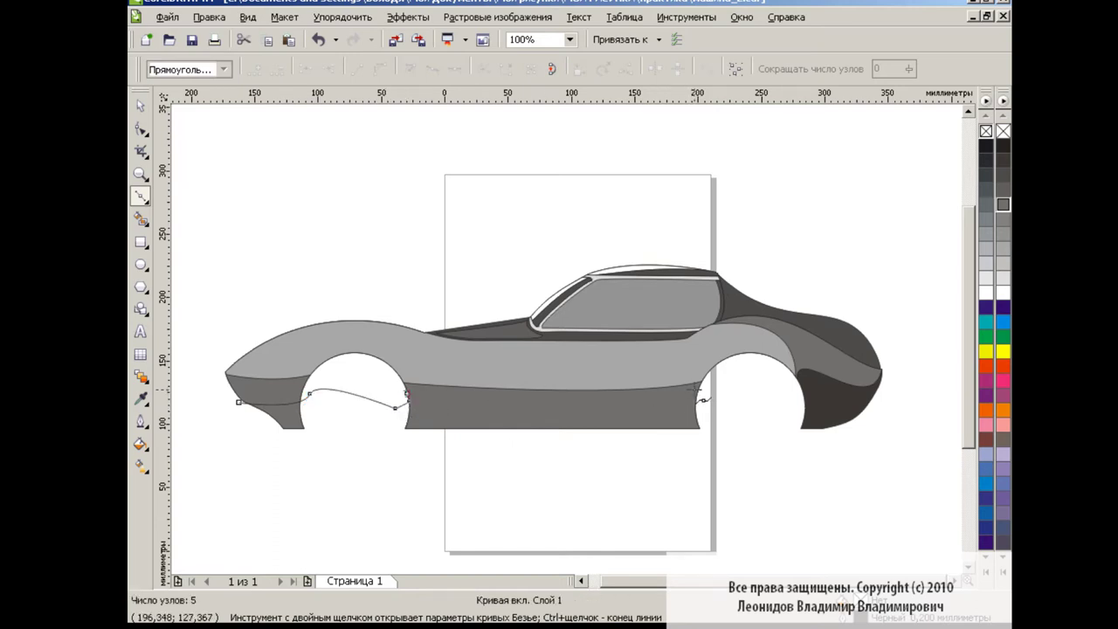
pyautogui.moveTo(702, 390); pyautogui.dragTo(729, 375)
pyautogui.press('space')
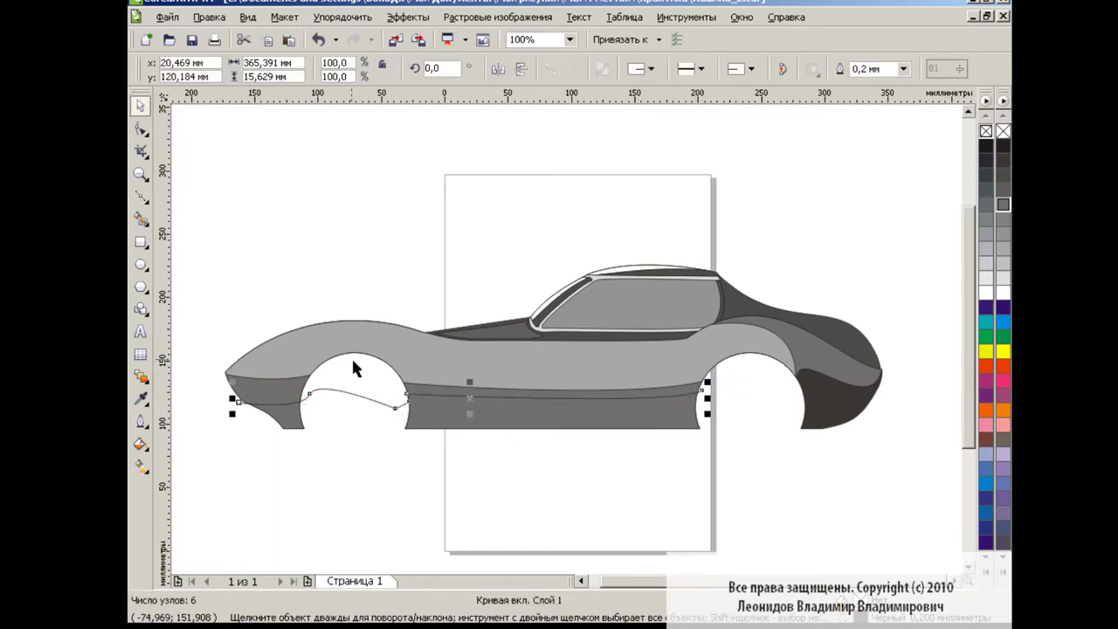
pyautogui.press('F10')
pyautogui.moveTo(412, 402); pyautogui.dragTo(403, 402)
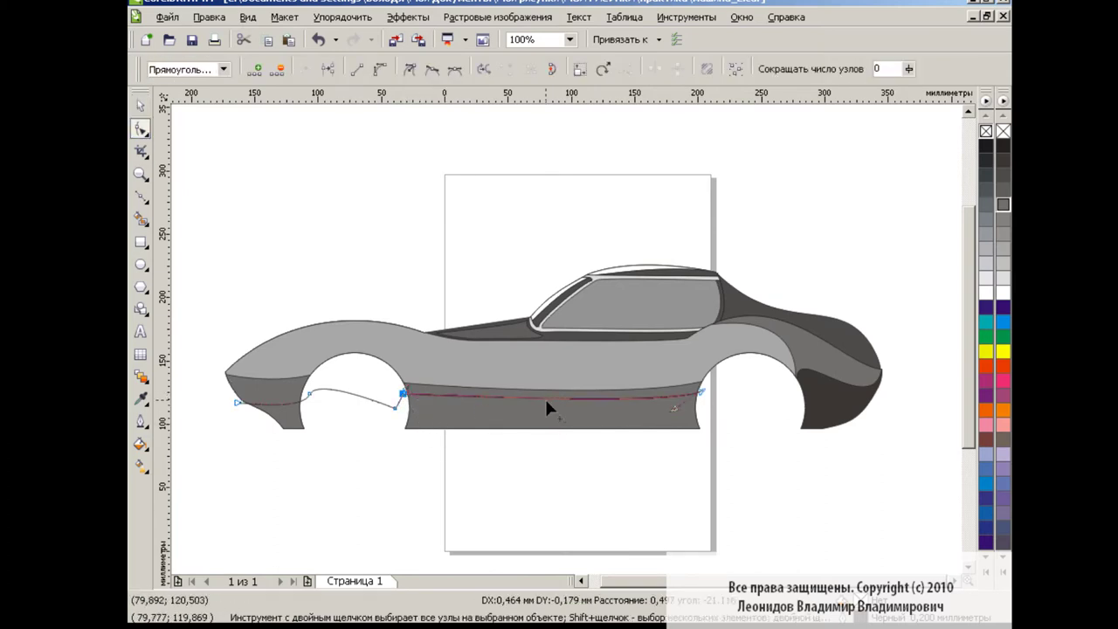
pyautogui.moveTo(544, 396); pyautogui.dragTo(669, 405)
pyautogui.moveTo(403, 395); pyautogui.dragTo(406, 381)
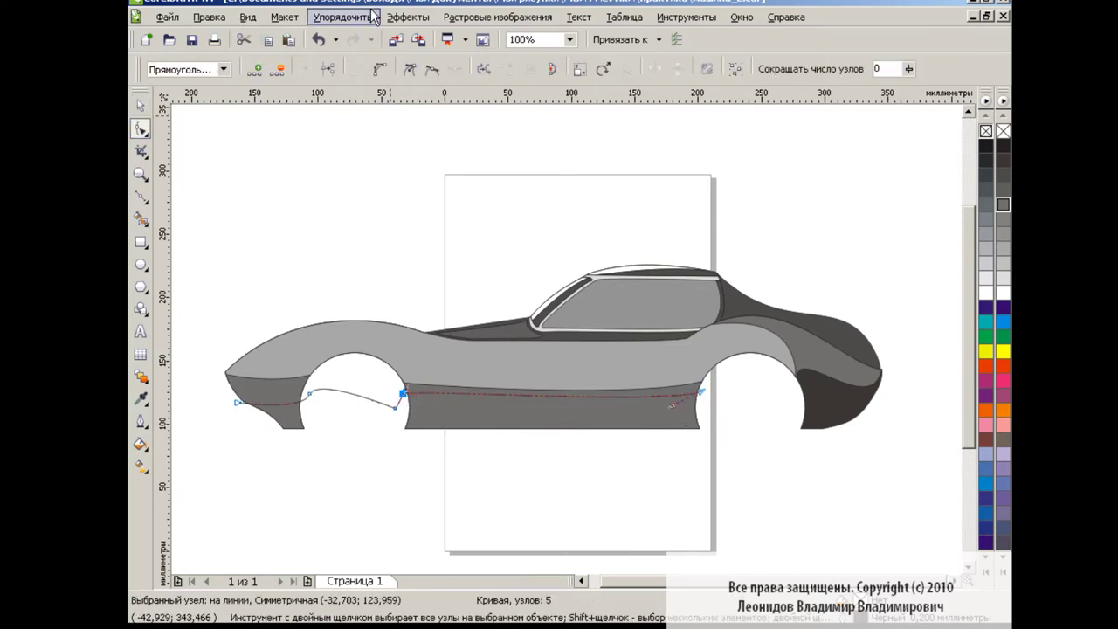
# Smart Fill the lower nose area and the side stripe with black.
pyautogui.click(581, 446)
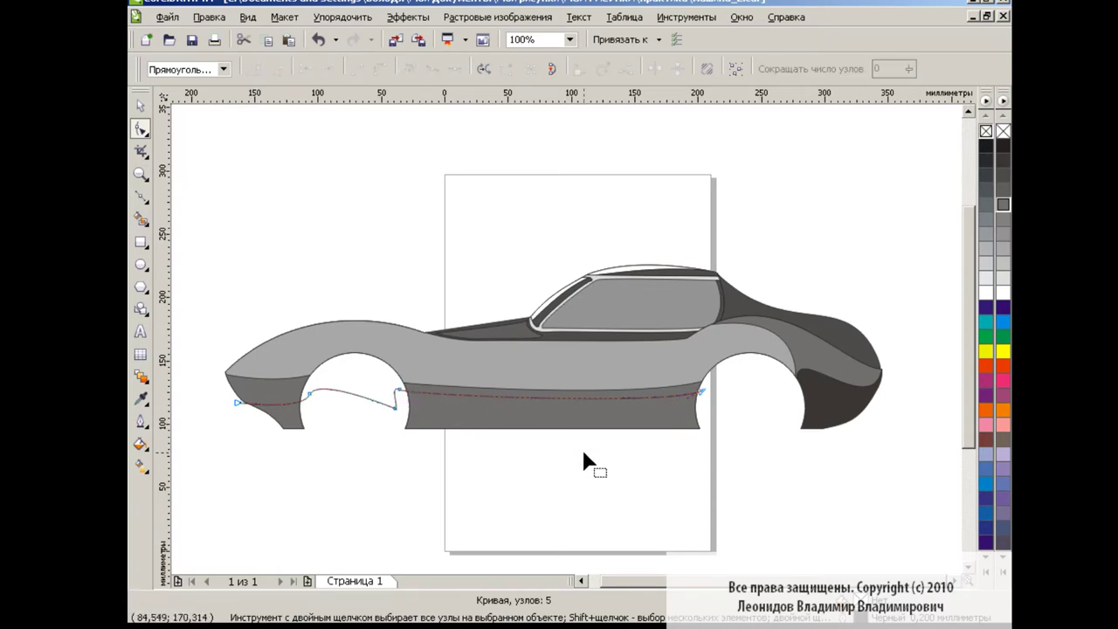
pyautogui.click(139, 218)
pyautogui.click(368, 69)
pyautogui.click(354, 88)
pyautogui.click(262, 389)
pyautogui.click(492, 394)
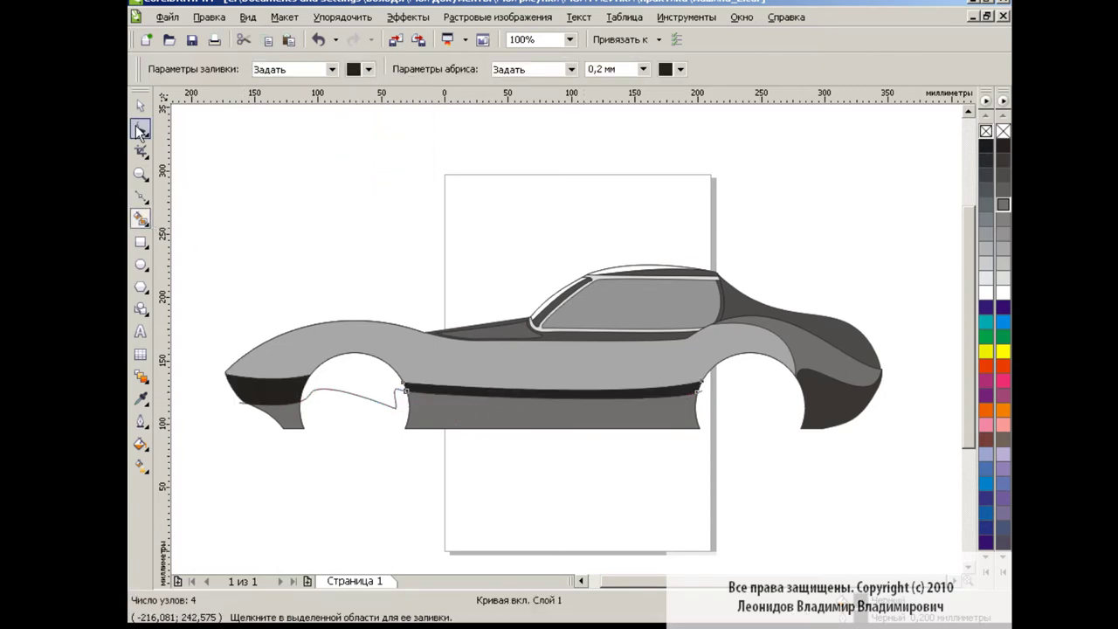
pyautogui.press('space')
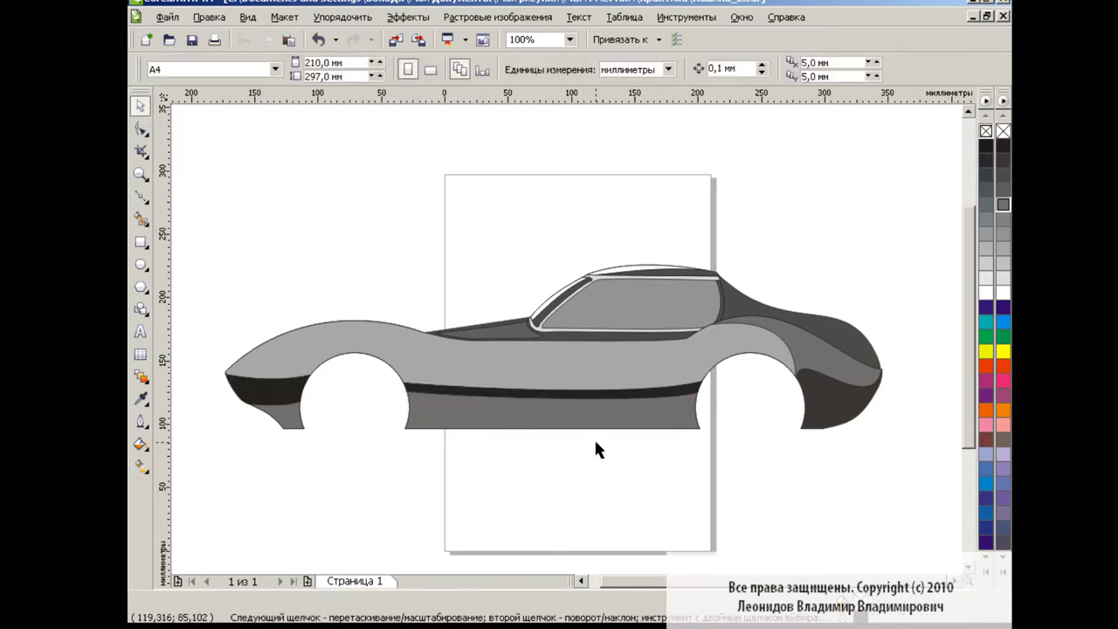
# Draw a freehand curve along the bottom between the arches and zoom in on it.
pyautogui.scroll(-2, 489, 401)
pyautogui.press('F5')
pyautogui.moveTo(704, 365)
pyautogui.mouseDown()
pyautogui.moveTo(744, 396)
pyautogui.moveTo(716, 376)
pyautogui.mouseUp()
pyautogui.press('F10')
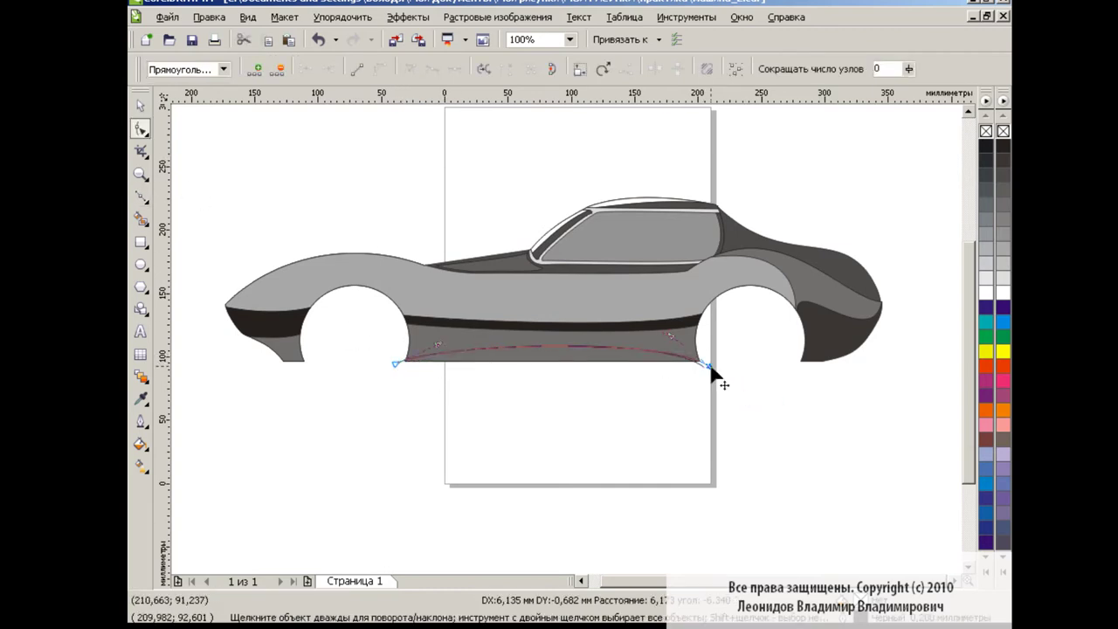
pyautogui.click(570, 39)
pyautogui.click(524, 117)
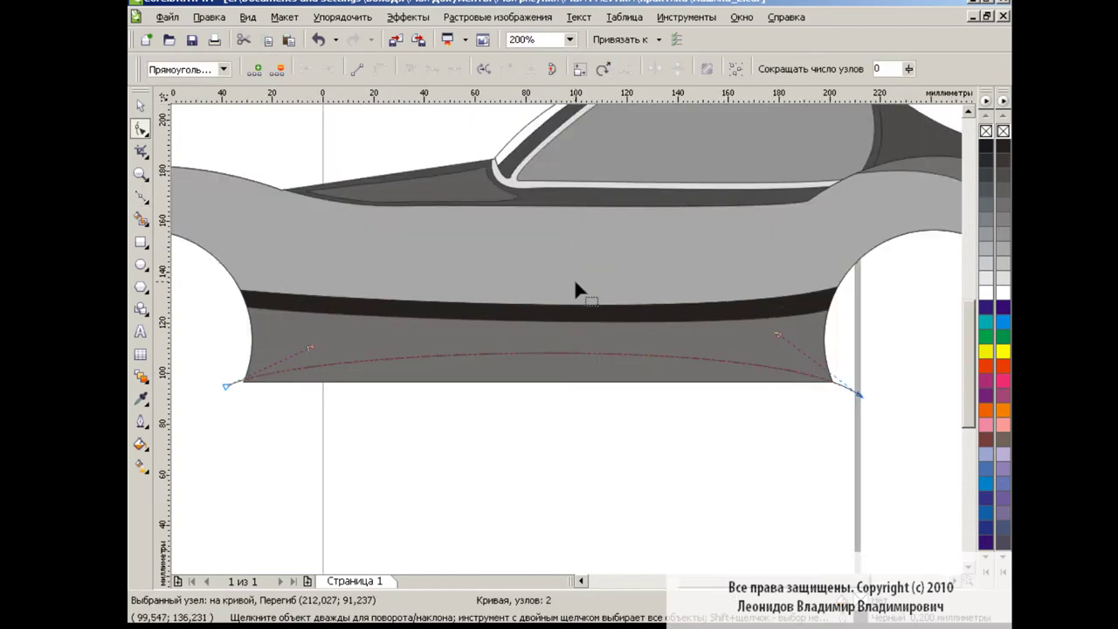
# Bend the bottom curve into an arc and Smart Fill the sill area white.
pyautogui.click(225, 387)
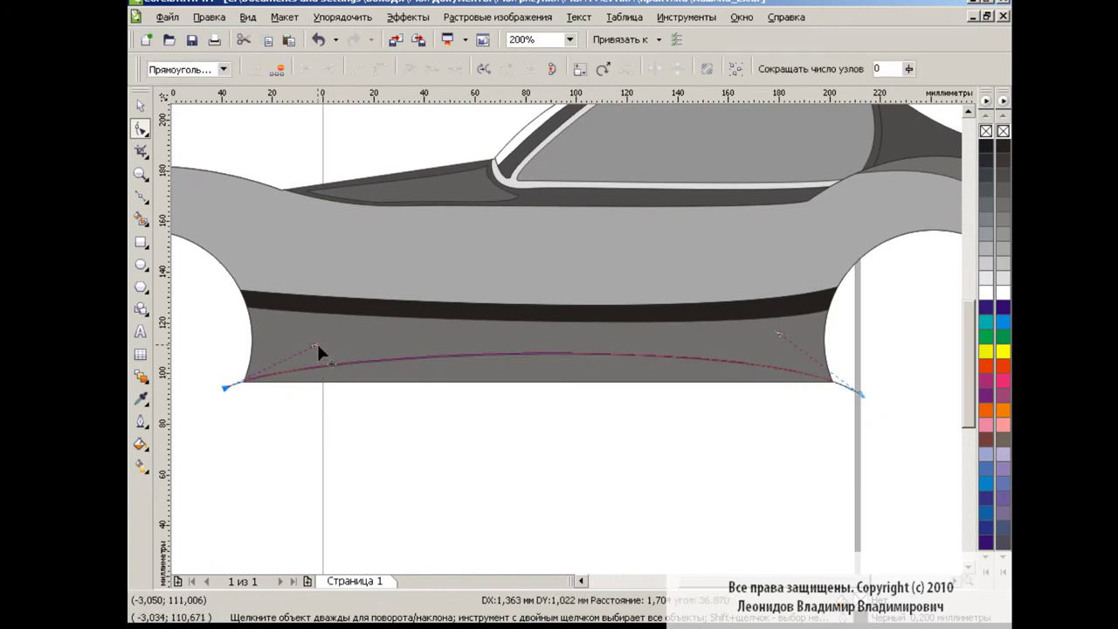
pyautogui.moveTo(567, 362); pyautogui.dragTo(562, 361)
pyautogui.click(861, 394)
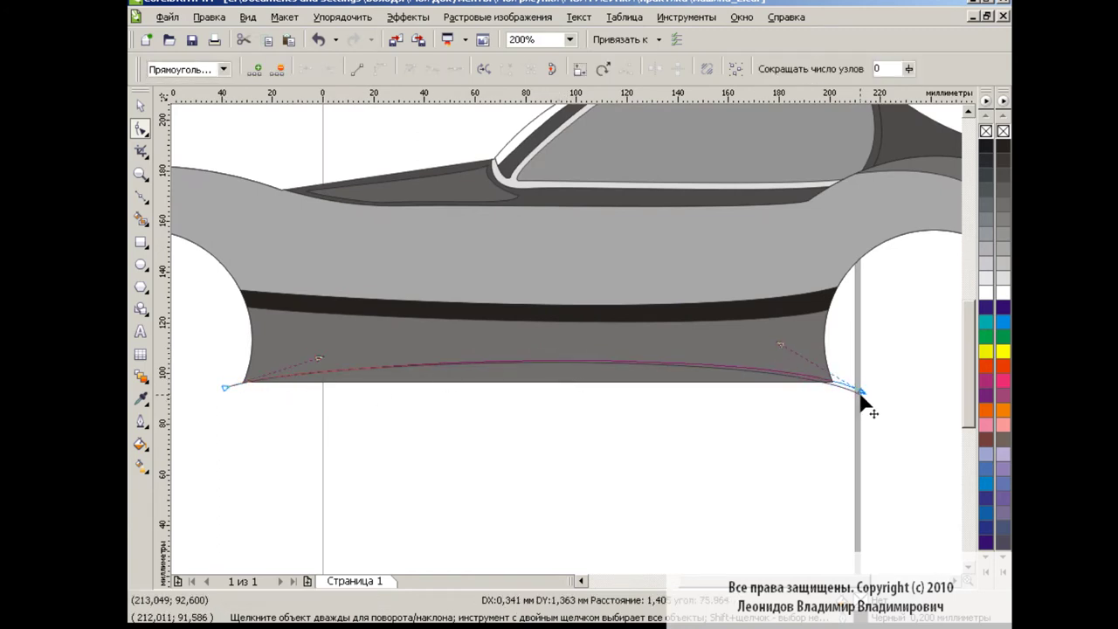
pyautogui.click(140, 218)
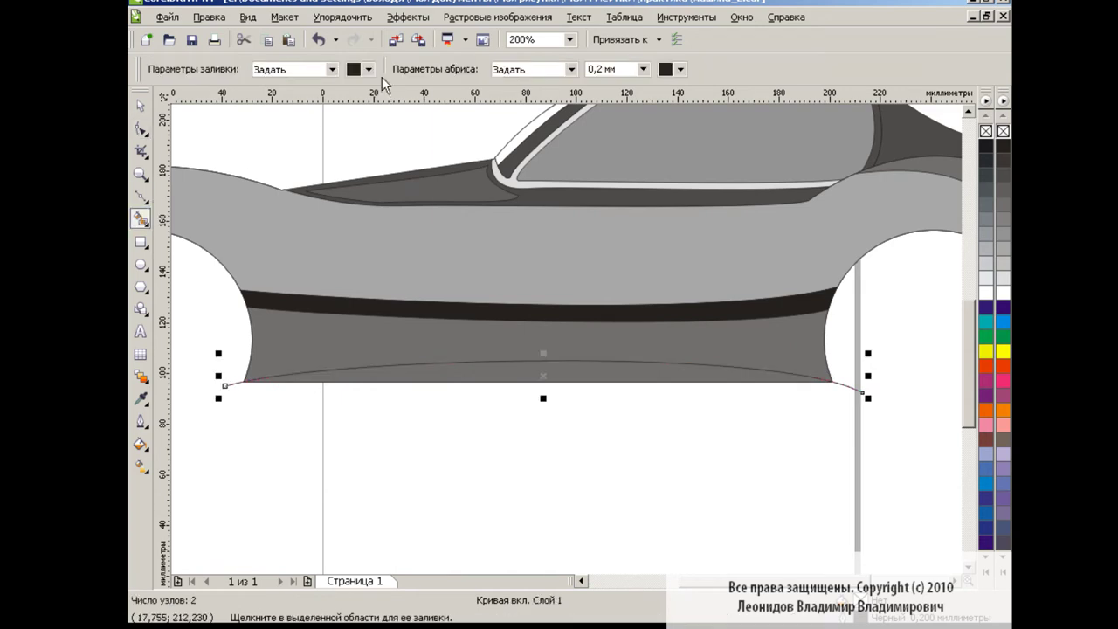
pyautogui.click(522, 373)
pyautogui.press('space')
# Refine the bottom curve's end nodes and pull it slightly lower.
pyautogui.click(852, 389)
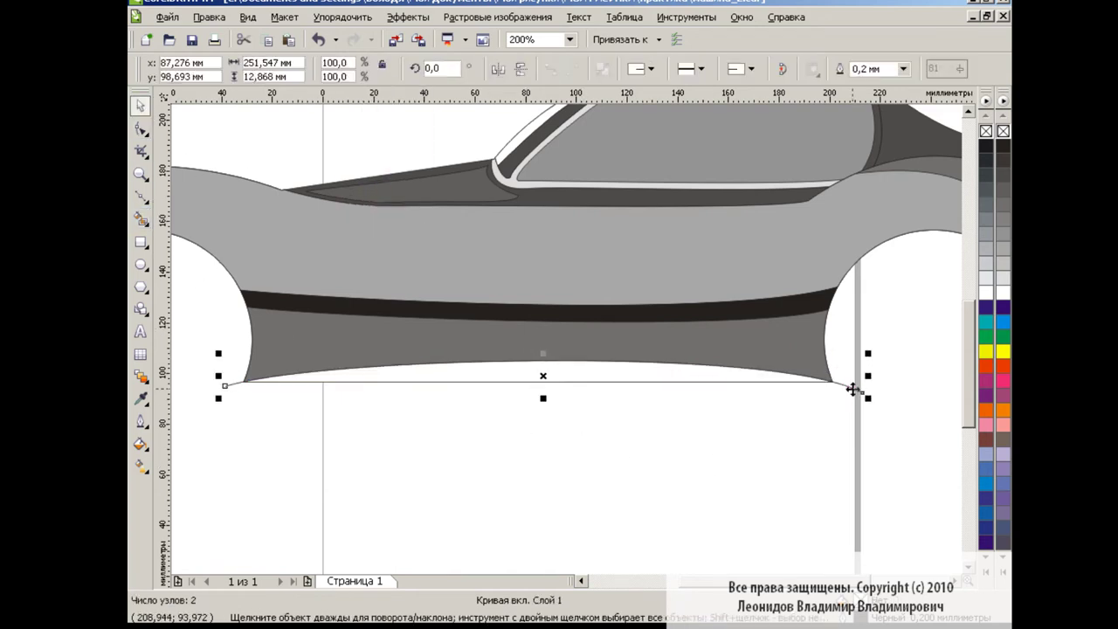
pyautogui.press('F10')
pyautogui.click(532, 374)
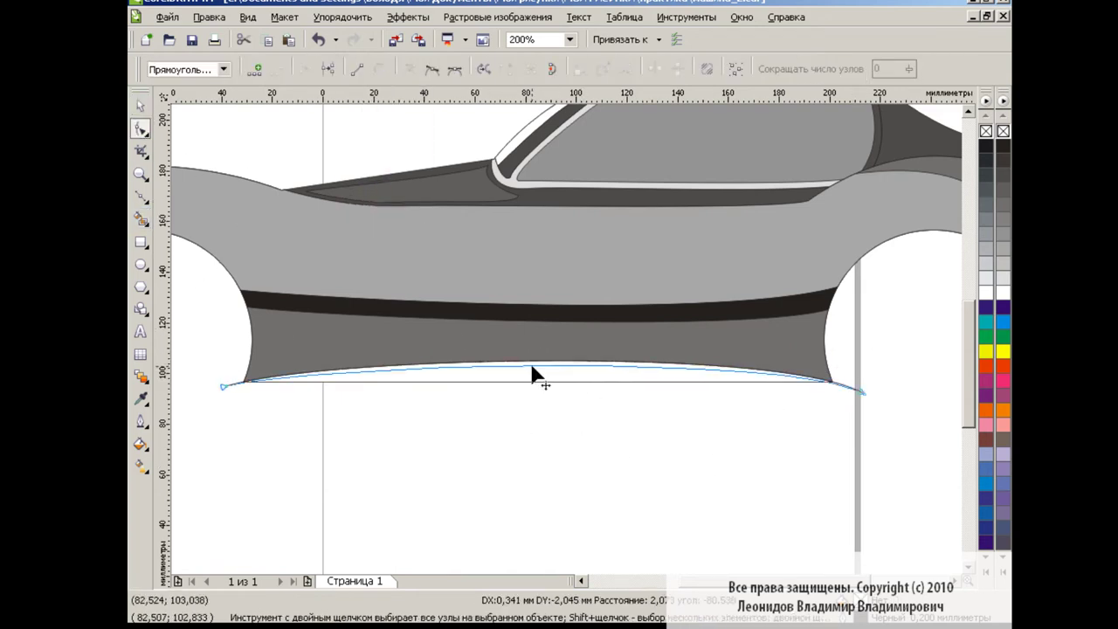
pyautogui.moveTo(863, 394); pyautogui.dragTo(864, 391)
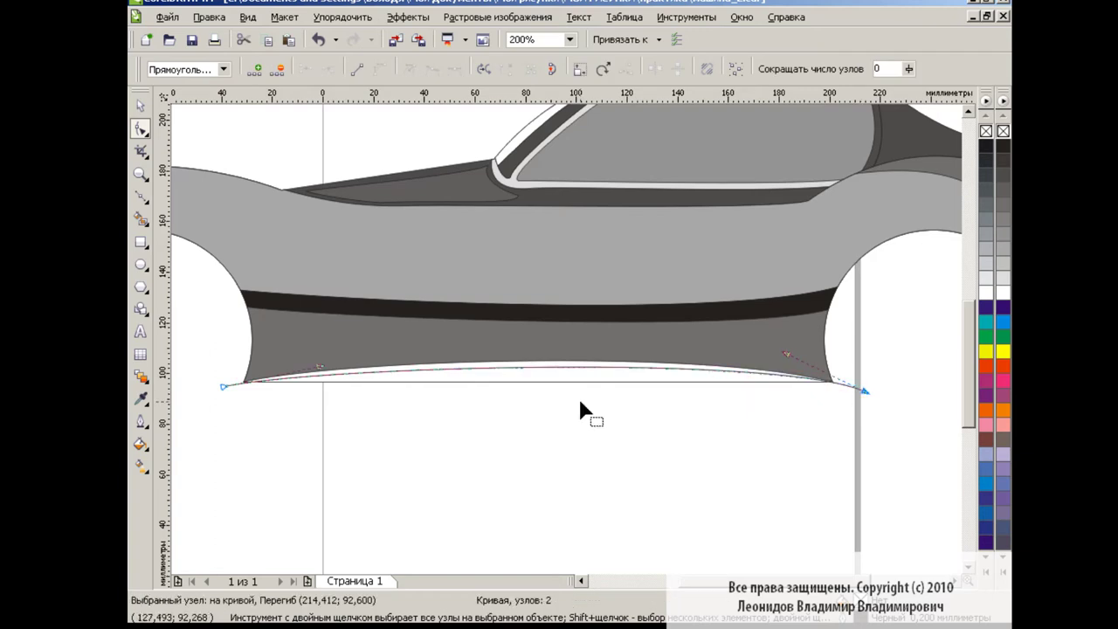
pyautogui.click(225, 386)
pyautogui.press('space')
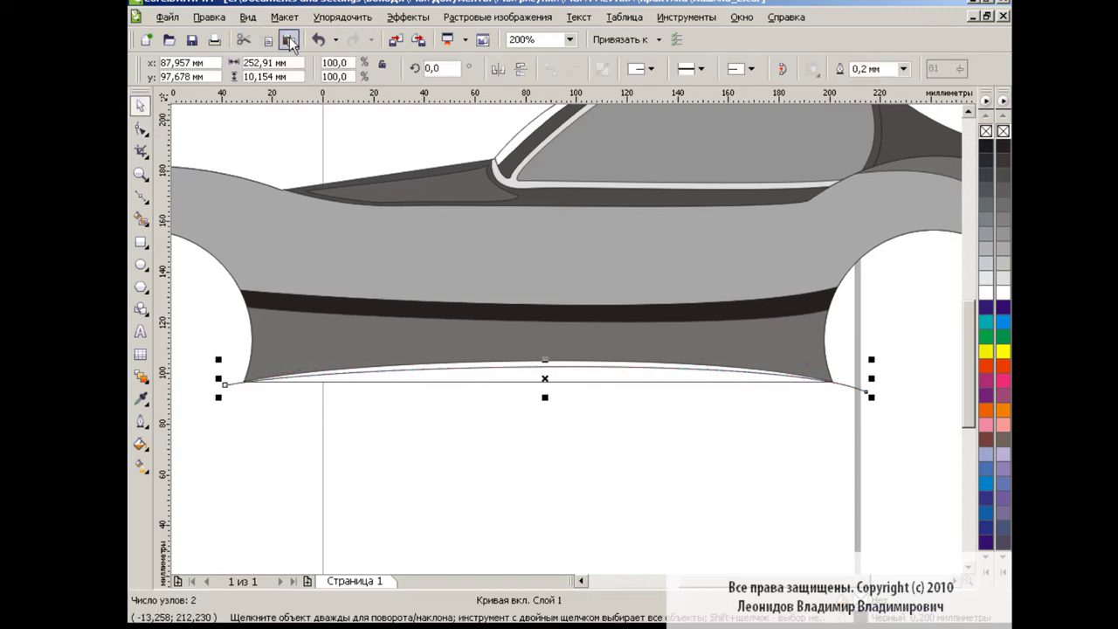
pyautogui.press('space')
pyautogui.moveTo(552, 377); pyautogui.dragTo(550, 373)
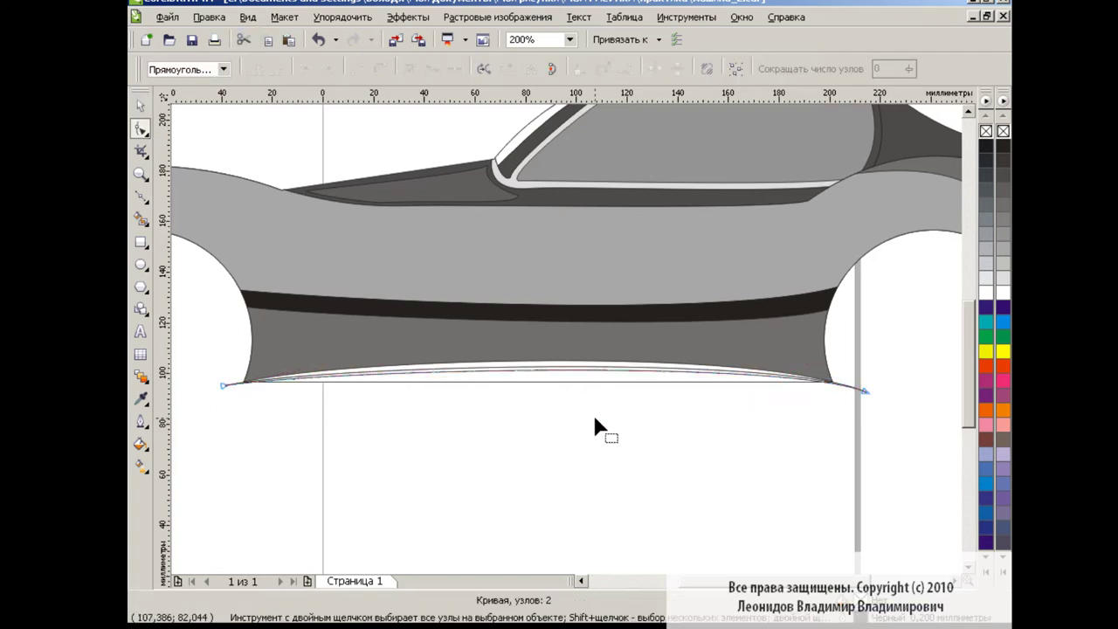
# Smart Fill the thin strip between the curves with a dark colour.
pyautogui.click(569, 39)
pyautogui.click(536, 180)
pyautogui.click(141, 218)
pyautogui.click(369, 69)
pyautogui.click(404, 122)
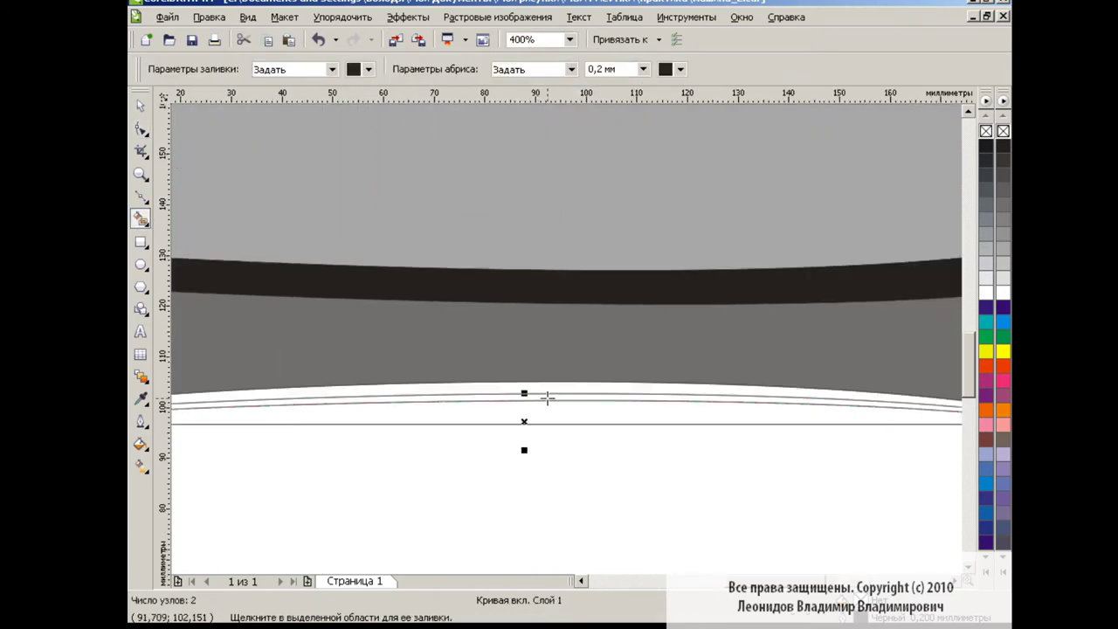
pyautogui.click(547, 397)
pyautogui.press('space')
# Zoom back out to 200%, then to show the whole car and page.
pyautogui.click(569, 39)
pyautogui.click(533, 168)
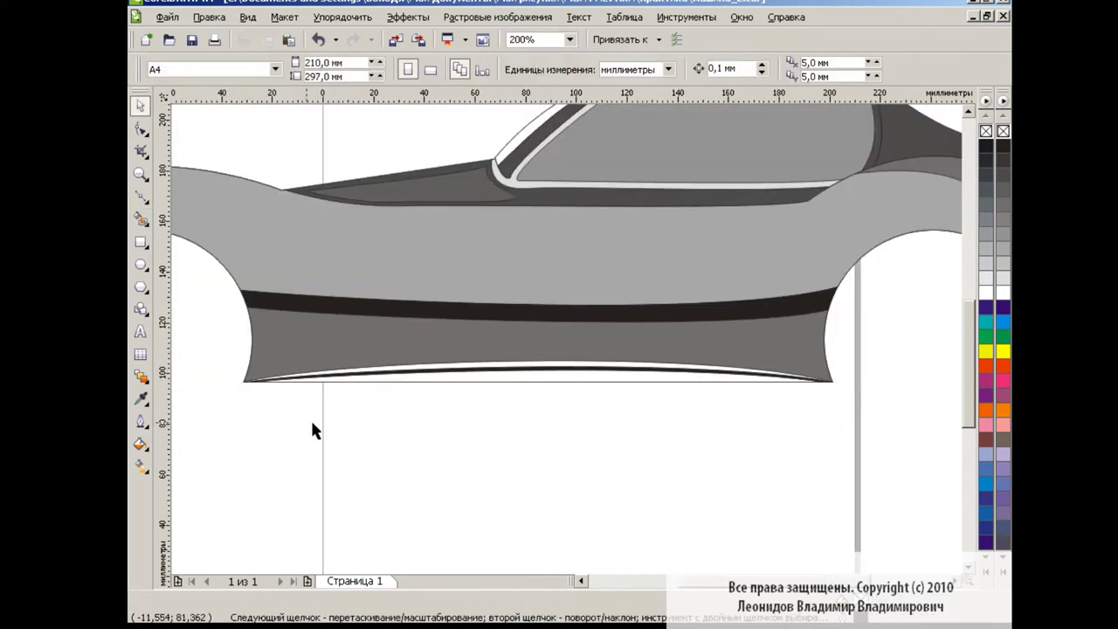
pyautogui.click(574, 39)
pyautogui.click(532, 155)
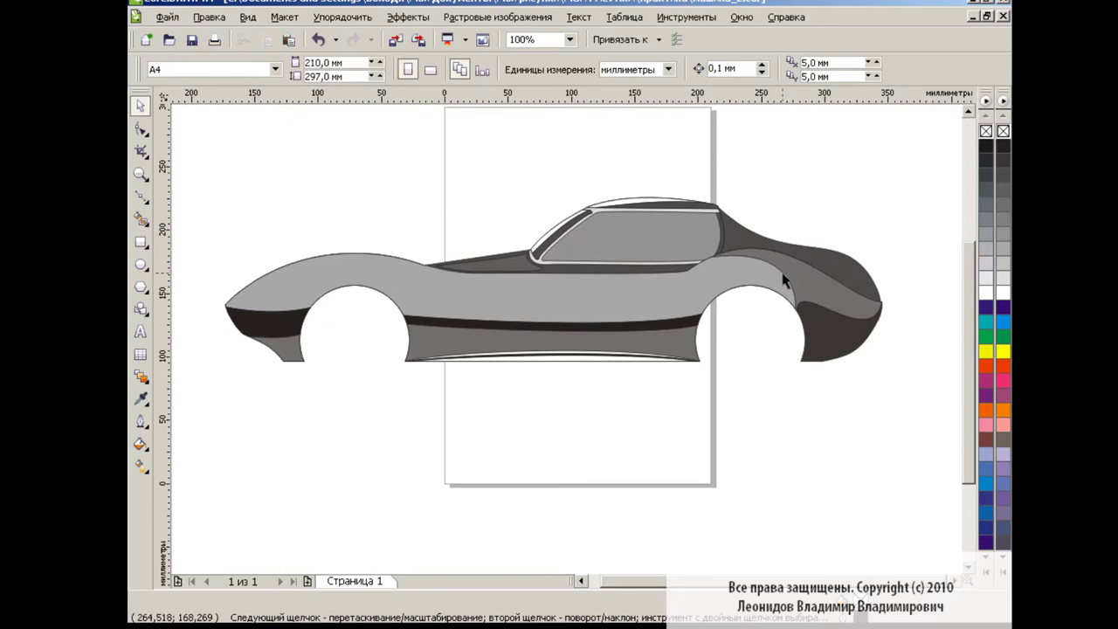
# Shift the body outline down slightly and add a node near the rear arch.
pyautogui.press('F5')
pyautogui.press('space')
pyautogui.click(362, 263)
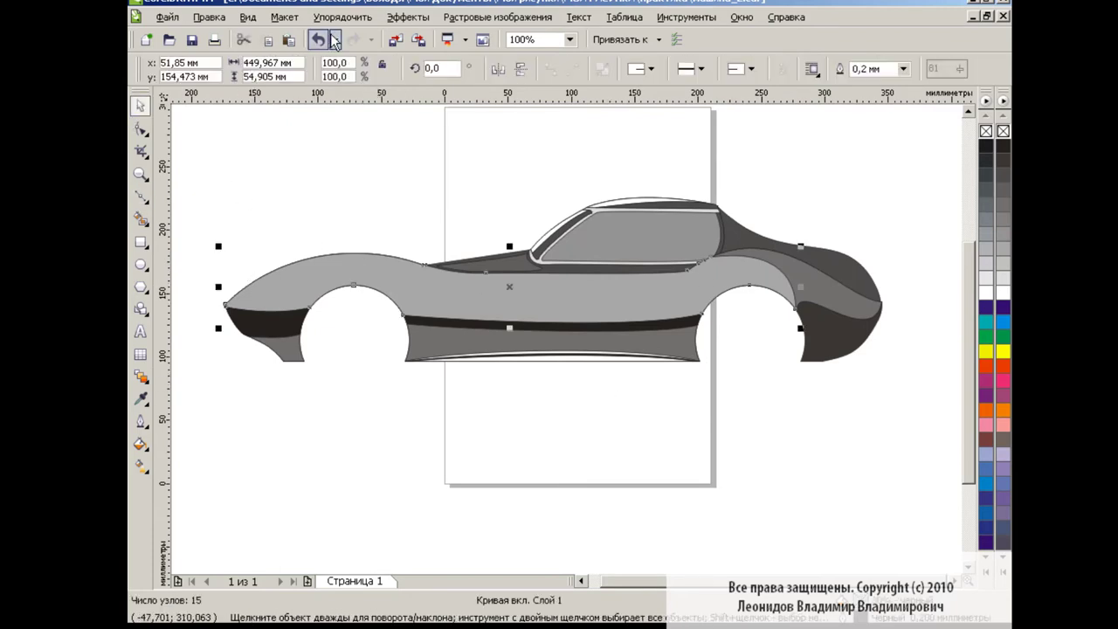
pyautogui.moveTo(517, 287); pyautogui.dragTo(507, 294)
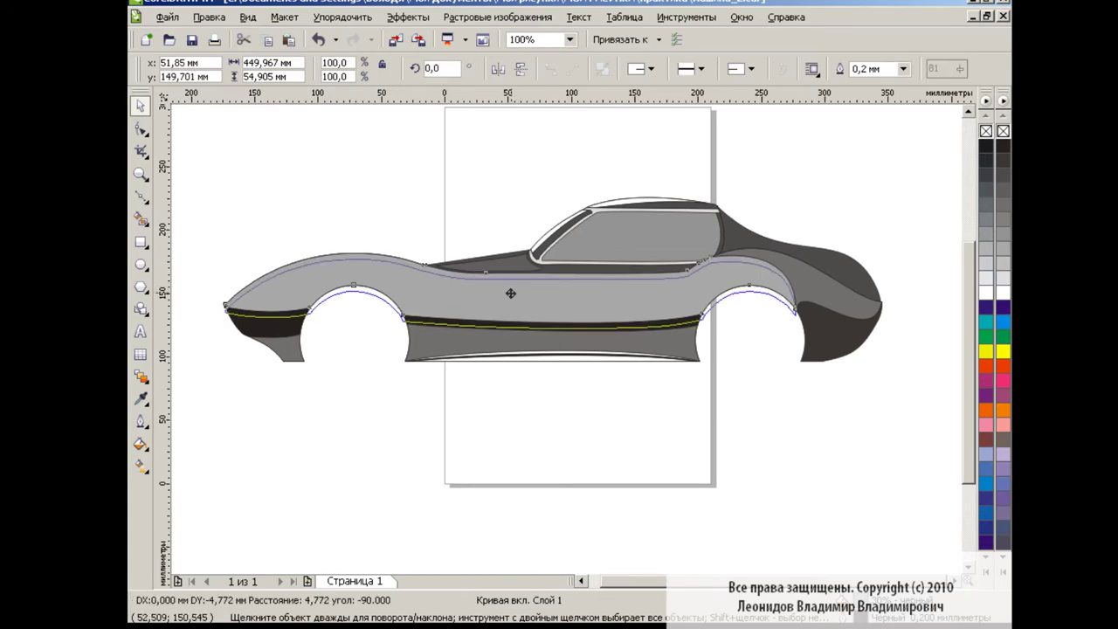
pyautogui.press('F10')
pyautogui.doubleClick(789, 277)
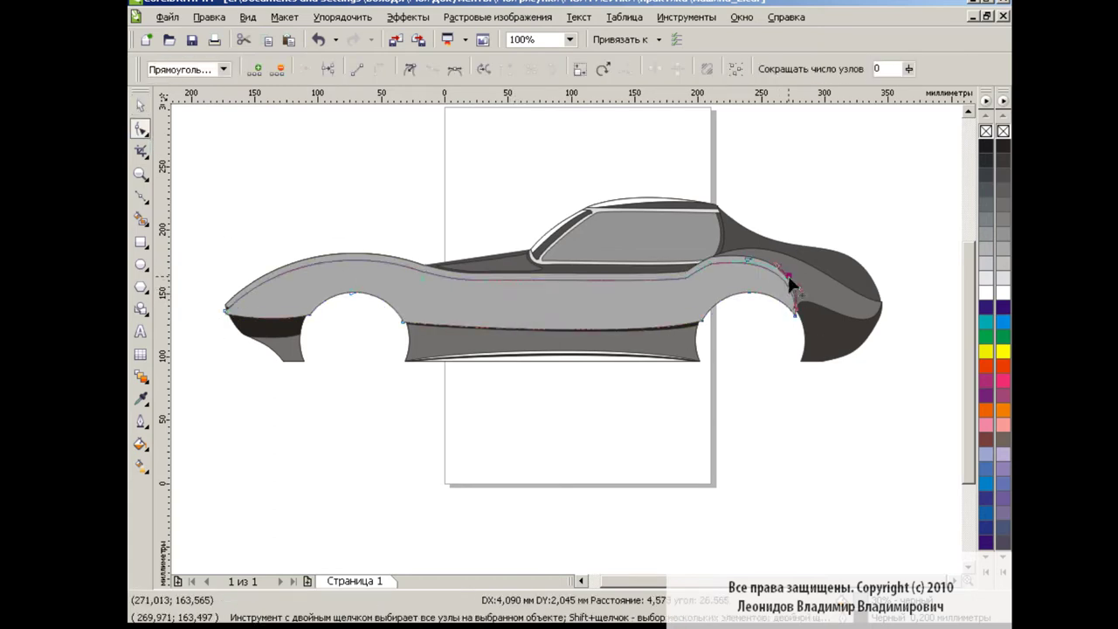
pyautogui.click(224, 306)
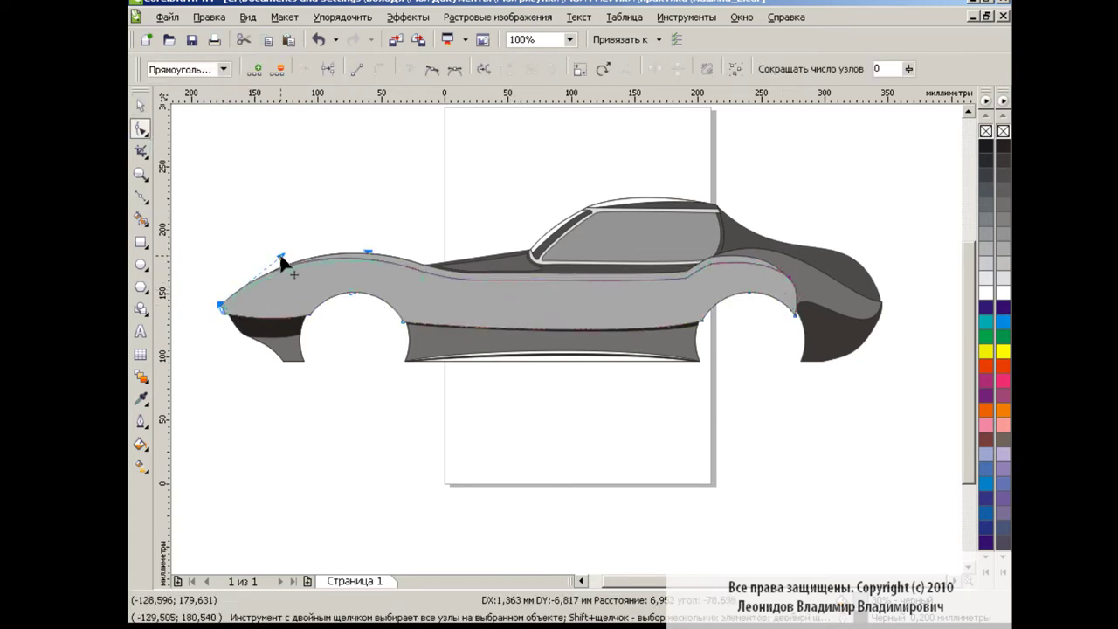
# Smart Fill the band along the body's top edge with light grey.
pyautogui.click(140, 218)
pyautogui.click(394, 84)
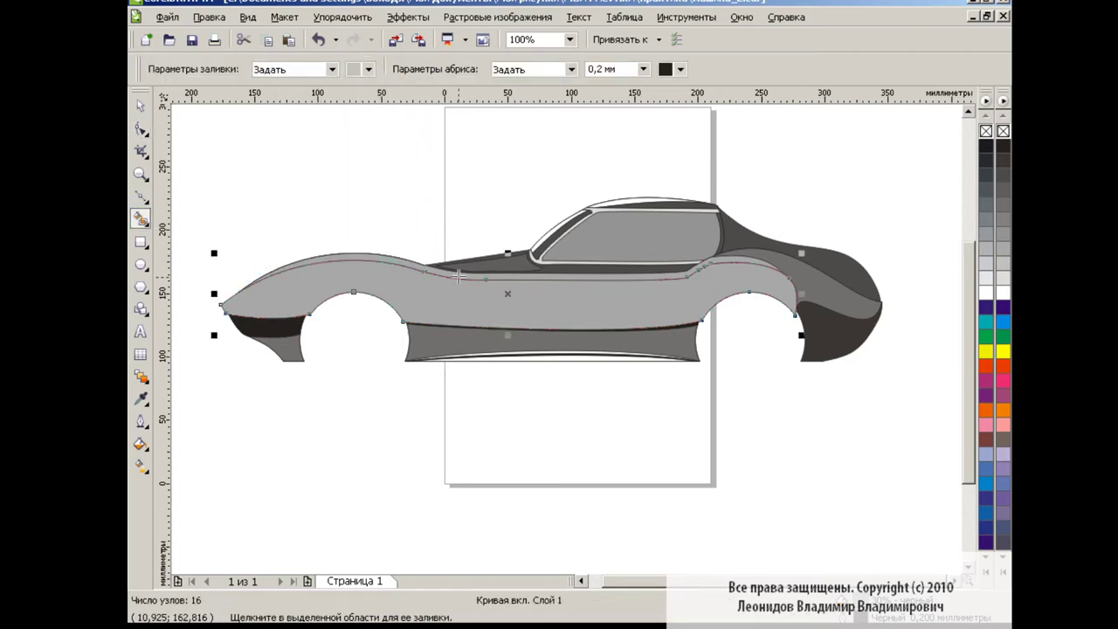
pyautogui.click(140, 105)
pyautogui.click(288, 288)
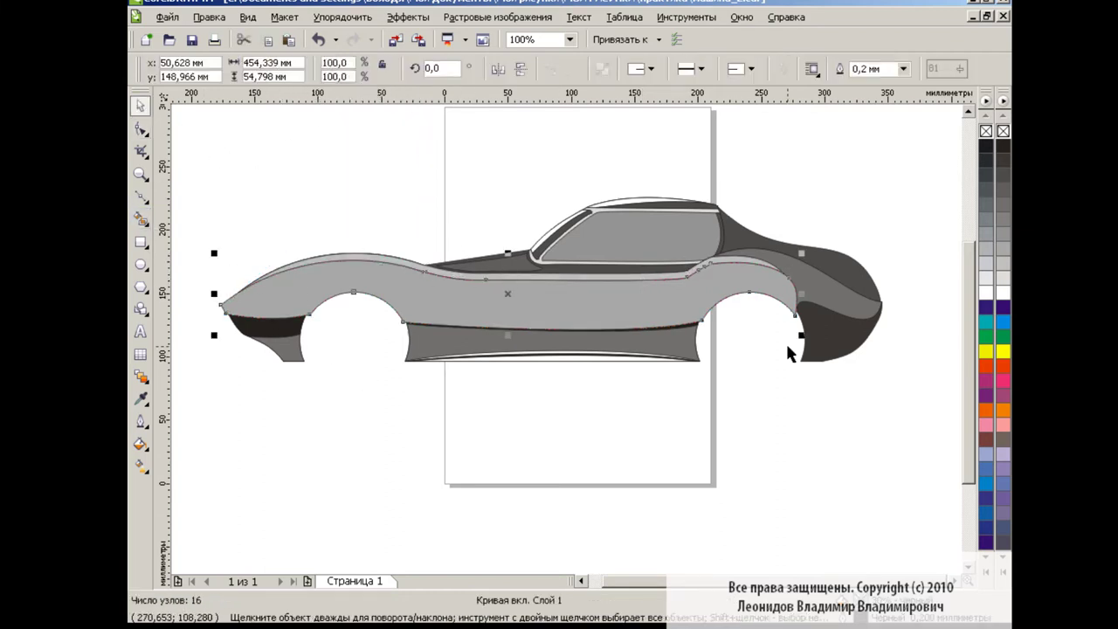
pyautogui.click(758, 351)
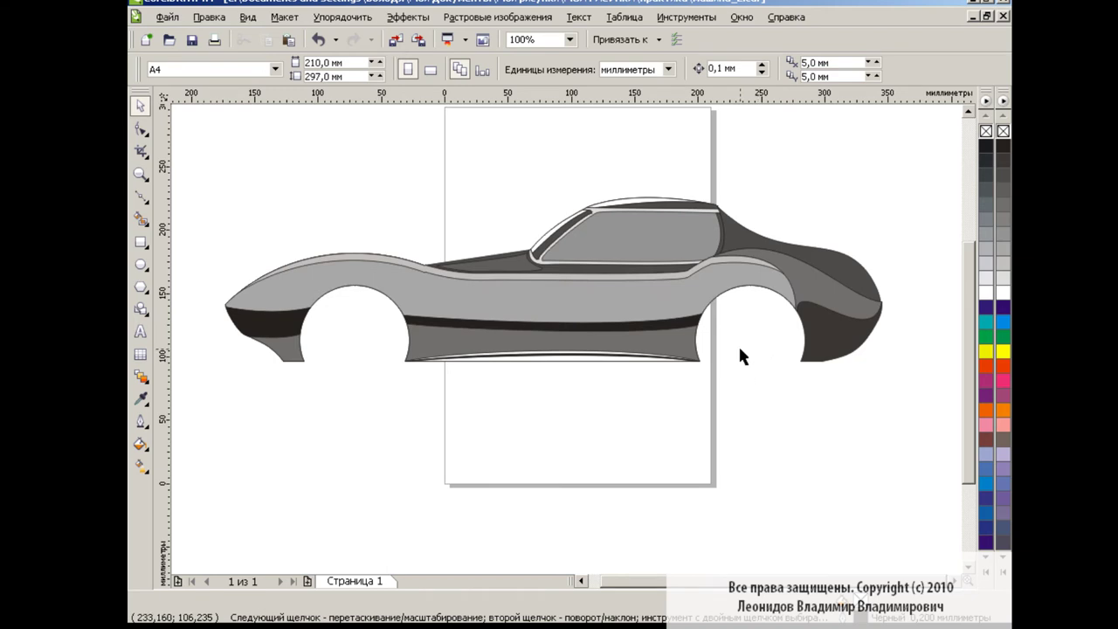
pyautogui.click(569, 39)
# At 200% zoom, draw a curve across the lower flank from front sill corner to rear arch.
pyautogui.click(537, 142)
pyautogui.click(140, 196)
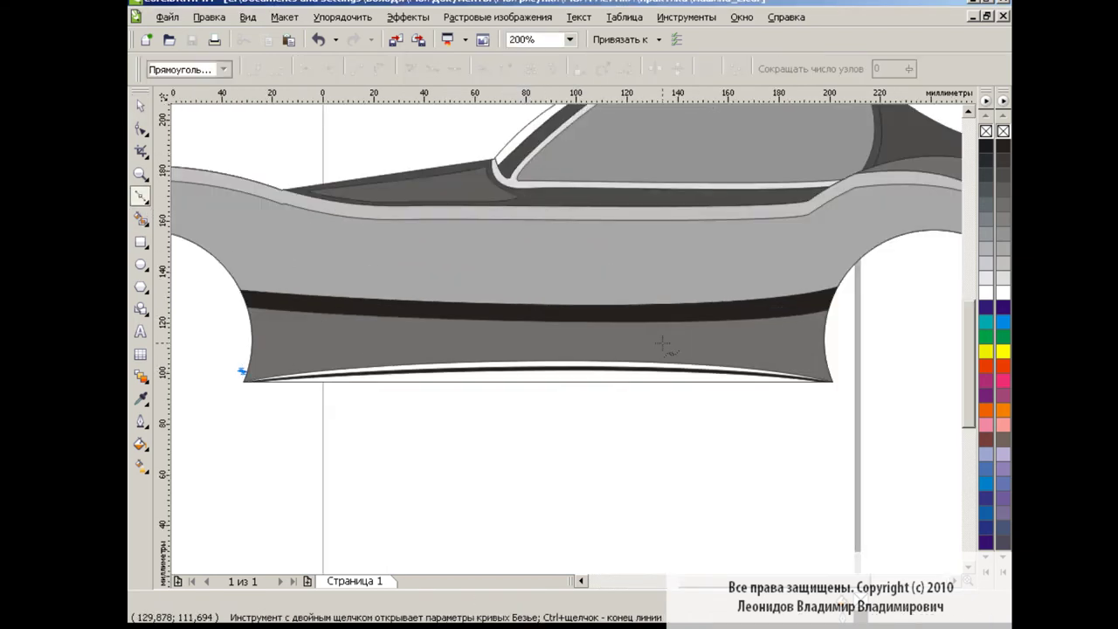
pyautogui.press('F10')
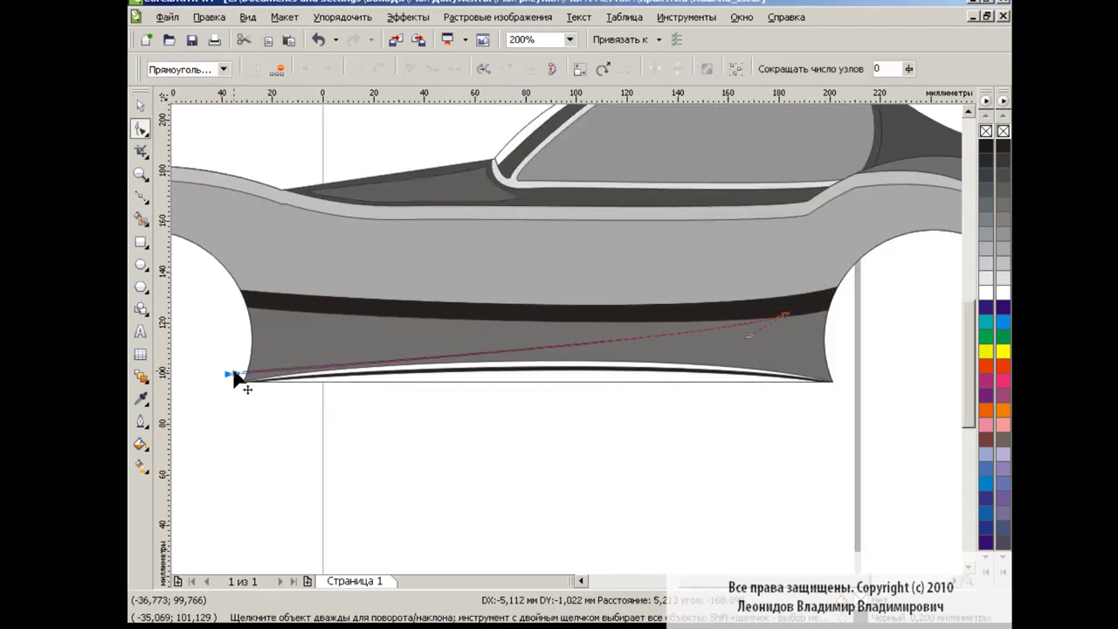
pyautogui.moveTo(234, 379); pyautogui.dragTo(301, 327)
pyautogui.moveTo(419, 309); pyautogui.dragTo(299, 305)
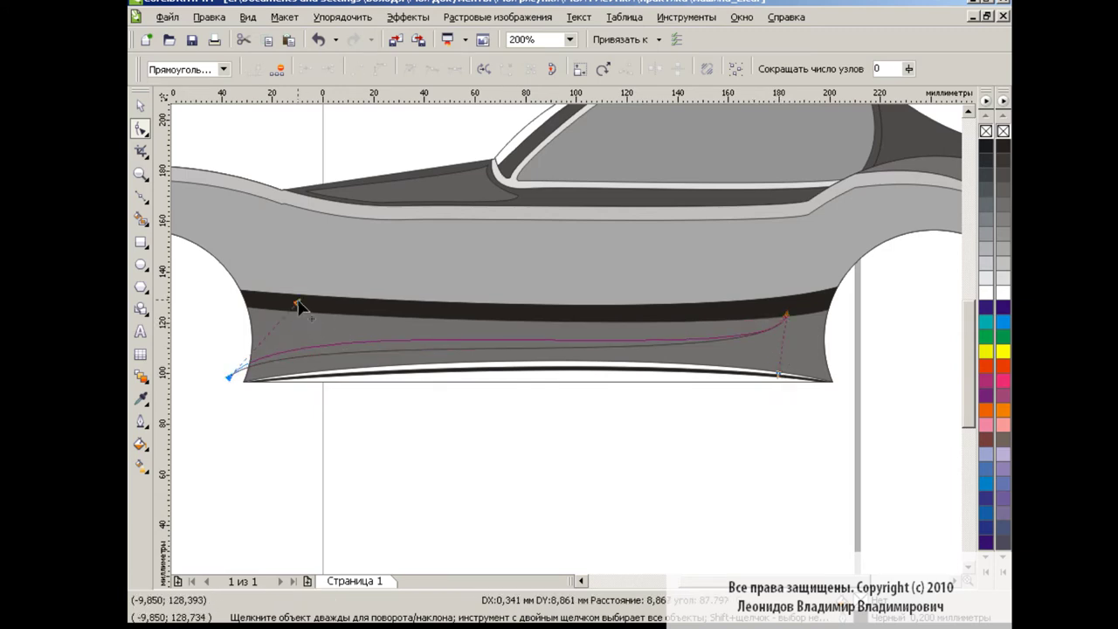
pyautogui.moveTo(784, 316); pyautogui.dragTo(796, 312)
pyautogui.moveTo(228, 377); pyautogui.dragTo(232, 387)
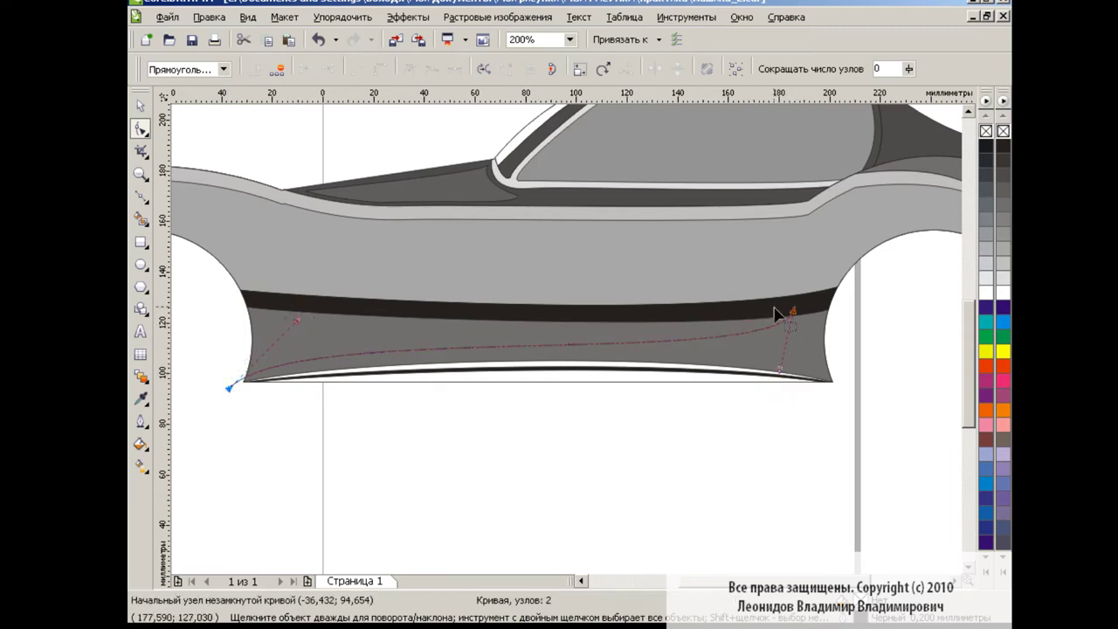
pyautogui.moveTo(784, 371); pyautogui.dragTo(775, 351)
# Smart Fill the enclosed lower body region with dark grey.
pyautogui.press('space')
pyautogui.click(516, 411)
pyautogui.click(140, 219)
pyautogui.click(368, 68)
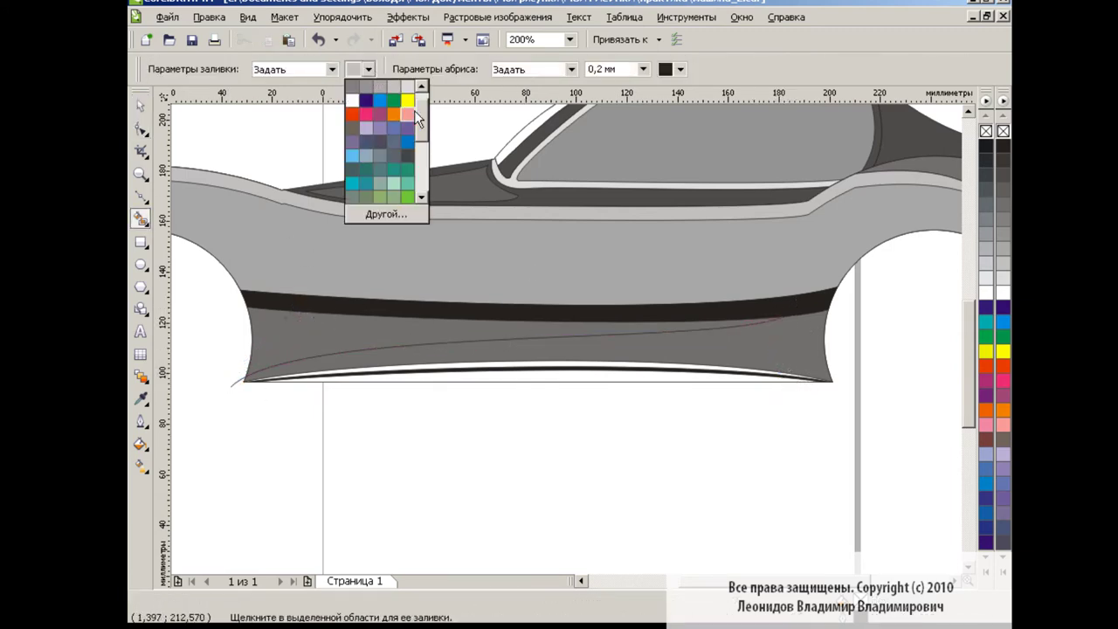
pyautogui.click(414, 110)
pyautogui.click(547, 350)
pyautogui.press('space')
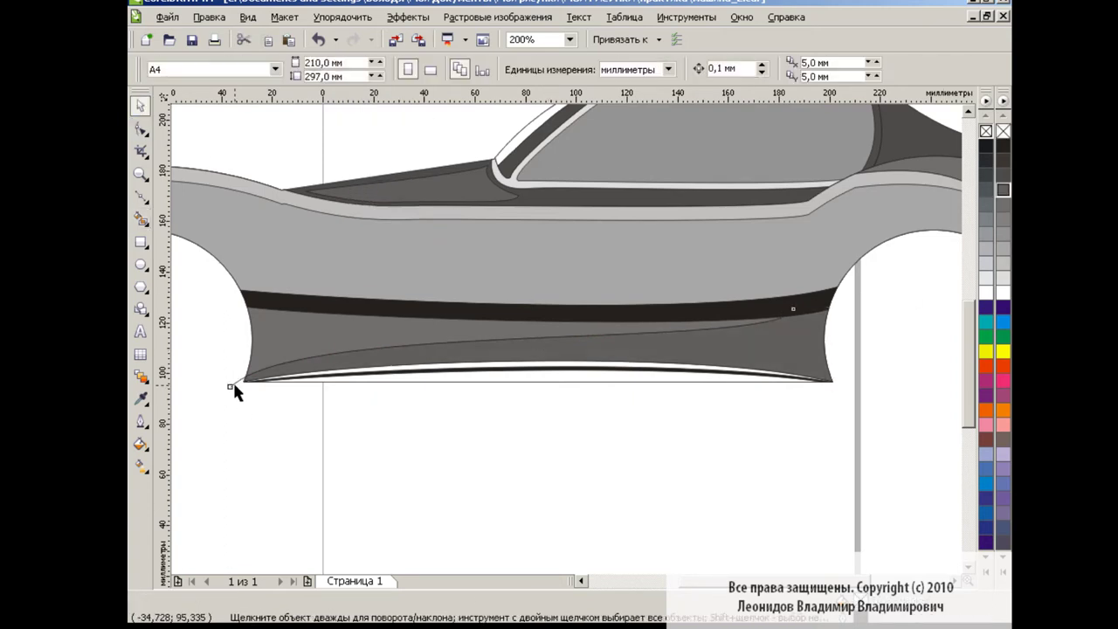
# Zoom out to see the whole car, then back in to 200%.
pyautogui.click(568, 39)
pyautogui.click(550, 124)
pyautogui.click(568, 39)
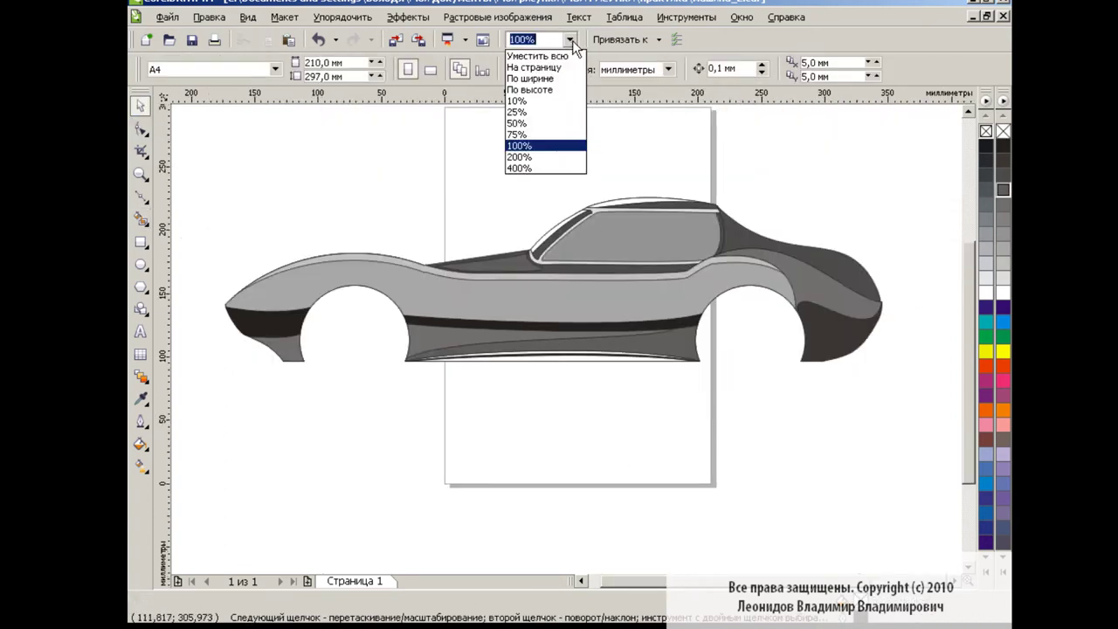
pyautogui.click(519, 157)
# Draw a wheel circle in the rear arch and shrink it to about 87% around its centre.
pyautogui.click(141, 264)
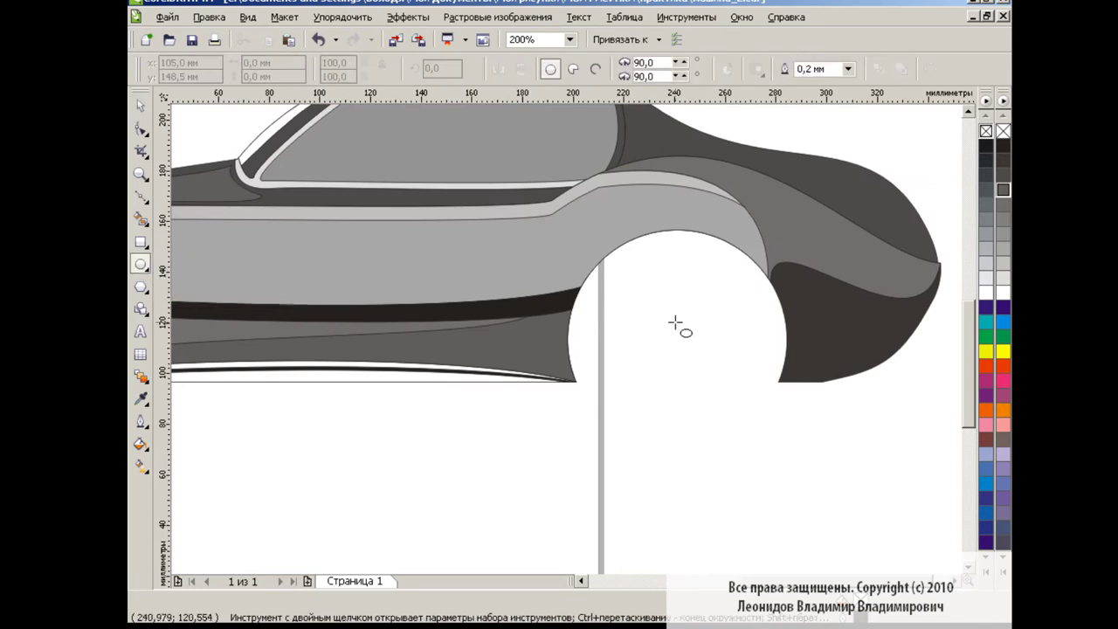
pyautogui.moveTo(674, 325); pyautogui.dragTo(773, 414)
pyautogui.moveTo(674, 325); pyautogui.dragTo(679, 335)
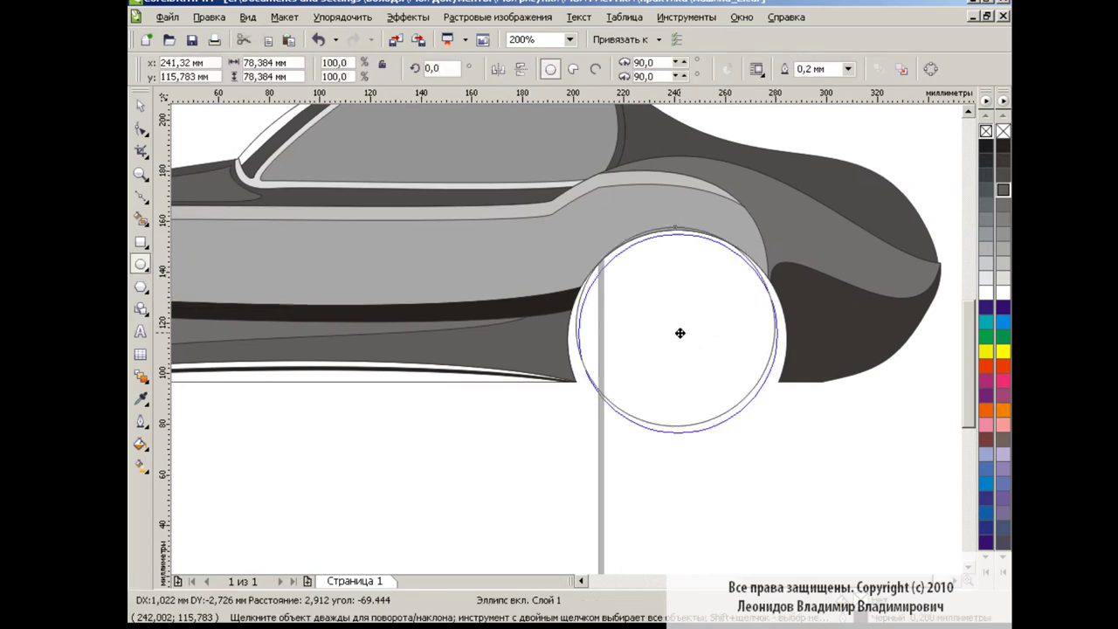
pyautogui.moveTo(781, 441); pyautogui.dragTo(785, 447)
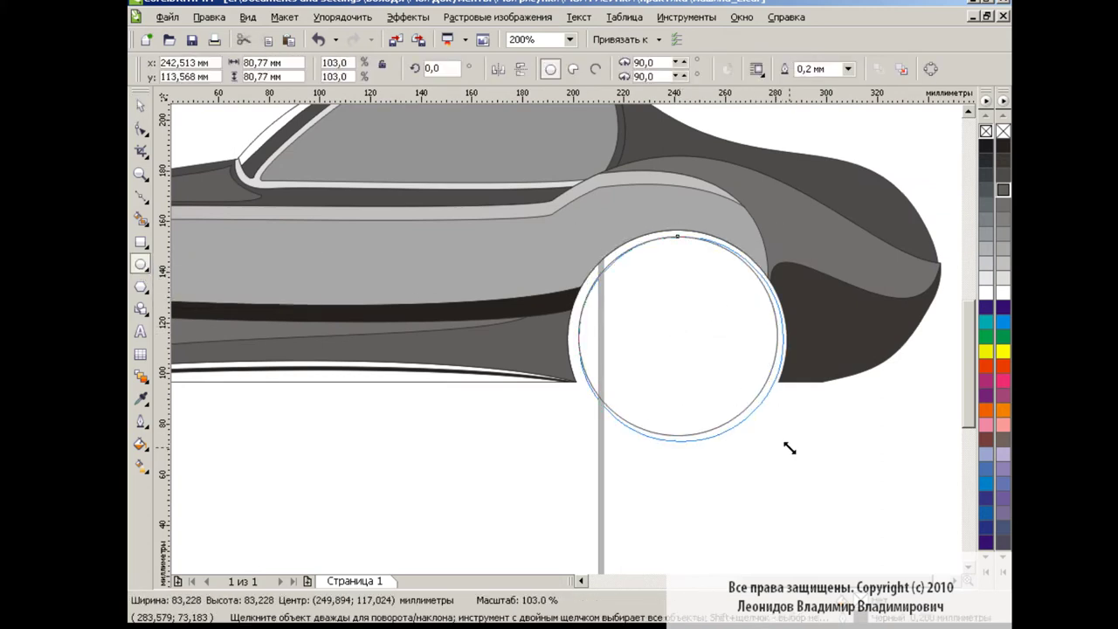
pyautogui.moveTo(676, 332); pyautogui.dragTo(676, 335)
pyautogui.press('space')
pyautogui.press('Escape')
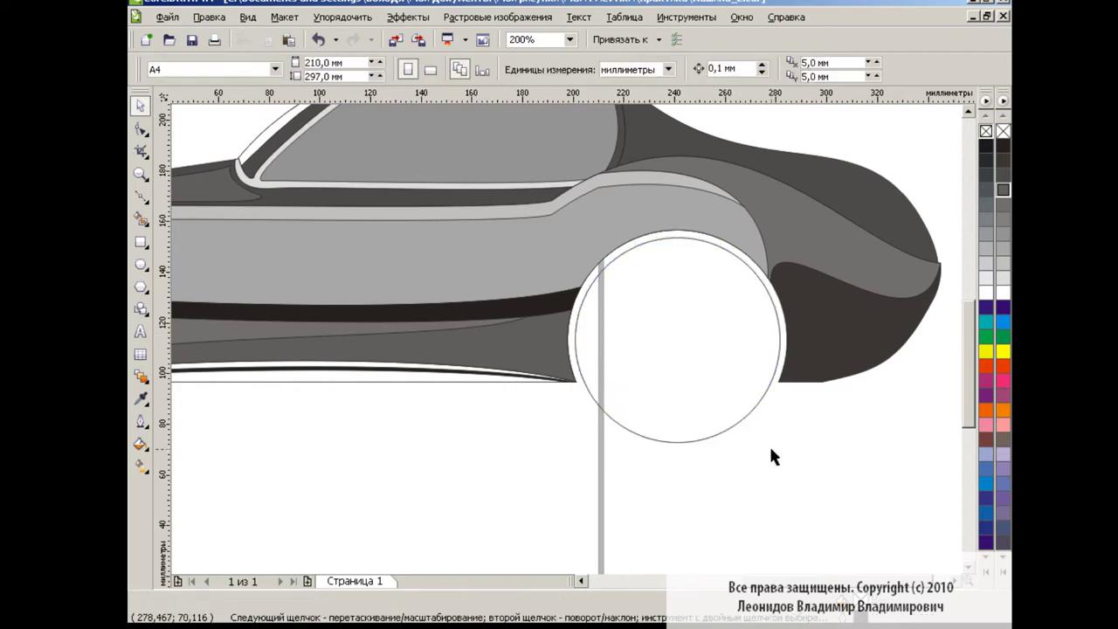
pyautogui.click(780, 358)
pyautogui.moveTo(782, 232); pyautogui.dragTo(770, 248)
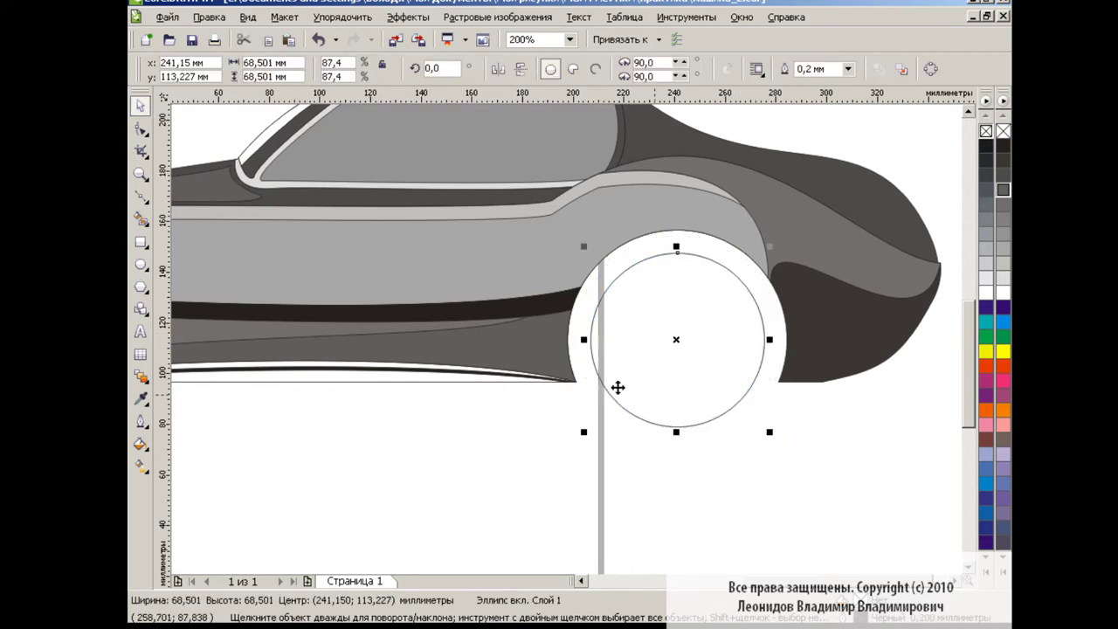
# Close the arch with a Bezier line and Smart Fill the liner ring dark grey.
pyautogui.press('F5')
pyautogui.click(574, 381)
pyautogui.click(609, 377)
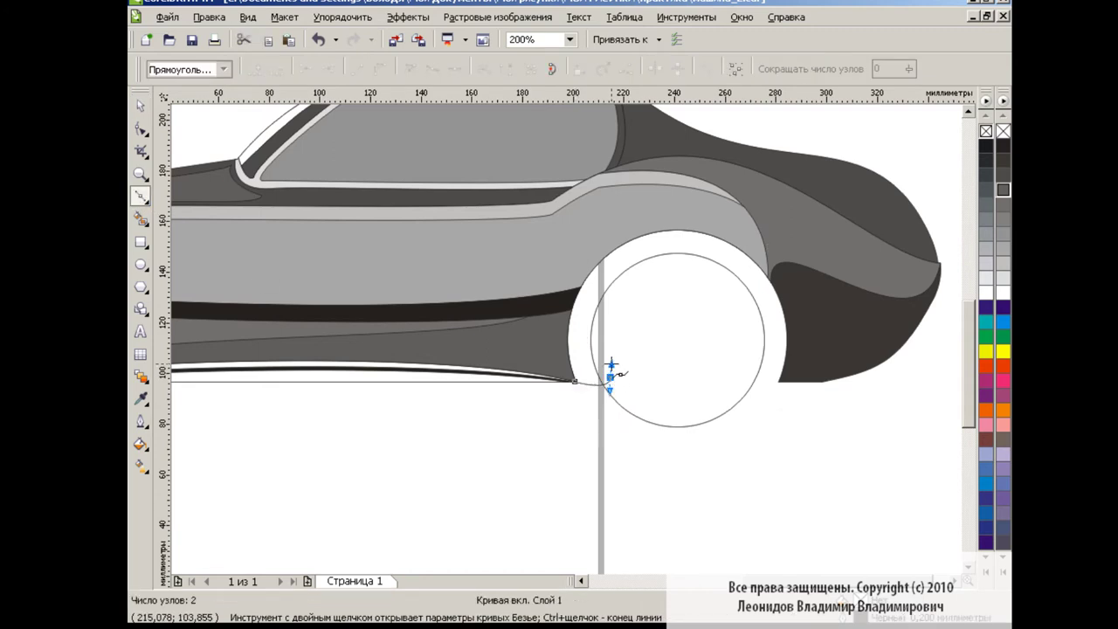
pyautogui.click(748, 374)
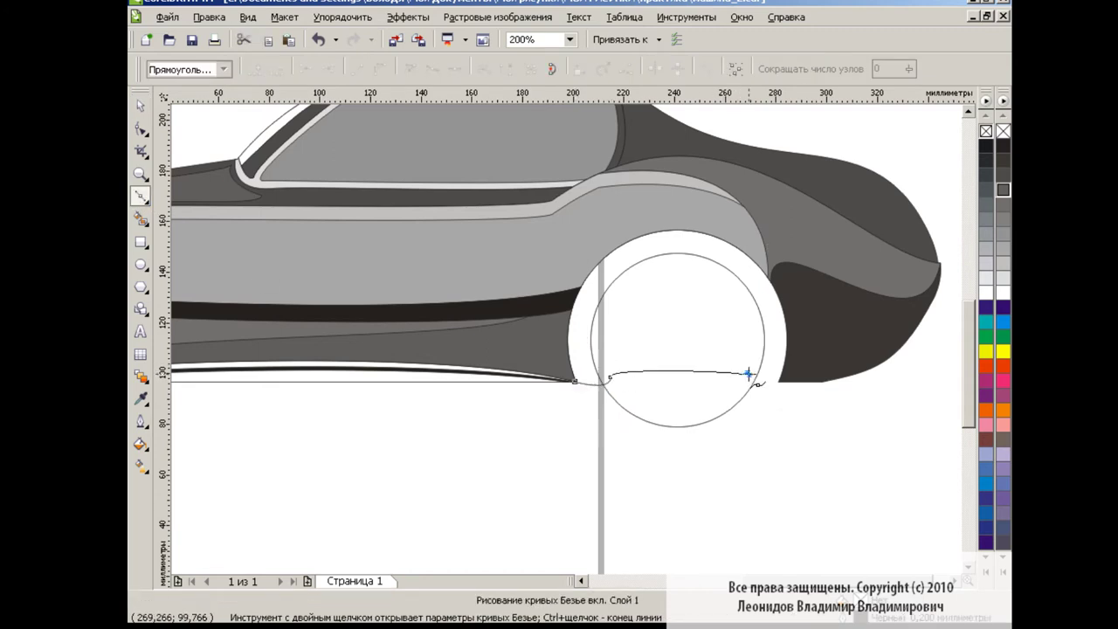
pyautogui.click(141, 219)
pyautogui.click(583, 314)
pyautogui.press('space')
pyautogui.click(733, 431)
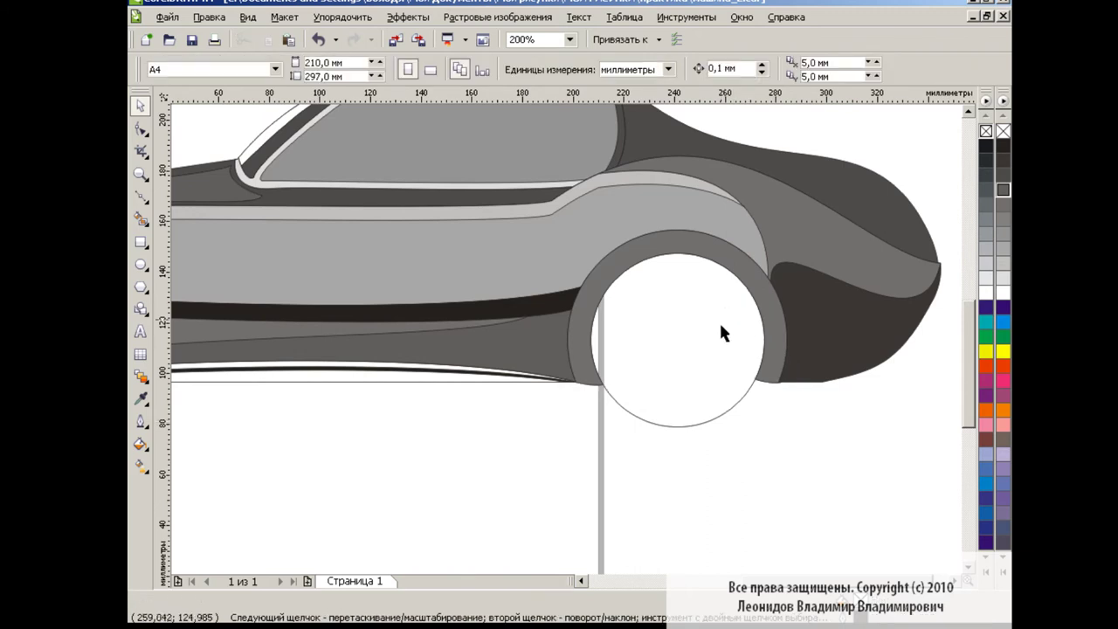
pyautogui.click(773, 328)
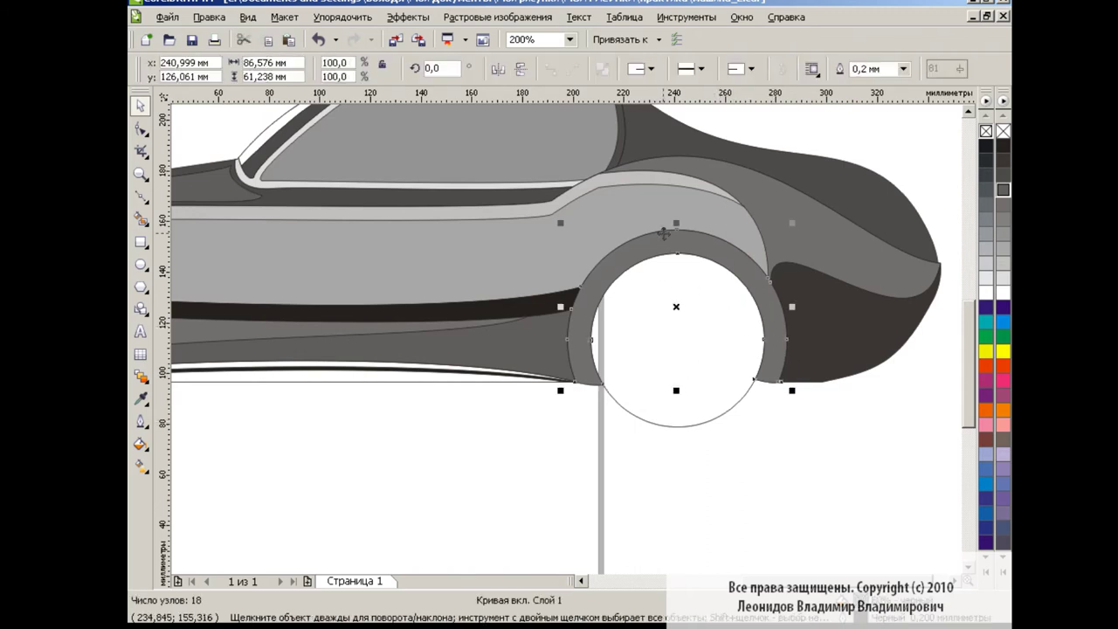
# Apply a custom fountain fill to the liner: black start with a light grey stop at 23%.
pyautogui.click(140, 444)
pyautogui.click(207, 467)
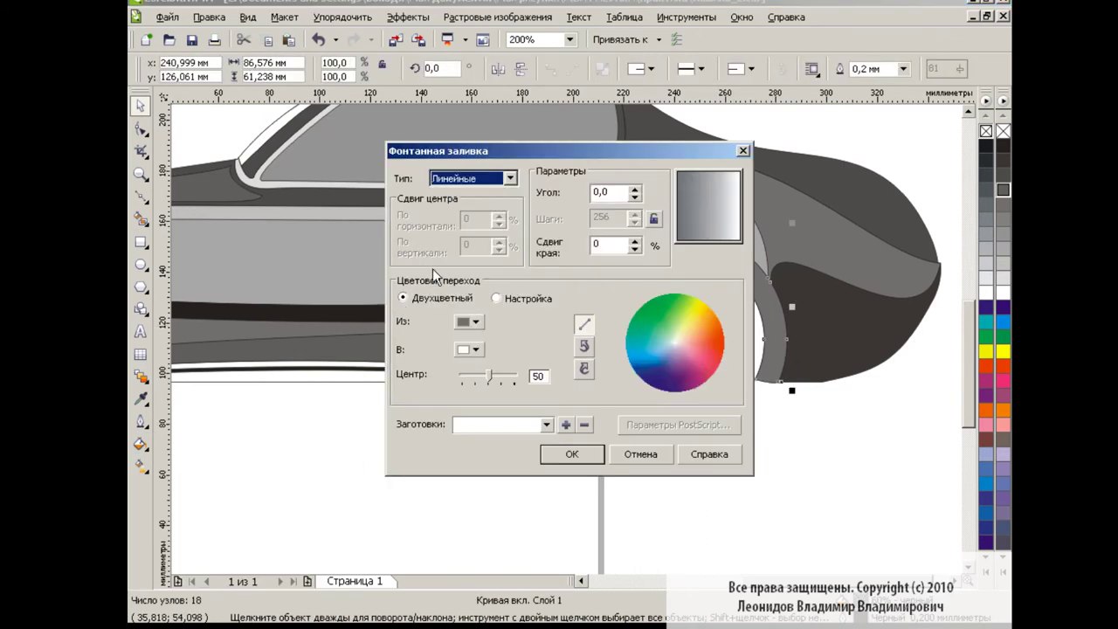
pyautogui.click(496, 298)
pyautogui.click(619, 298)
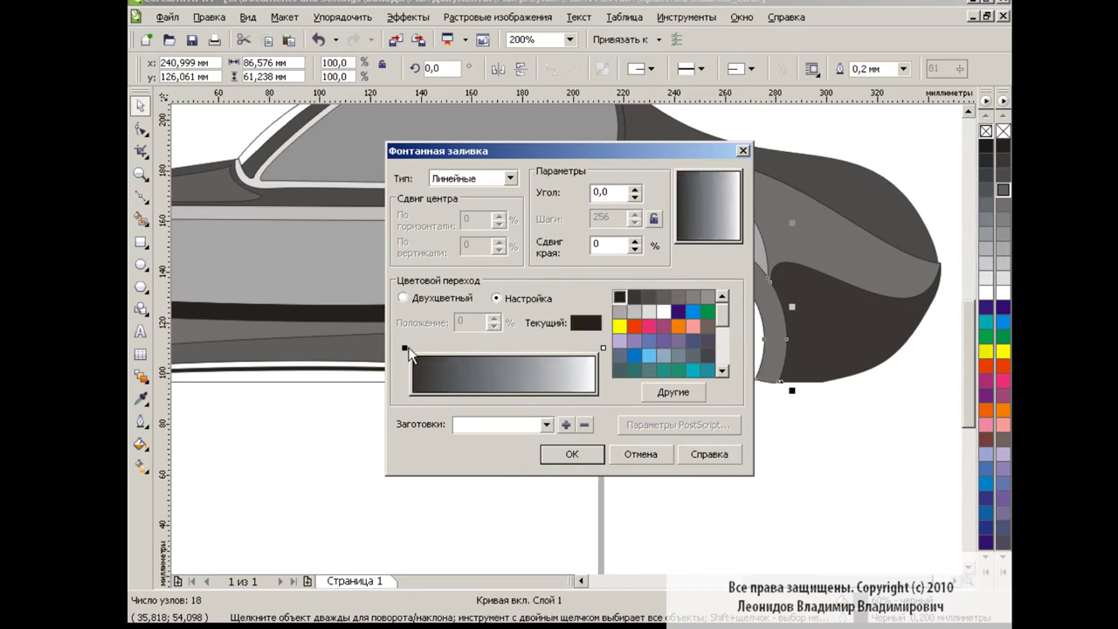
pyautogui.doubleClick(454, 349)
pyautogui.click(648, 311)
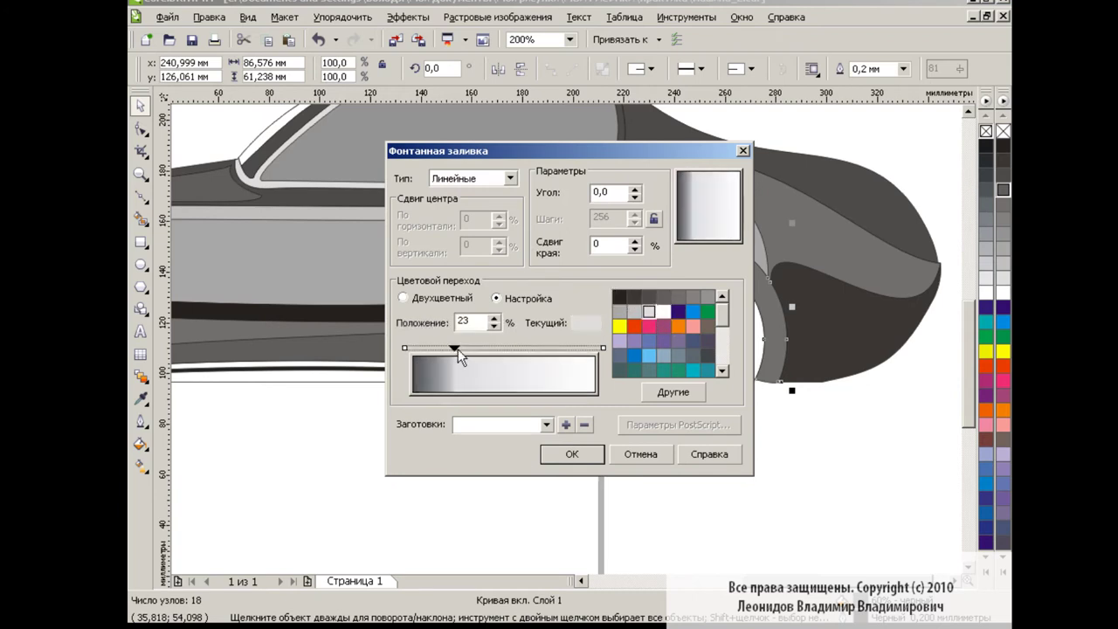
pyautogui.click(572, 453)
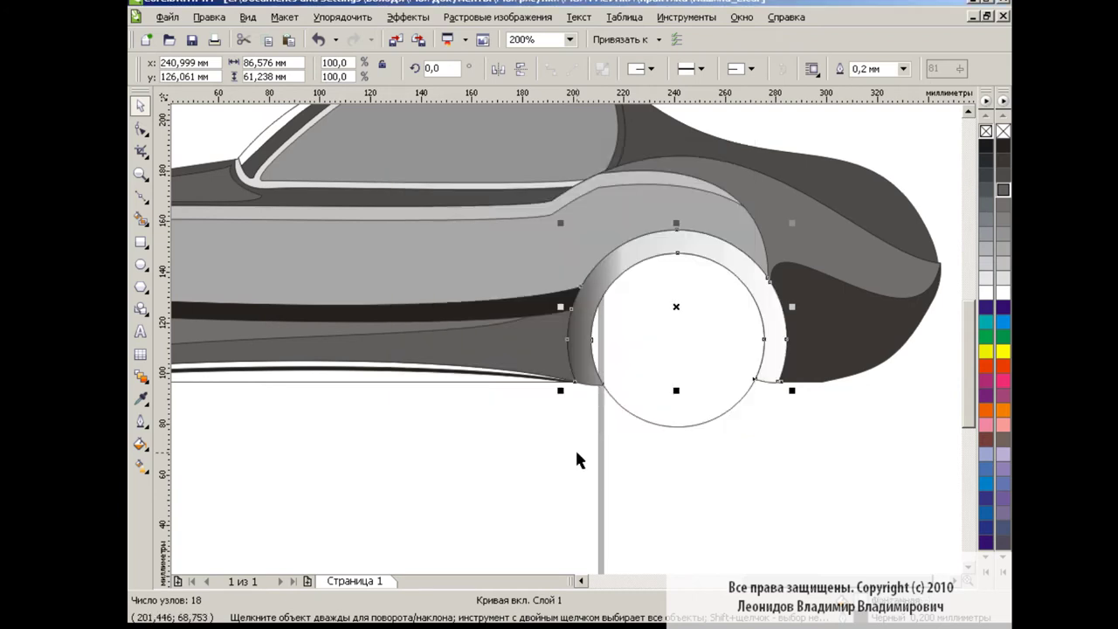
# Make the liner gradient radial, centred on the wheel with a smaller radius, then zoom to 100%.
pyautogui.click(143, 467)
pyautogui.click(262, 69)
pyautogui.click(210, 111)
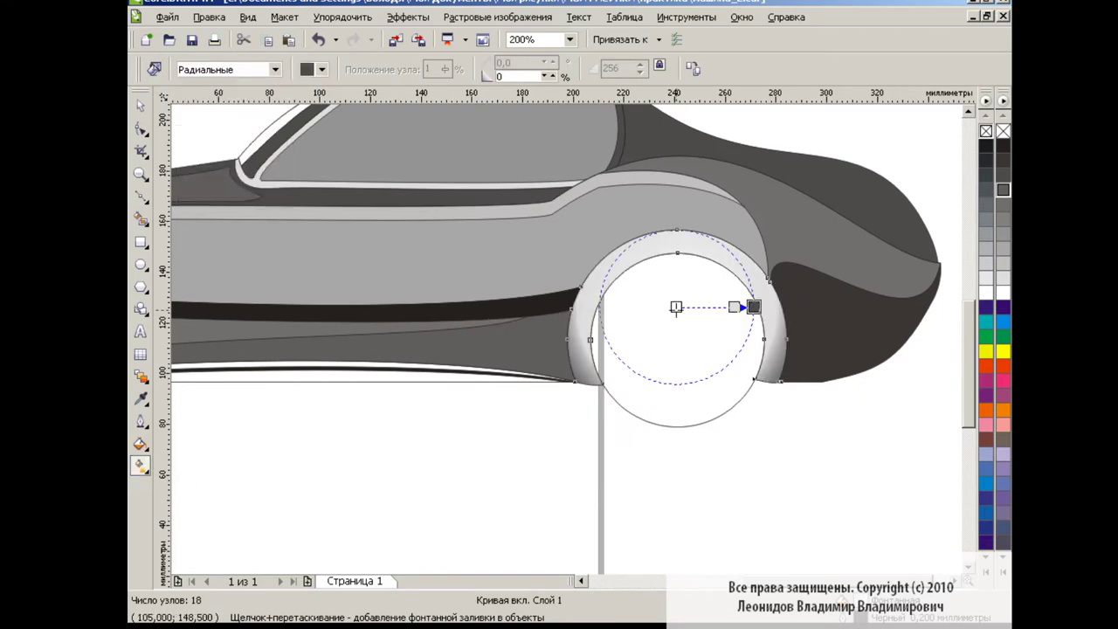
pyautogui.moveTo(676, 307); pyautogui.dragTo(677, 338)
pyautogui.moveTo(752, 308); pyautogui.dragTo(727, 307)
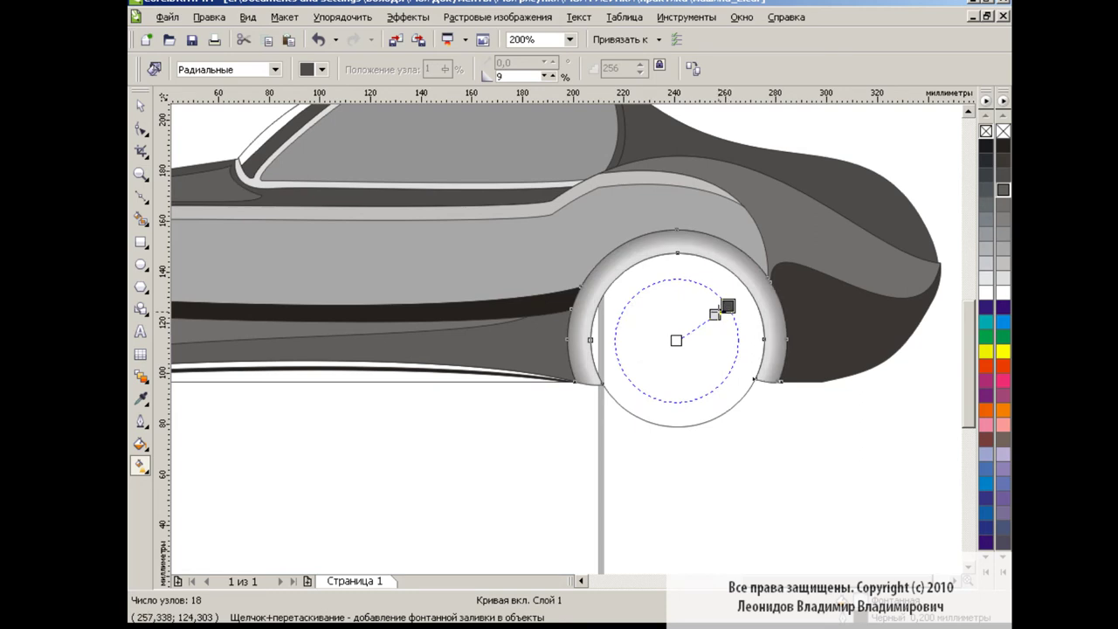
pyautogui.click(712, 316)
pyautogui.press('space')
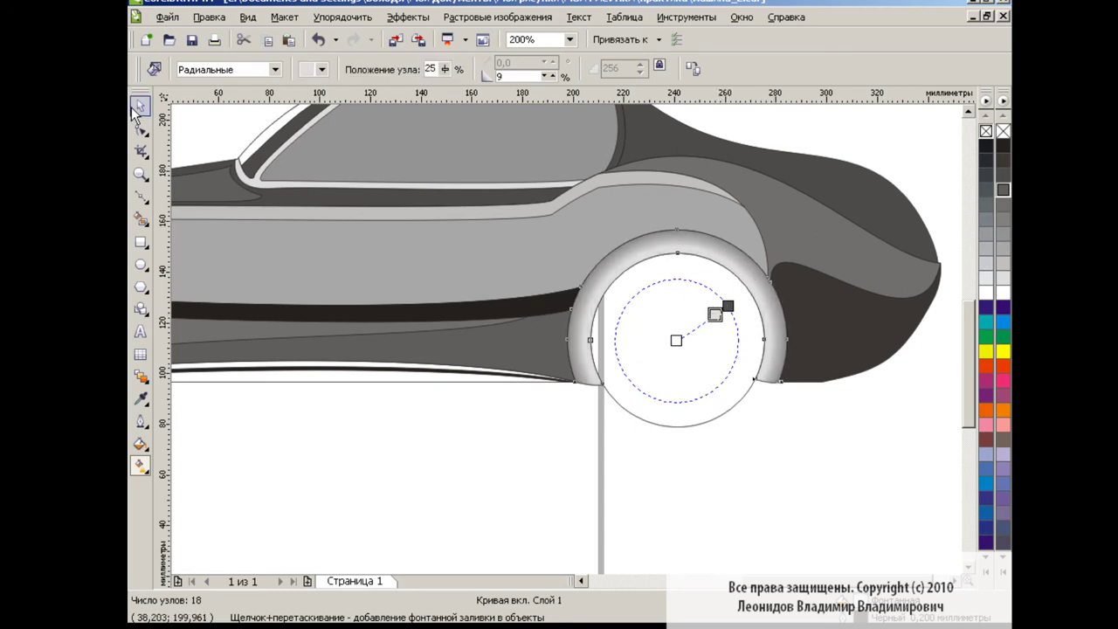
pyautogui.click(749, 441)
pyautogui.click(569, 40)
pyautogui.click(534, 160)
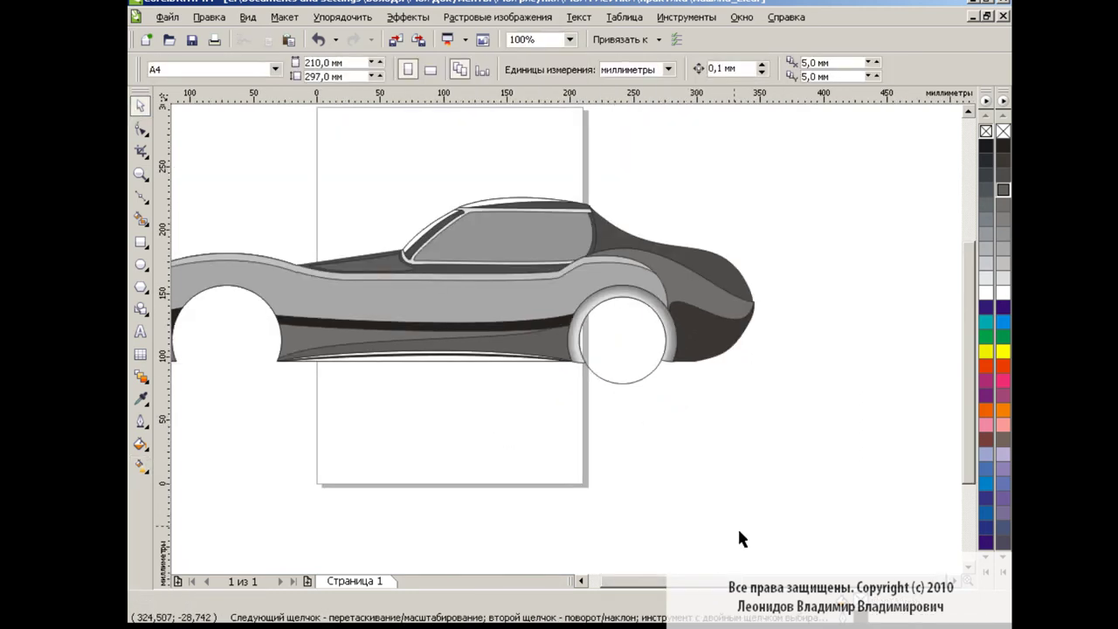
# Copy the shaded arch liner into the front arch.
pyautogui.click(751, 325)
pyautogui.moveTo(751, 325); pyautogui.dragTo(373, 330)
pyautogui.click(446, 402)
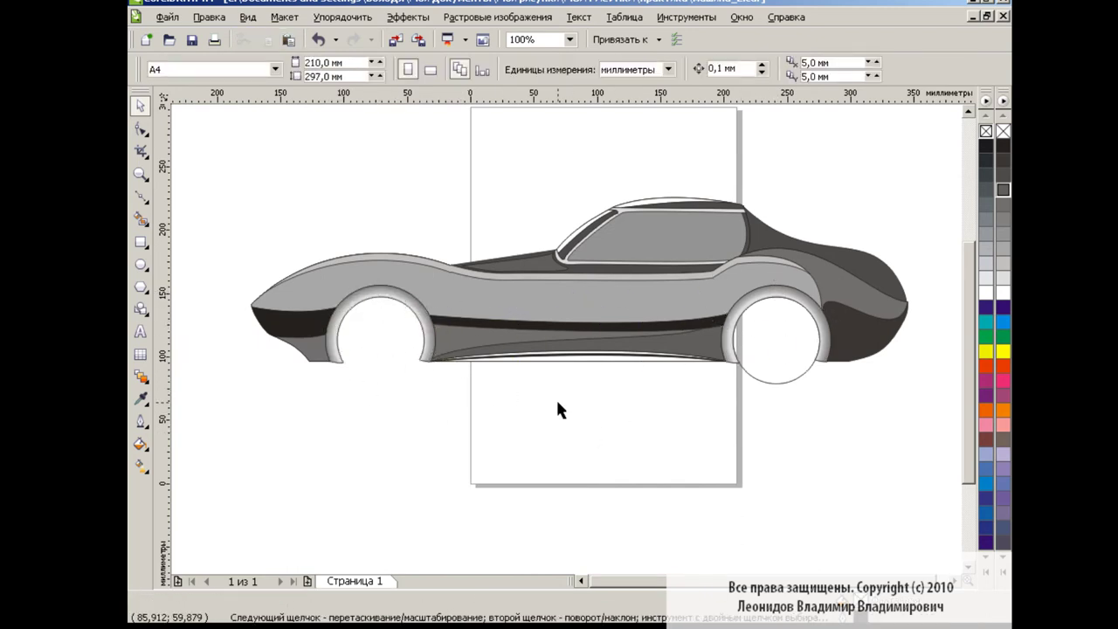
# Enlarge the rear wheel circle to 81.45 mm and copy it into the front arch.
pyautogui.click(780, 345)
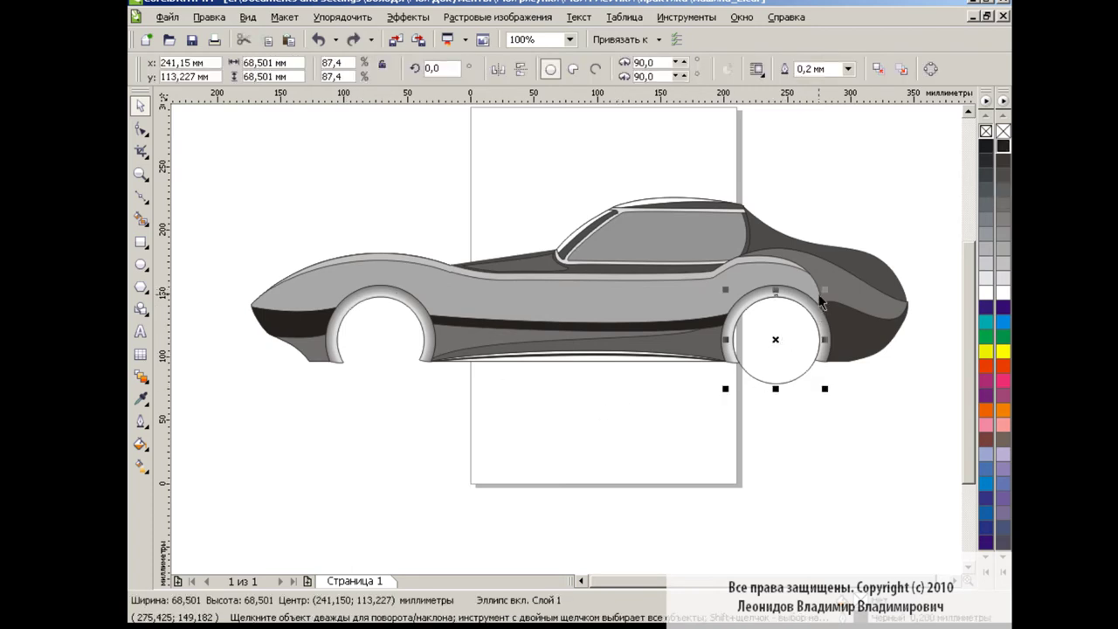
pyautogui.moveTo(824, 289); pyautogui.dragTo(832, 280)
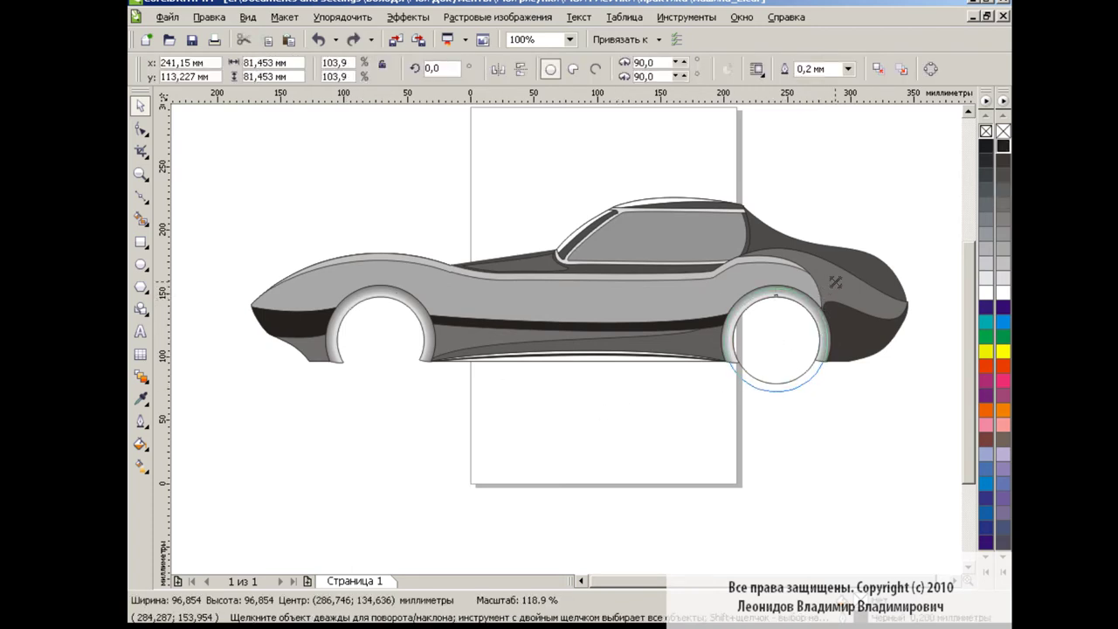
pyautogui.click(269, 40)
pyautogui.hotkey('ctrl', 'v')
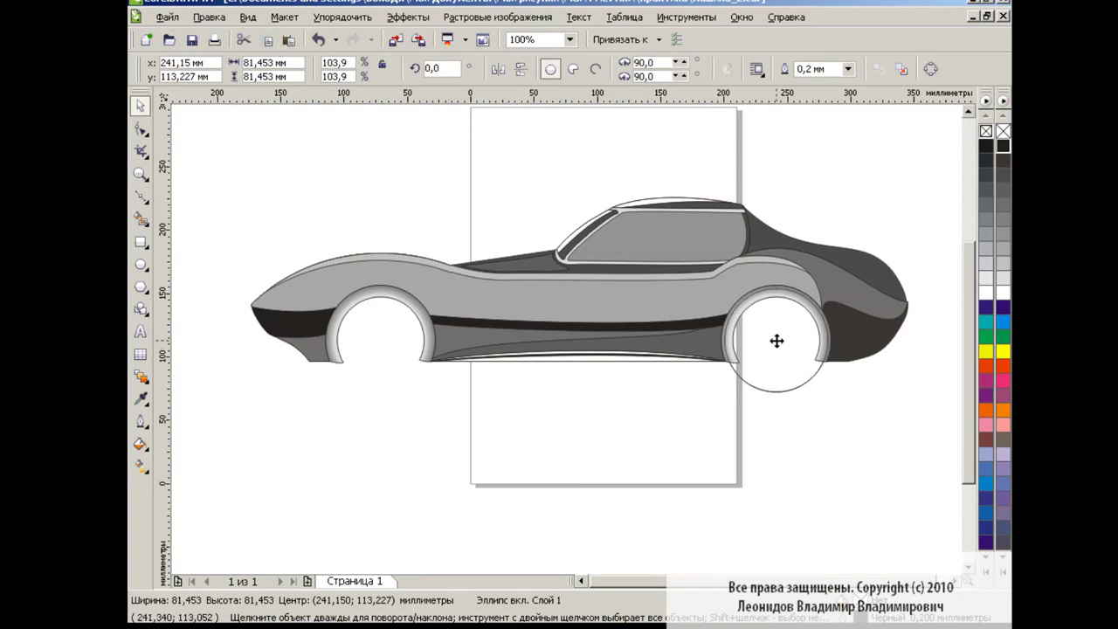
pyautogui.moveTo(776, 338); pyautogui.dragTo(379, 323)
pyautogui.click(596, 419)
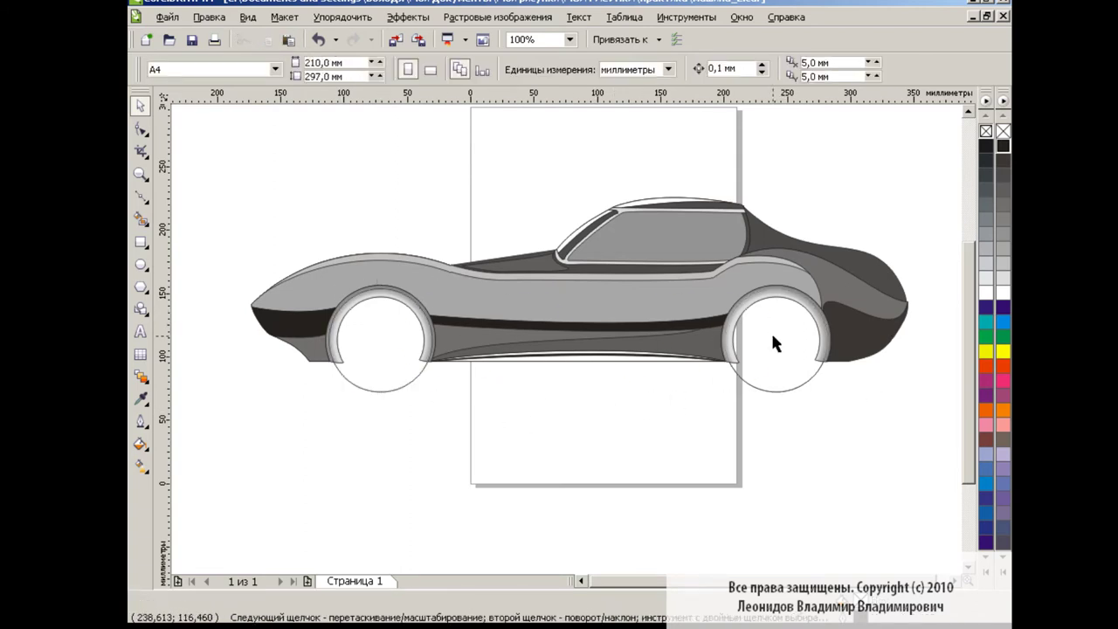
pyautogui.click(568, 39)
# Zoom to 200%, select the wheel circle and set its fountain fill type to radial.
pyautogui.click(536, 157)
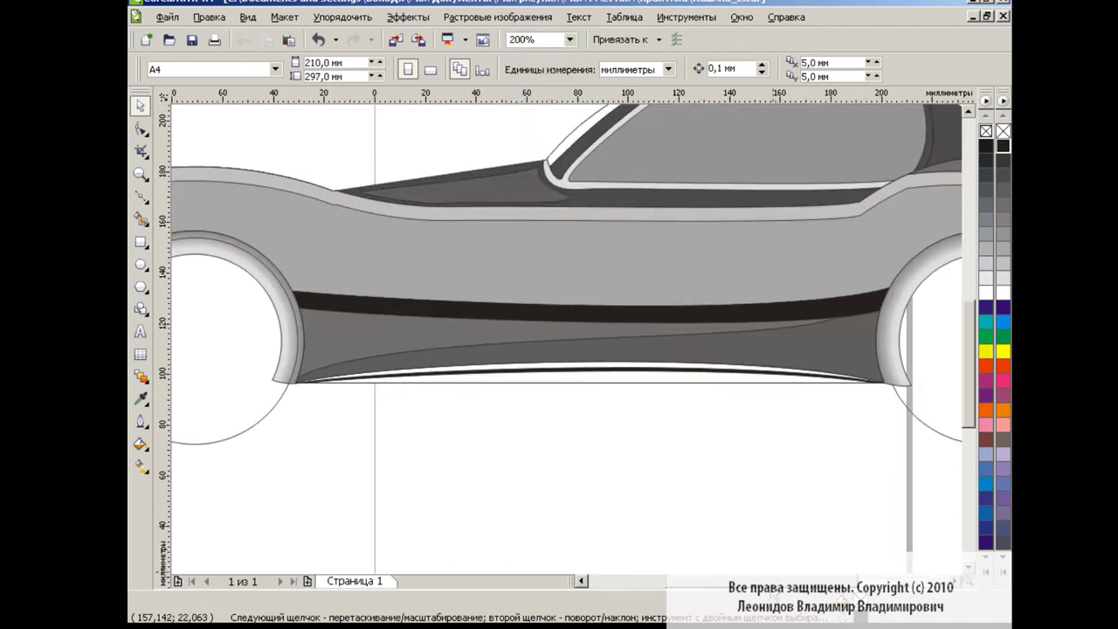
pyautogui.hscroll(5, 778, 411)
pyautogui.click(625, 423)
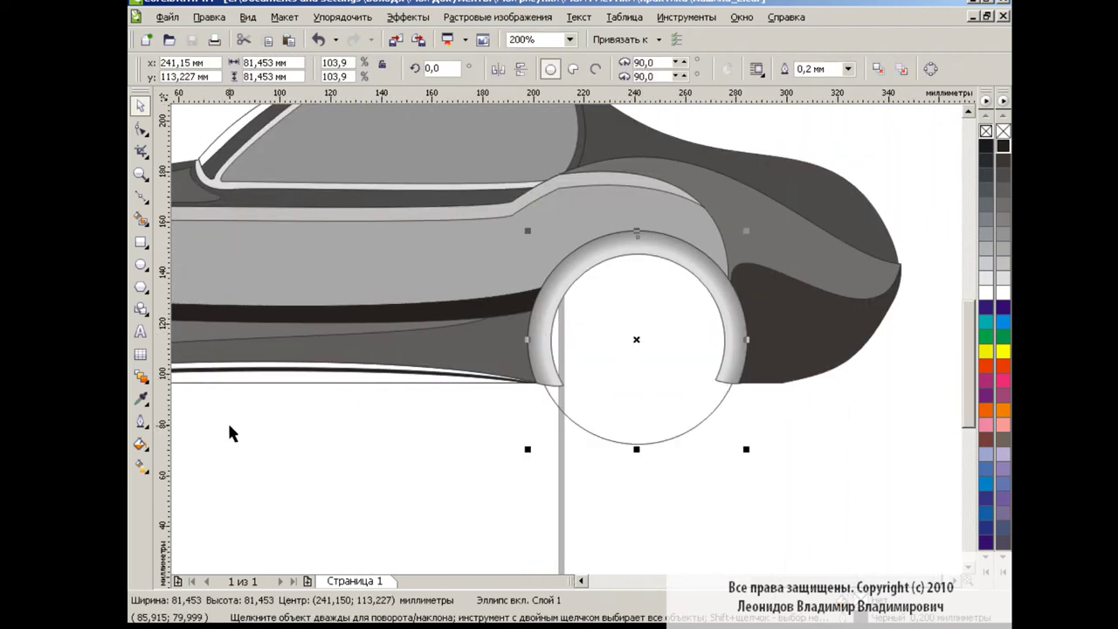
pyautogui.click(140, 443)
pyautogui.click(175, 466)
pyautogui.click(509, 178)
pyautogui.click(463, 202)
# Build a custom grey blend with a mid-grey stop at 25% and apply it to the wheel.
pyautogui.click(496, 297)
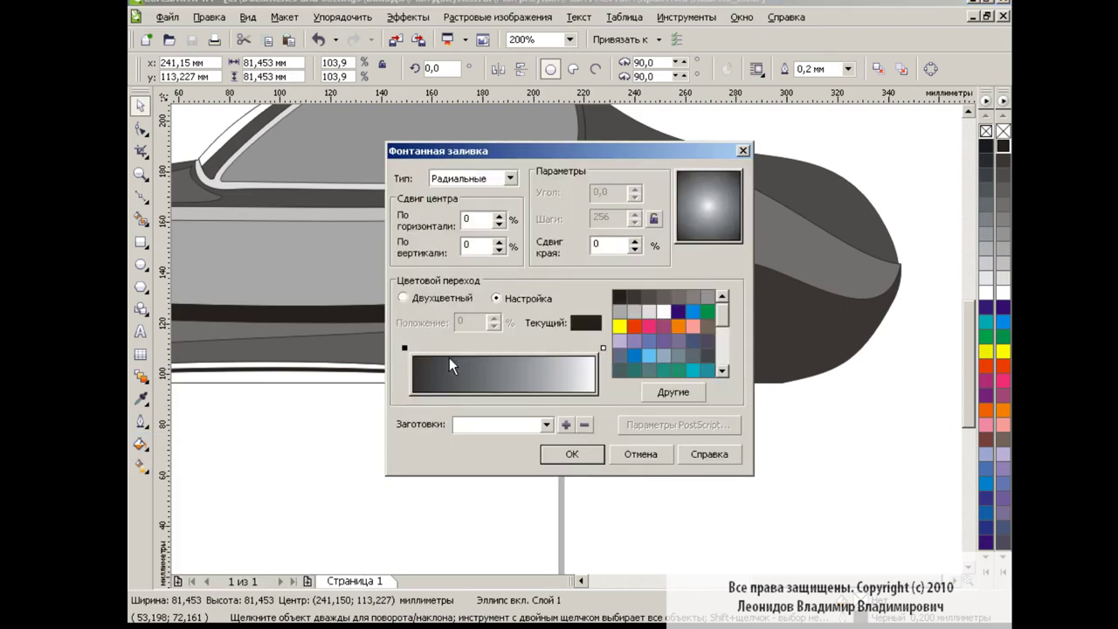
pyautogui.doubleClick(456, 347)
pyautogui.click(602, 347)
pyautogui.click(648, 297)
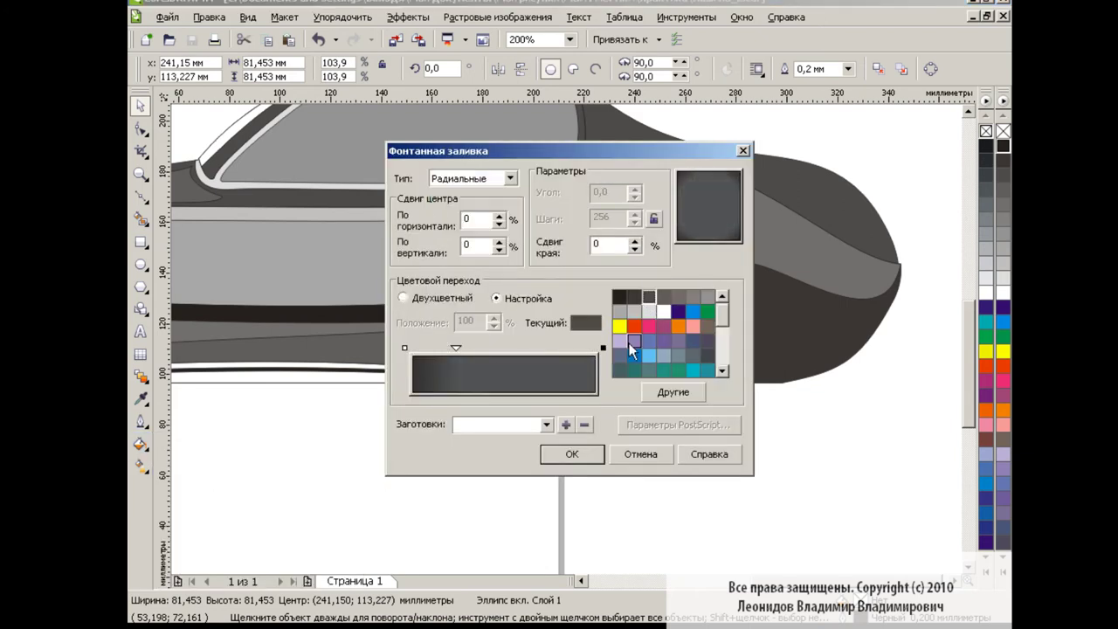
pyautogui.click(707, 297)
pyautogui.click(456, 348)
pyautogui.moveTo(456, 347); pyautogui.dragTo(460, 346)
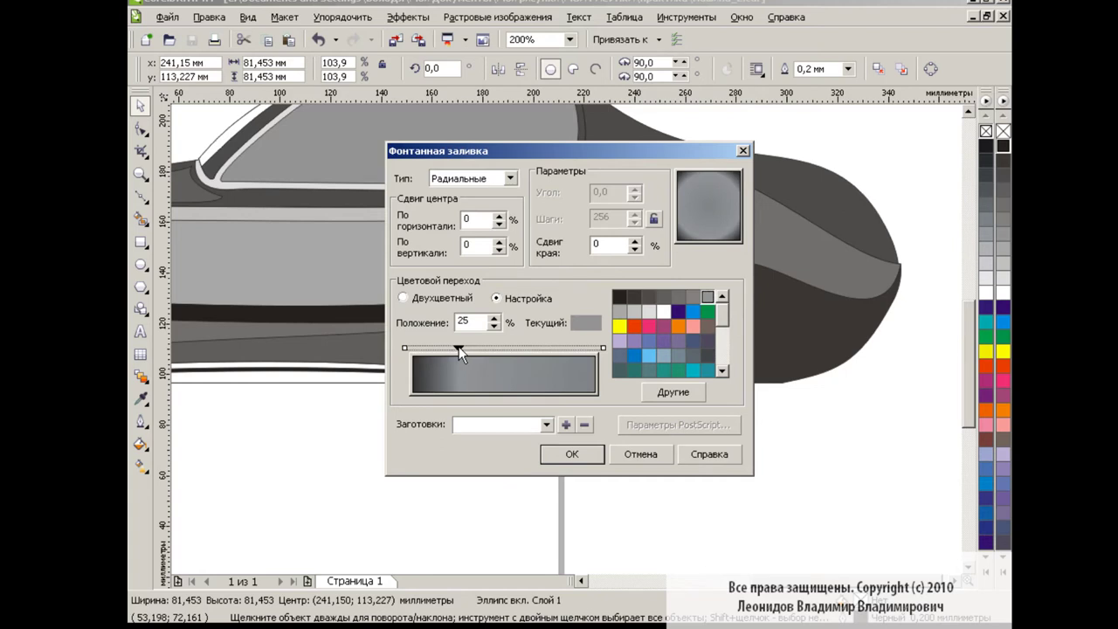
pyautogui.click(679, 297)
pyautogui.click(603, 348)
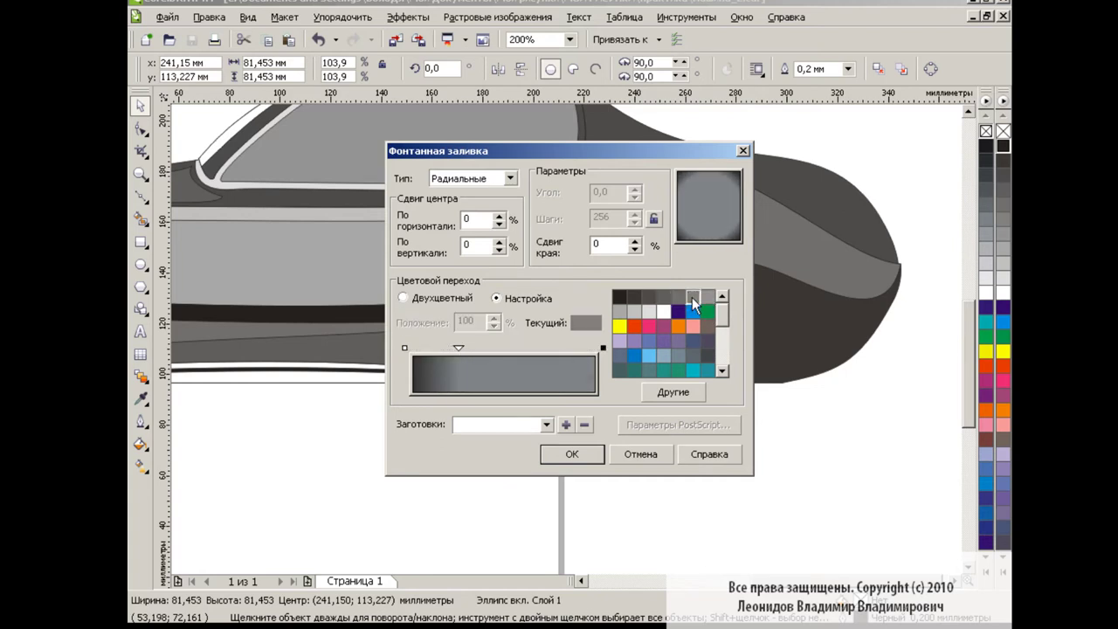
pyautogui.click(571, 454)
# Adjust the radial gradient's spread interactively, then reselect the front wheel.
pyautogui.click(140, 465)
pyautogui.moveTo(737, 340); pyautogui.dragTo(707, 351)
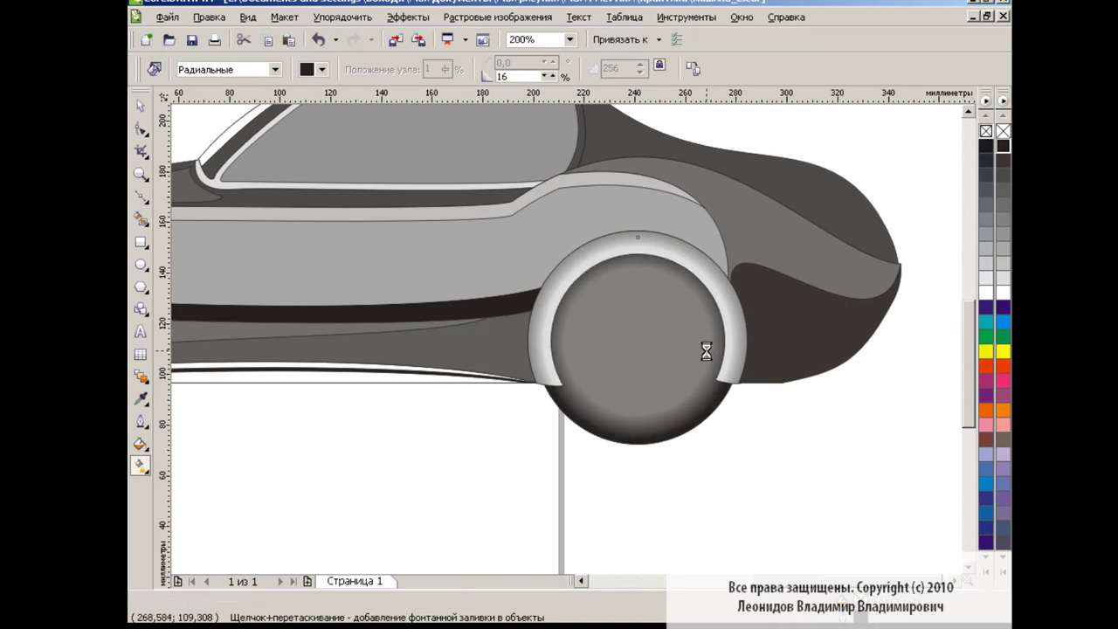
pyautogui.press('space')
pyautogui.click(457, 421)
pyautogui.click(637, 362)
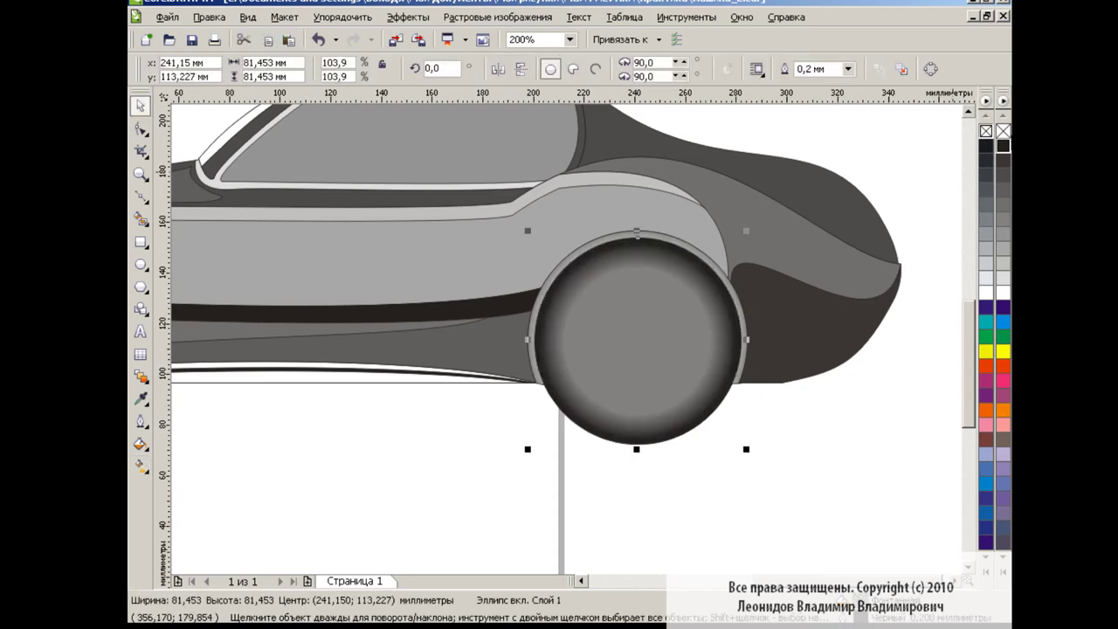
# Fill the inner disc with a custom dark-grey linear gradient at a new angle.
pyautogui.click(1002, 132)
pyautogui.click(698, 277)
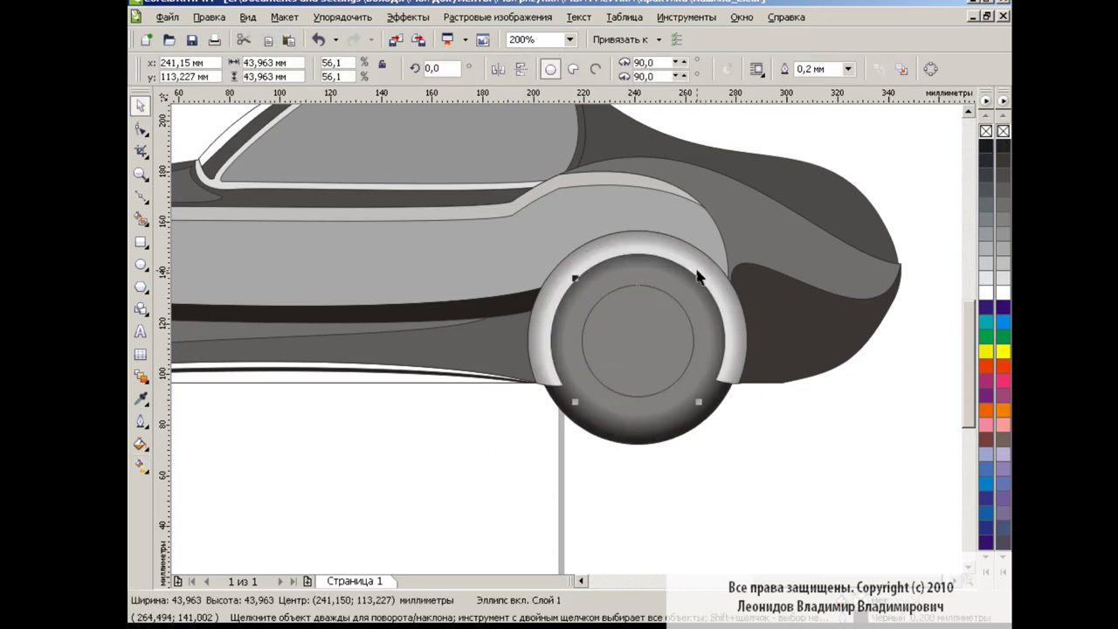
pyautogui.click(141, 444)
pyautogui.click(218, 467)
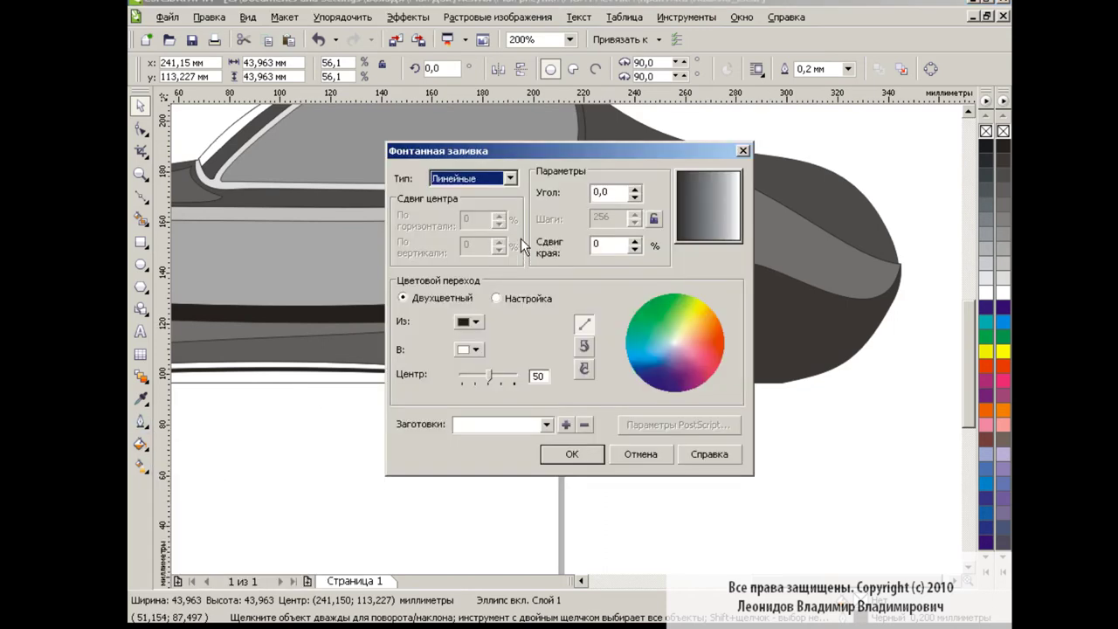
pyautogui.click(509, 299)
pyautogui.click(663, 298)
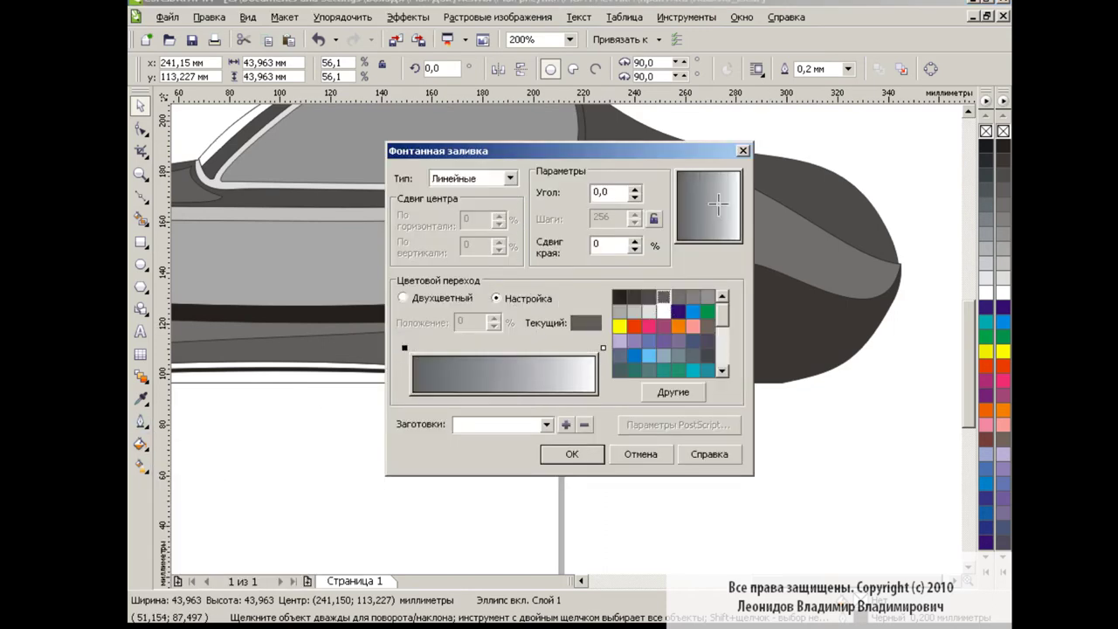
pyautogui.moveTo(717, 204); pyautogui.dragTo(680, 187)
pyautogui.click(571, 453)
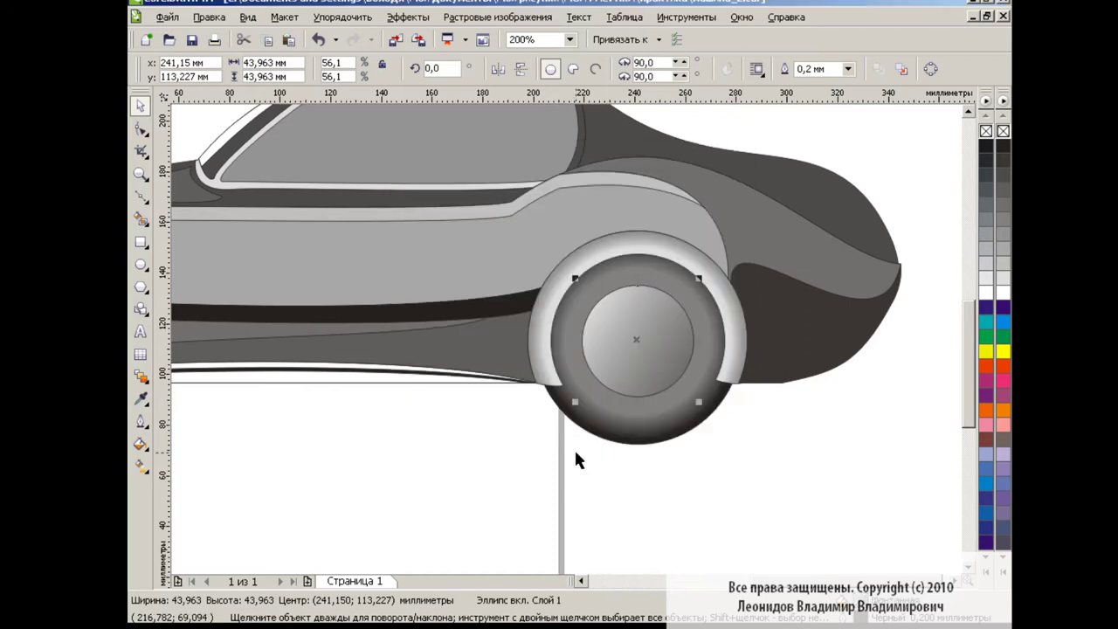
# Add a smaller copy with a reversed gradient, then scale both inner circles to about 64%.
pyautogui.click(288, 45)
pyautogui.keyDown('shift'); pyautogui.moveTo(699, 278); pyautogui.dragTo(686, 290); pyautogui.keyUp('shift')
pyautogui.click(497, 69)
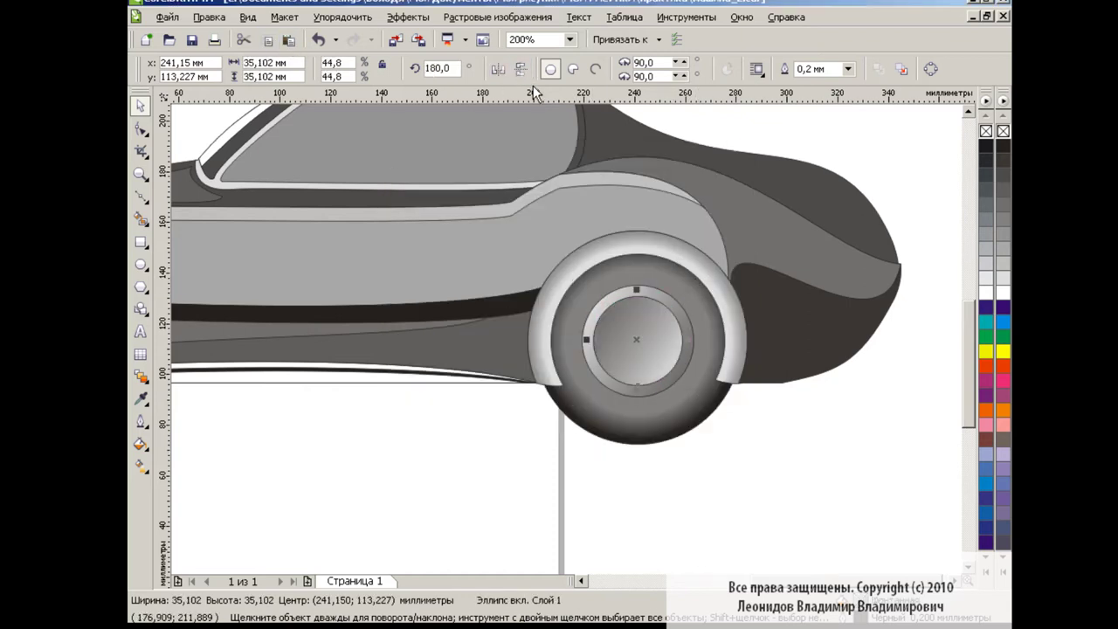
pyautogui.click(519, 429)
pyautogui.click(678, 341)
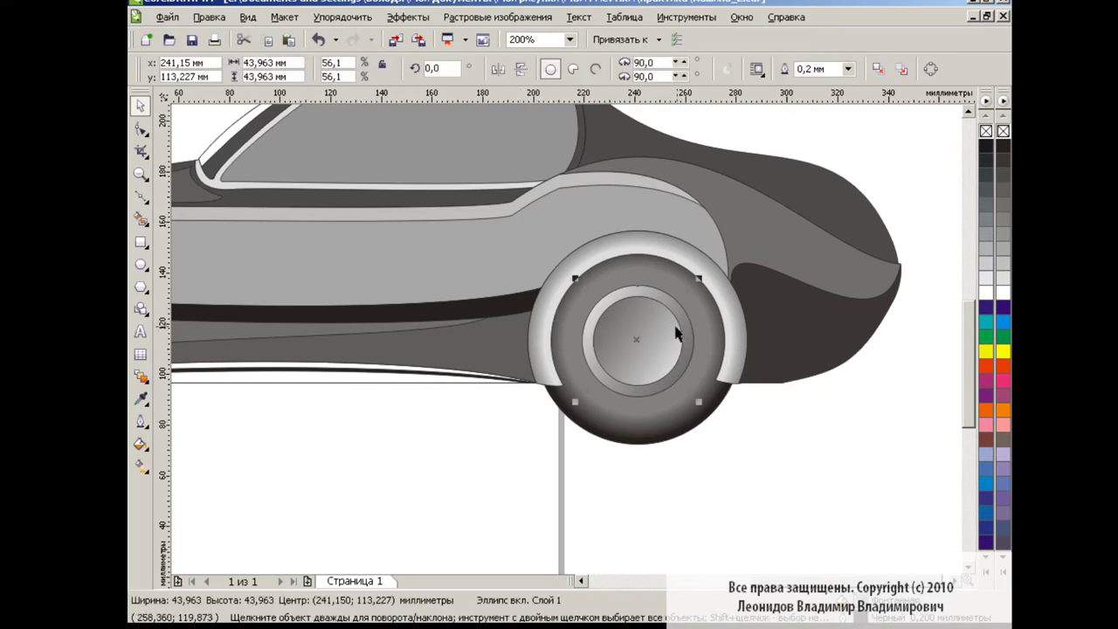
pyautogui.keyDown('shift'); pyautogui.click(643, 332); pyautogui.keyUp('shift')
pyautogui.keyDown('shift'); pyautogui.moveTo(698, 279); pyautogui.dragTo(678, 297); pyautogui.keyUp('shift')
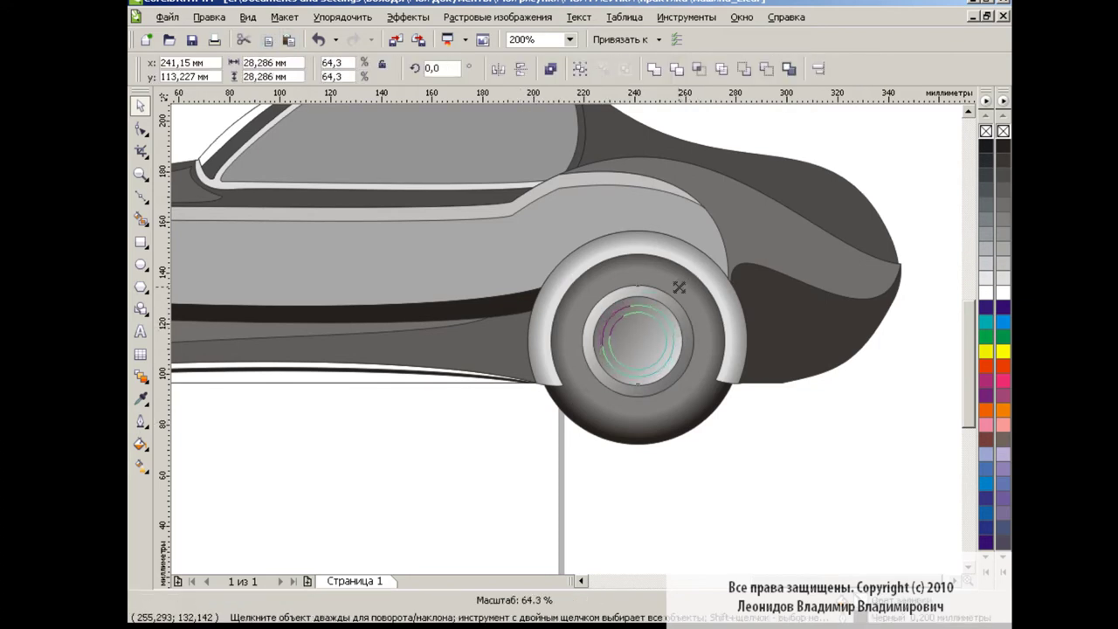
pyautogui.press('Escape')
pyautogui.click(569, 39)
pyautogui.click(533, 152)
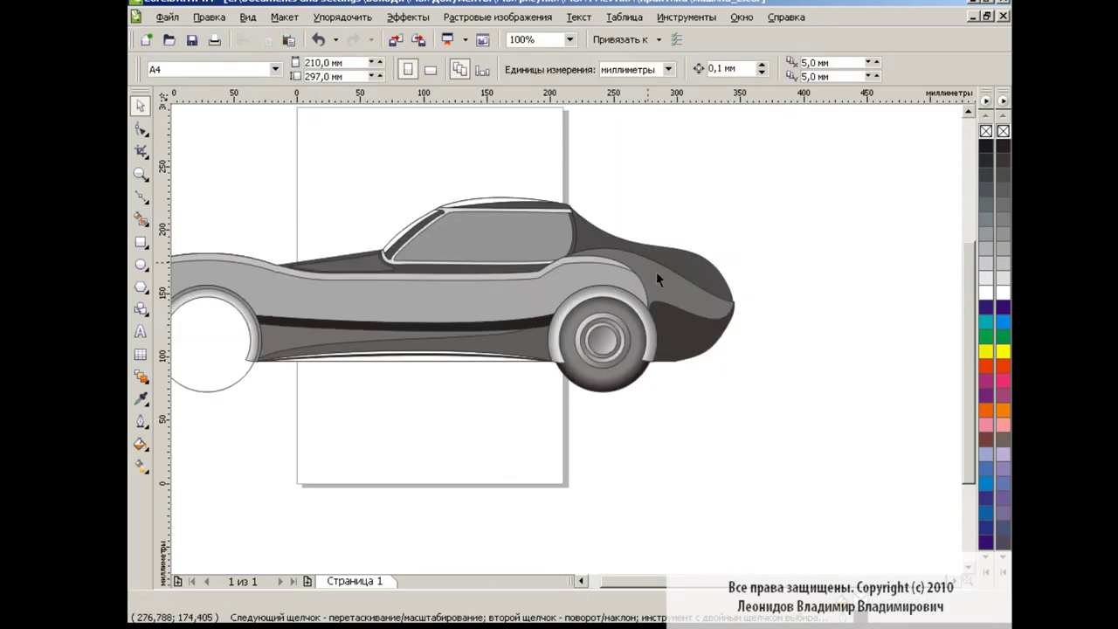
# Zoom to 400% and rescale the duplicate inner circles into smaller nested hub rings.
pyautogui.click(570, 40)
pyautogui.click(533, 174)
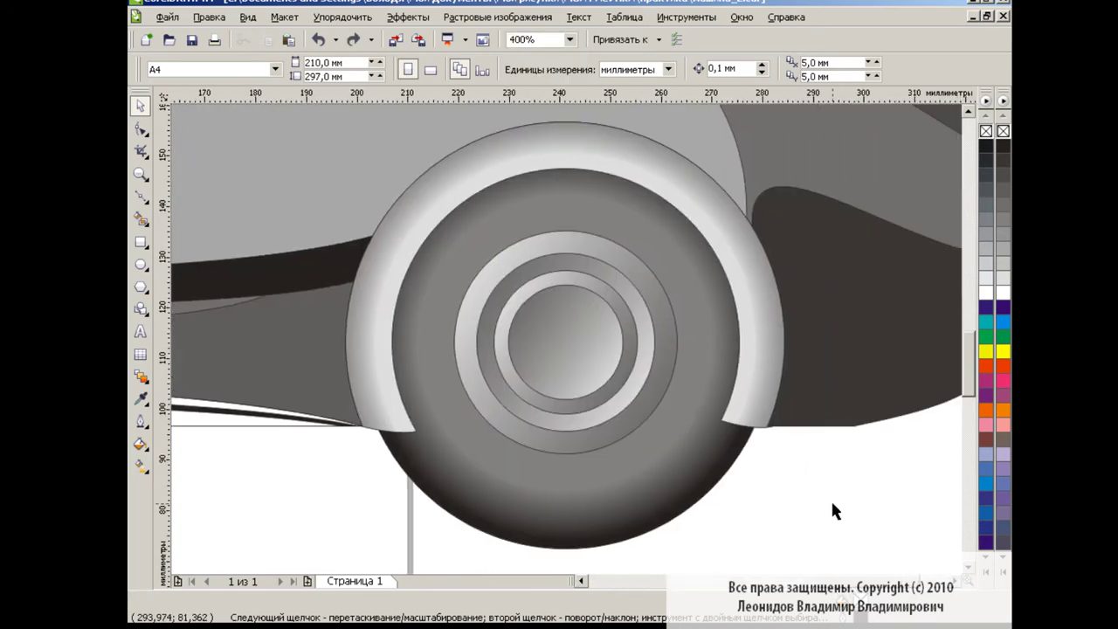
pyautogui.hotkey('ctrl', 'z')
pyautogui.moveTo(679, 220); pyautogui.dragTo(625, 281)
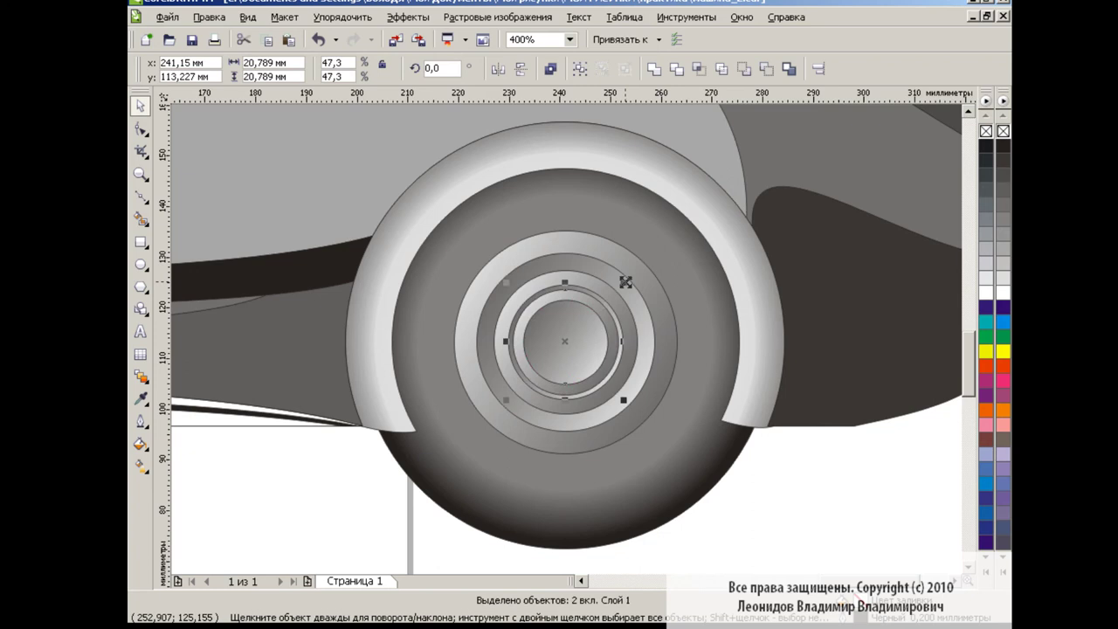
pyautogui.click(772, 469)
pyautogui.hotkey('ctrl', 'z')
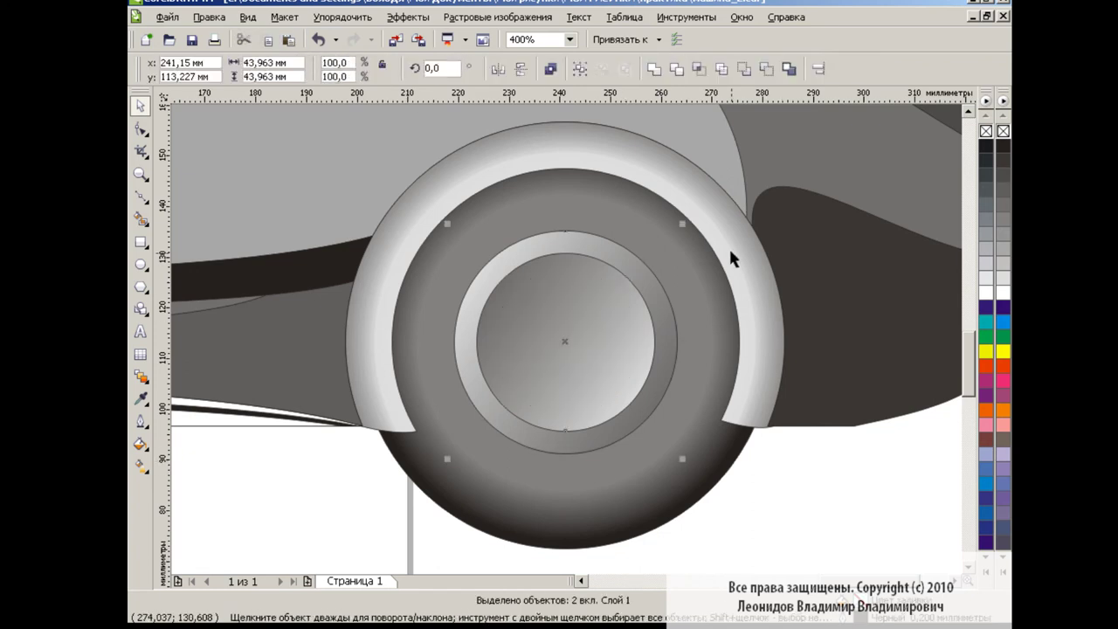
pyautogui.moveTo(679, 220); pyautogui.dragTo(601, 307)
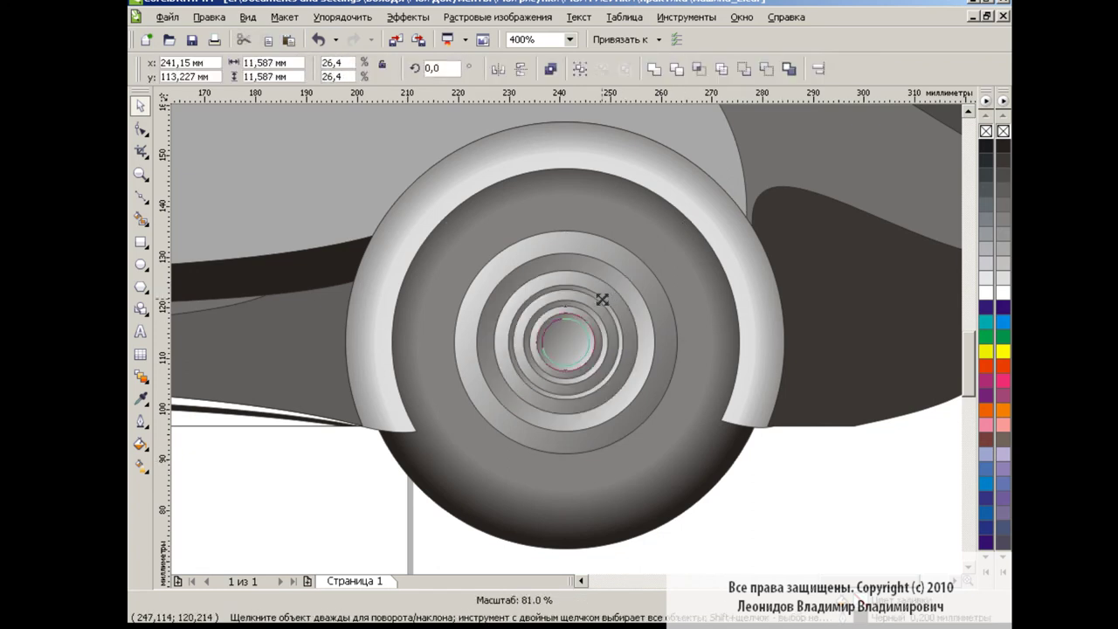
# Give the innermost 9.524 mm centre circle a conical fountain fill.
pyautogui.click(812, 500)
pyautogui.click(569, 337)
pyautogui.click(143, 444)
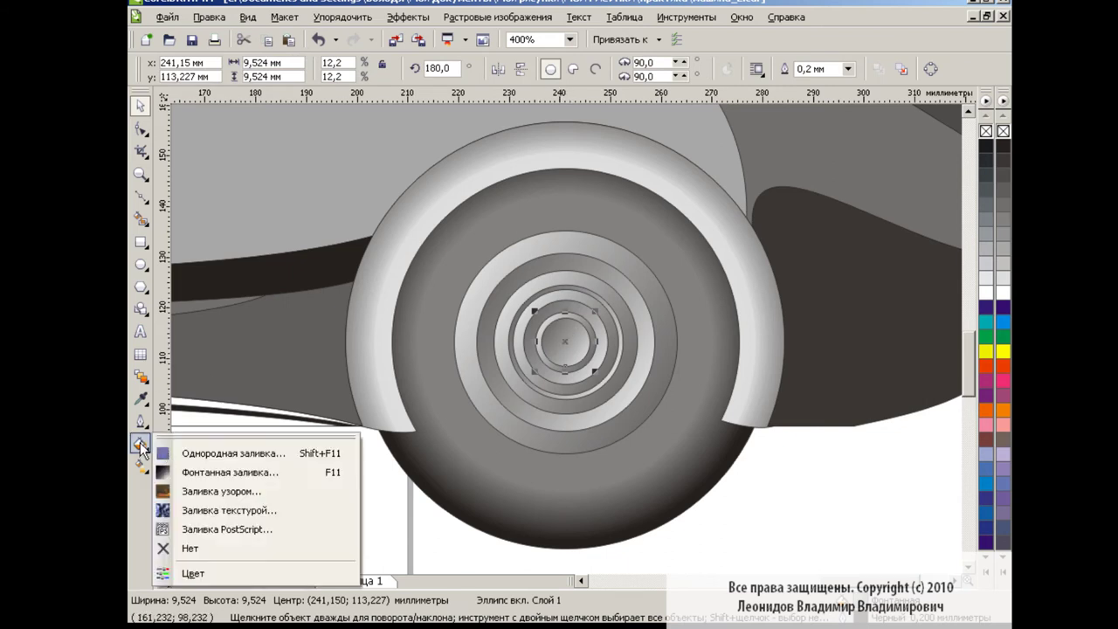
pyautogui.click(212, 466)
pyautogui.click(510, 178)
pyautogui.click(467, 213)
pyautogui.click(571, 454)
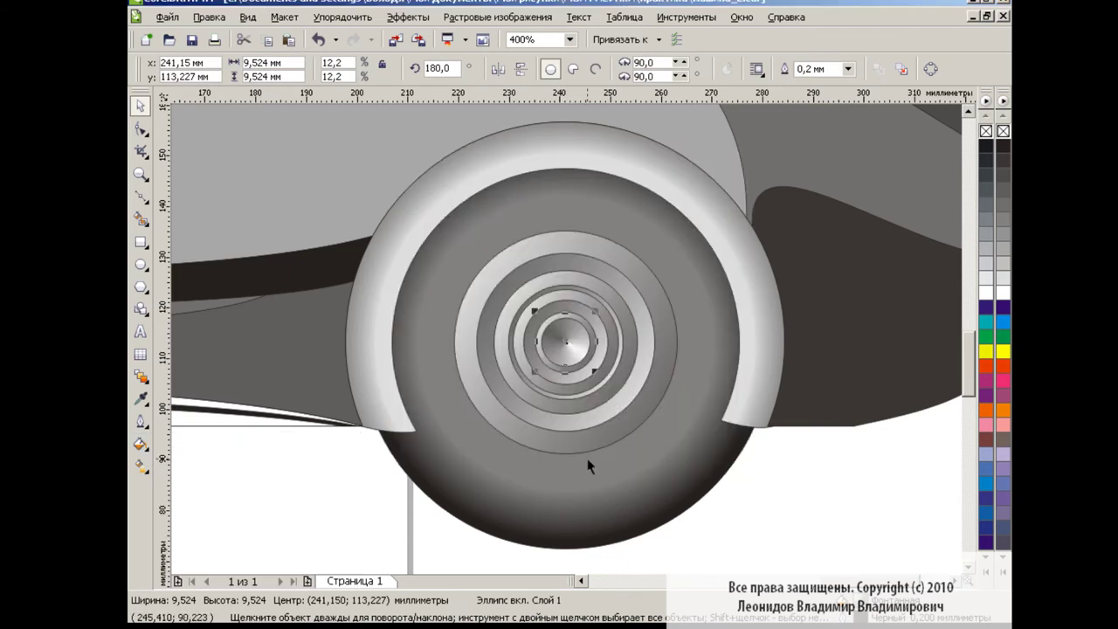
pyautogui.click(788, 498)
# Zoom to 1000% and draw a curved trapezoid spoke shape over the upper hub ring.
pyautogui.write('0')
pyautogui.press('Return')
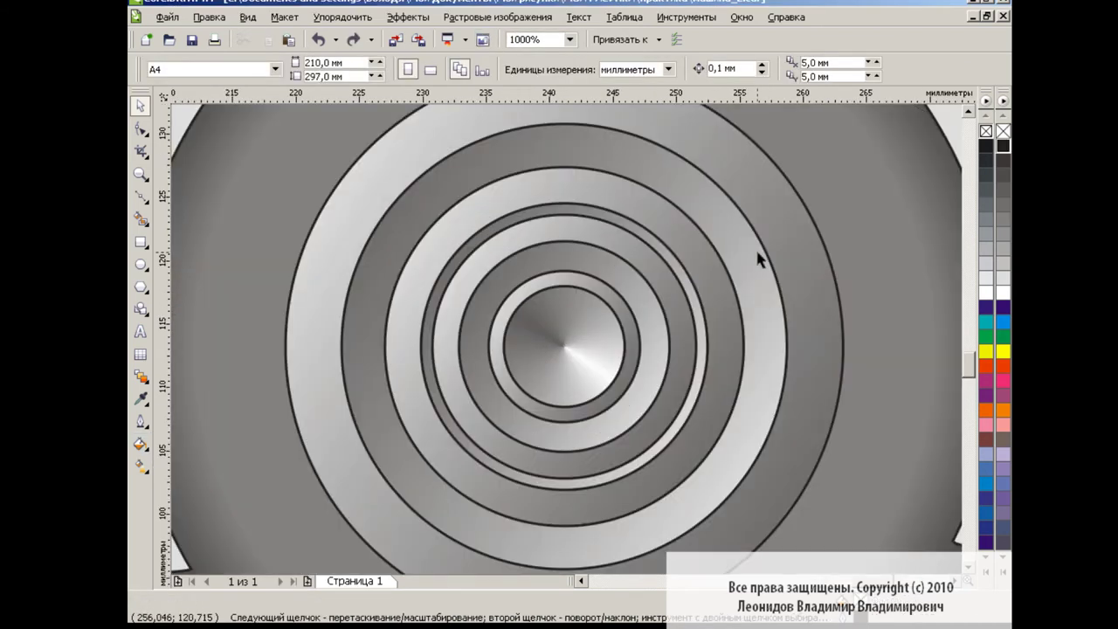
pyautogui.click(141, 241)
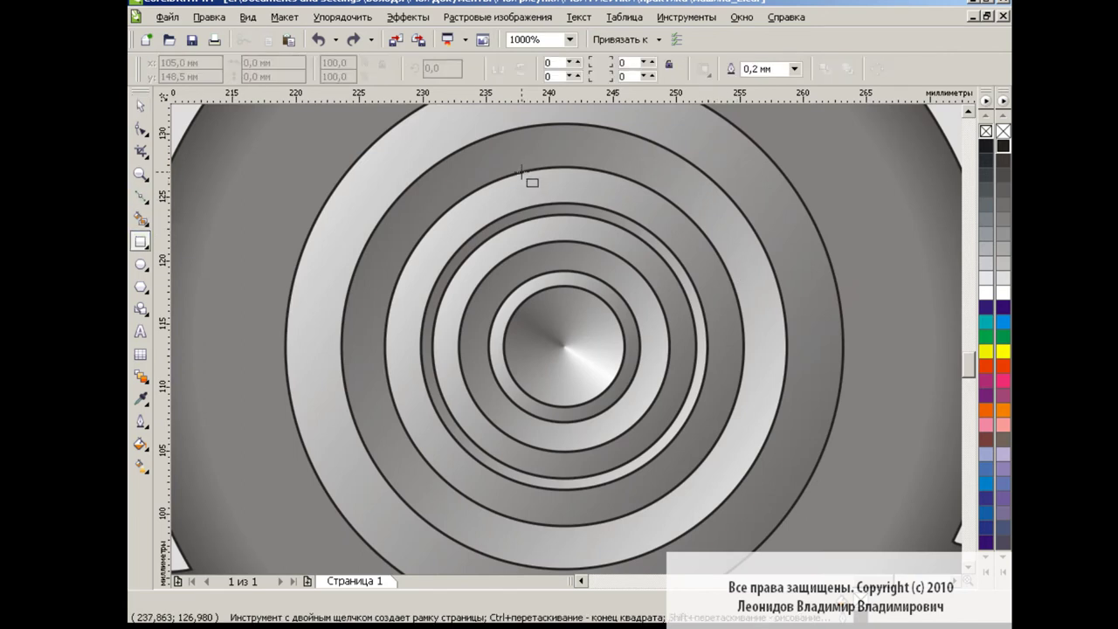
pyautogui.moveTo(521, 171); pyautogui.dragTo(609, 206)
pyautogui.hotkey('ctrl', 'q')
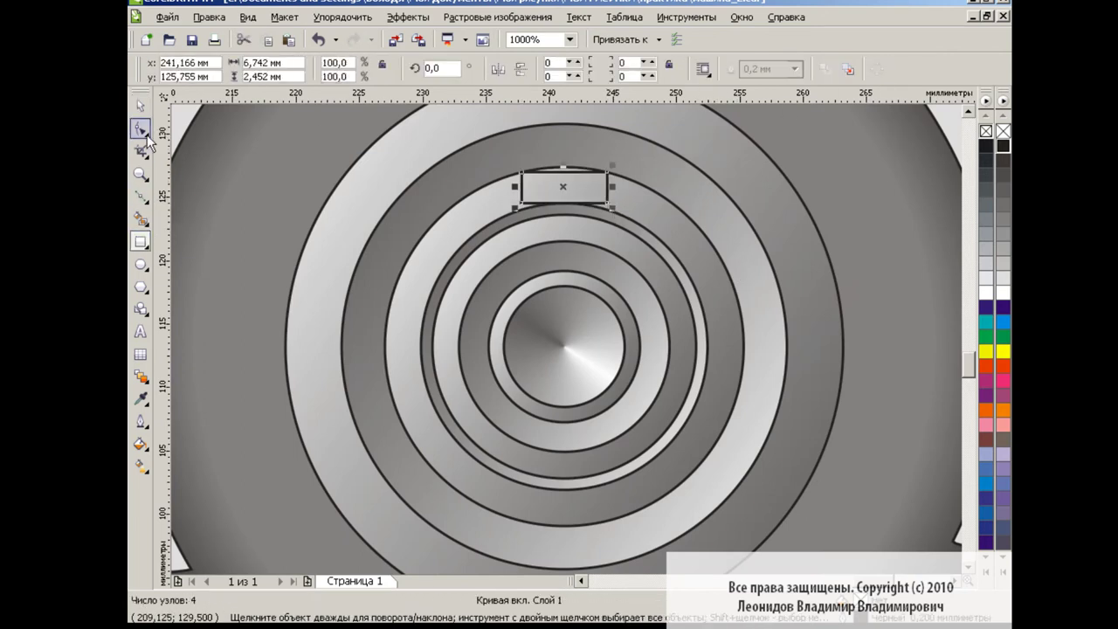
pyautogui.click(145, 134)
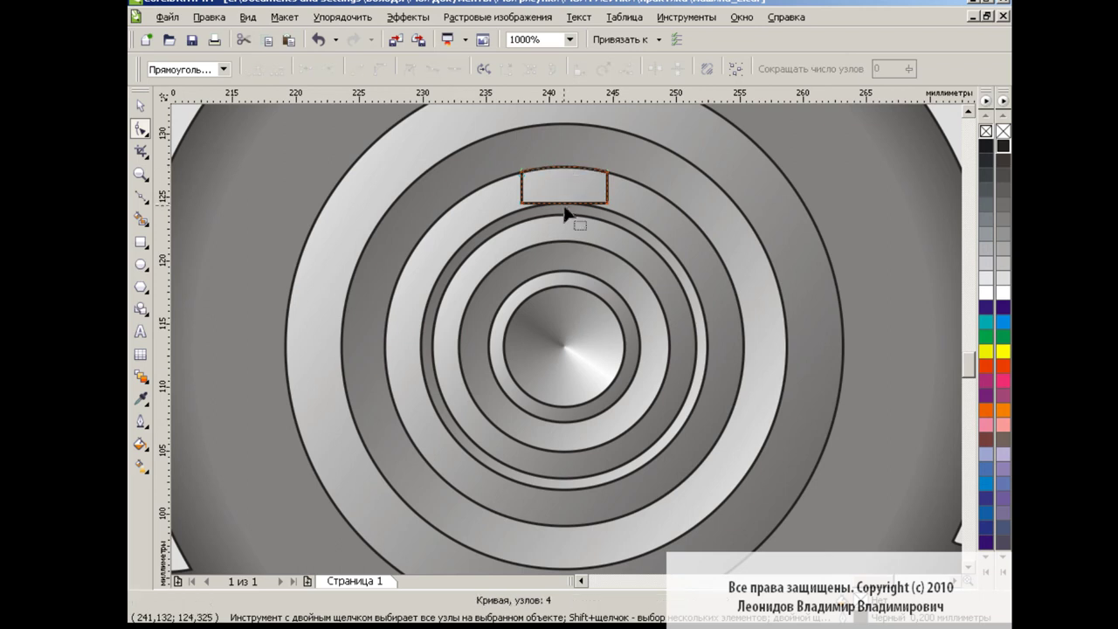
pyautogui.moveTo(606, 204); pyautogui.dragTo(593, 205)
pyautogui.moveTo(523, 204)
pyautogui.mouseDown()
pyautogui.moveTo(568, 204)
pyautogui.moveTo(607, 174)
pyautogui.mouseUp()
pyautogui.click(592, 205)
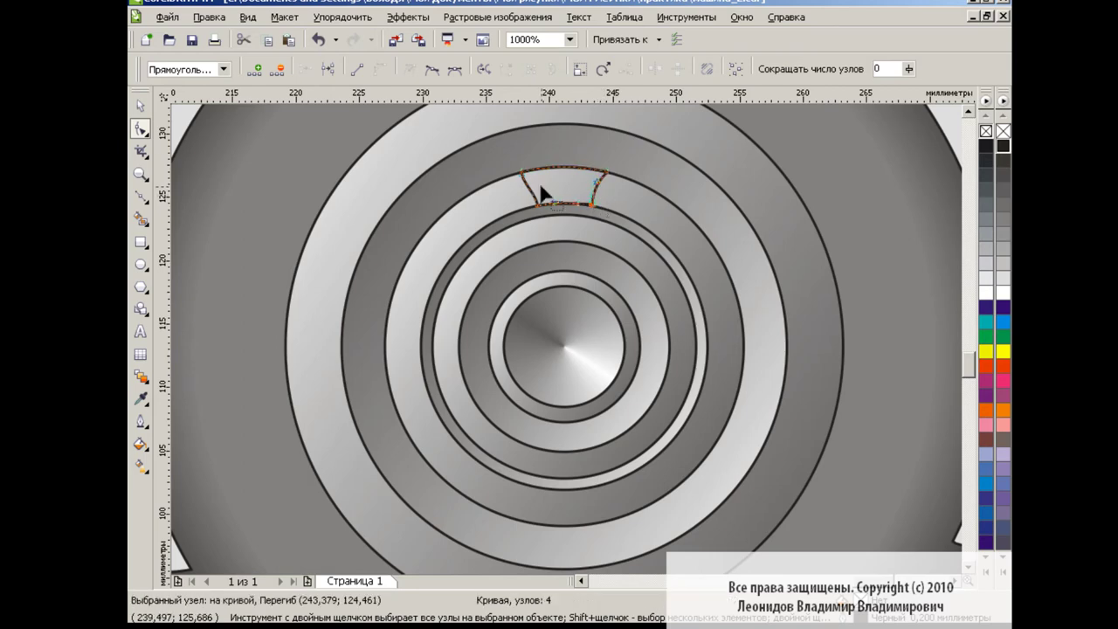
pyautogui.moveTo(539, 182); pyautogui.dragTo(531, 199)
pyautogui.press('space')
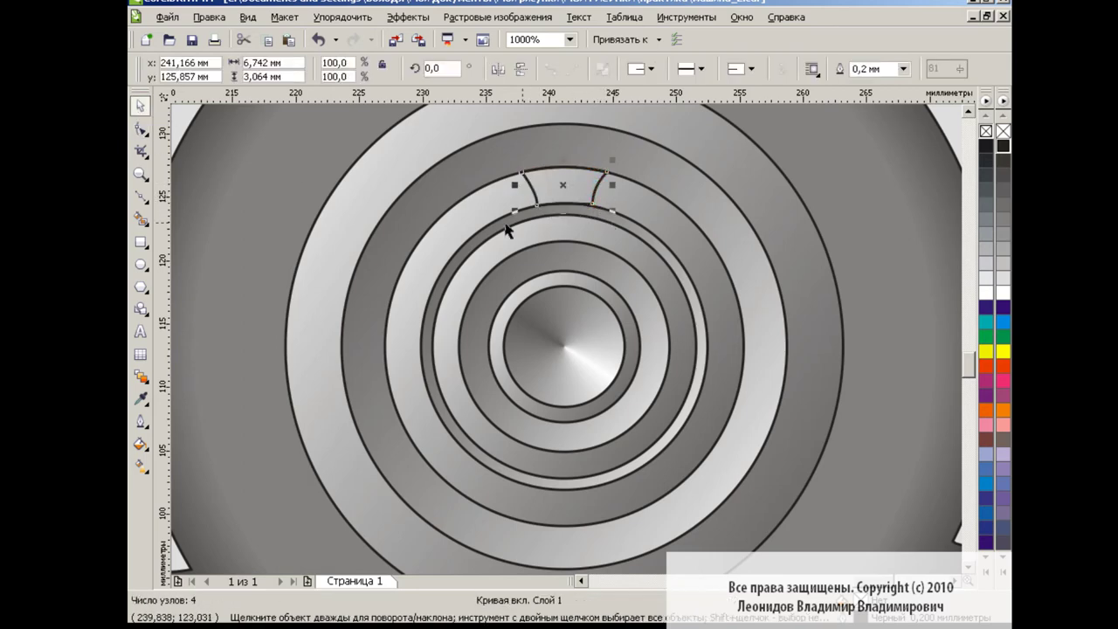
pyautogui.press('space')
pyautogui.press('space')
# Fill the spoke black and place copies rotated in 72° steps to make five spokes.
pyautogui.click(1003, 147)
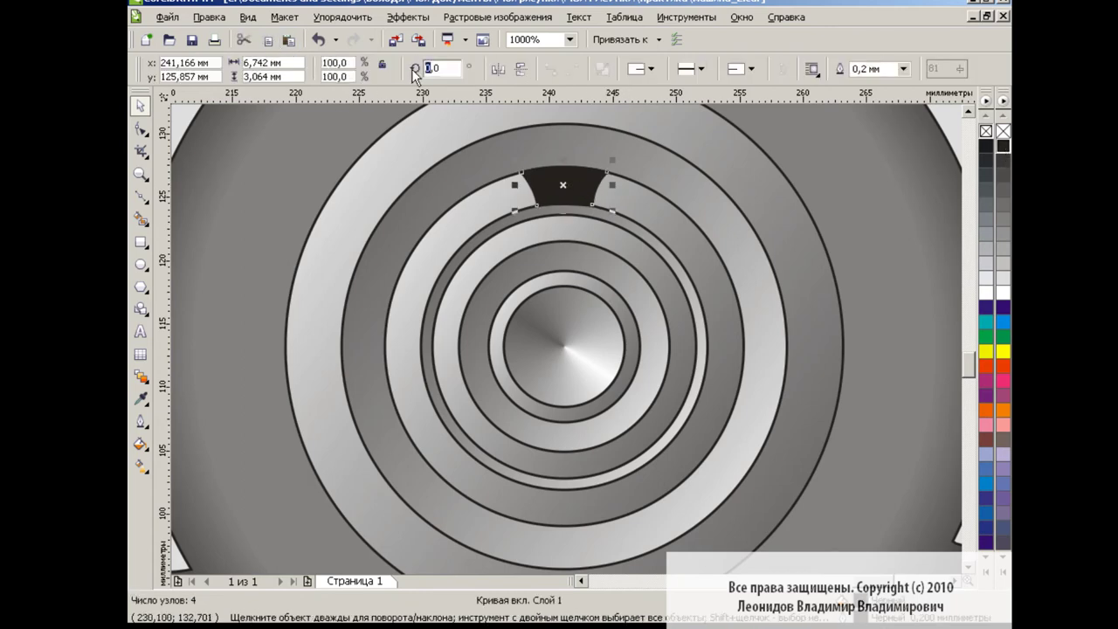
pyautogui.write('72')
pyautogui.press('Return')
pyautogui.moveTo(570, 180); pyautogui.dragTo(410, 295)
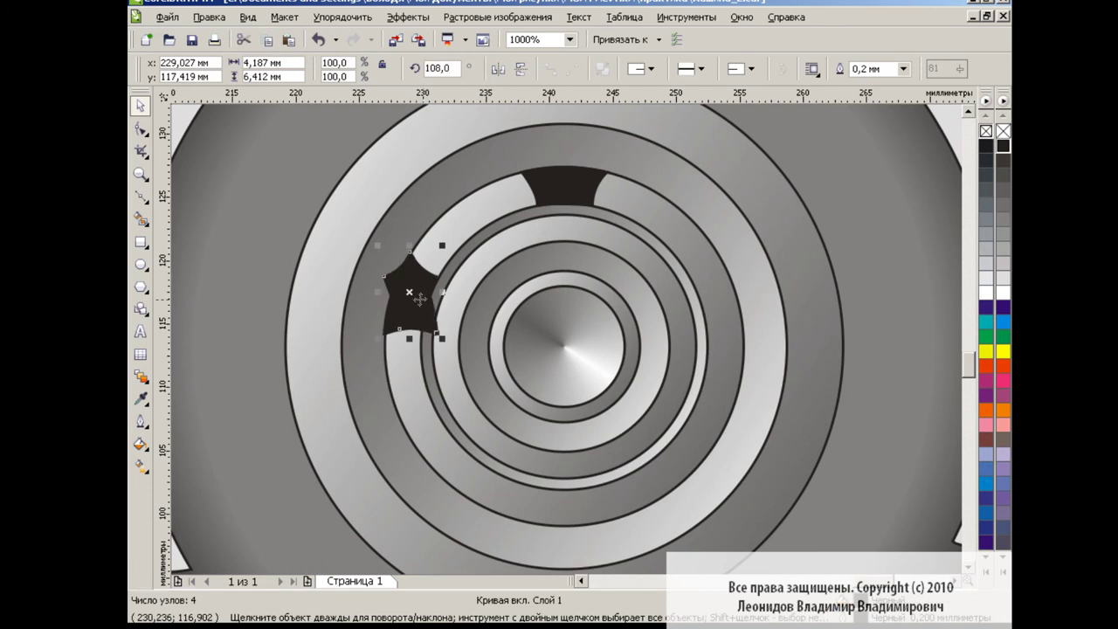
pyautogui.moveTo(411, 295)
pyautogui.mouseDown()
pyautogui.moveTo(747, 280)
pyautogui.moveTo(718, 283)
pyautogui.mouseUp()
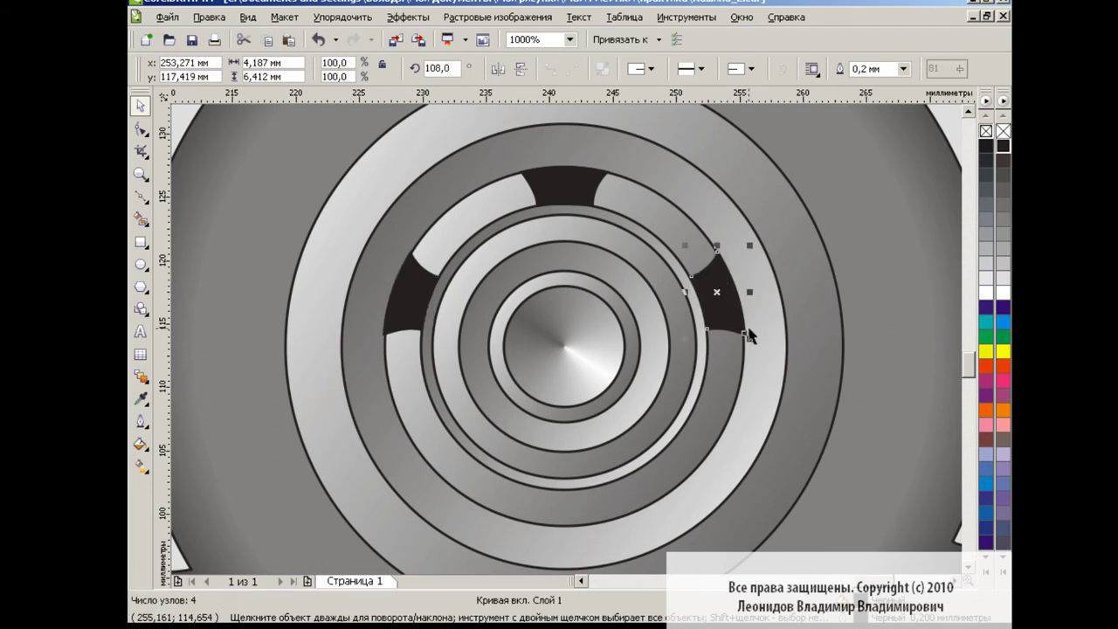
pyautogui.scroll(-2, 970, 364)
pyautogui.click(289, 41)
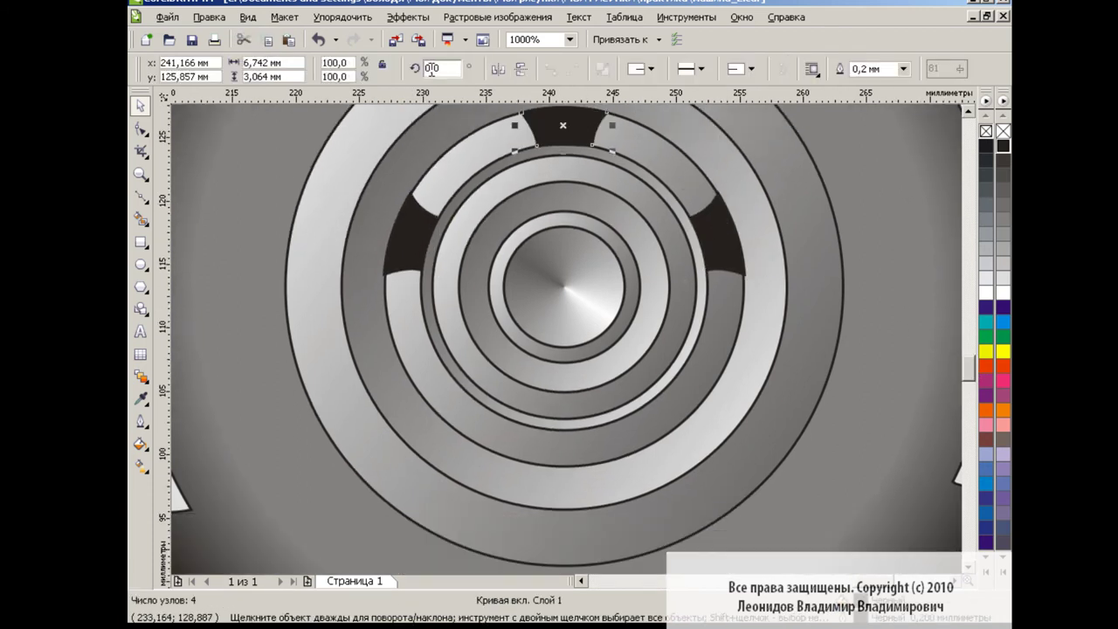
pyautogui.write('144')
pyautogui.press('Return')
pyautogui.moveTo(562, 128)
pyautogui.mouseDown()
pyautogui.moveTo(462, 419)
pyautogui.moveTo(666, 420)
pyautogui.mouseUp()
pyautogui.click(289, 40)
pyautogui.click(520, 69)
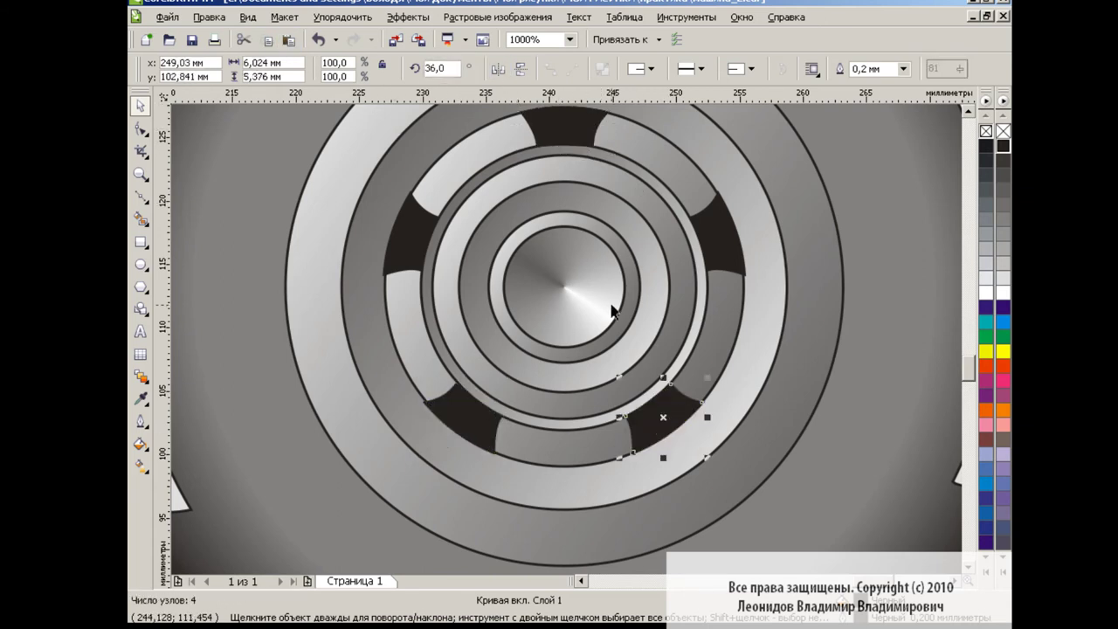
pyautogui.click(870, 322)
# Zoom to 1200% and make a shorter copy of the top spoke on the inner ring.
pyautogui.write('1200')
pyautogui.press('Return')
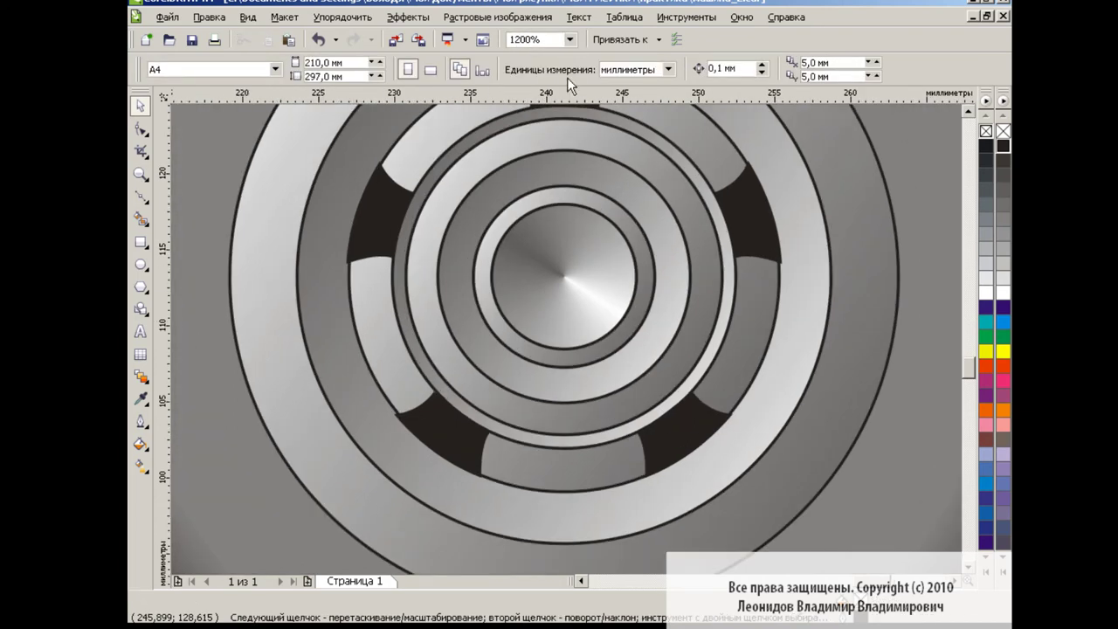
pyautogui.scroll(-1, 966, 360)
pyautogui.click(490, 128)
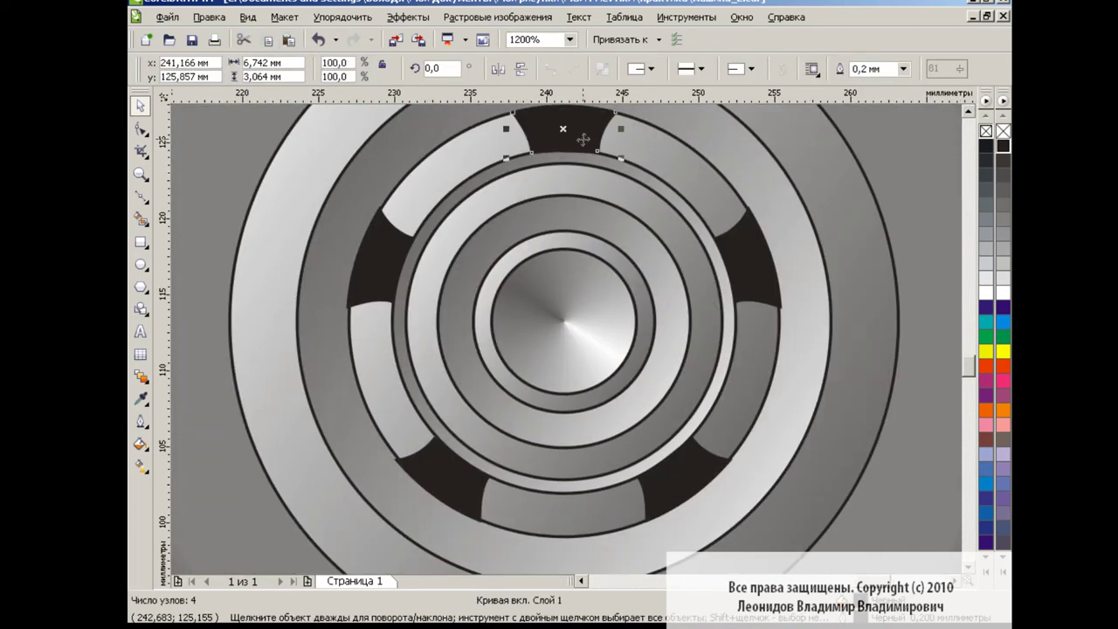
pyautogui.moveTo(563, 129); pyautogui.dragTo(570, 210)
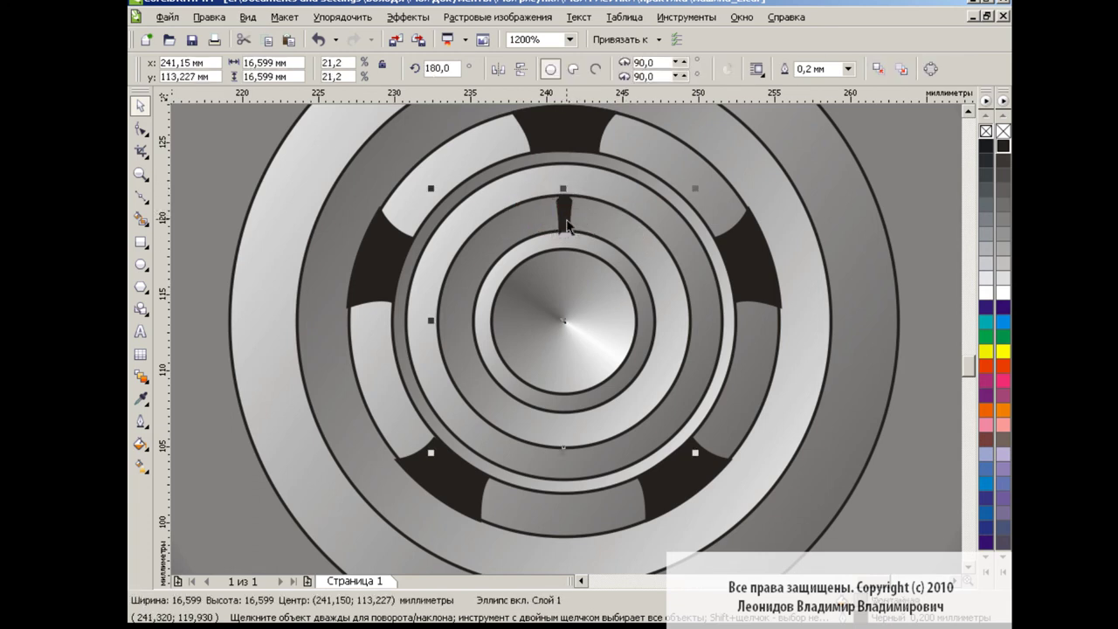
# Give the small sliver a linear grey-to-white gradient.
pyautogui.press('F10')
pyautogui.click(558, 229)
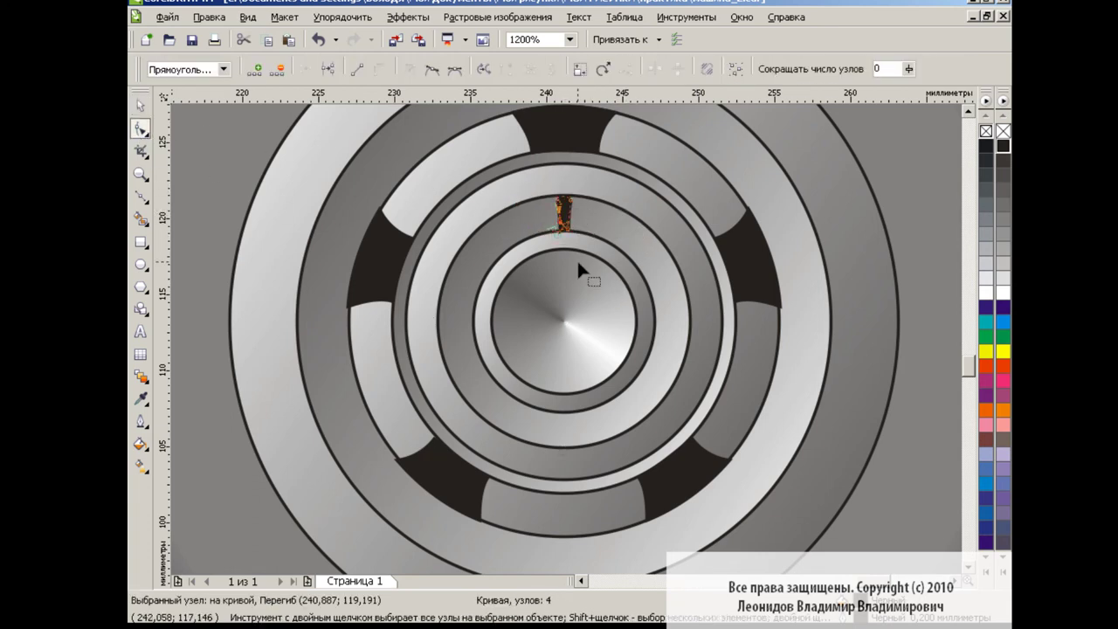
pyautogui.press('space')
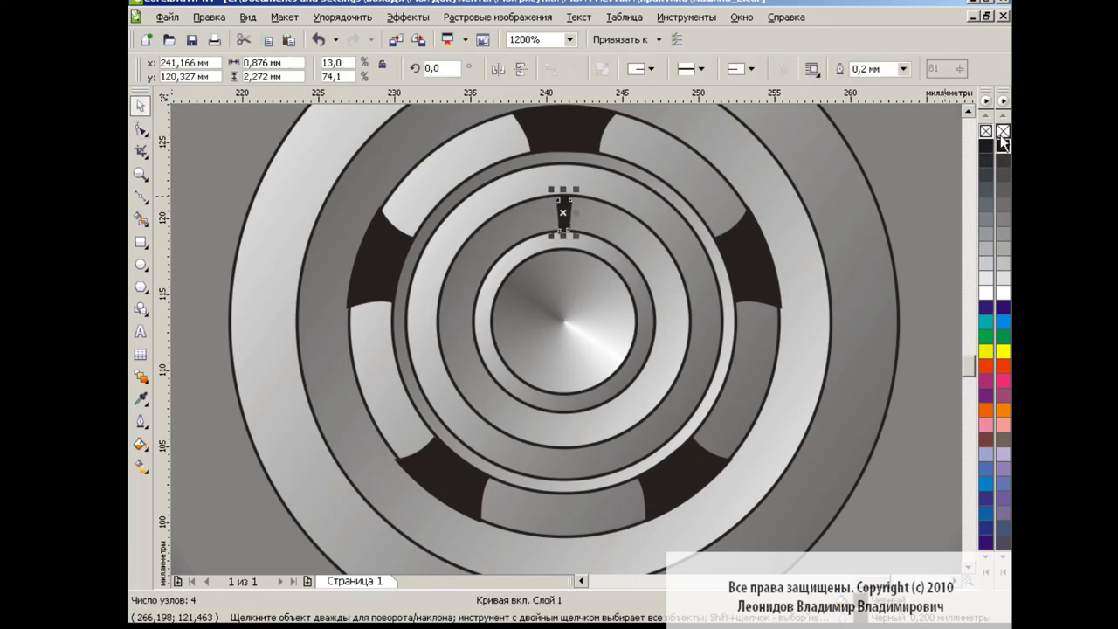
pyautogui.click(140, 466)
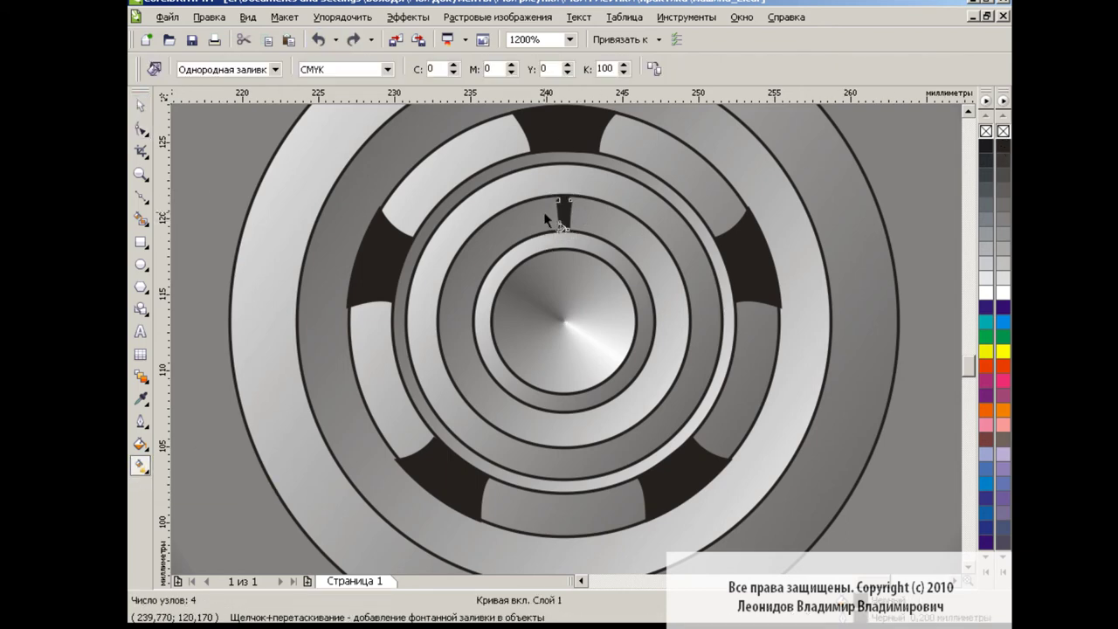
pyautogui.moveTo(543, 211); pyautogui.dragTo(601, 211)
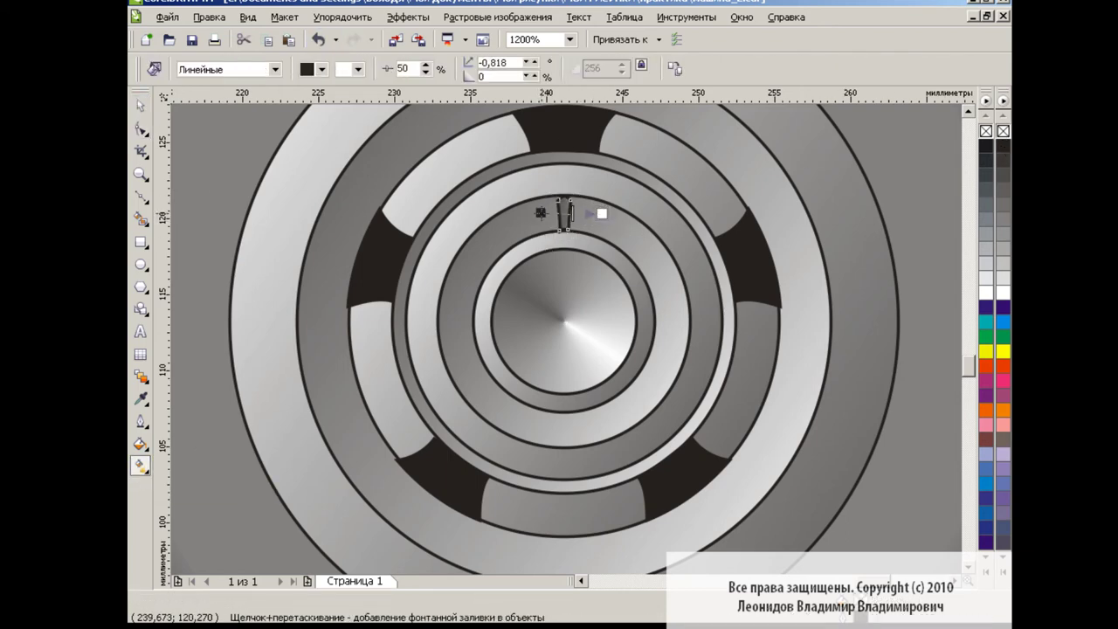
pyautogui.press('space')
pyautogui.press('space')
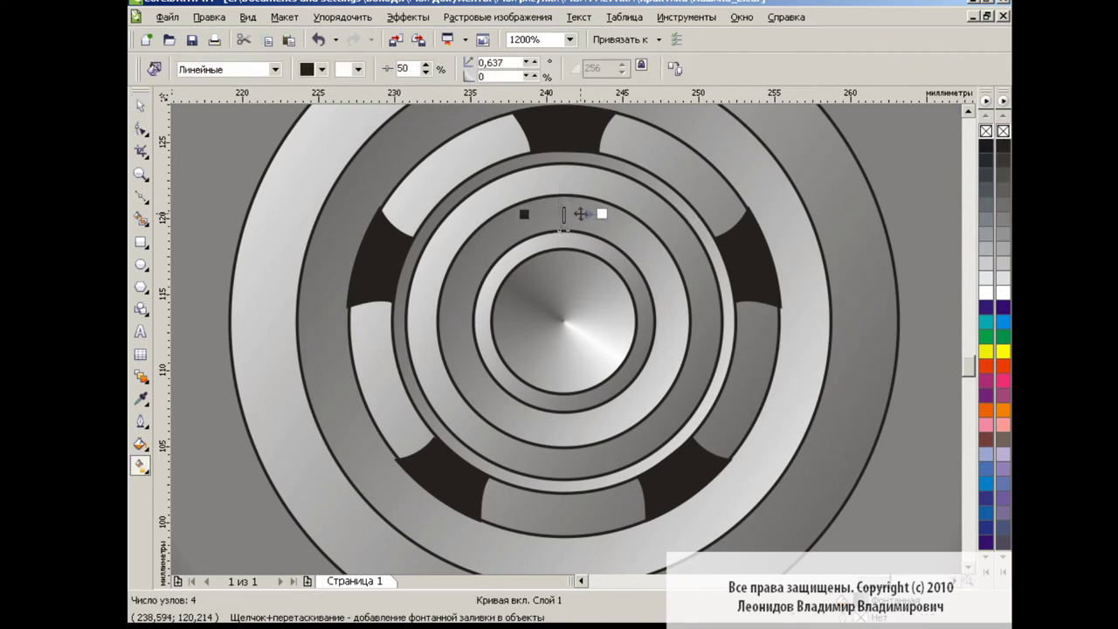
pyautogui.click(322, 69)
pyautogui.click(340, 88)
pyautogui.moveTo(524, 214); pyautogui.dragTo(542, 216)
pyautogui.press('space')
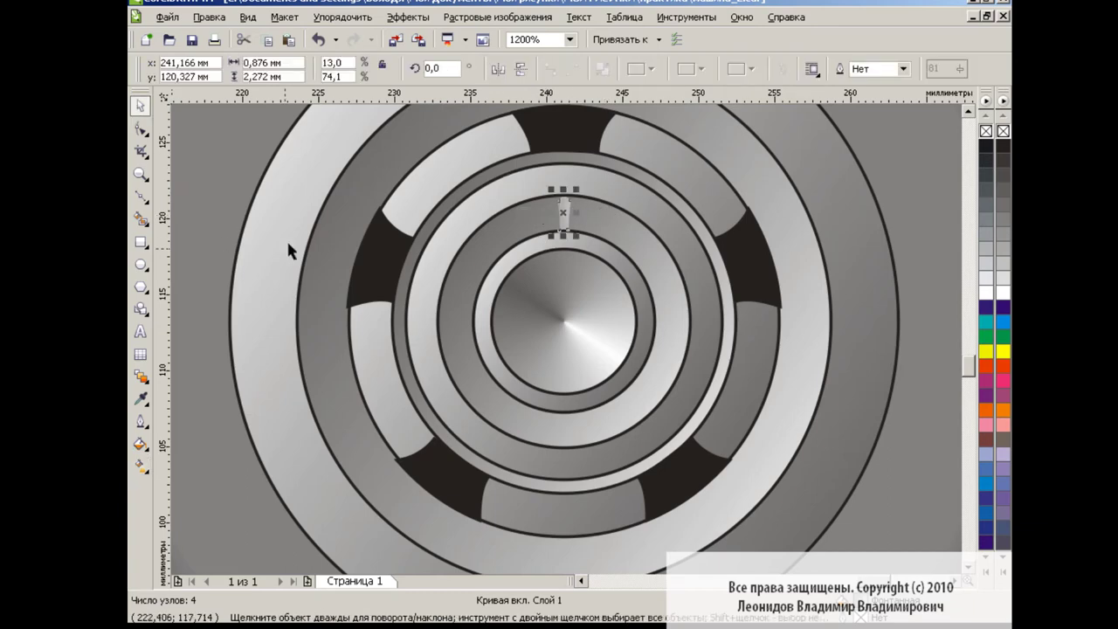
# Copy the sliver to the ring's bottom, group both, and repeat them every 9° around the hub.
pyautogui.moveTo(563, 213); pyautogui.dragTo(563, 428)
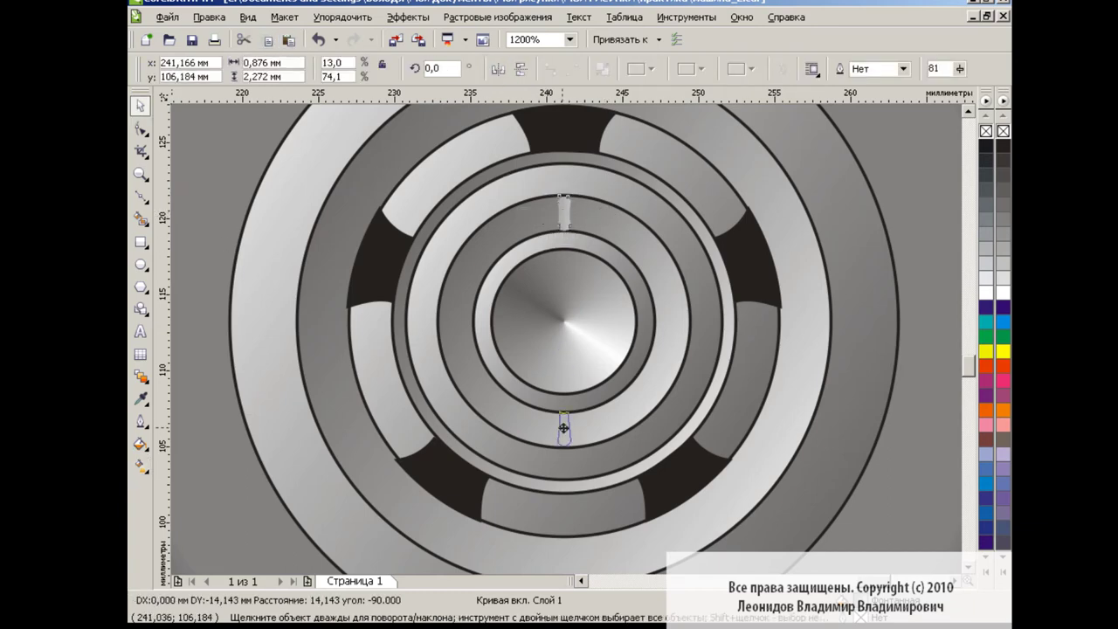
pyautogui.keyDown('shift'); pyautogui.click(569, 217); pyautogui.keyUp('shift')
pyautogui.hotkey('ctrl', 'g')
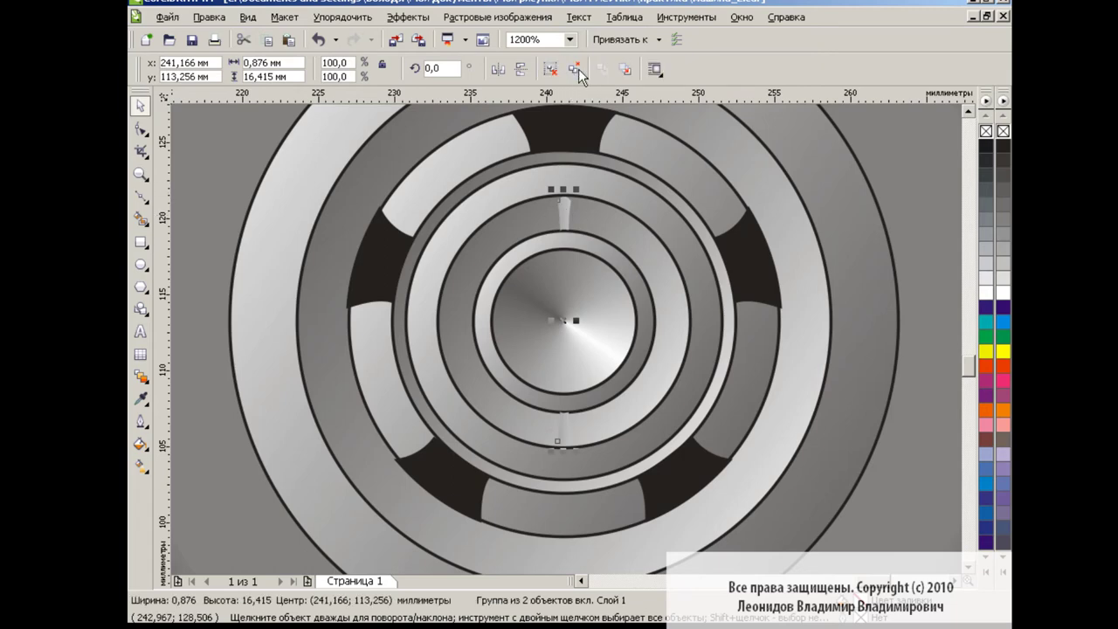
pyautogui.click(342, 16)
pyautogui.moveTo(374, 36)
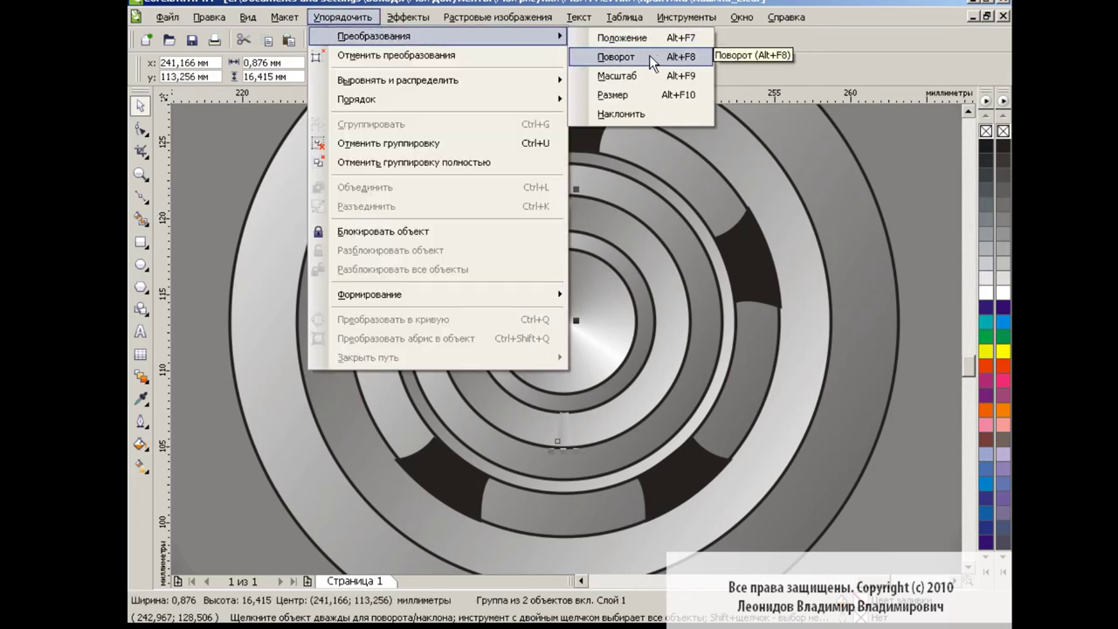
pyautogui.click(616, 57)
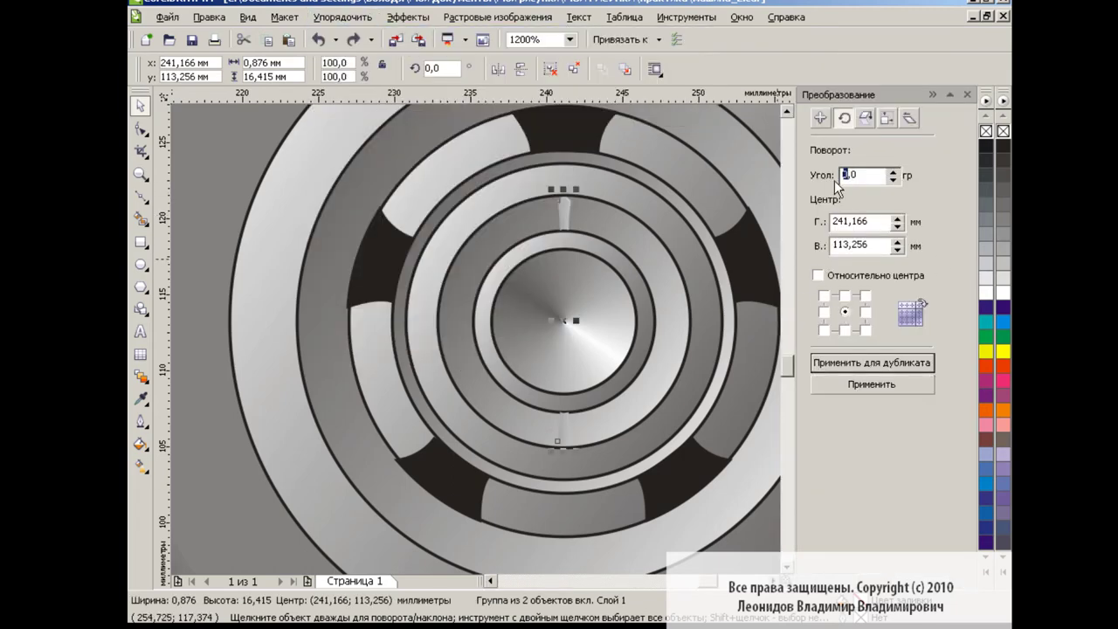
pyautogui.write('9')
pyautogui.click(872, 363)
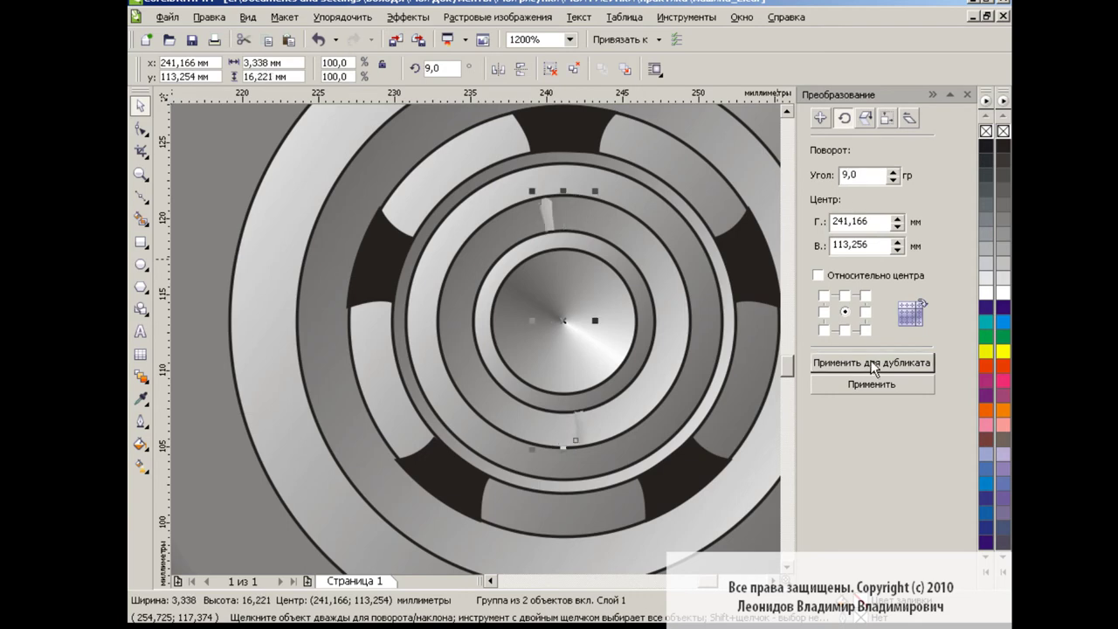
pyautogui.click(872, 363)
# Zoom to 400% to view the whole wheel and deselect everything.
pyautogui.click(212, 175)
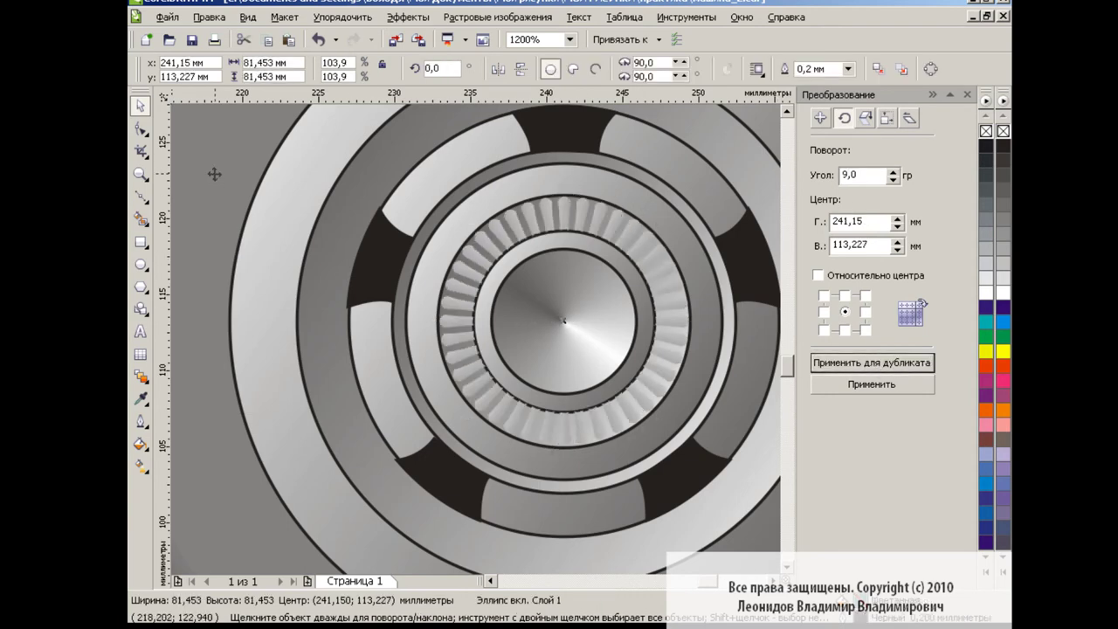
pyautogui.click(569, 39)
pyautogui.click(541, 174)
pyautogui.click(758, 498)
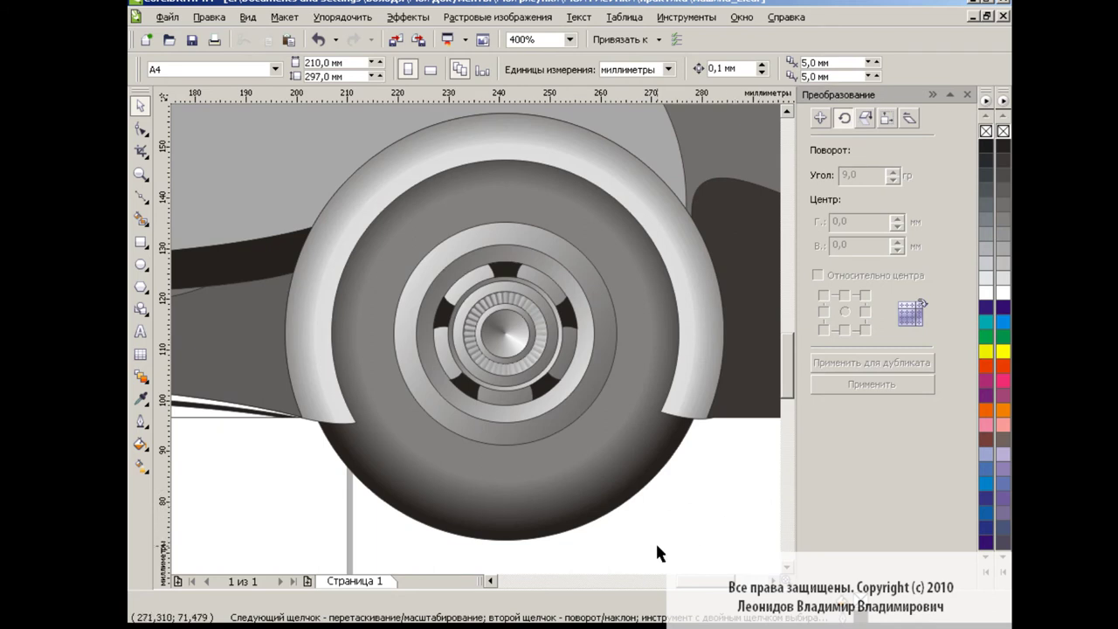
# Copy the tyre ellipse, shrink it to 49.757 mm, fill it light grey and send it behind the hub.
pyautogui.moveTo(655, 543); pyautogui.dragTo(367, 218)
pyautogui.click(711, 485)
pyautogui.click(638, 441)
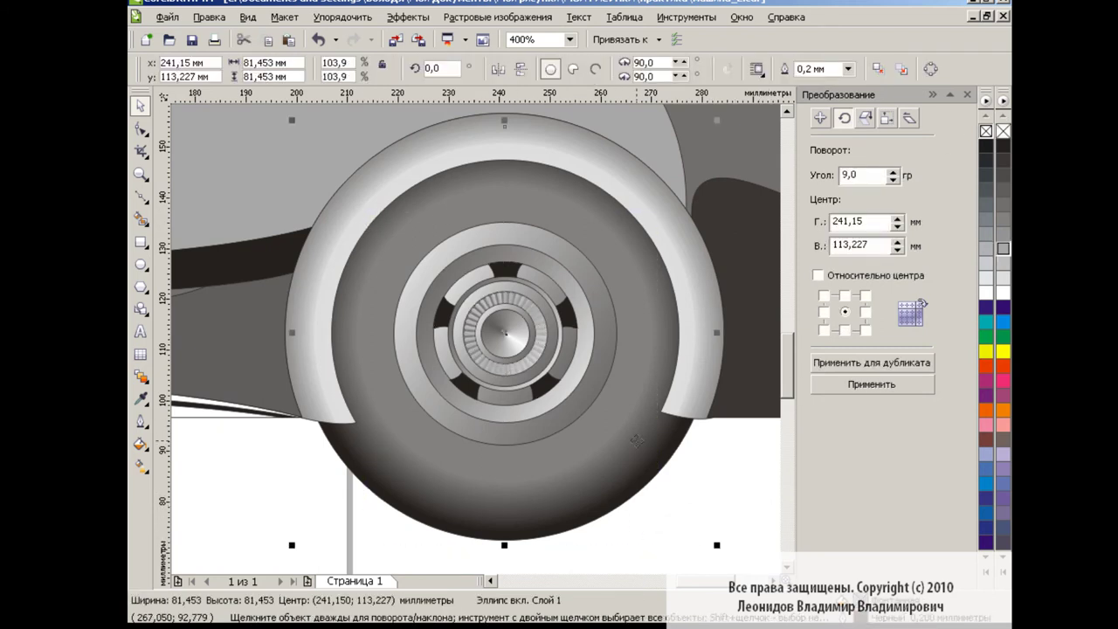
pyautogui.click(288, 40)
pyautogui.hotkey('shift', 'pagedown')
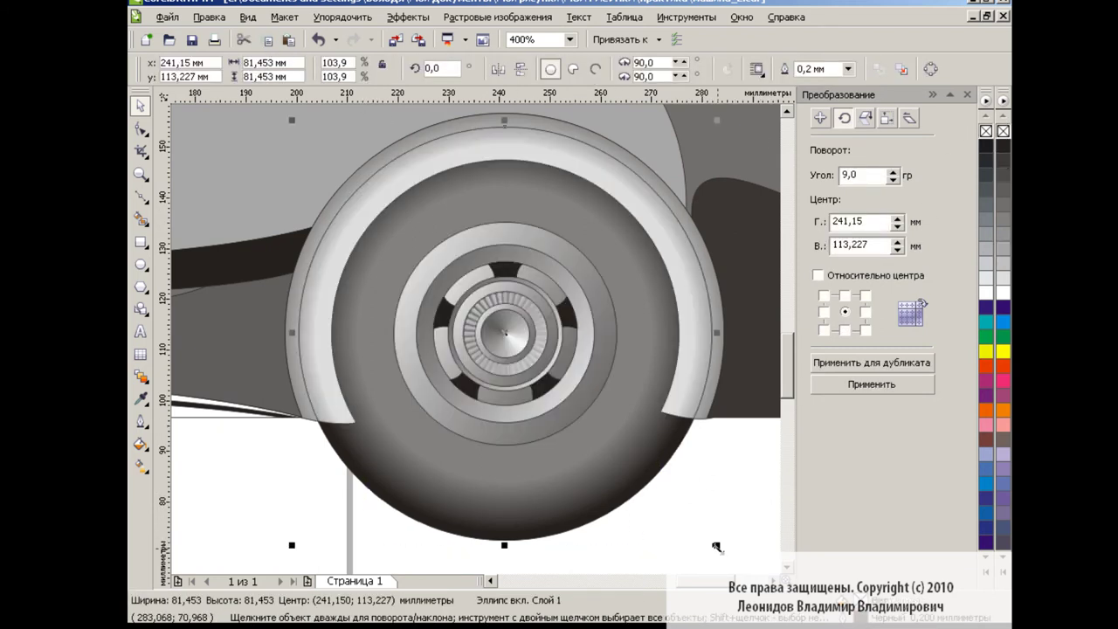
pyautogui.moveTo(716, 546); pyautogui.dragTo(646, 472)
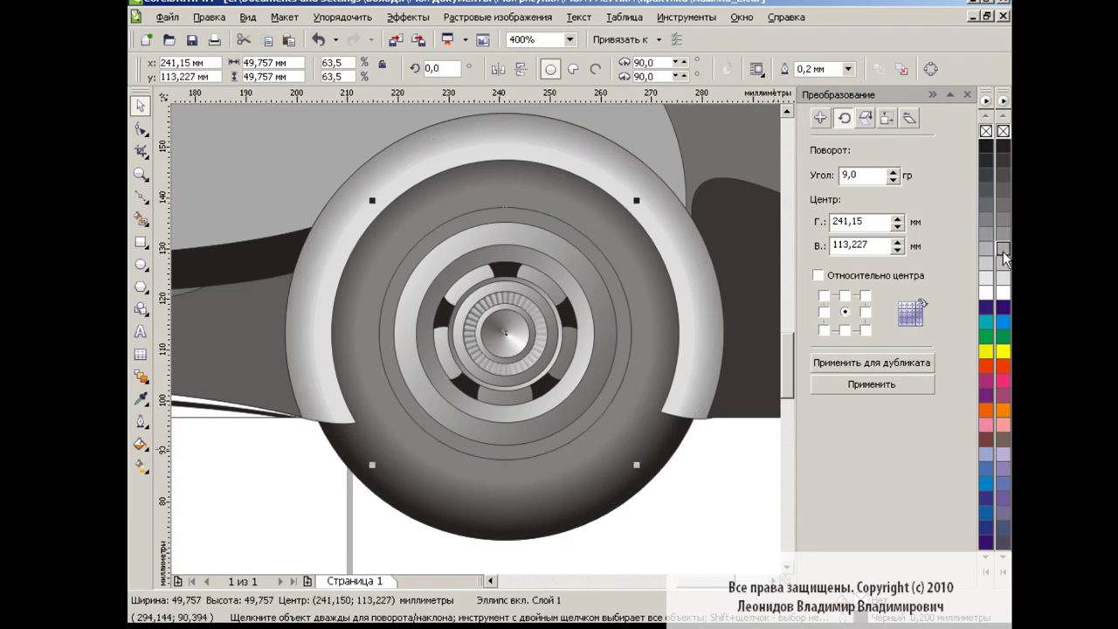
pyautogui.click(1003, 253)
pyautogui.hotkey('ctrl', 'pagedown')
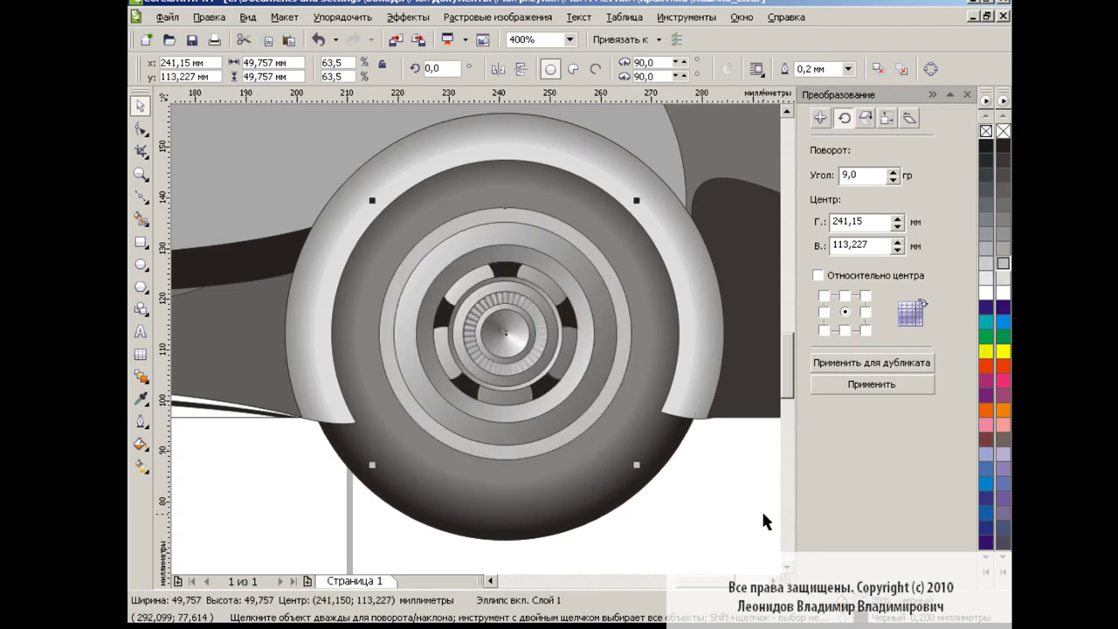
pyautogui.hotkey('ctrl', 'pagedown')
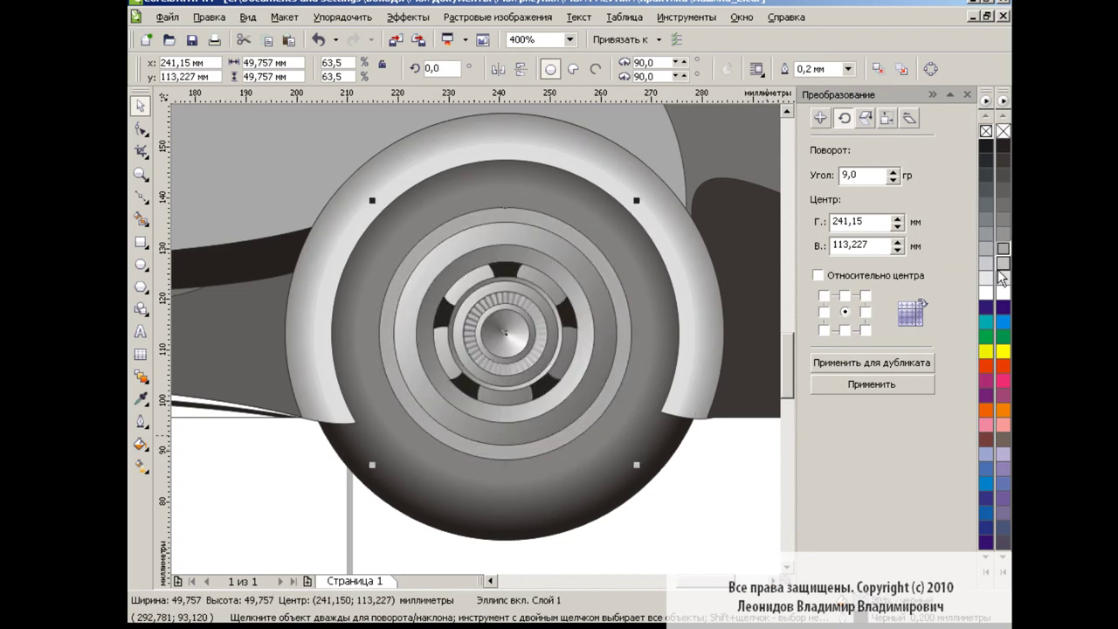
# Group the hub parts together with the grey disc.
pyautogui.click(966, 94)
pyautogui.moveTo(748, 544); pyautogui.dragTo(282, 150)
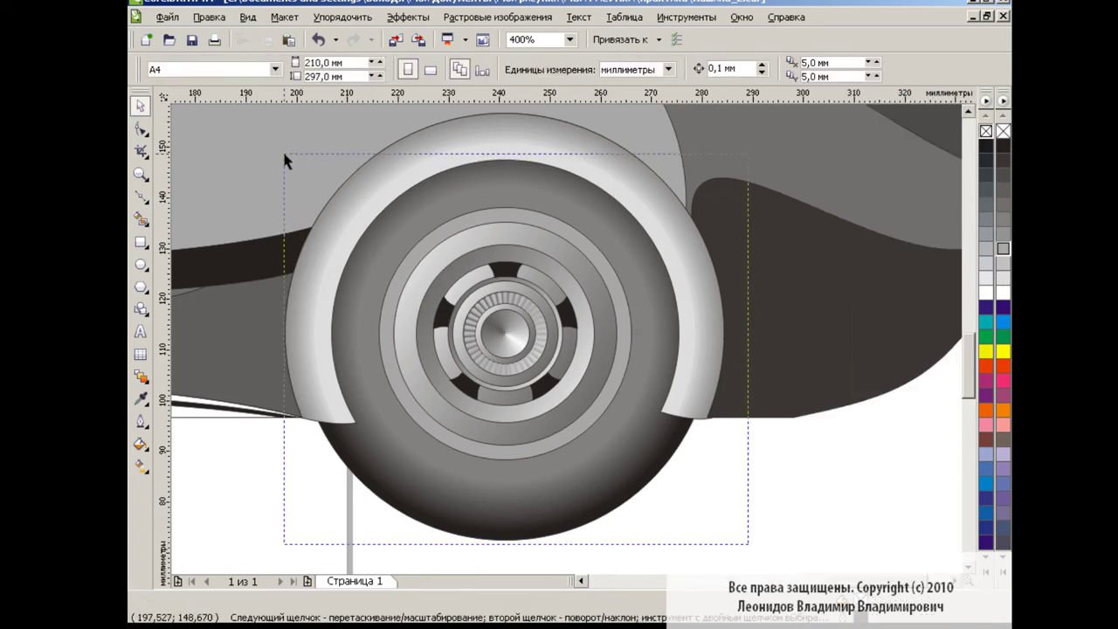
pyautogui.moveTo(863, 561); pyautogui.dragTo(250, 155)
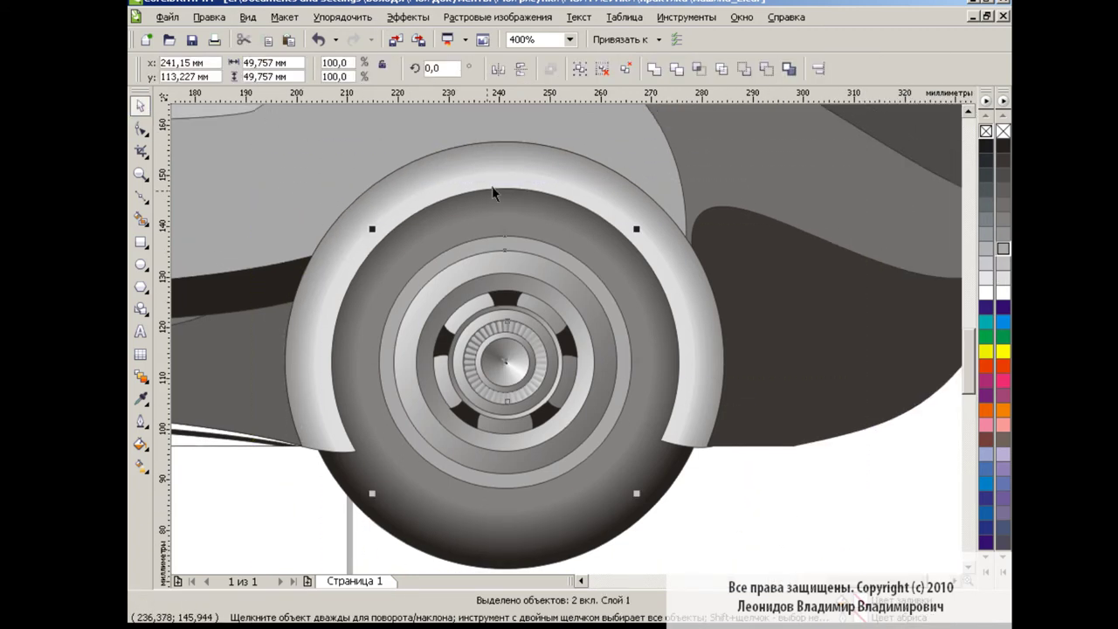
pyautogui.hotkey('ctrl', 'g')
# At 200% zoom, remove the hub outlines and group the hub with the tyre.
pyautogui.click(569, 39)
pyautogui.click(524, 149)
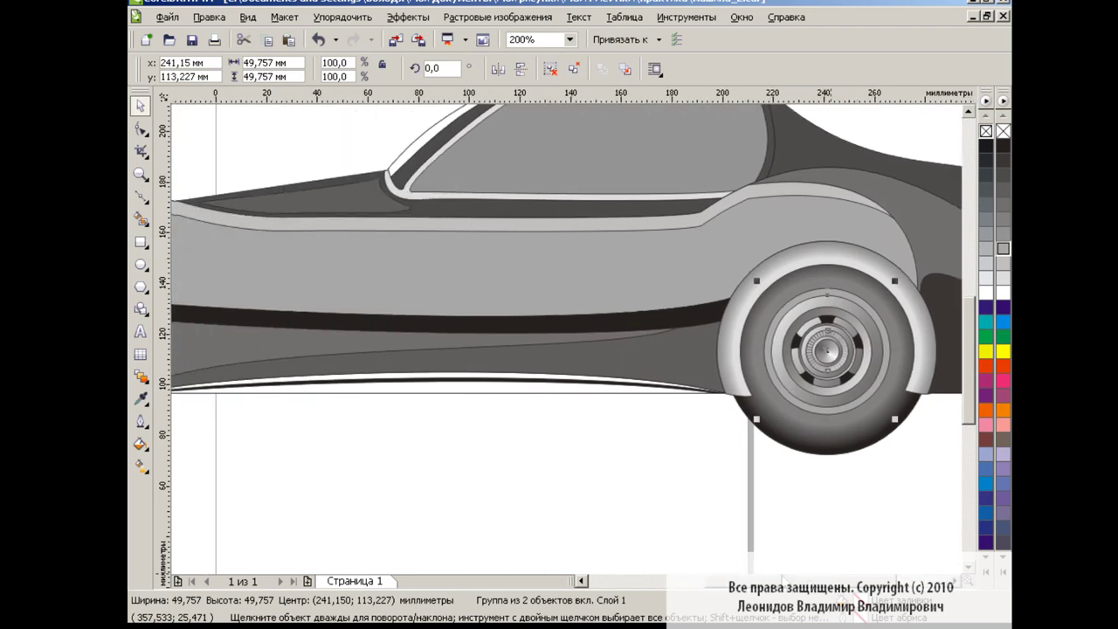
pyautogui.rightClick(1003, 131)
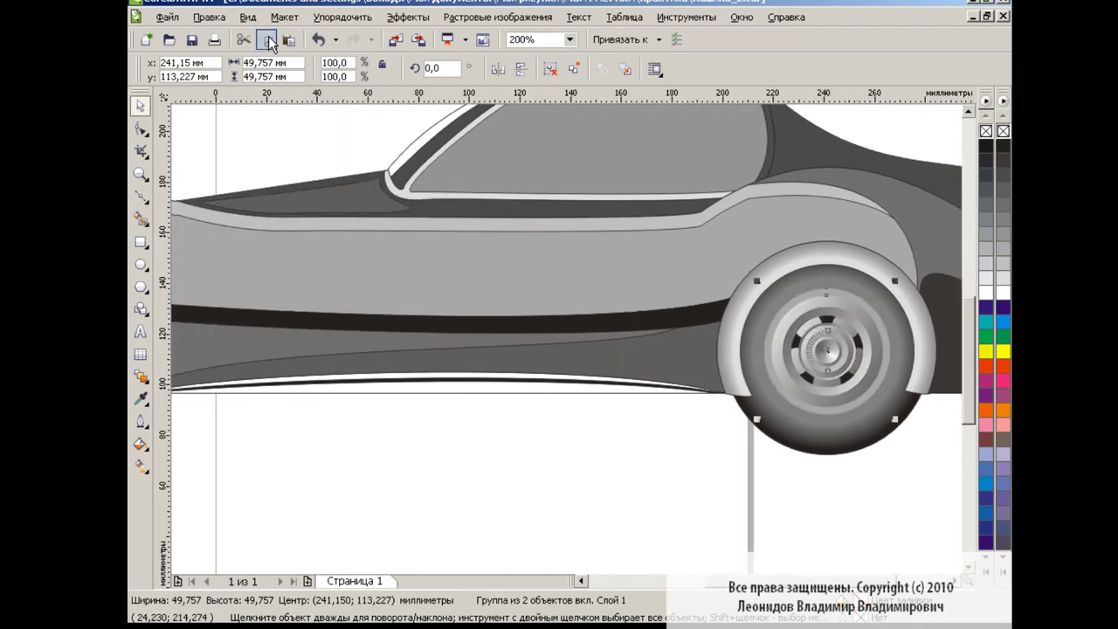
pyautogui.moveTo(830, 353); pyautogui.dragTo(534, 351)
pyautogui.hotkey('ctrl', 'z')
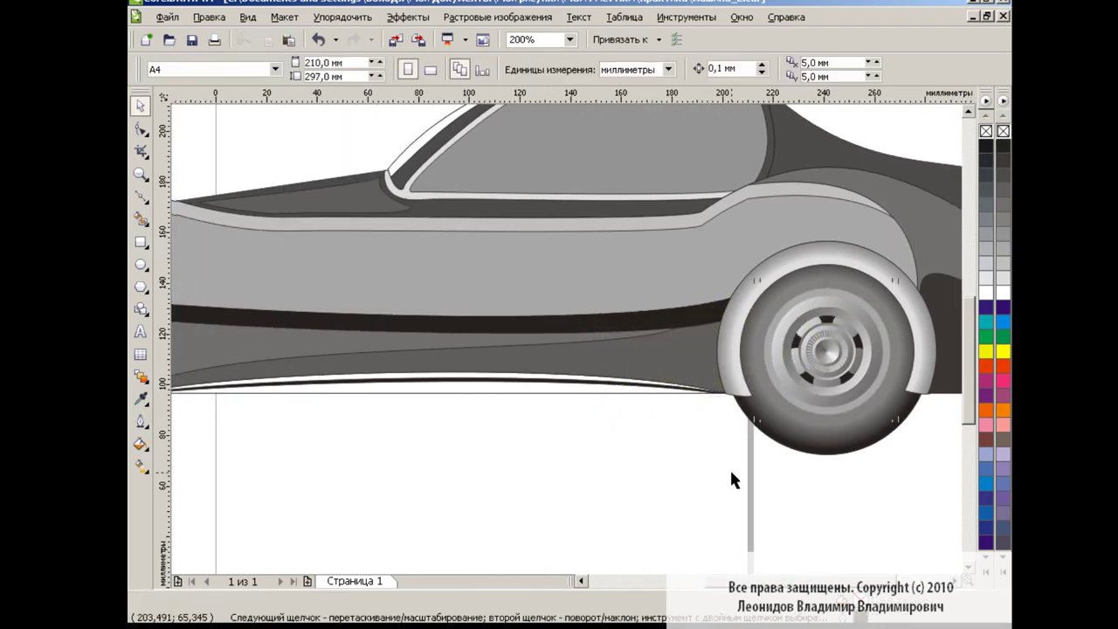
pyautogui.keyDown('shift'); pyautogui.click(744, 316); pyautogui.keyUp('shift')
pyautogui.hotkey('ctrl', 'g')
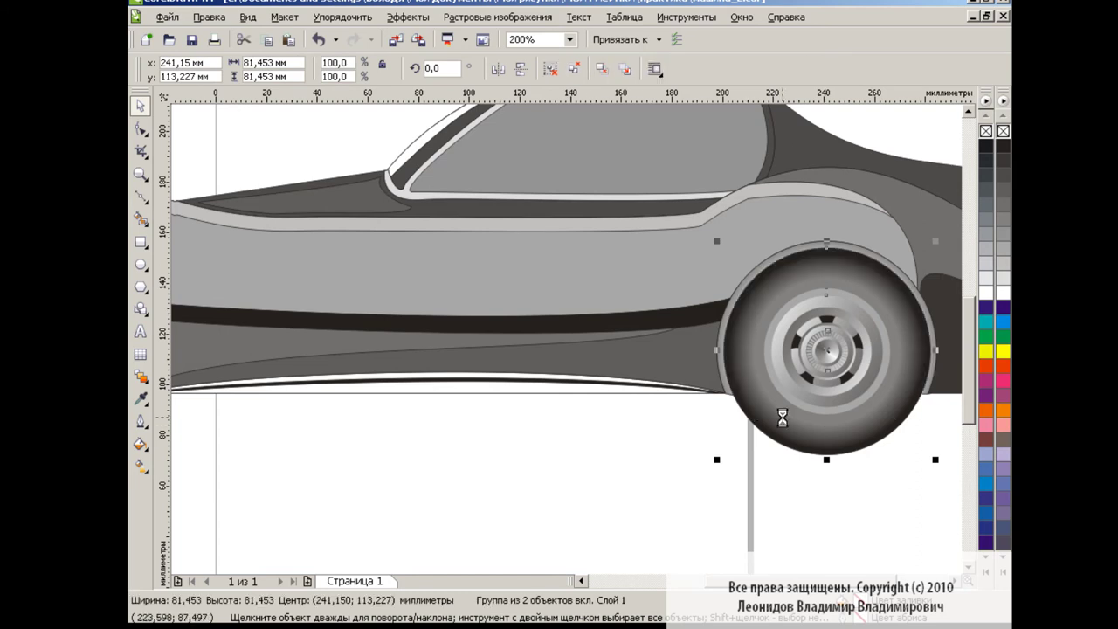
# Move the finished wheel into the car's front arch.
pyautogui.moveTo(782, 419); pyautogui.dragTo(337, 419)
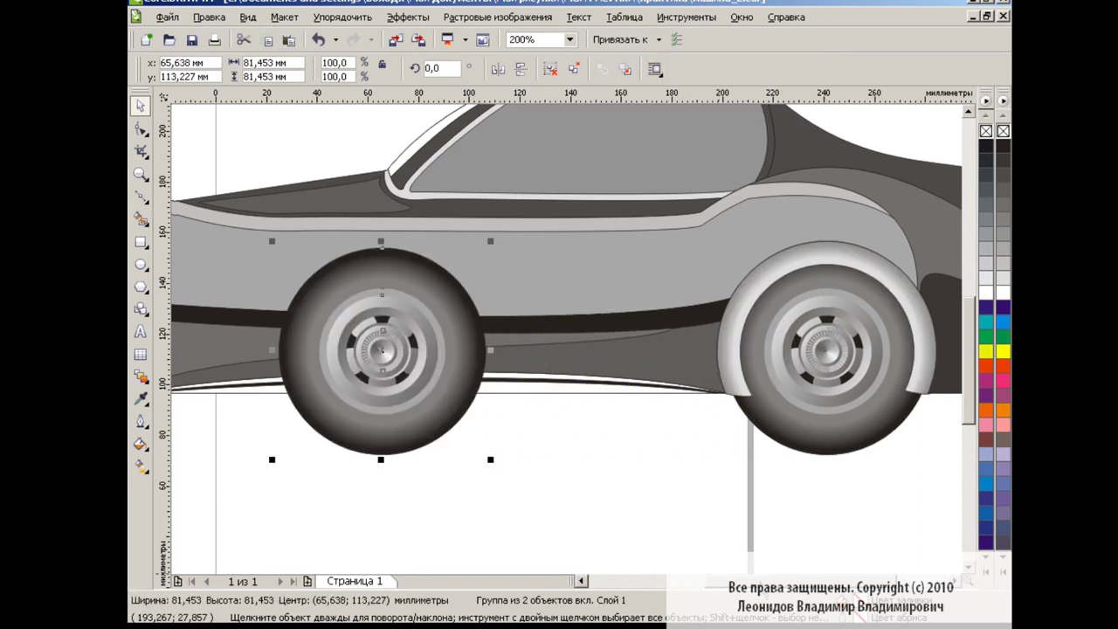
pyautogui.moveTo(760, 580); pyautogui.dragTo(644, 574)
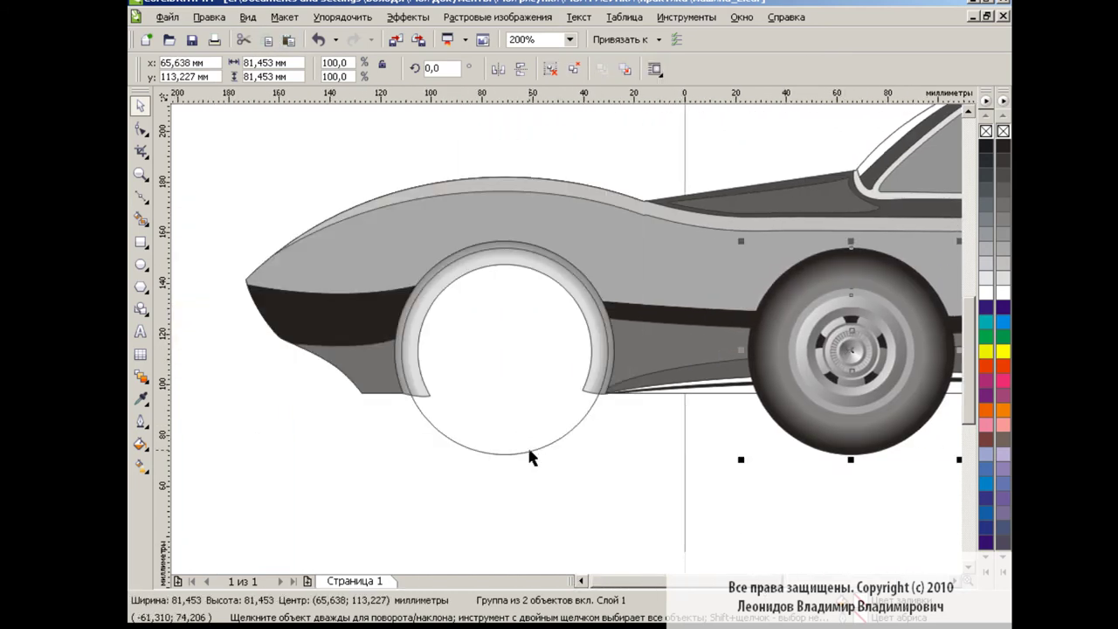
pyautogui.click(578, 424)
pyautogui.moveTo(851, 349); pyautogui.dragTo(502, 349)
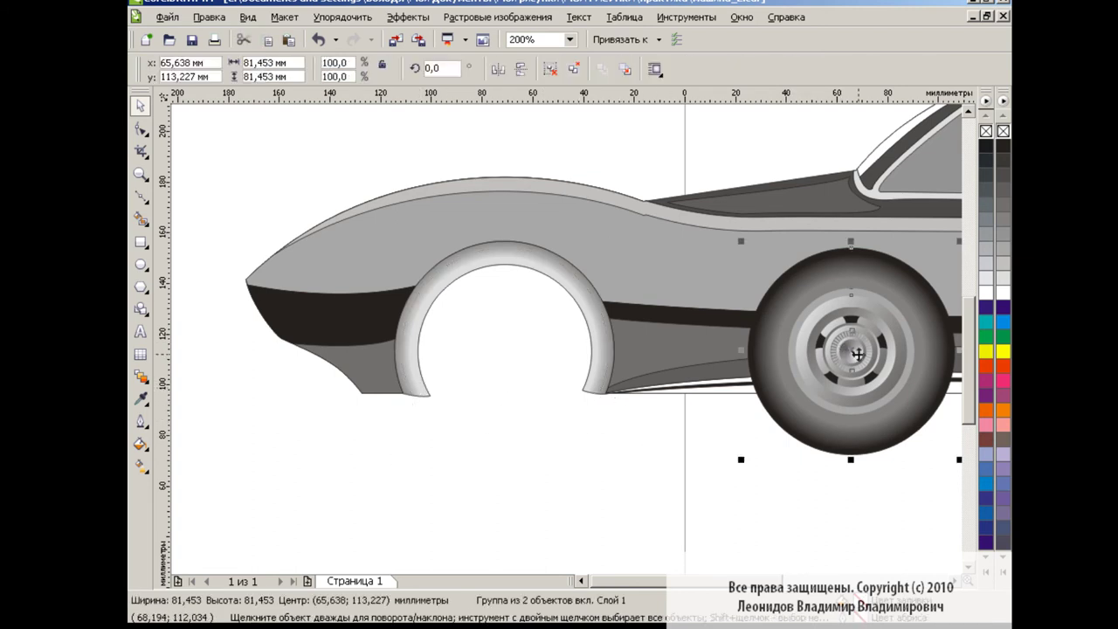
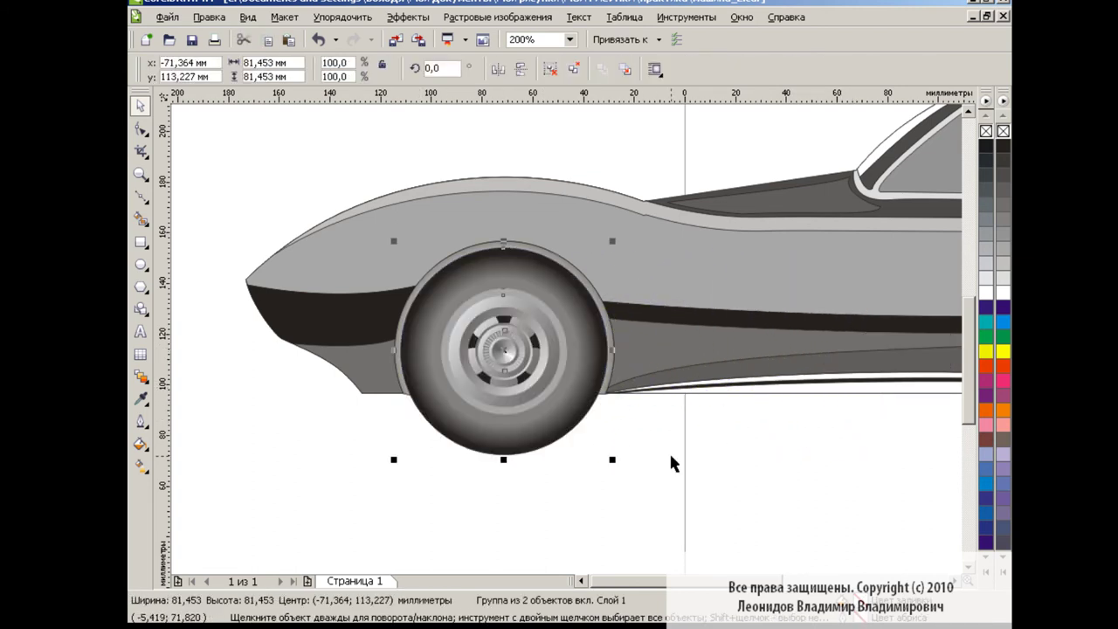
# Send the front wheel behind the car body, zoom out to the whole car, and save.
pyautogui.hotkey('shift', 'pagedown')
pyautogui.click(708, 463)
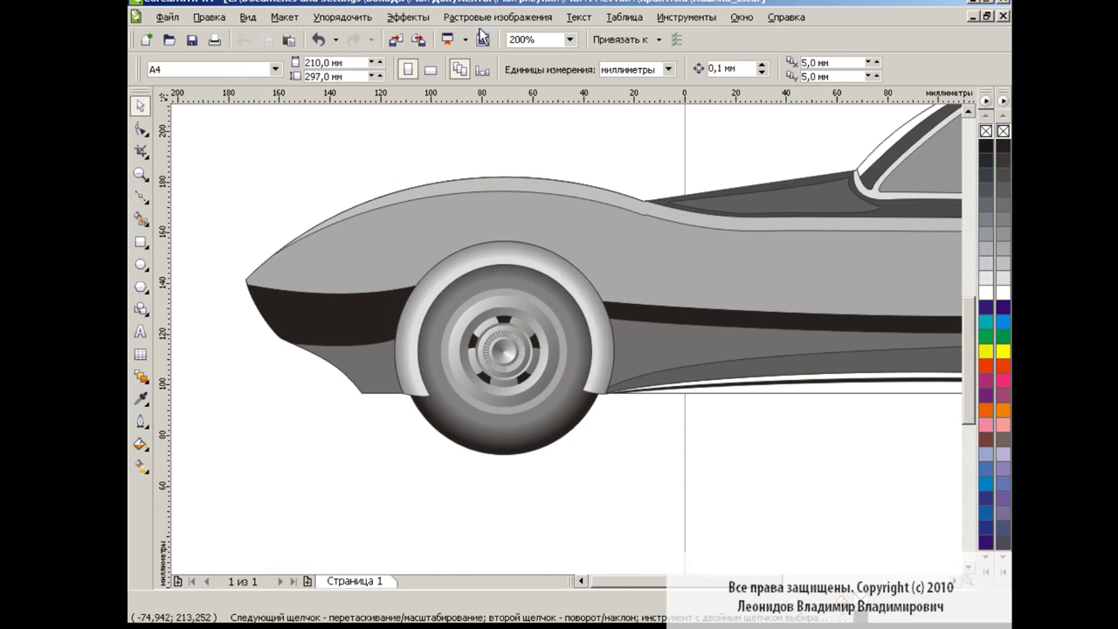
pyautogui.click(569, 39)
pyautogui.click(537, 144)
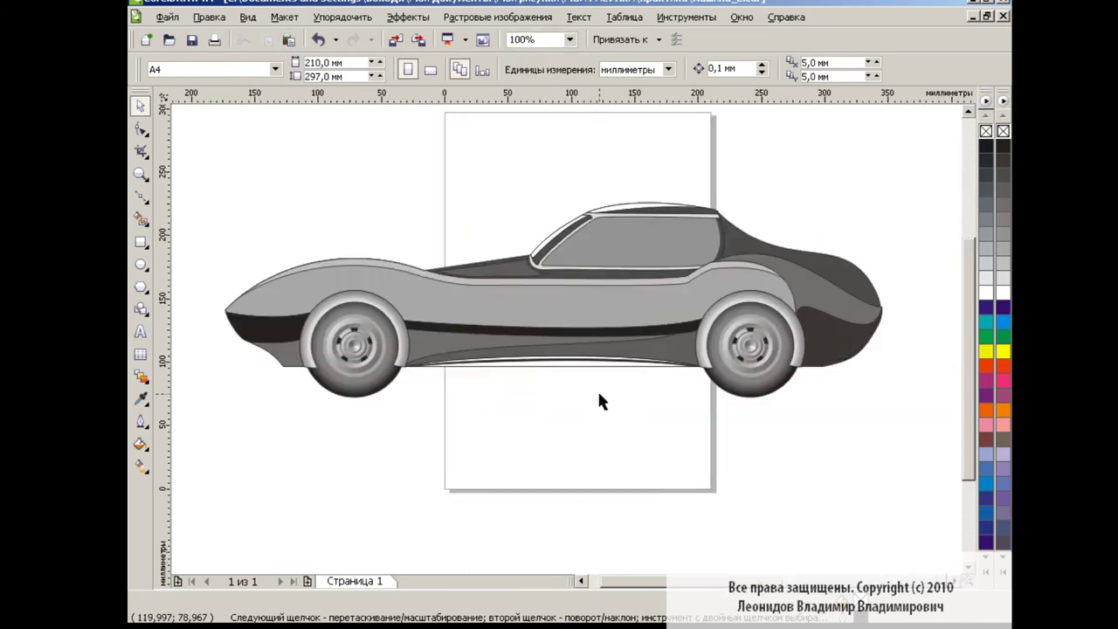
pyautogui.hotkey('ctrl', 's')
# Fill the roof band and rear panel black and give the large body panel a dark fill.
pyautogui.click(655, 207)
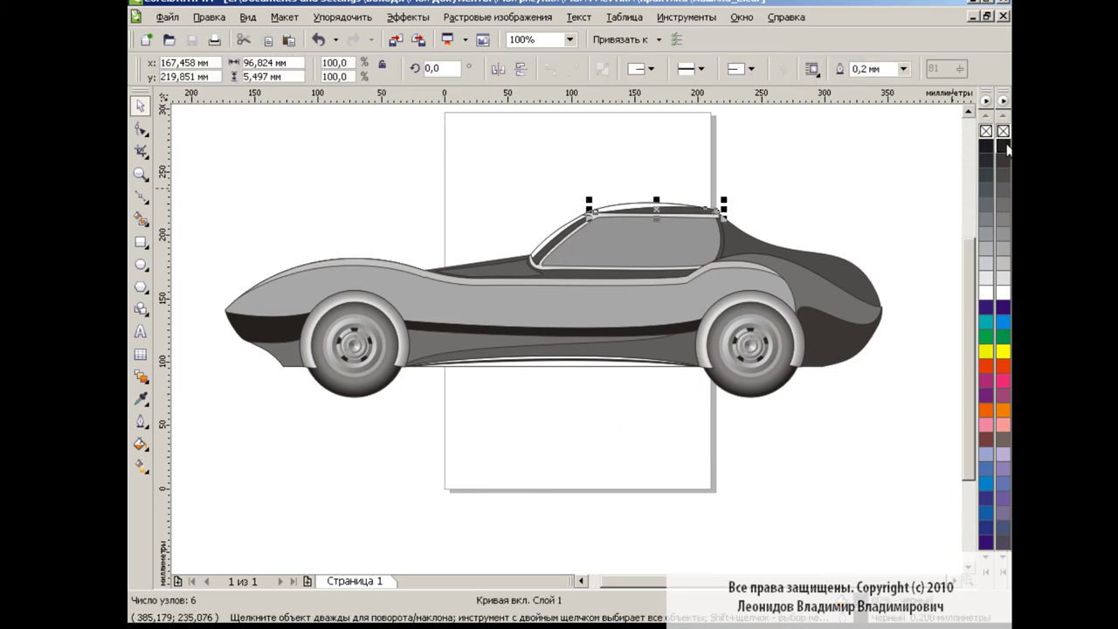
pyautogui.click(987, 145)
pyautogui.click(1004, 147)
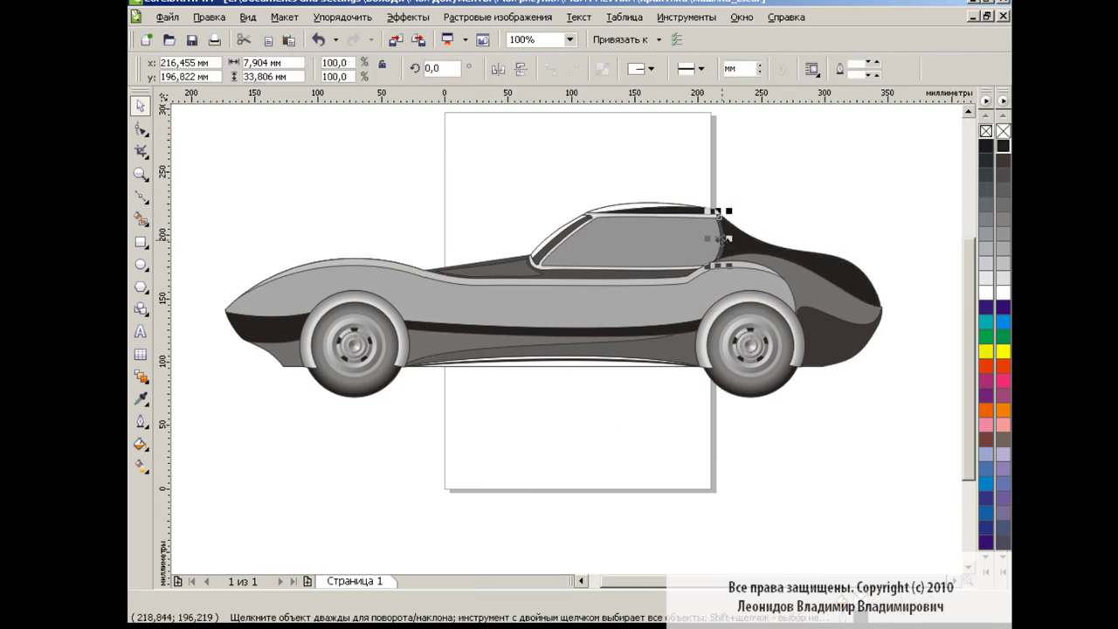
pyautogui.click(612, 409)
pyautogui.click(714, 383)
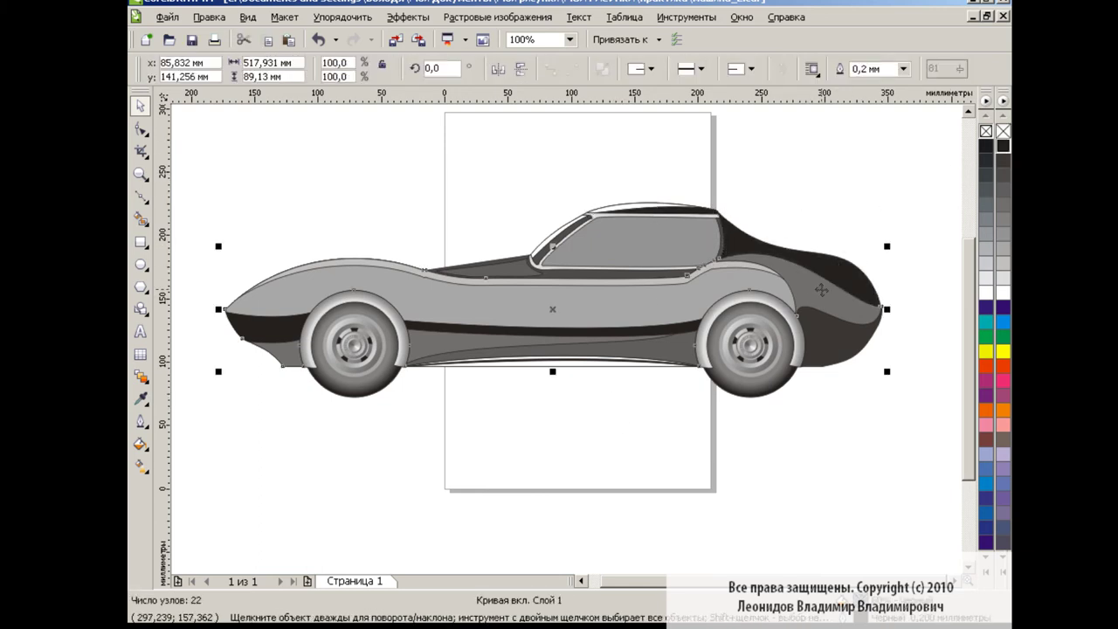
pyautogui.click(985, 162)
pyautogui.click(1002, 178)
pyautogui.click(840, 407)
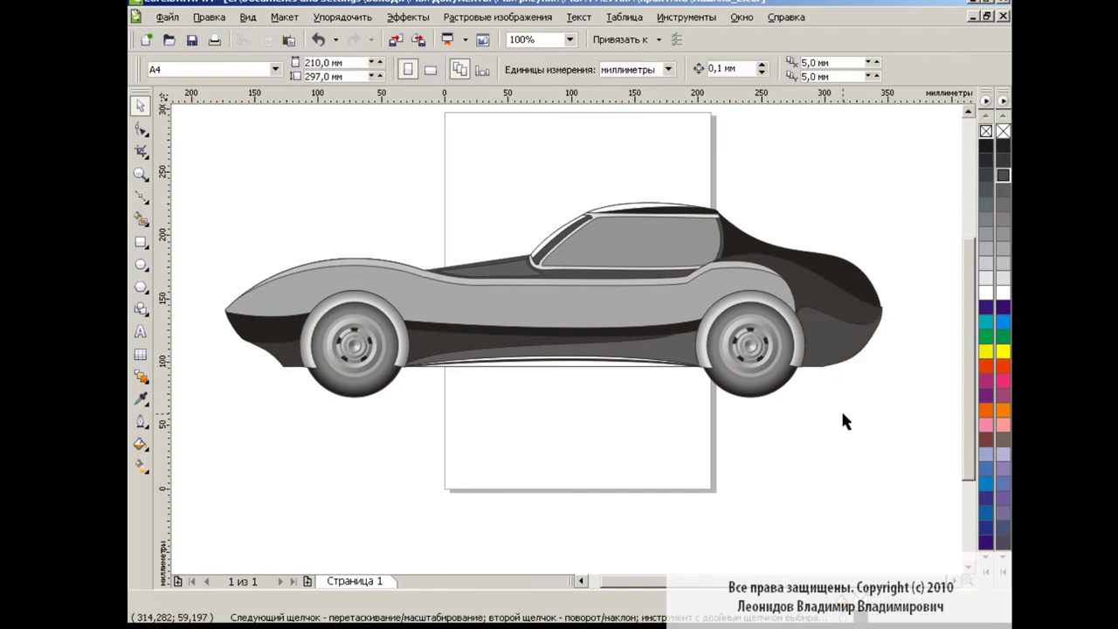
# Darken the whole car body curve and fill the strip under the window black.
pyautogui.click(703, 345)
pyautogui.click(453, 341)
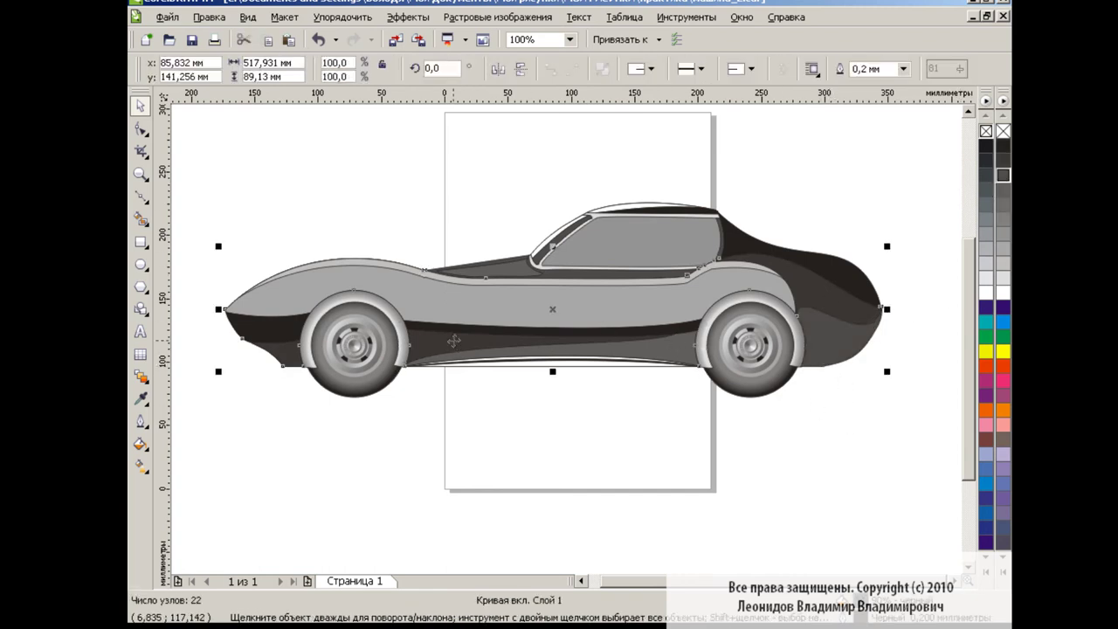
pyautogui.click(1004, 177)
pyautogui.click(814, 415)
pyautogui.click(485, 275)
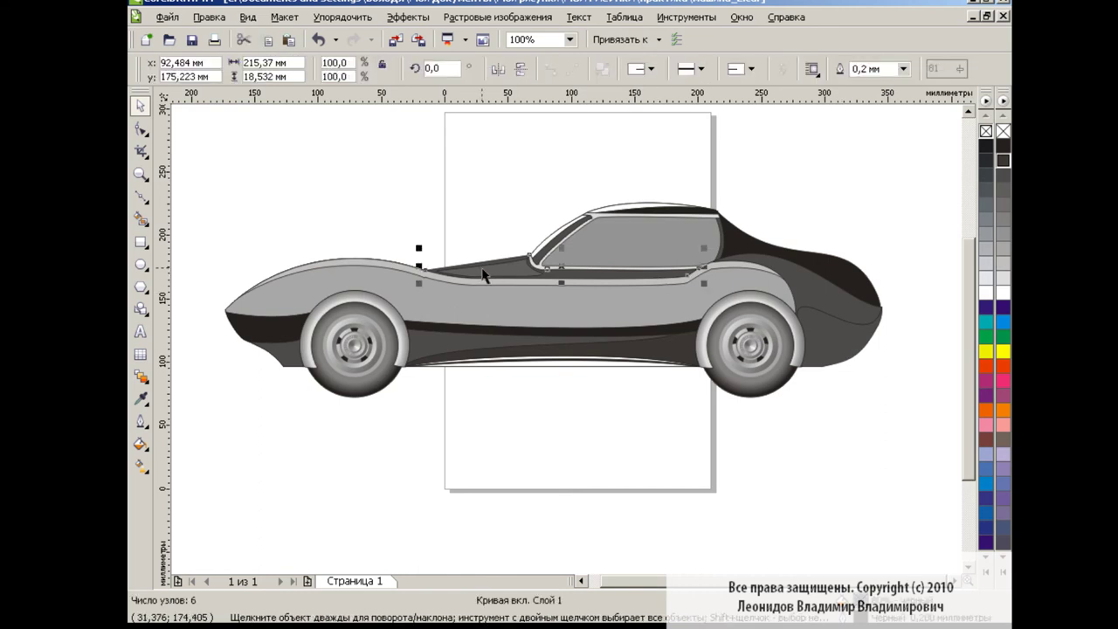
pyautogui.click(1004, 153)
pyautogui.click(632, 431)
# Give the lower strip between the wheels a linear fading transparency.
pyautogui.click(623, 372)
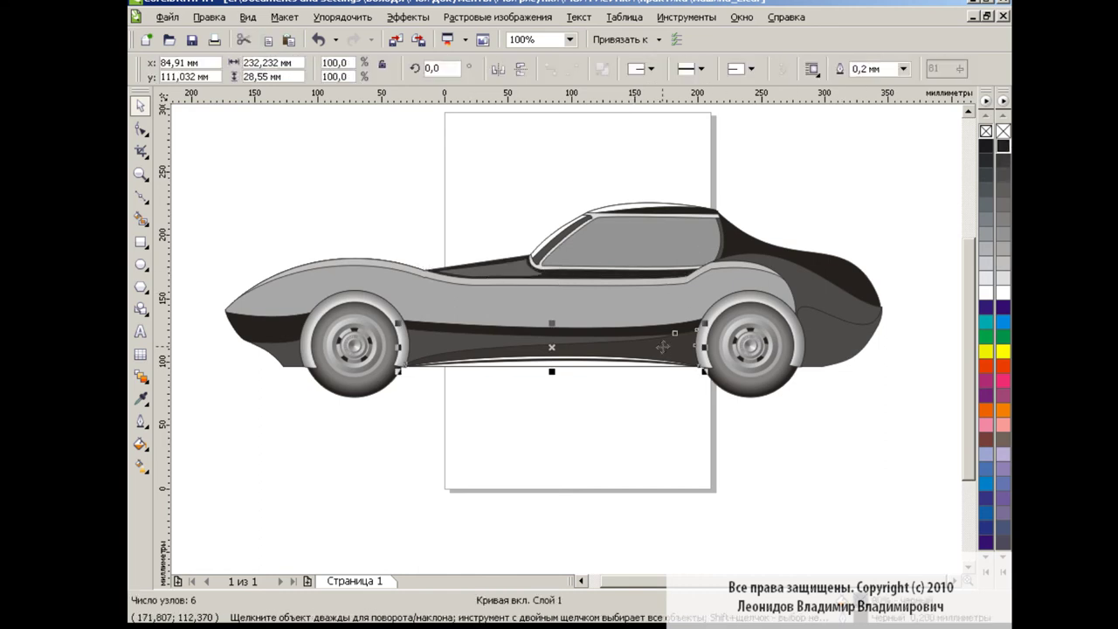
pyautogui.moveTo(141, 377); pyautogui.dragTo(270, 377)
pyautogui.moveTo(562, 327); pyautogui.dragTo(696, 390)
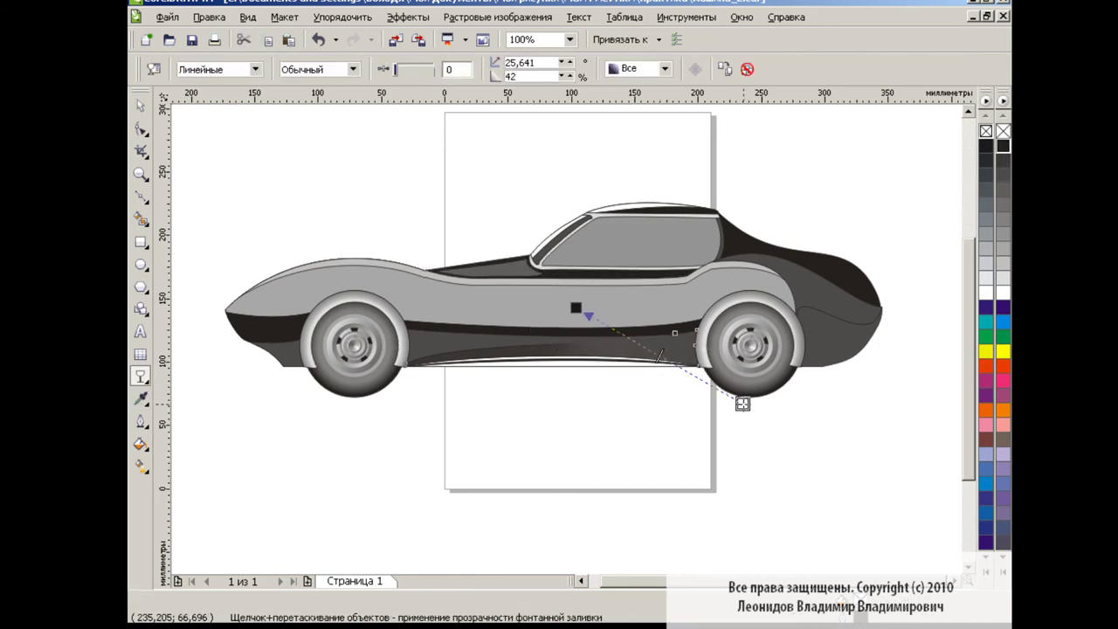
pyautogui.moveTo(510, 308); pyautogui.dragTo(591, 387)
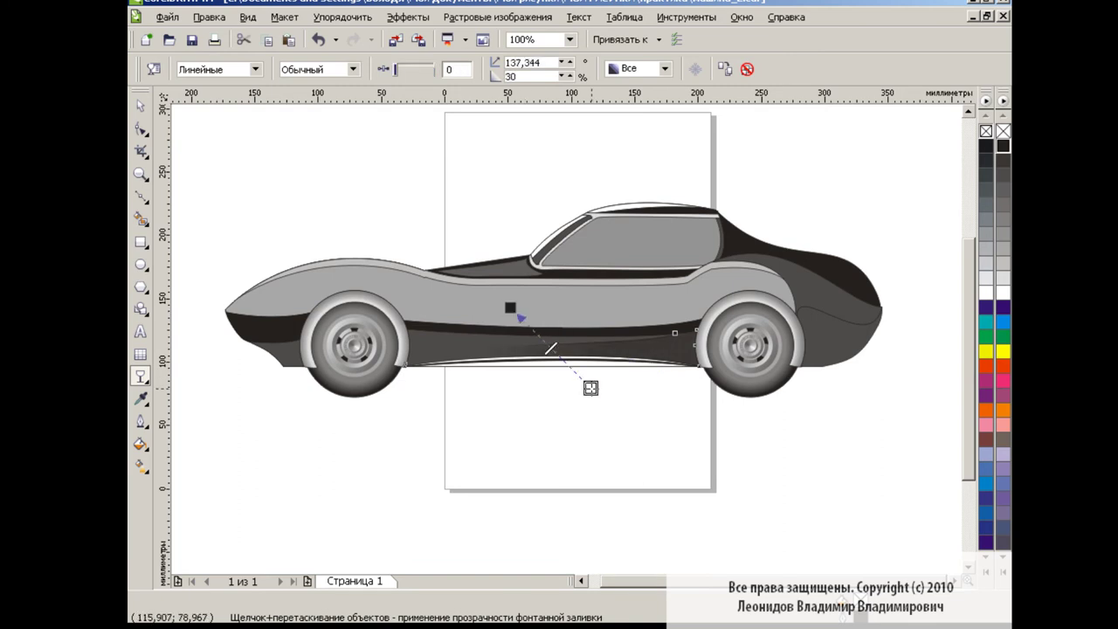
pyautogui.moveTo(509, 304); pyautogui.dragTo(518, 322)
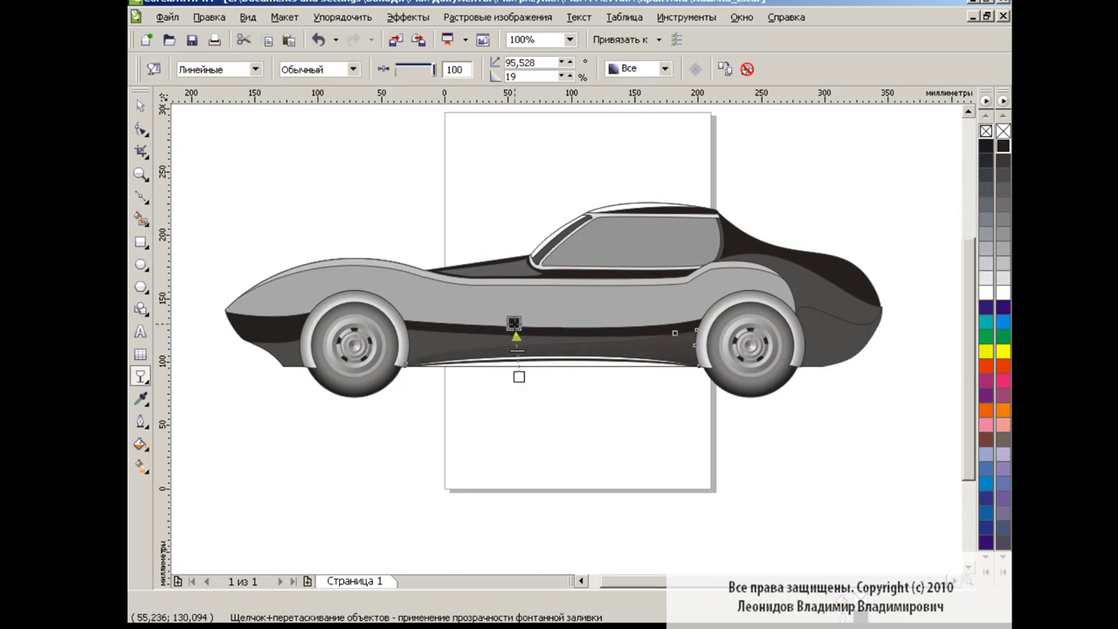
pyautogui.click(141, 106)
pyautogui.click(668, 446)
pyautogui.click(657, 350)
pyautogui.click(647, 402)
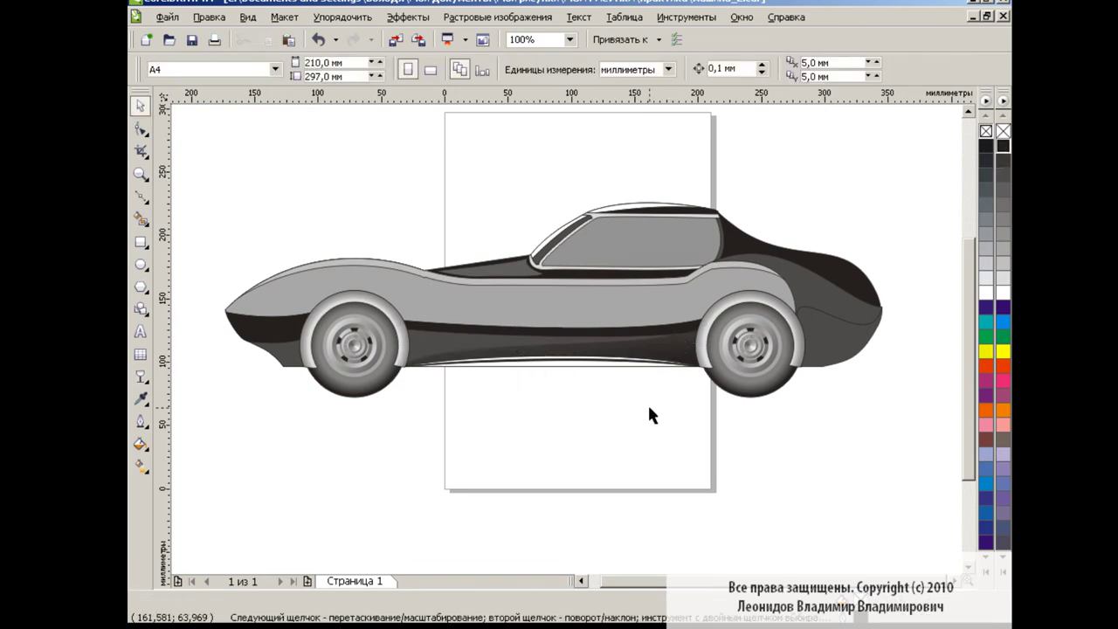
# Set the upper body side's transparency type to Uniform.
pyautogui.click(648, 279)
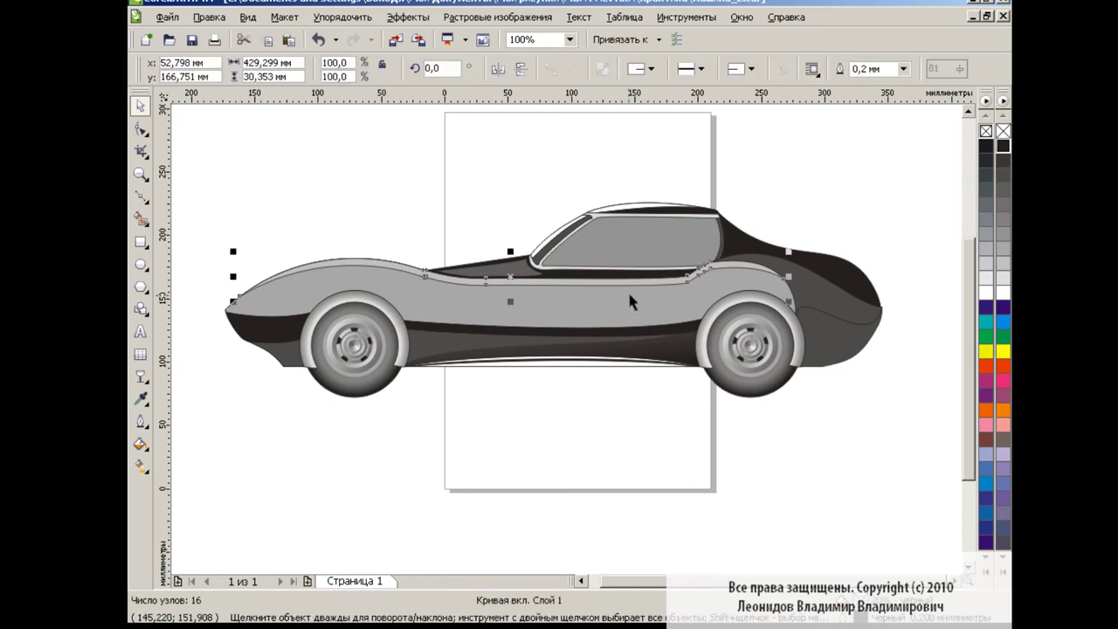
pyautogui.click(141, 376)
pyautogui.moveTo(540, 305); pyautogui.dragTo(540, 237)
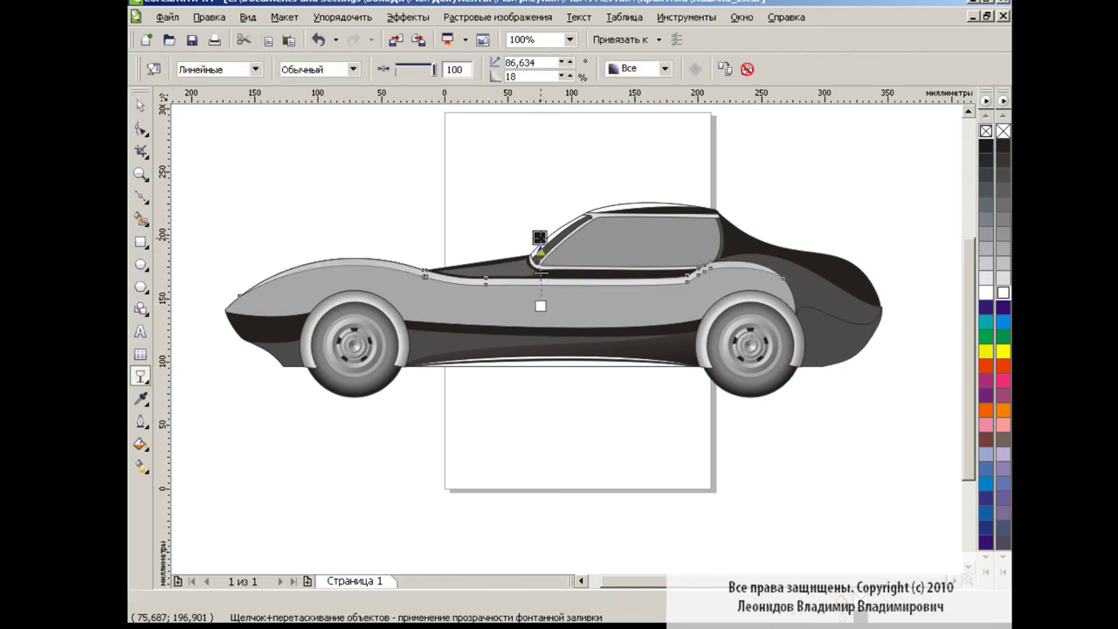
pyautogui.click(255, 69)
pyautogui.click(210, 102)
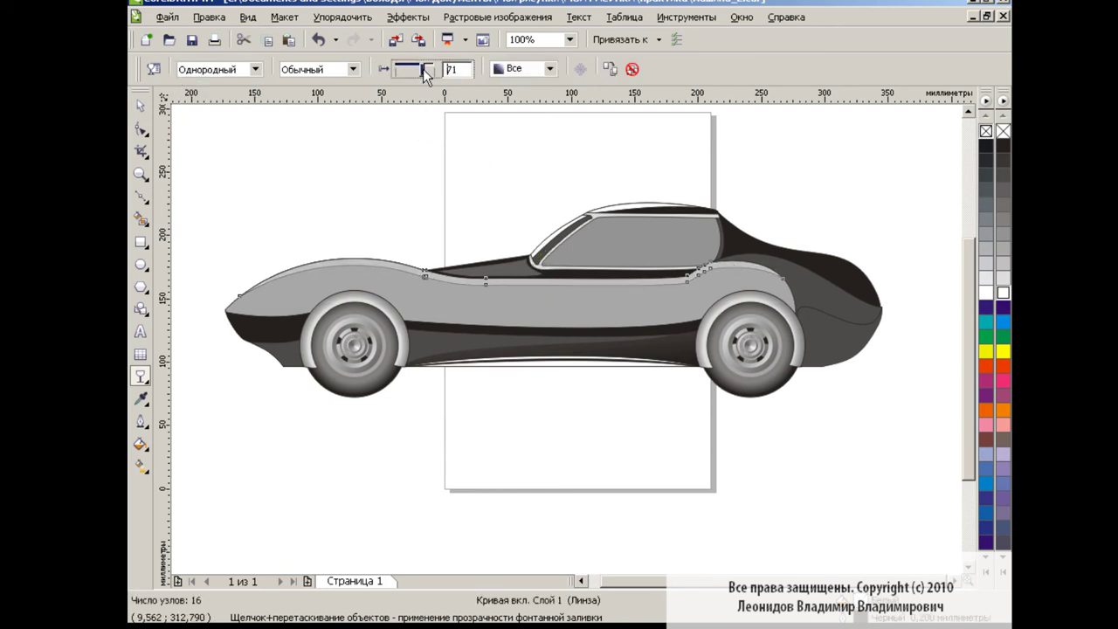
pyautogui.press('space')
# Zoom to 400% and fade the dark windshield strip with a diagonal linear transparency.
pyautogui.click(637, 434)
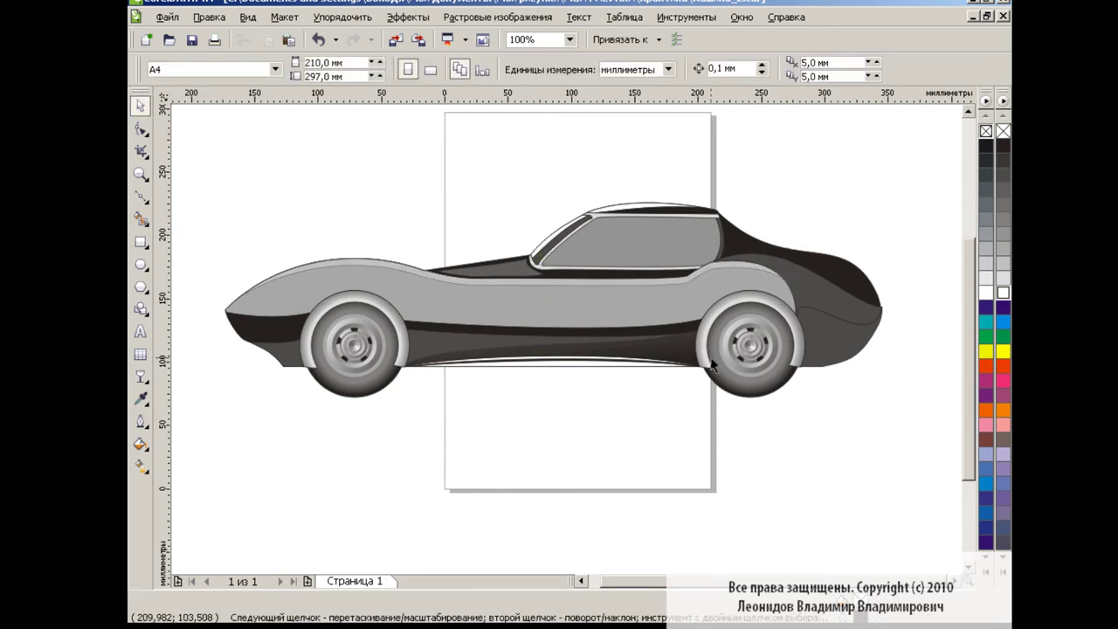
pyautogui.click(569, 39)
pyautogui.click(529, 143)
pyautogui.moveTo(968, 375); pyautogui.dragTo(968, 301)
pyautogui.hscroll(3, 561, 355)
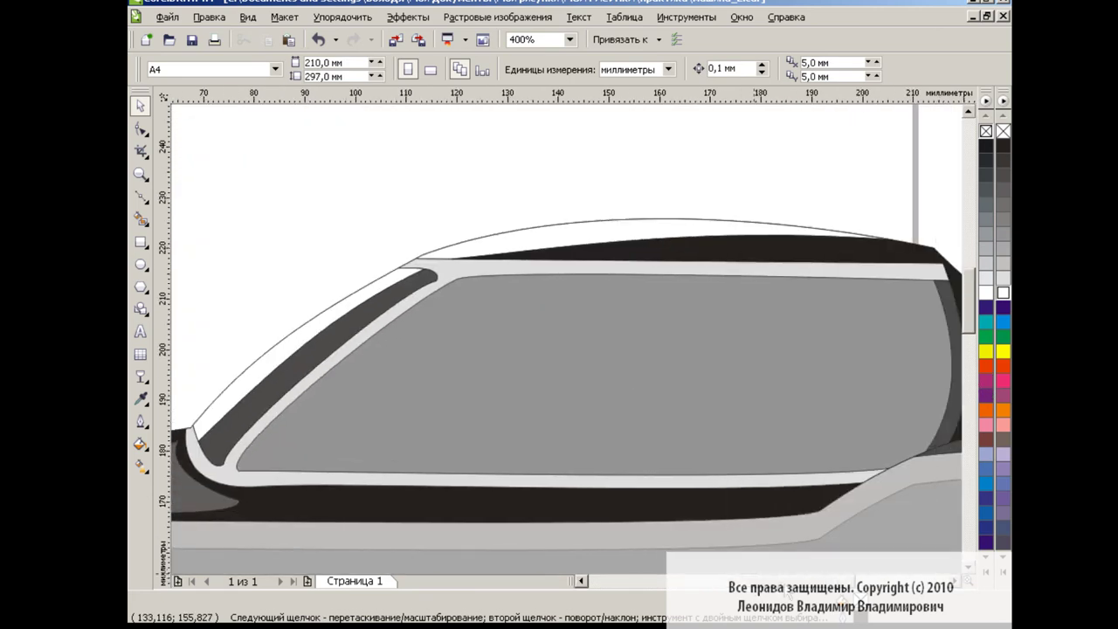
pyautogui.click(407, 295)
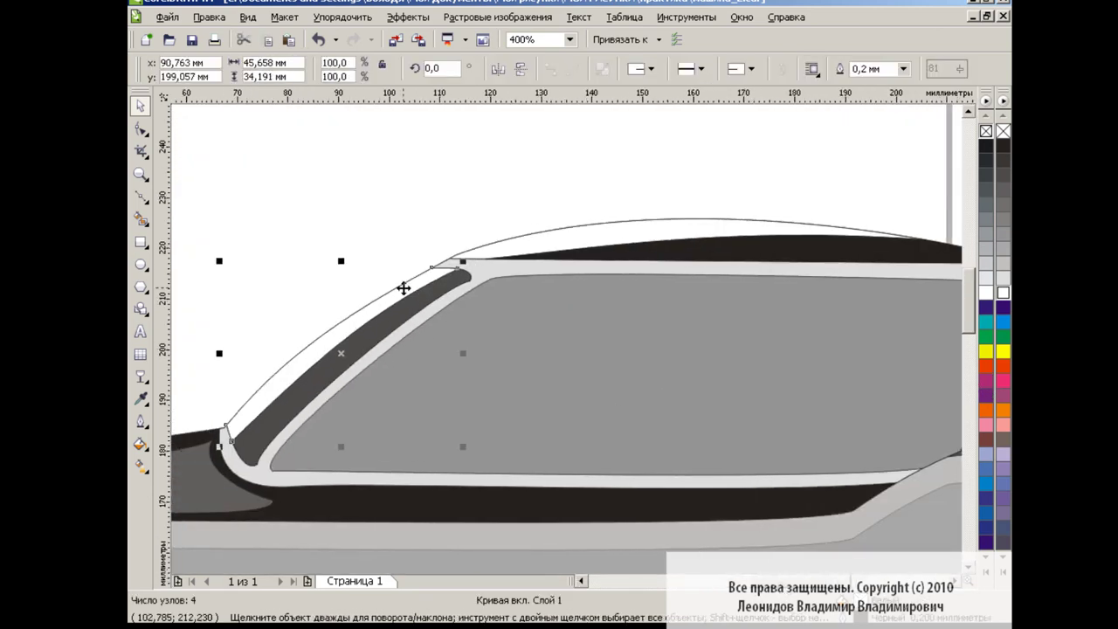
pyautogui.press('space')
pyautogui.moveTo(291, 293); pyautogui.dragTo(347, 355)
pyautogui.press('space')
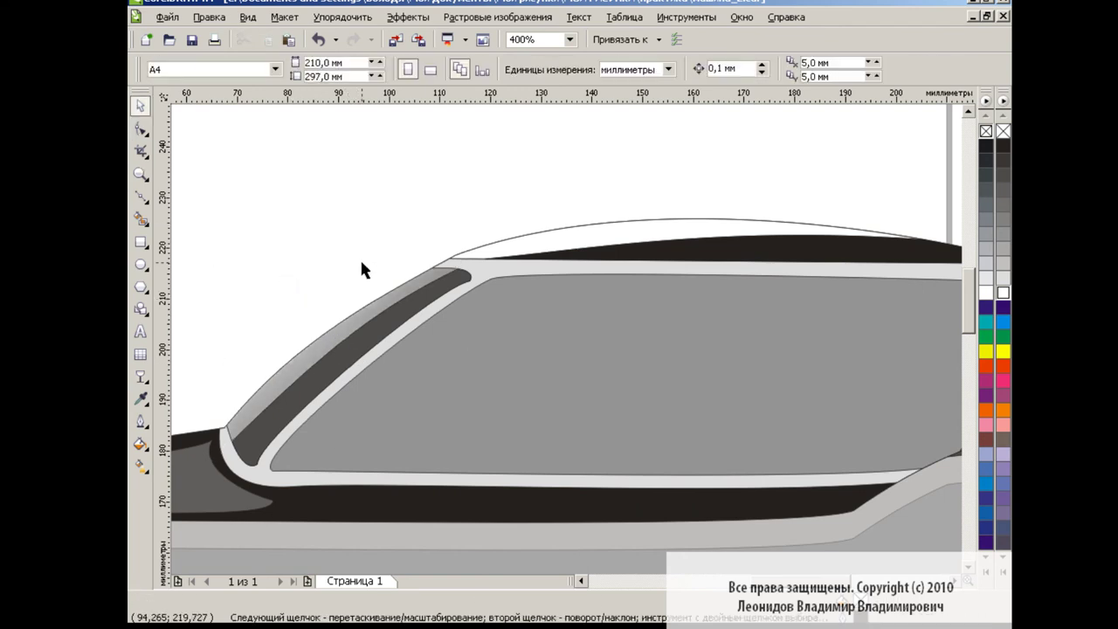
# Stretch the windshield strip's transparency fade slightly down and to the right.
pyautogui.click(209, 16)
pyautogui.click(274, 267)
pyautogui.press('Return')
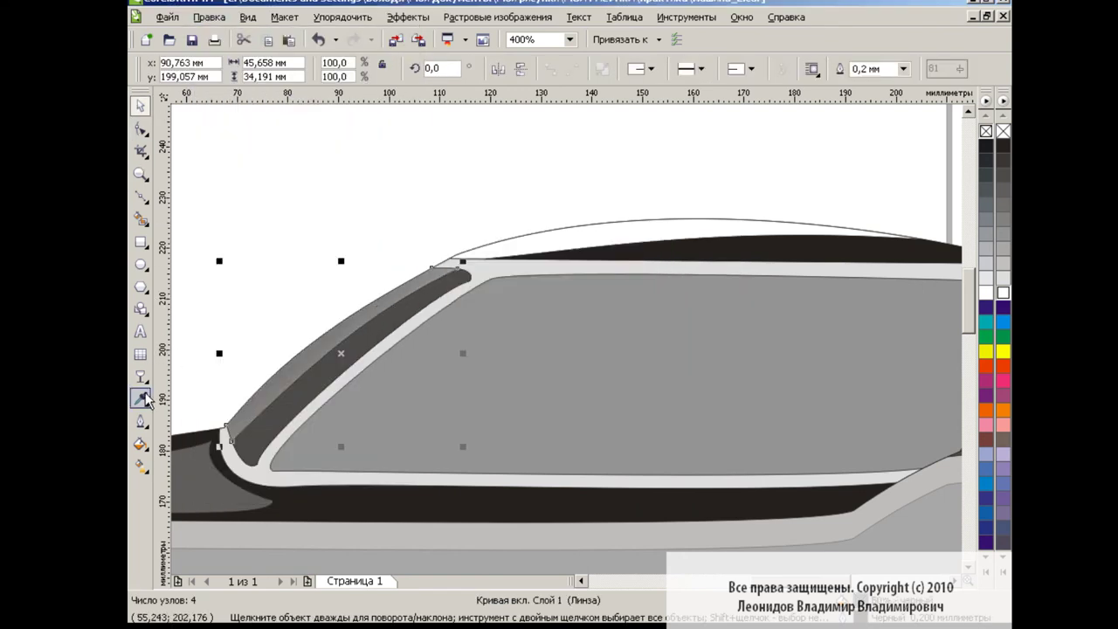
pyautogui.click(140, 375)
pyautogui.moveTo(347, 354)
pyautogui.mouseDown()
pyautogui.moveTo(362, 368)
pyautogui.moveTo(348, 357)
pyautogui.mouseUp()
pyautogui.press('space')
# Fade the black roof band toward the top with a linear transparency.
pyautogui.hscroll(3, 559, 349)
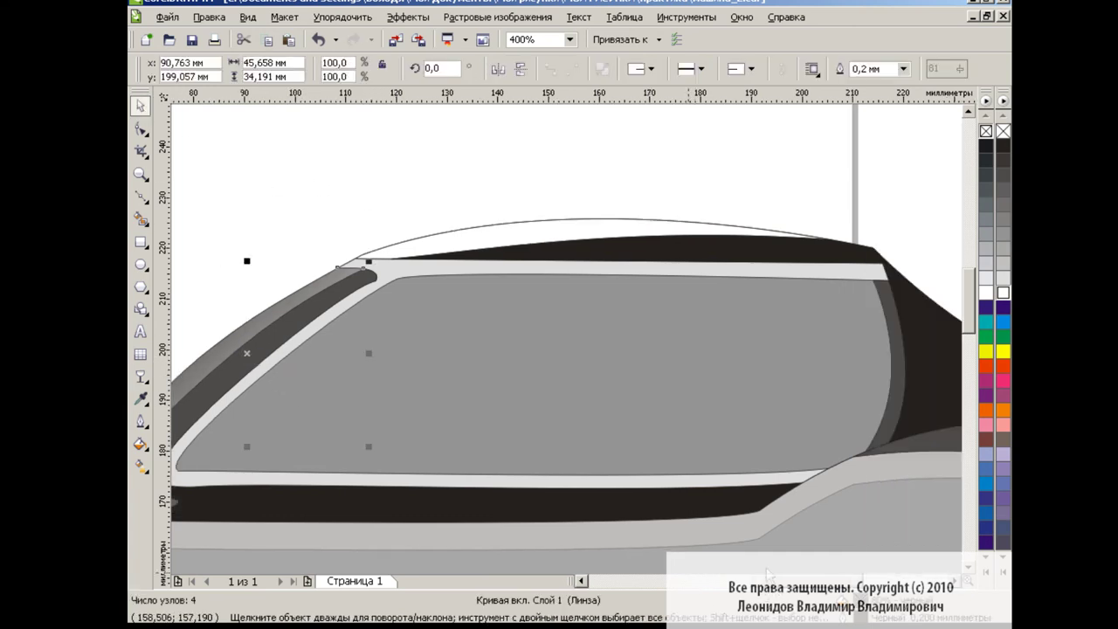
pyautogui.click(530, 255)
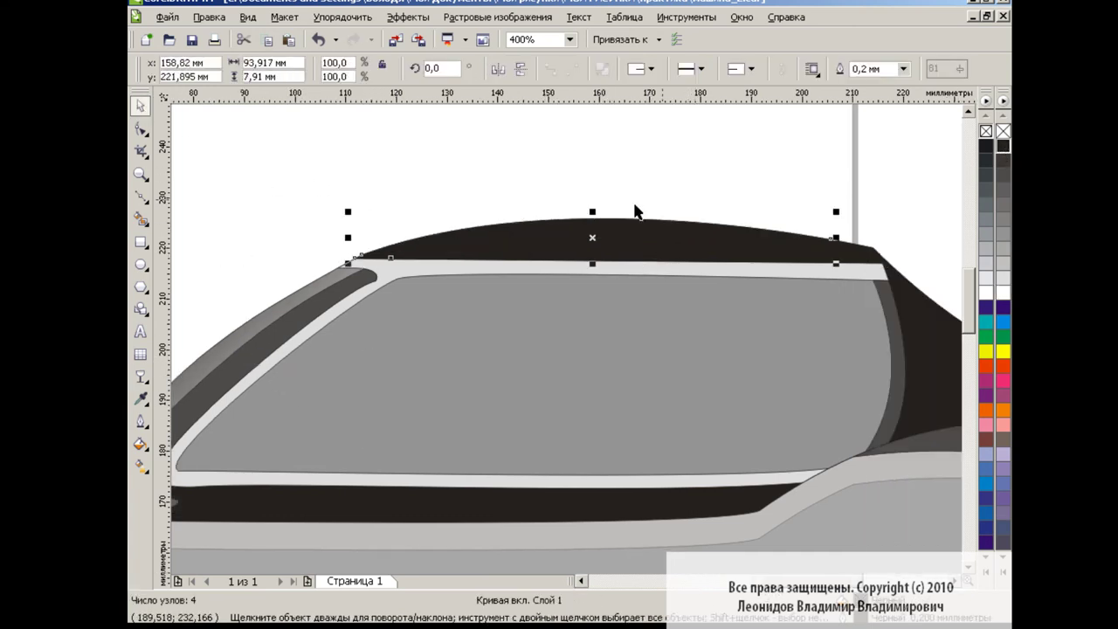
pyautogui.click(139, 375)
pyautogui.moveTo(605, 169)
pyautogui.mouseDown()
pyautogui.moveTo(618, 234)
pyautogui.moveTo(609, 242)
pyautogui.moveTo(604, 184)
pyautogui.mouseUp()
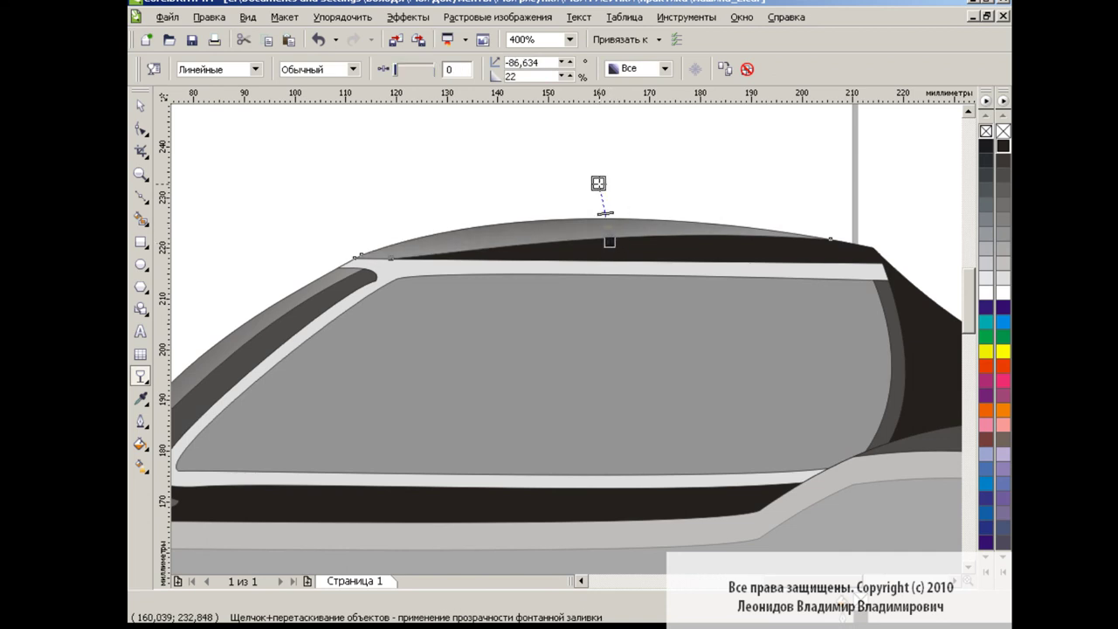
pyautogui.click(145, 110)
# Zoom to 200% and run a horizontal gradient fill across the side window.
pyautogui.click(568, 39)
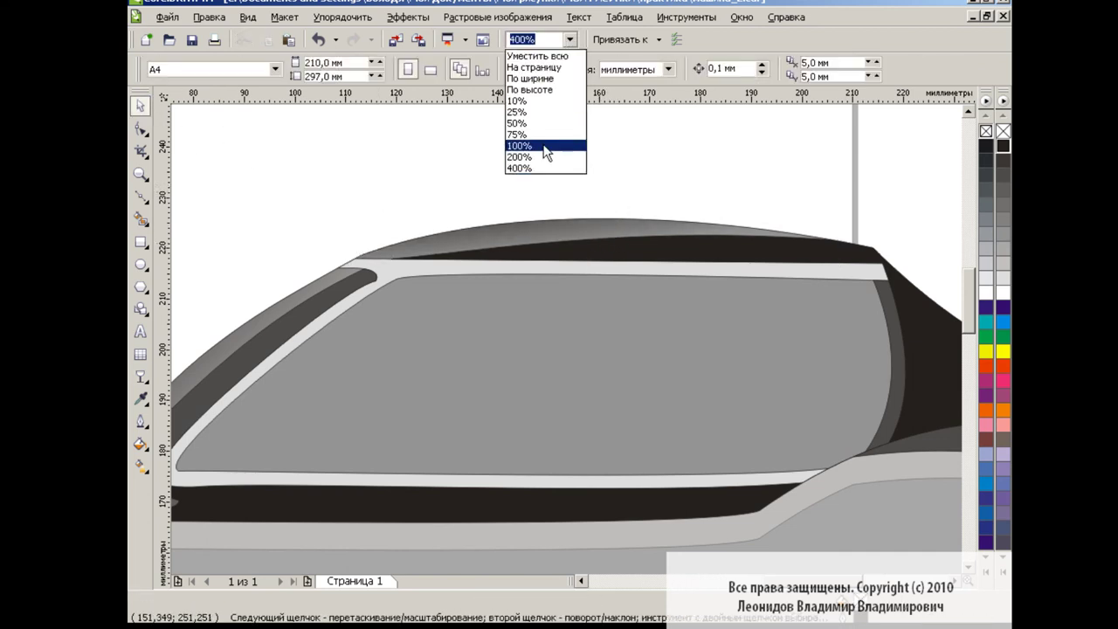
pyautogui.click(524, 125)
pyautogui.click(569, 40)
pyautogui.click(523, 151)
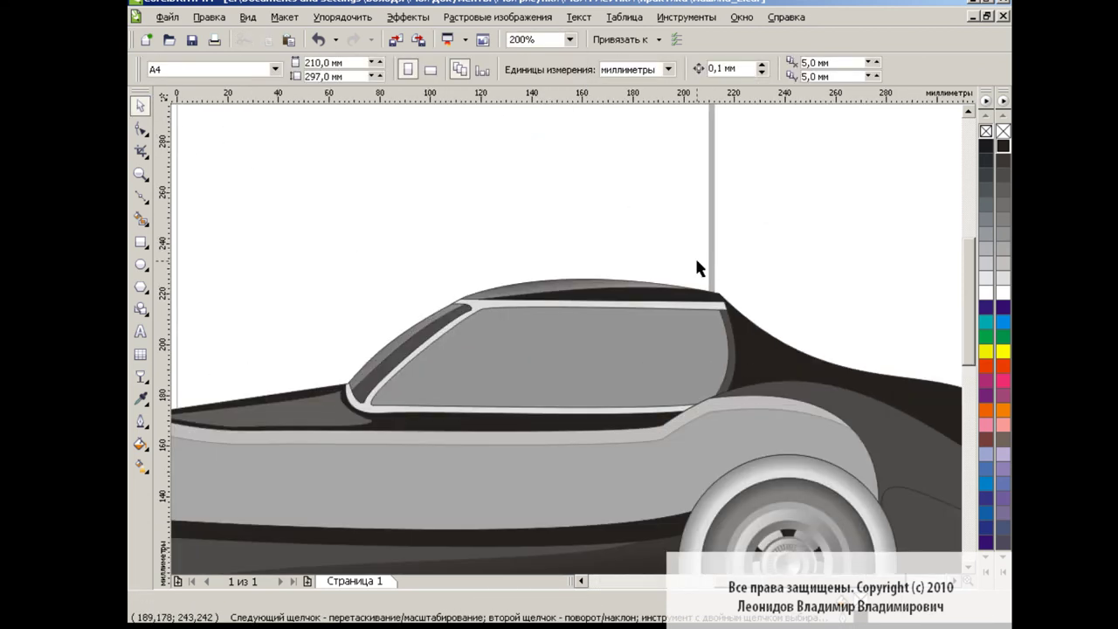
pyautogui.scroll(-1, 751, 255)
pyautogui.click(637, 358)
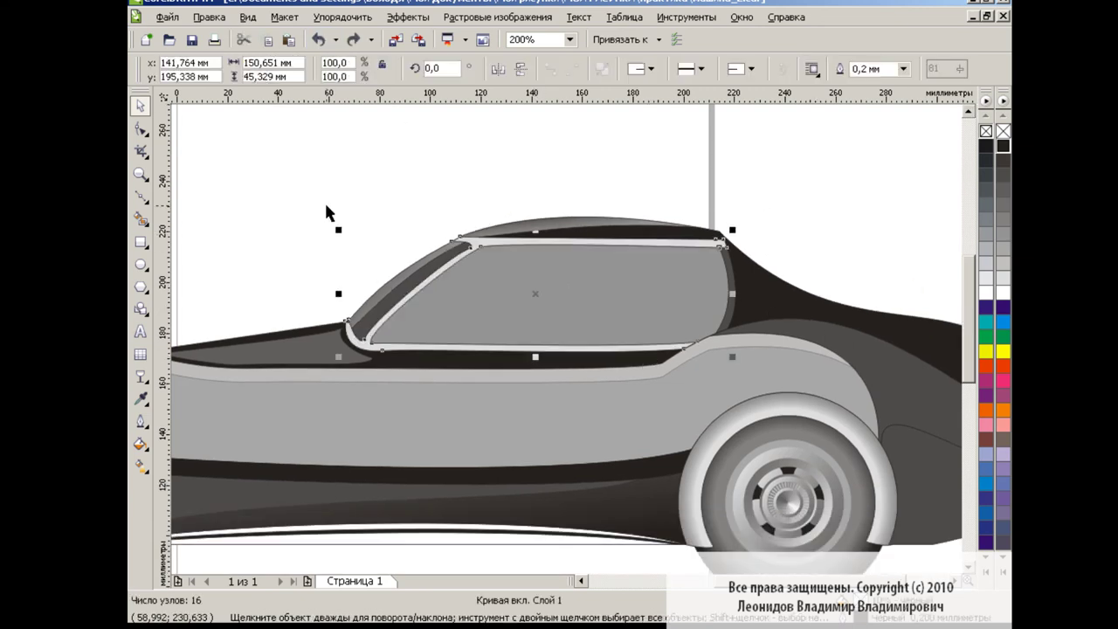
pyautogui.click(140, 465)
pyautogui.moveTo(367, 297); pyautogui.dragTo(646, 299)
# Set the side window gradient's end colour to dark grey.
pyautogui.click(357, 69)
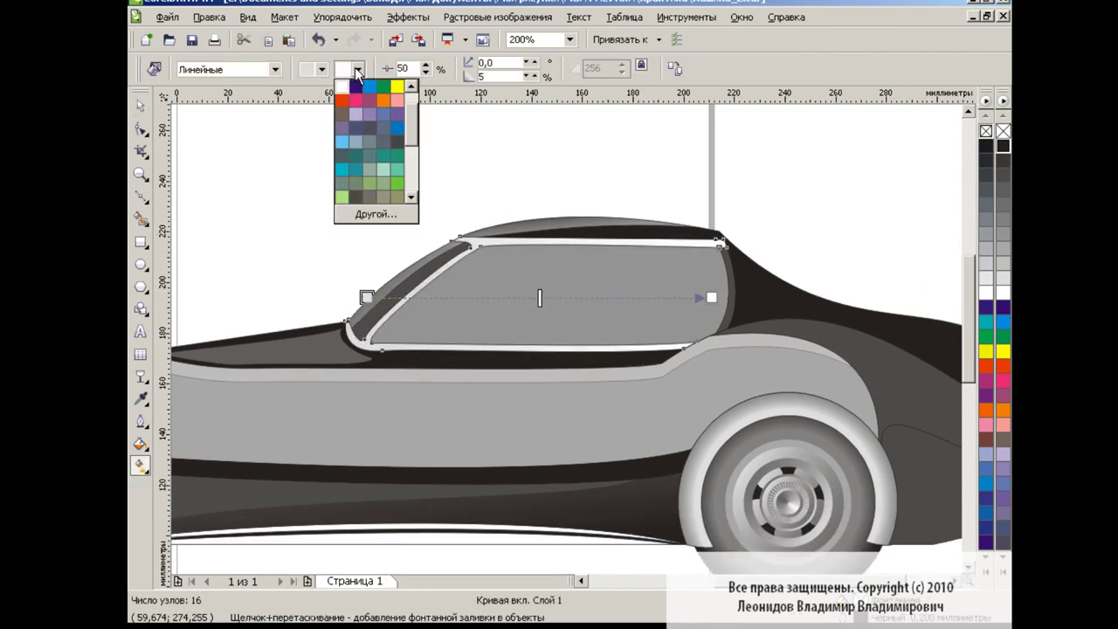
pyautogui.click(356, 94)
pyautogui.click(357, 69)
pyautogui.click(396, 84)
pyautogui.click(357, 69)
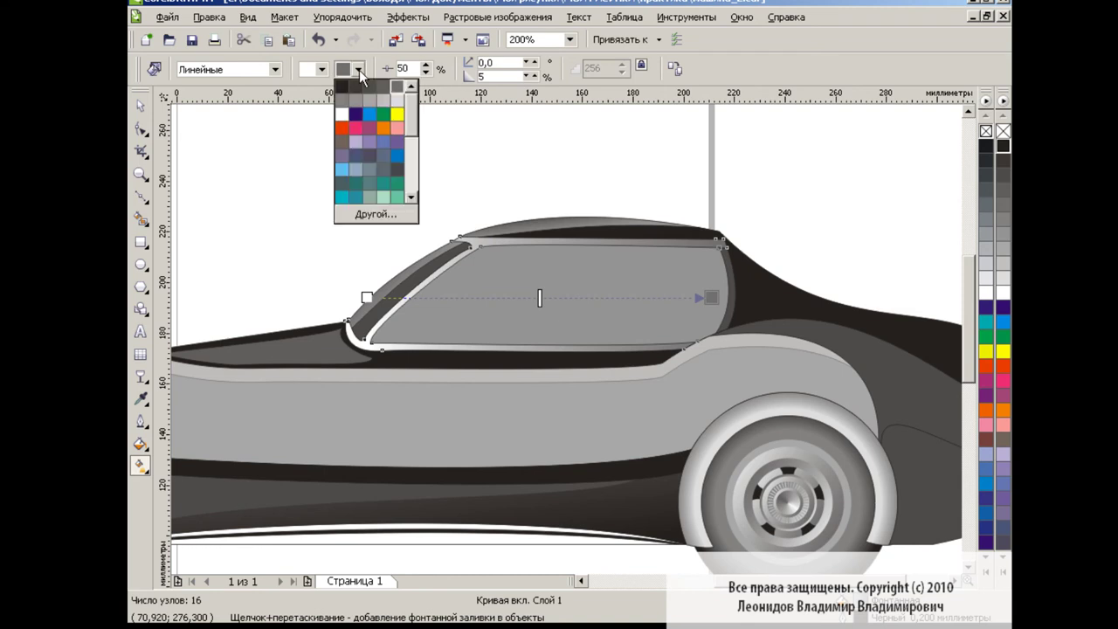
pyautogui.click(350, 112)
pyautogui.press('space')
pyautogui.click(316, 219)
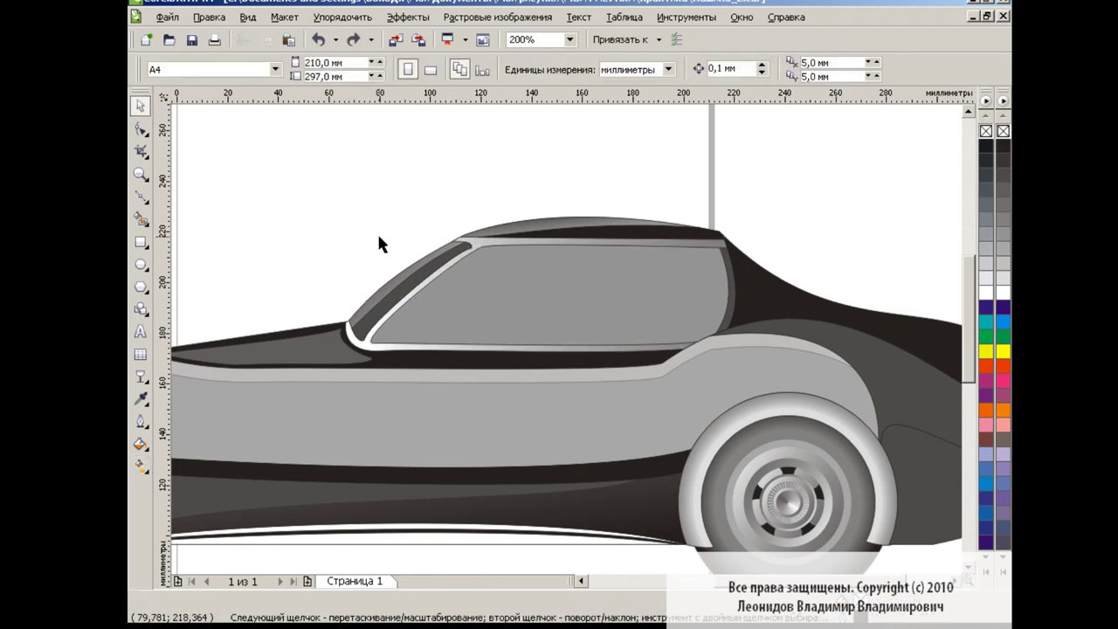
# Convert the dark windshield strip and its neighbouring object into a plain curve.
pyautogui.click(401, 275)
pyautogui.keyDown('shift'); pyautogui.click(422, 281); pyautogui.keyUp('shift')
pyautogui.hotkey('ctrl', 'l')
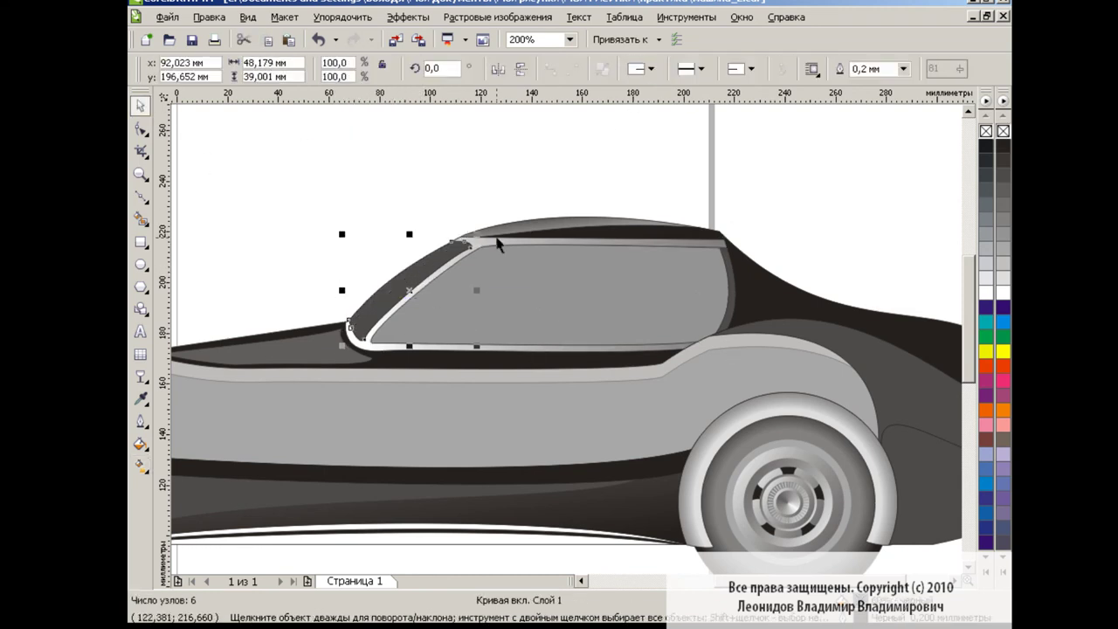
# Smart Fill the strip along the windshield edge with white.
pyautogui.click(143, 201)
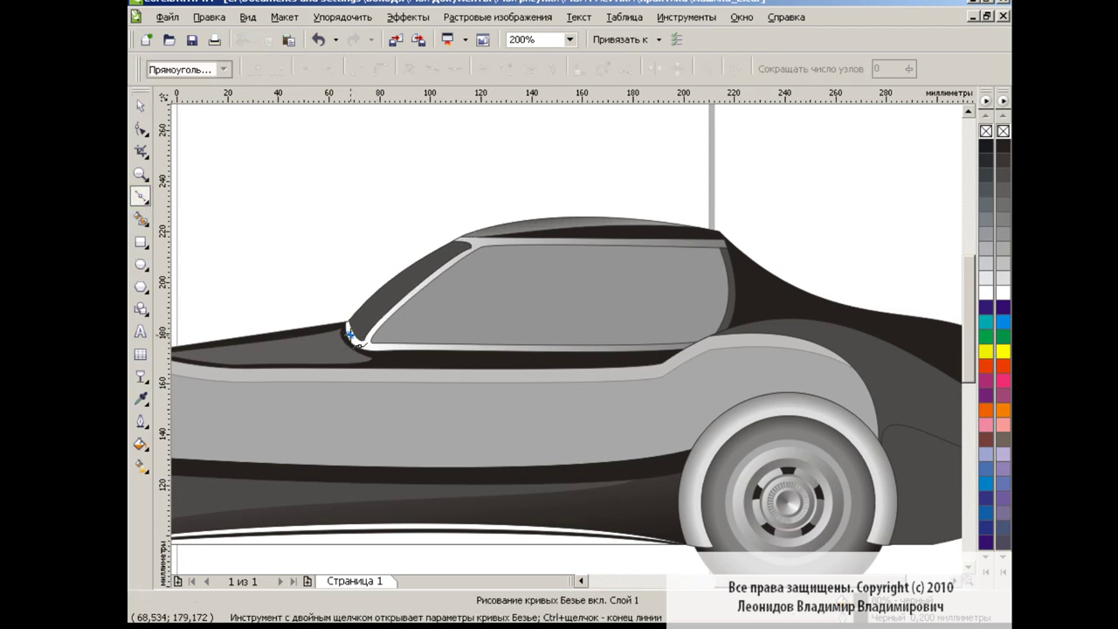
pyautogui.click(140, 218)
pyautogui.click(373, 69)
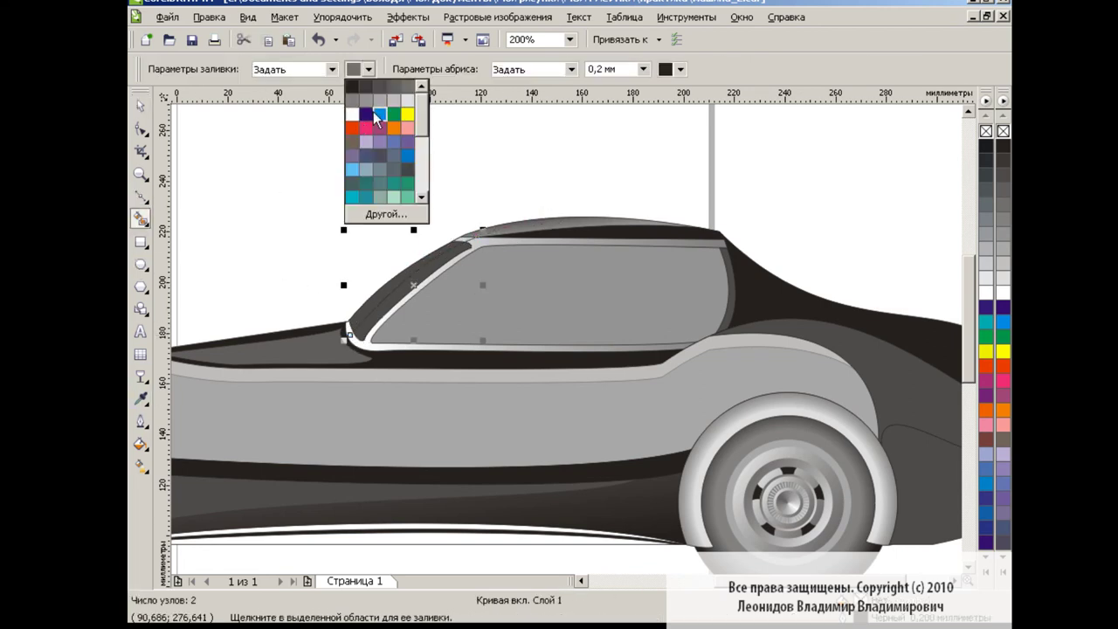
pyautogui.click(373, 111)
pyautogui.click(398, 284)
pyautogui.press('space')
# Fade the white windshield strip with a linear transparency.
pyautogui.click(424, 260)
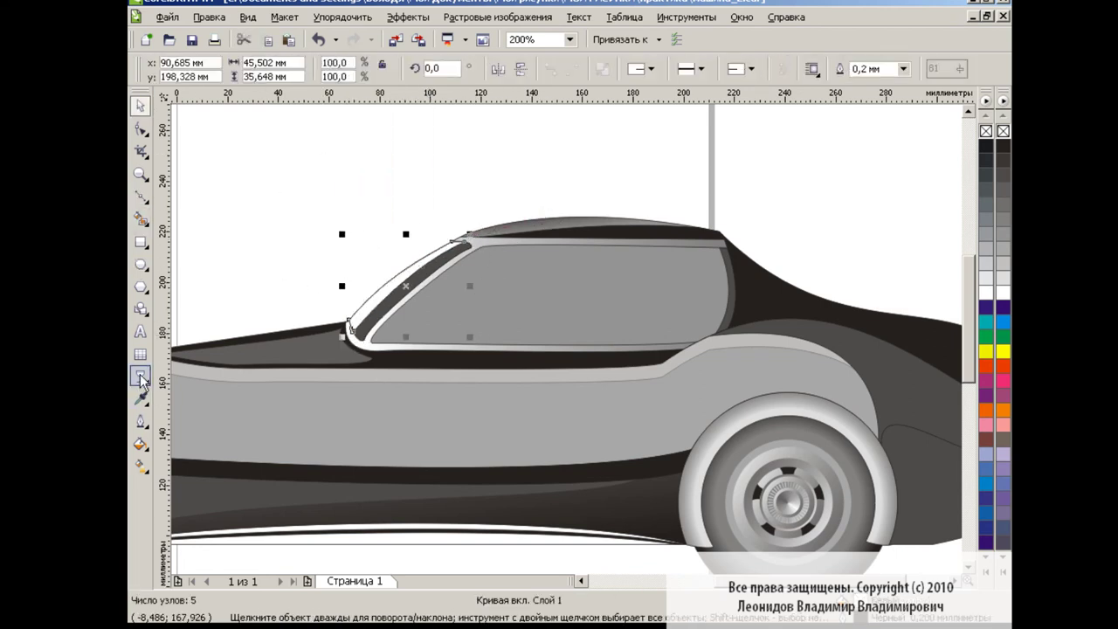
pyautogui.click(141, 375)
pyautogui.moveTo(374, 266); pyautogui.dragTo(402, 293)
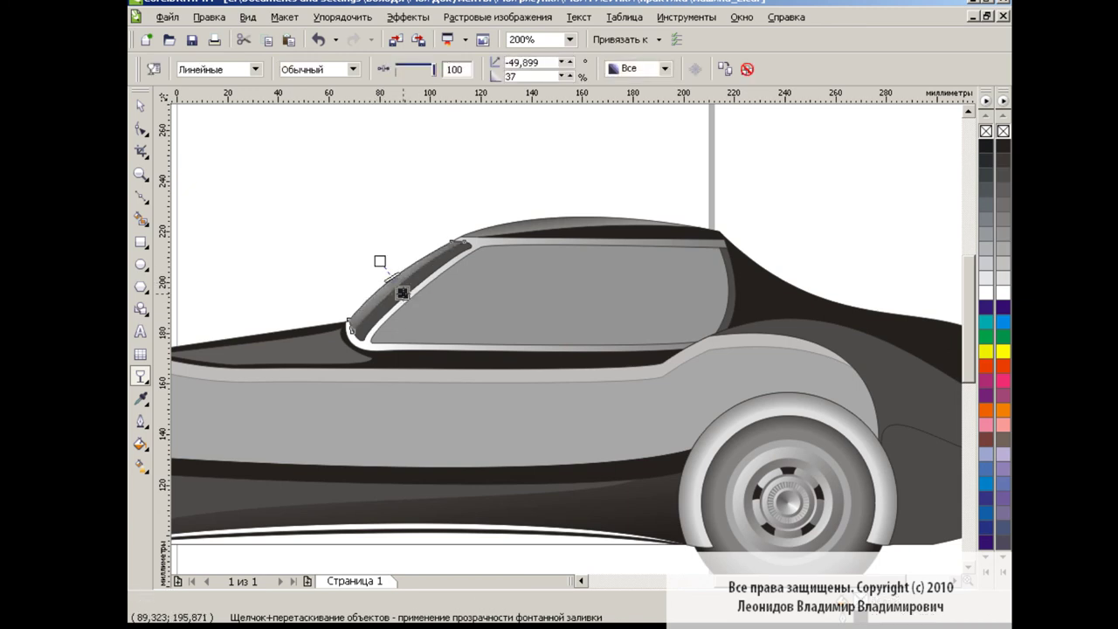
pyautogui.press('space')
pyautogui.click(355, 211)
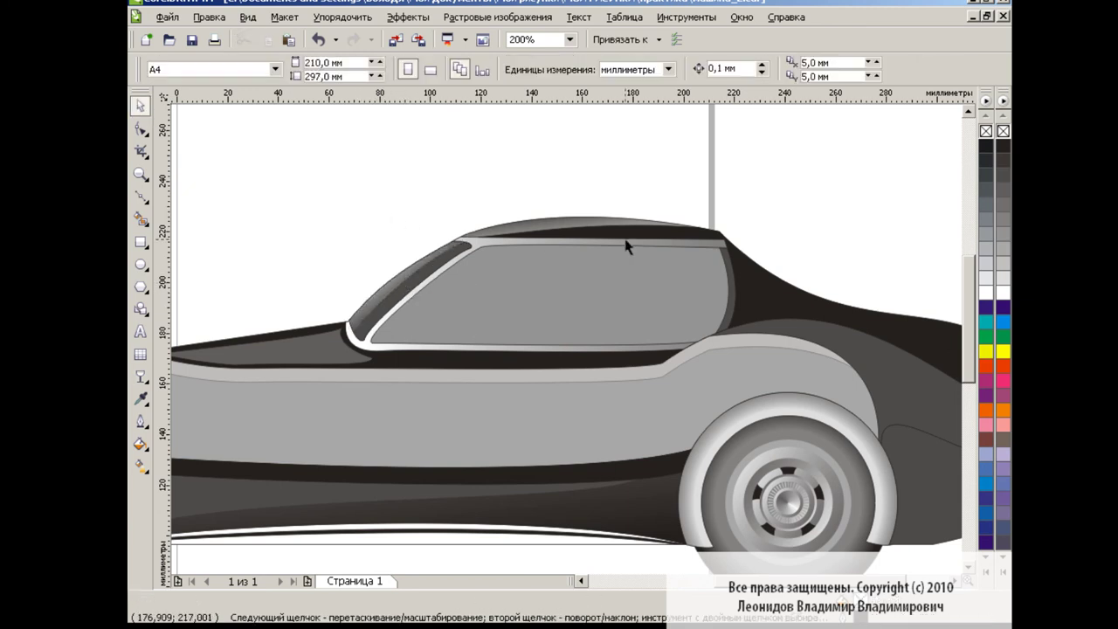
# Remove the roof strip's transparency and draw a closed curve along the roof line.
pyautogui.click(625, 247)
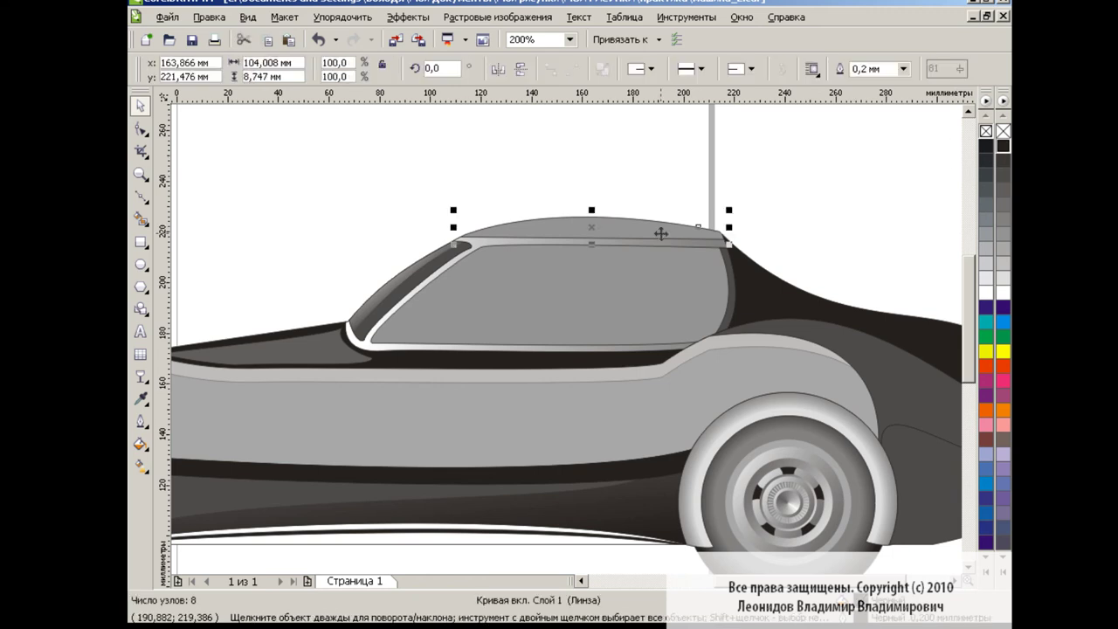
pyautogui.click(140, 376)
pyautogui.click(747, 68)
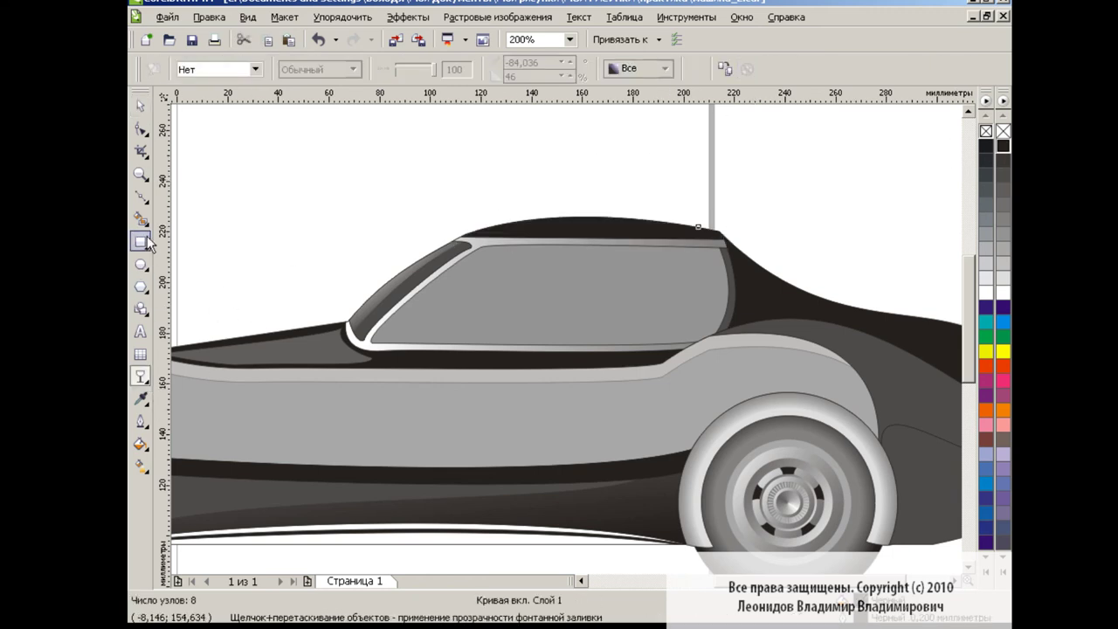
pyautogui.click(140, 195)
pyautogui.click(463, 242)
pyautogui.moveTo(698, 219); pyautogui.dragTo(772, 228)
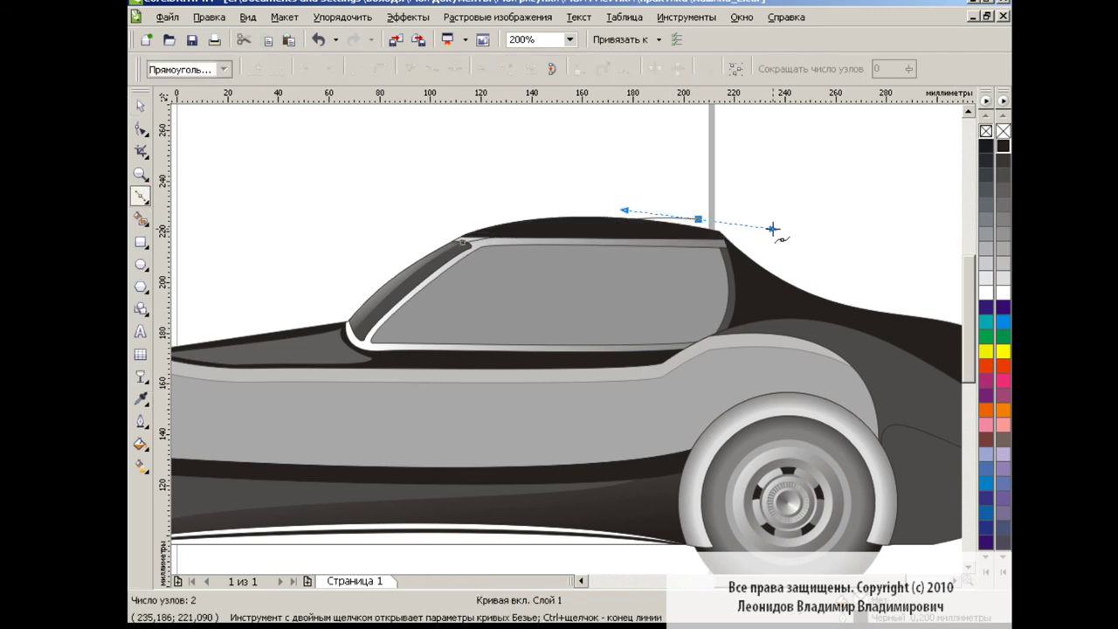
pyautogui.click(463, 242)
# Fill the new roof strip white, then try and undo a bottom-to-top fade.
pyautogui.click(140, 105)
pyautogui.click(685, 217)
pyautogui.press('Escape')
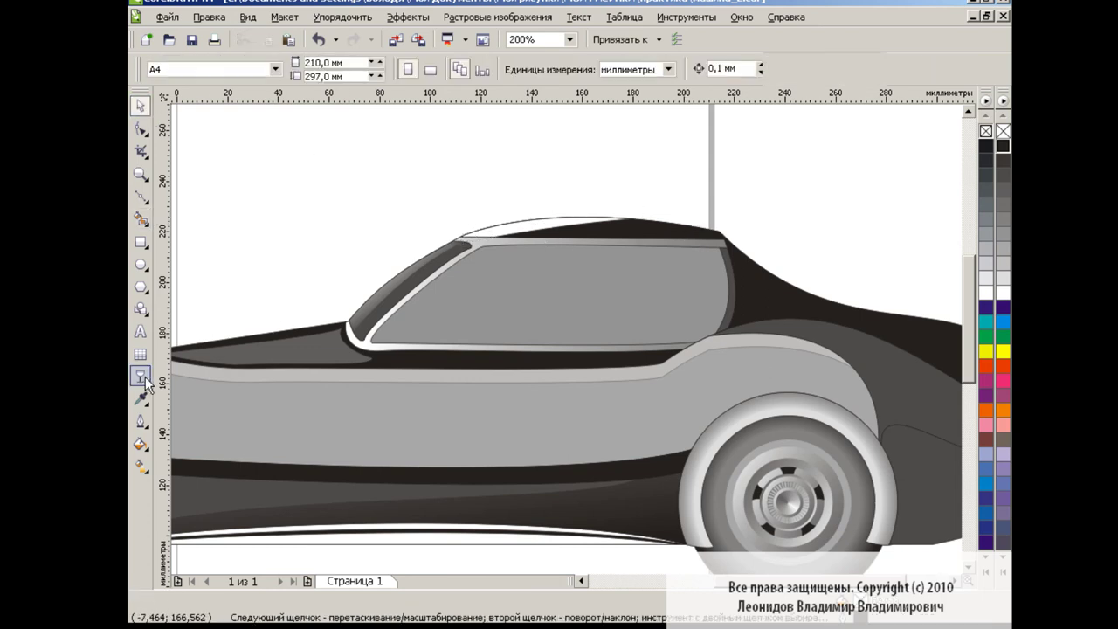
pyautogui.click(140, 375)
pyautogui.moveTo(538, 236)
pyautogui.mouseDown()
pyautogui.moveTo(516, 192)
pyautogui.moveTo(524, 182)
pyautogui.mouseUp()
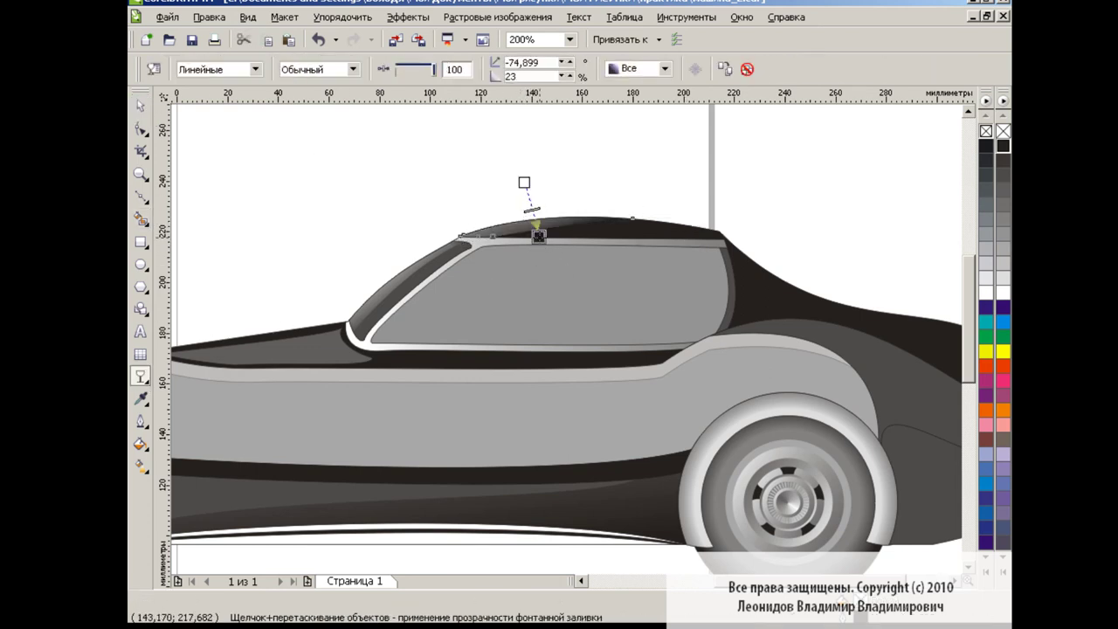
pyautogui.press('space')
pyautogui.click(377, 277)
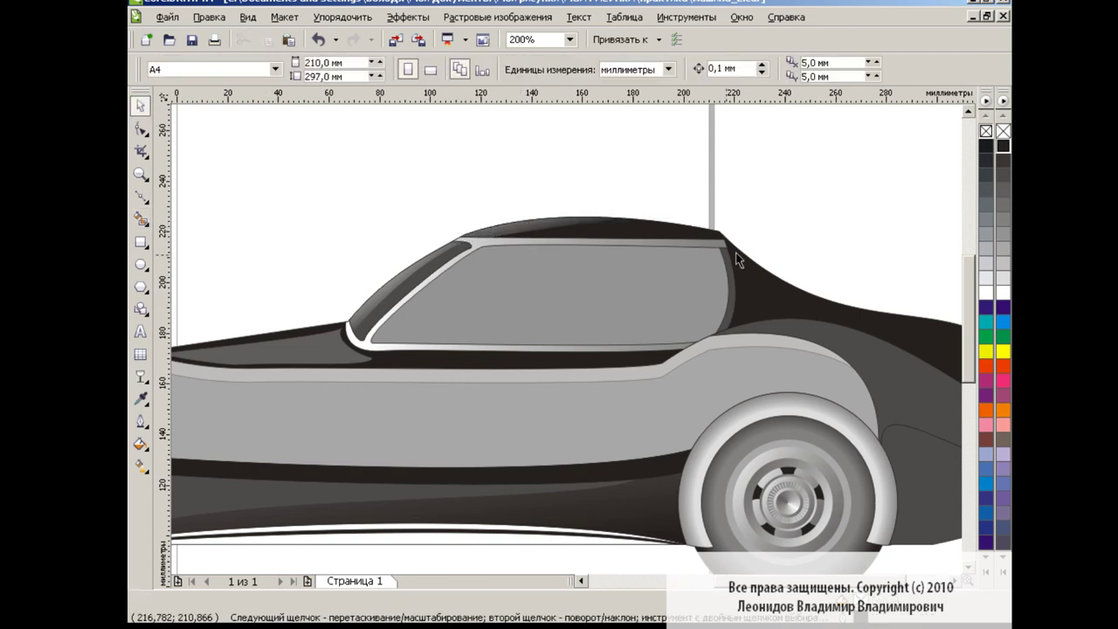
pyautogui.hotkey('ctrl', 'z')
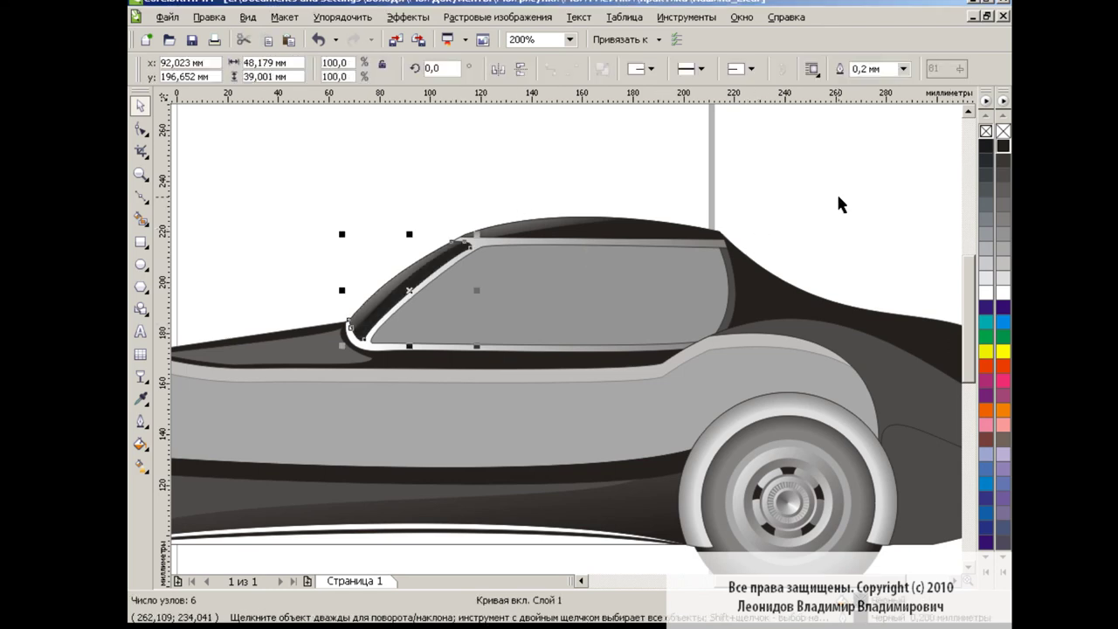
# Fill the window glass black, divide it with a curve, and fill the front part white.
pyautogui.click(825, 199)
pyautogui.click(664, 289)
pyautogui.click(1002, 145)
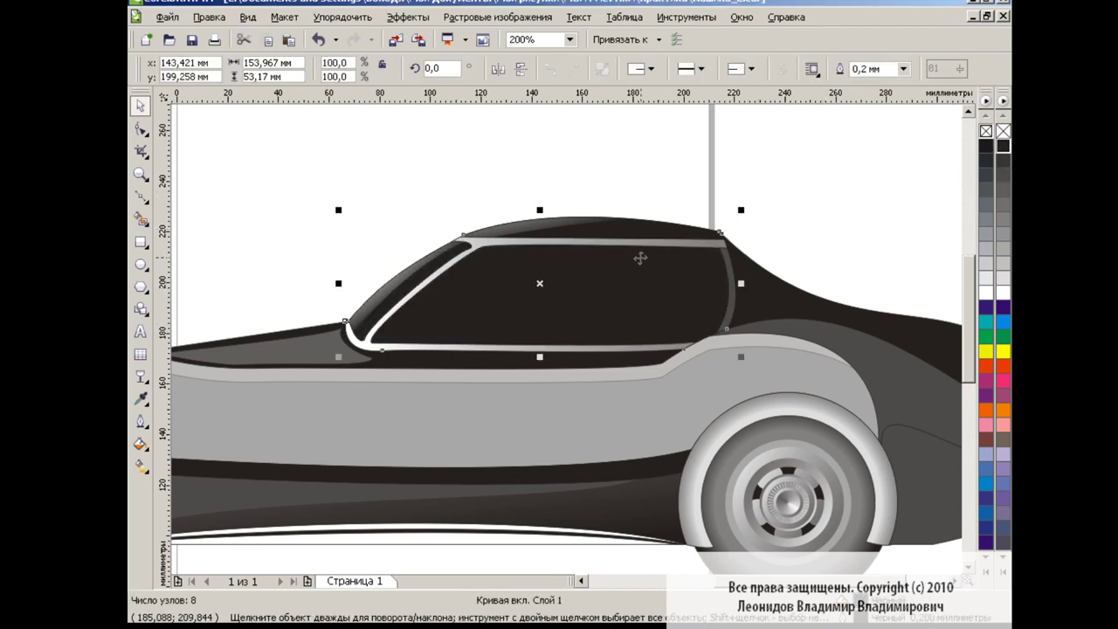
pyautogui.press('F10')
pyautogui.moveTo(356, 389); pyautogui.dragTo(686, 163)
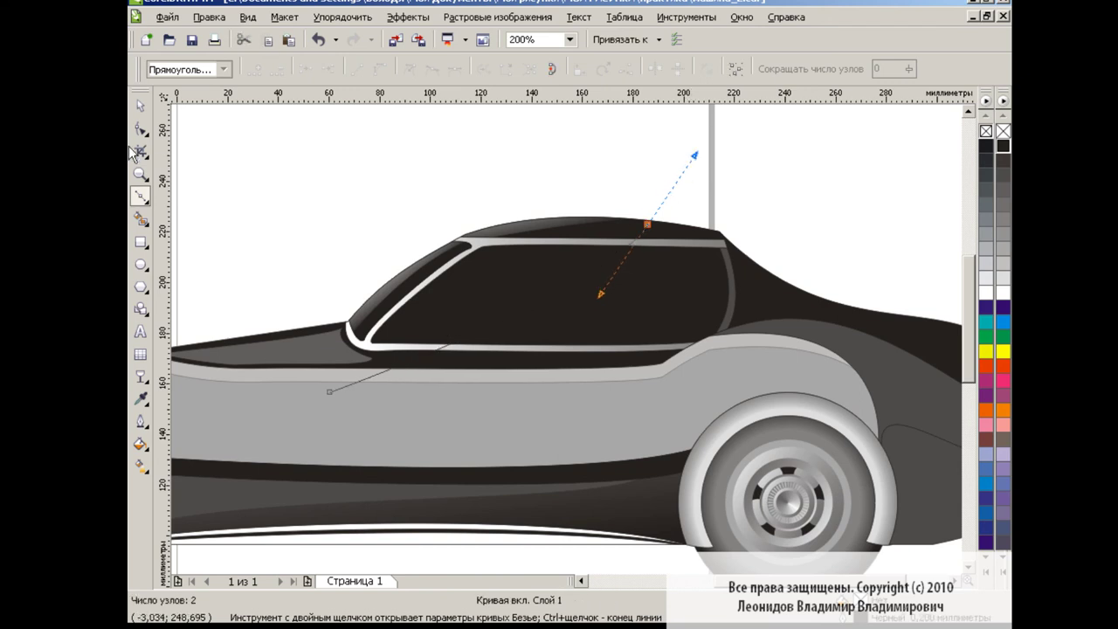
pyautogui.moveTo(330, 392)
pyautogui.mouseDown()
pyautogui.moveTo(424, 429)
pyautogui.moveTo(485, 432)
pyautogui.mouseUp()
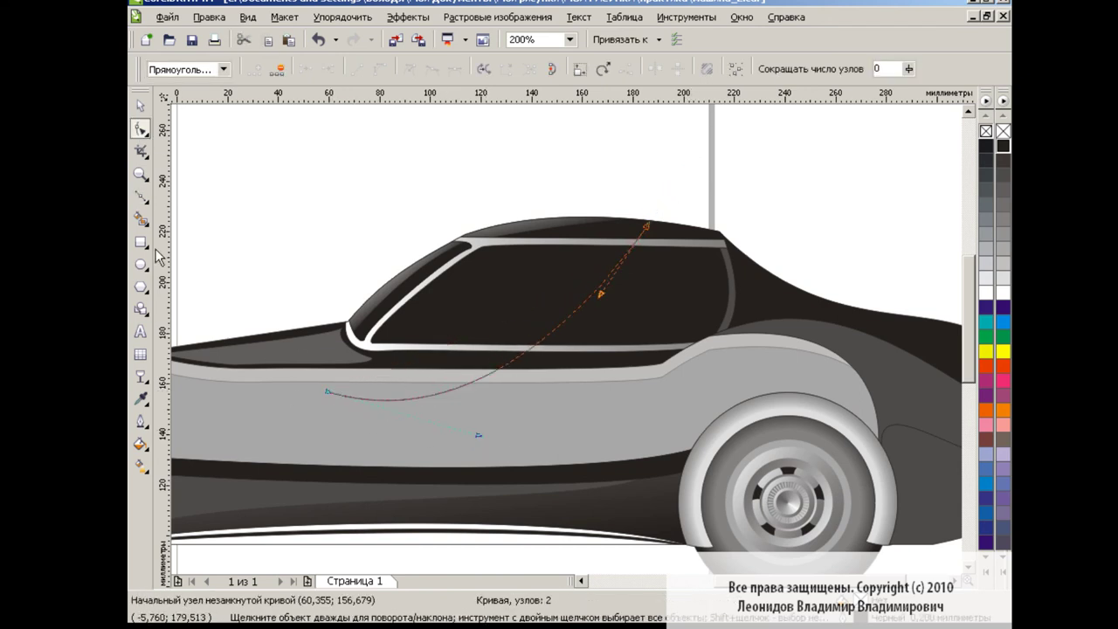
pyautogui.press('space')
pyautogui.click(544, 267)
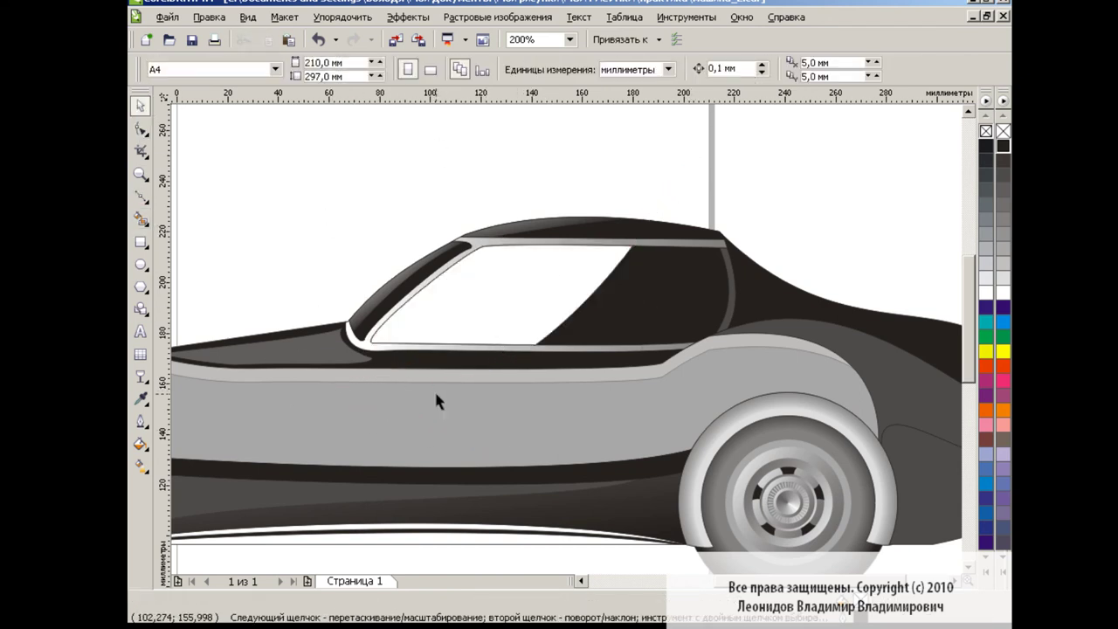
# Fade the window glass diagonally toward black, then draw a small rectangle above the roof.
pyautogui.moveTo(360, 238); pyautogui.dragTo(536, 316)
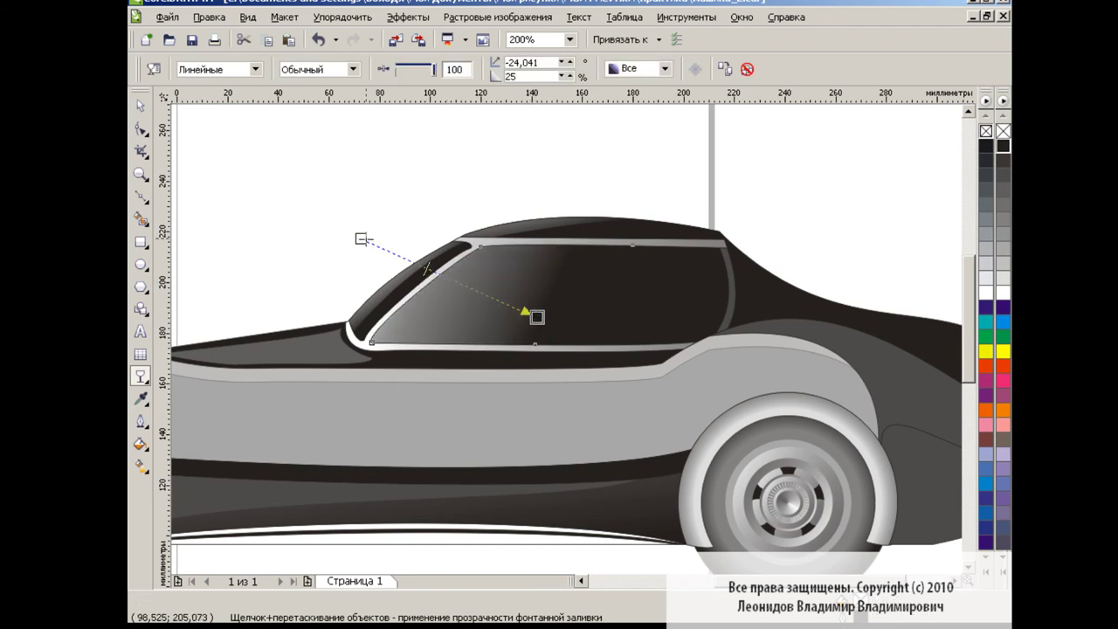
pyautogui.moveTo(361, 238); pyautogui.dragTo(435, 218)
pyautogui.moveTo(536, 316); pyautogui.dragTo(495, 311)
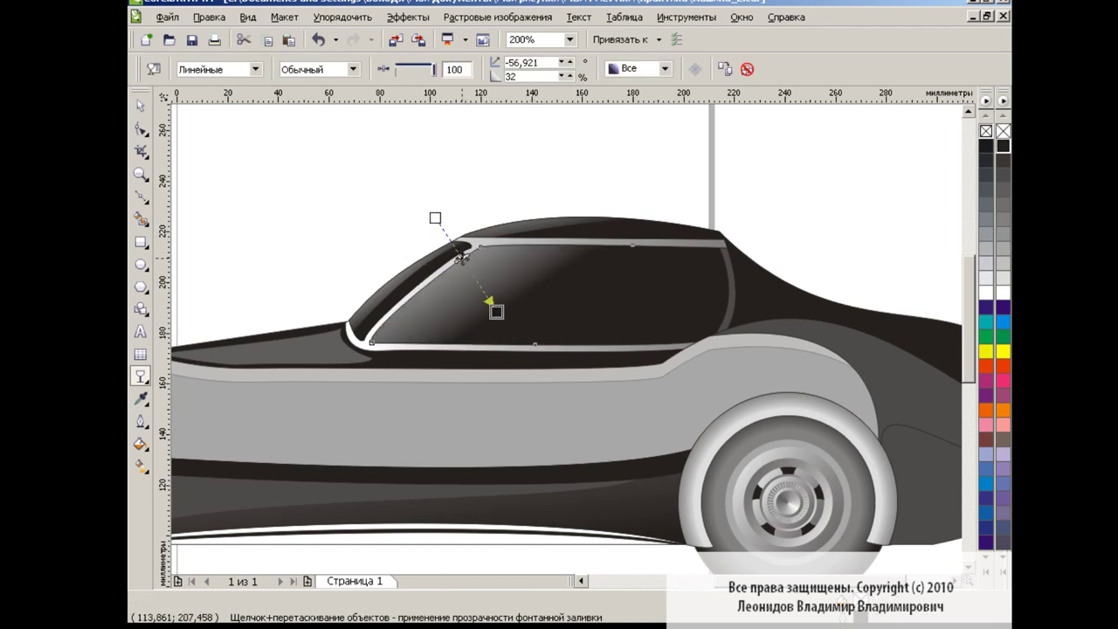
pyautogui.moveTo(456, 252); pyautogui.dragTo(447, 238)
pyautogui.click(140, 106)
pyautogui.click(348, 280)
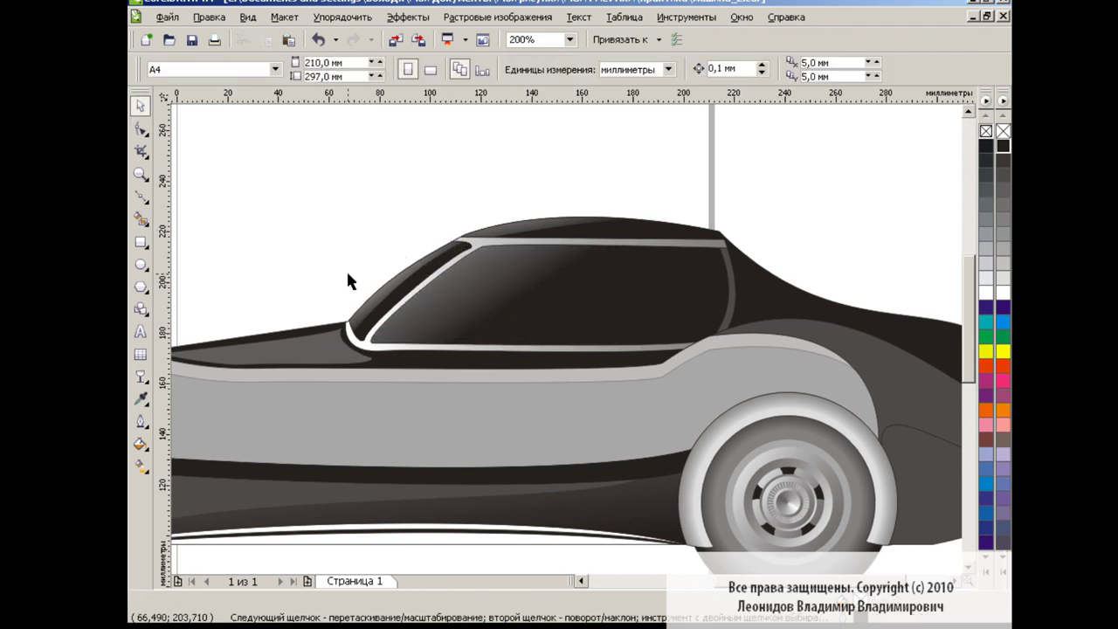
pyautogui.click(141, 242)
pyautogui.moveTo(264, 202)
pyautogui.mouseDown()
pyautogui.moveTo(313, 229)
pyautogui.moveTo(318, 197)
pyautogui.mouseUp()
# Reshape the rectangle into a rounded mirror at the windshield corner and fill it grey.
pyautogui.hotkey('ctrl', 'q')
pyautogui.click(140, 129)
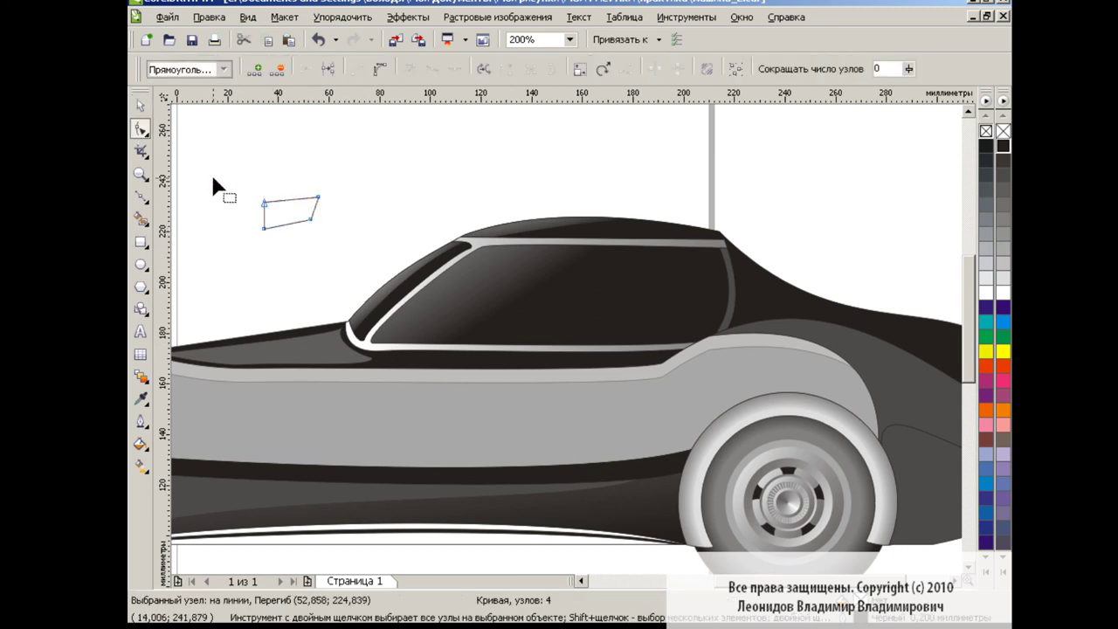
pyautogui.moveTo(213, 182)
pyautogui.mouseDown()
pyautogui.moveTo(336, 240)
pyautogui.moveTo(412, 339)
pyautogui.mouseUp()
pyautogui.click(431, 68)
pyautogui.press('space')
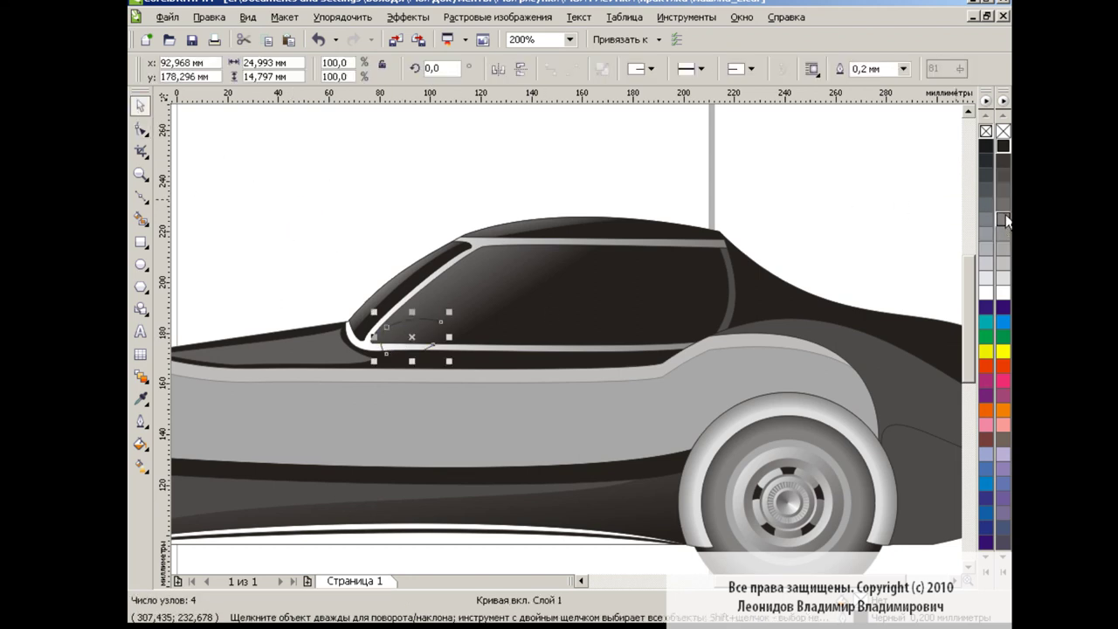
pyautogui.click(1004, 218)
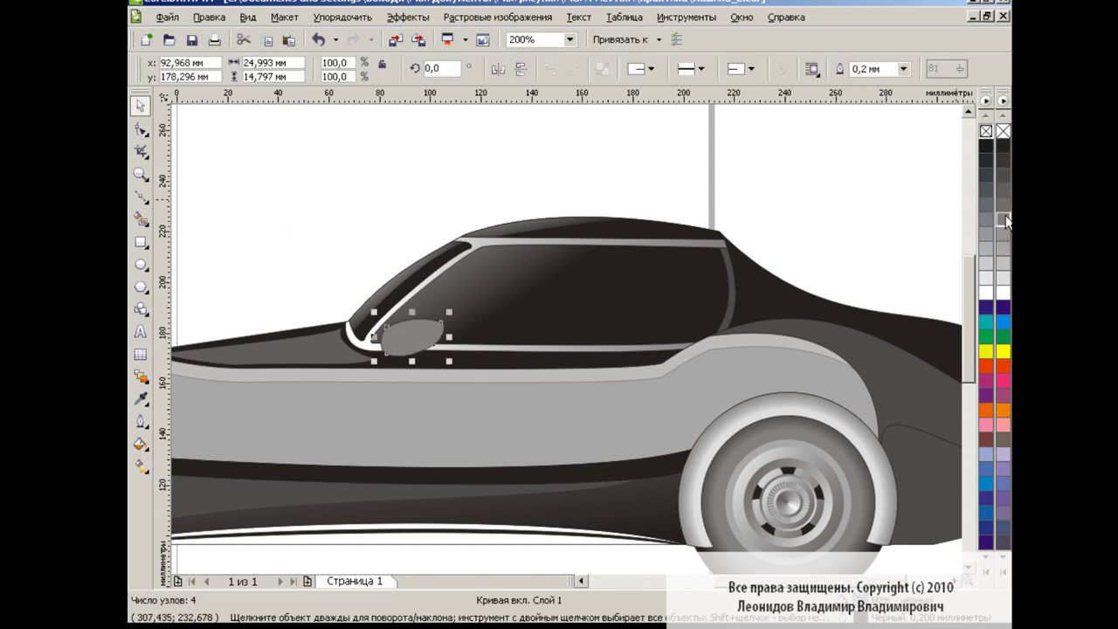
# Paste a smaller copy of the mirror and blend it into the original.
pyautogui.click(283, 39)
pyautogui.moveTo(448, 312); pyautogui.dragTo(403, 334)
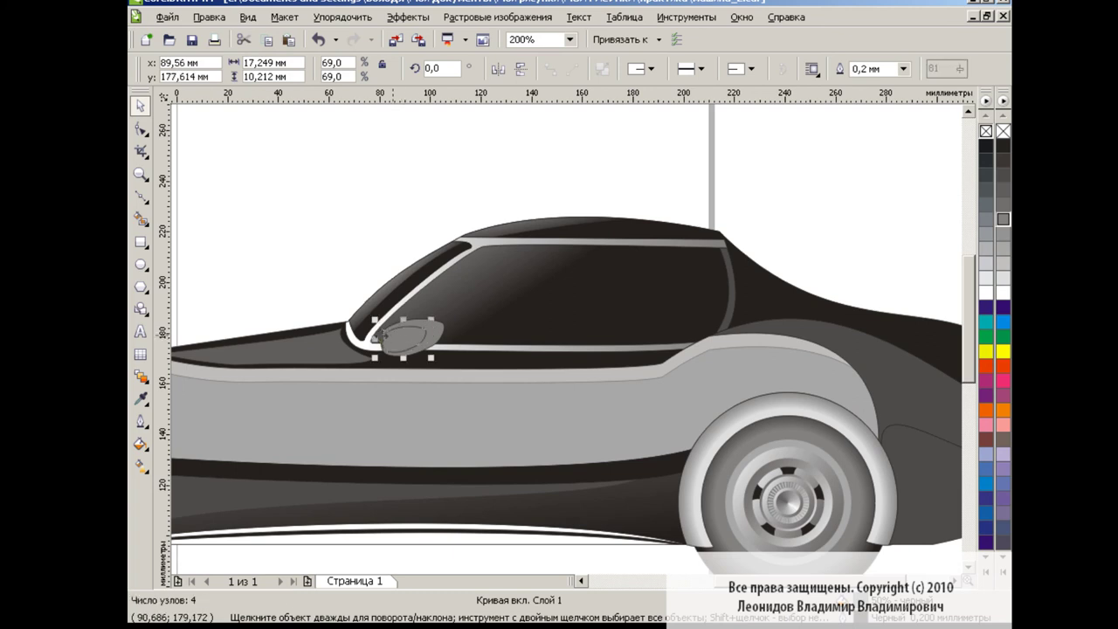
pyautogui.click(295, 212)
pyautogui.click(141, 378)
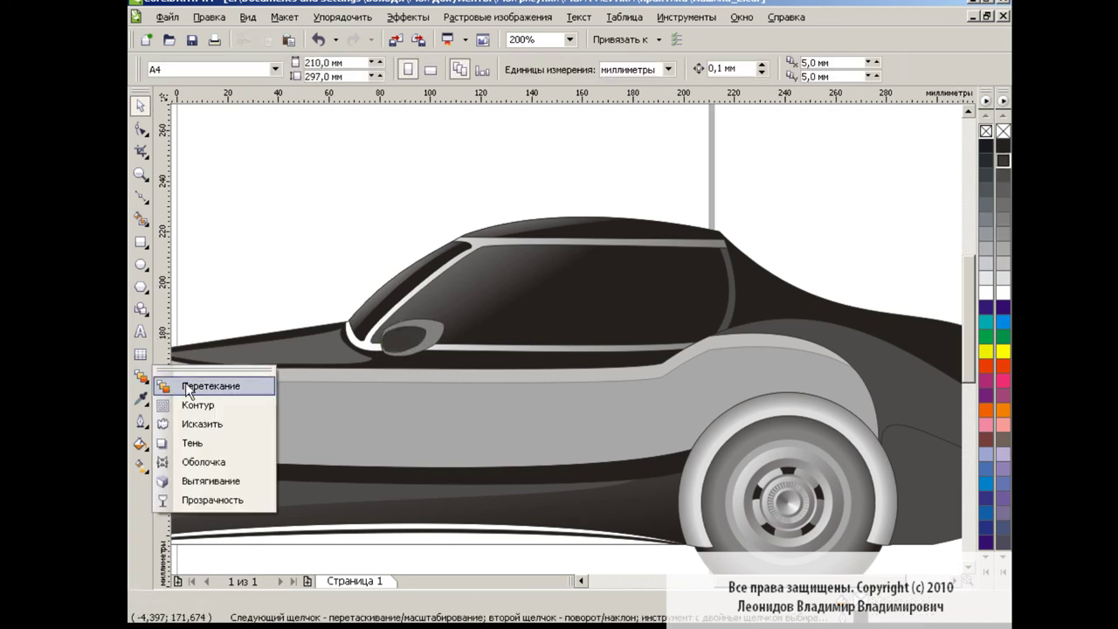
pyautogui.click(187, 386)
pyautogui.moveTo(441, 344); pyautogui.dragTo(411, 324)
pyautogui.click(297, 262)
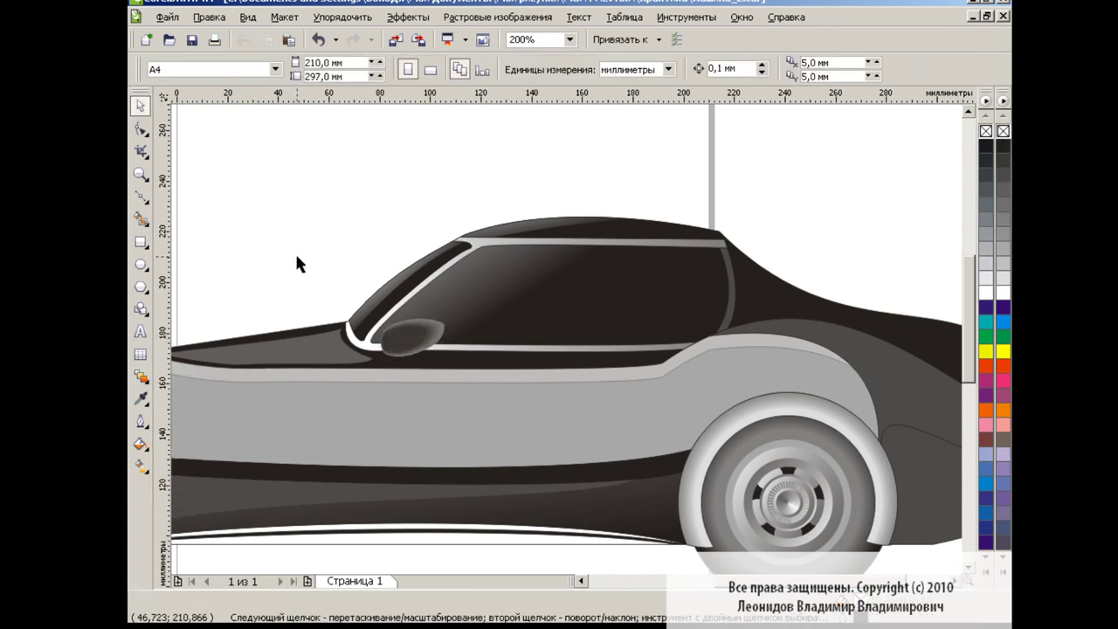
# Add a tiny radial-gradient ellipse highlight at the mirror's front.
pyautogui.press('F7')
pyautogui.moveTo(256, 197); pyautogui.dragTo(324, 260)
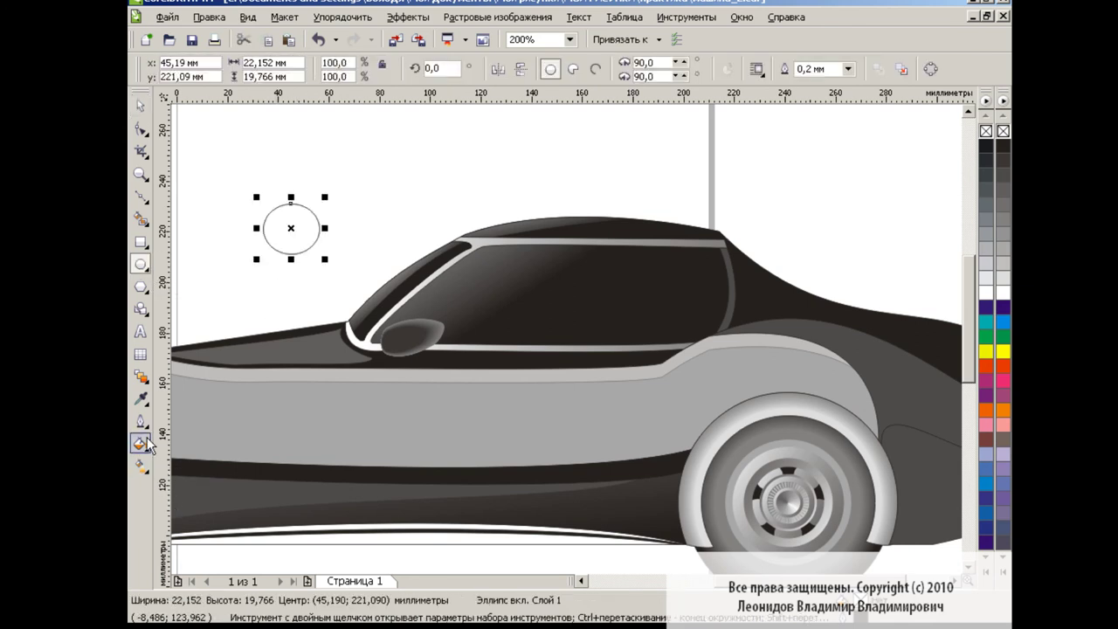
pyautogui.click(140, 443)
pyautogui.click(448, 180)
pyautogui.click(445, 206)
pyautogui.click(574, 455)
pyautogui.moveTo(290, 260); pyautogui.dragTo(291, 230)
pyautogui.moveTo(324, 228)
pyautogui.mouseDown()
pyautogui.moveTo(325, 217)
pyautogui.moveTo(287, 214)
pyautogui.moveTo(377, 347)
pyautogui.moveTo(390, 334)
pyautogui.mouseUp()
pyautogui.click(137, 106)
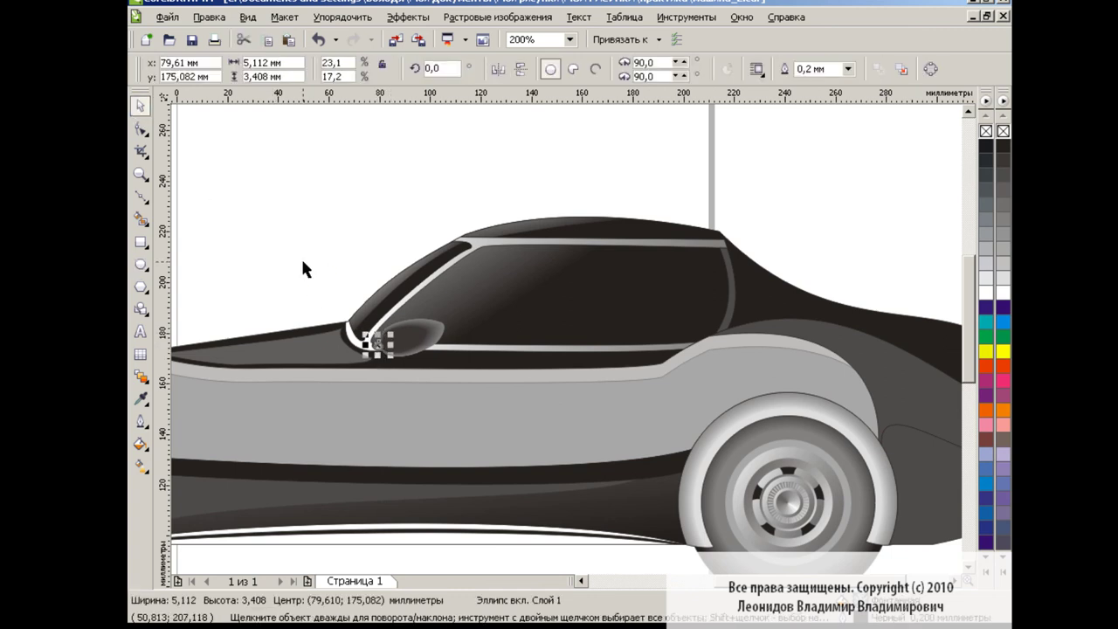
pyautogui.click(301, 256)
# Give the car's bottom curve a custom gradient fill with a light grey middle stop.
pyautogui.click(568, 39)
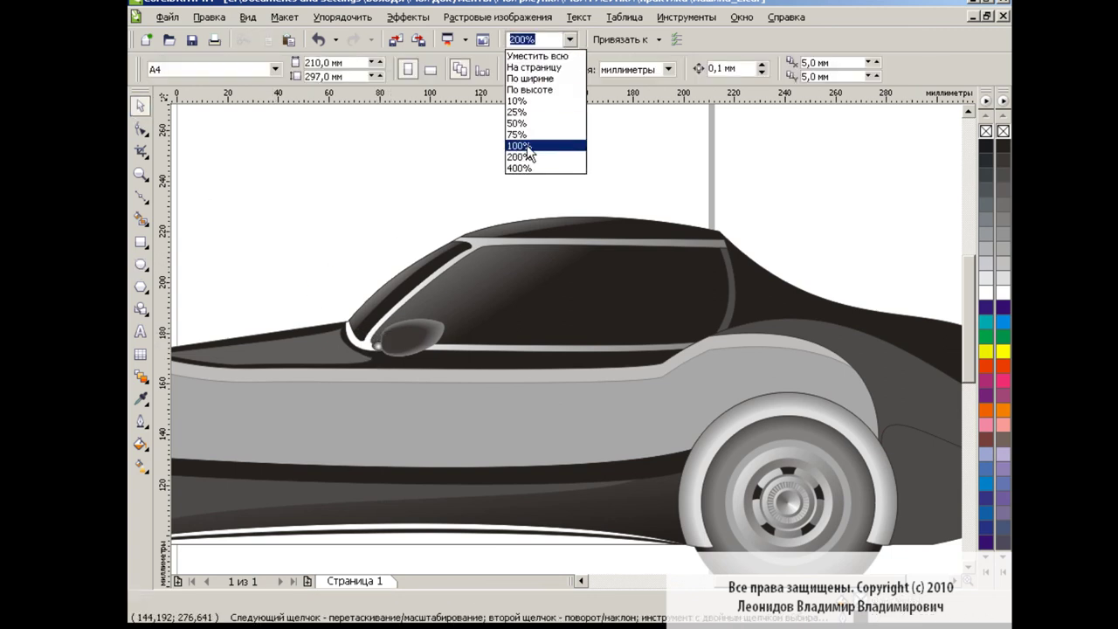
pyautogui.click(520, 145)
pyautogui.click(569, 39)
pyautogui.click(550, 156)
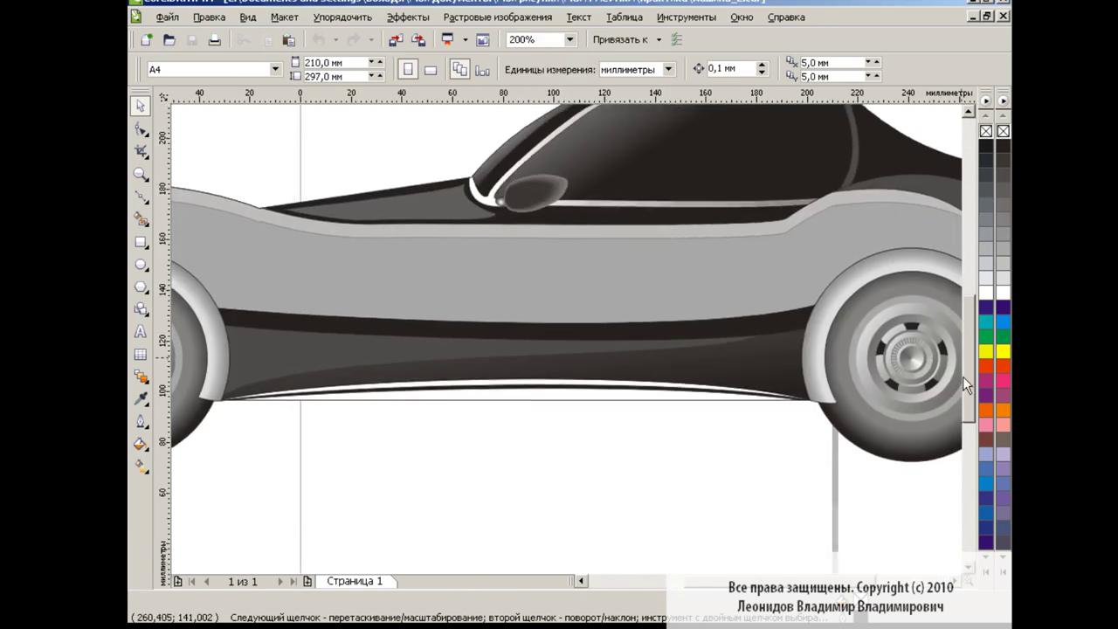
pyautogui.click(524, 393)
pyautogui.click(140, 443)
pyautogui.click(184, 442)
pyautogui.click(496, 298)
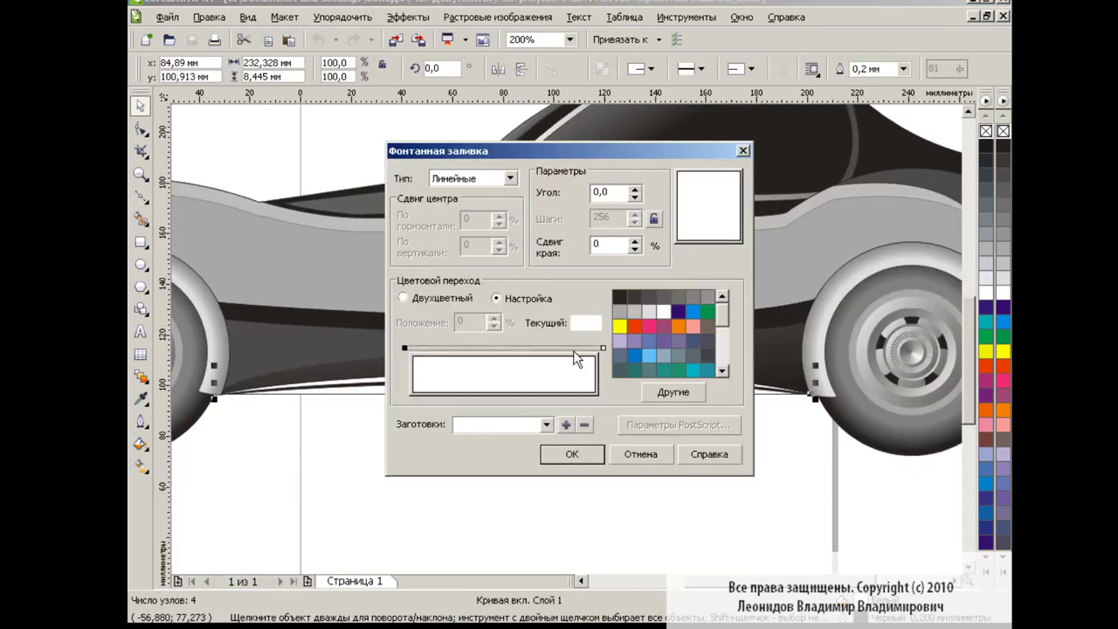
pyautogui.click(634, 310)
pyautogui.doubleClick(498, 369)
pyautogui.click(662, 311)
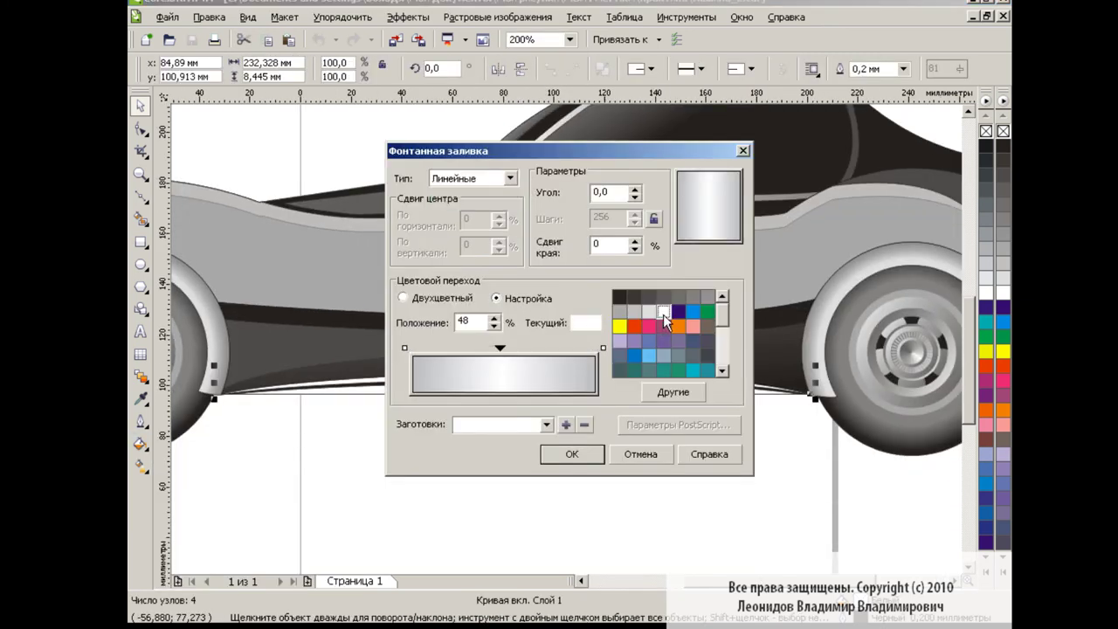
pyautogui.click(572, 453)
# Draw a white-outlined, round-cornered vent rectangle on the lower side panel, slightly shrunk.
pyautogui.hscroll(-3, 274, 449)
pyautogui.press('F6')
pyautogui.moveTo(382, 330); pyautogui.dragTo(461, 373)
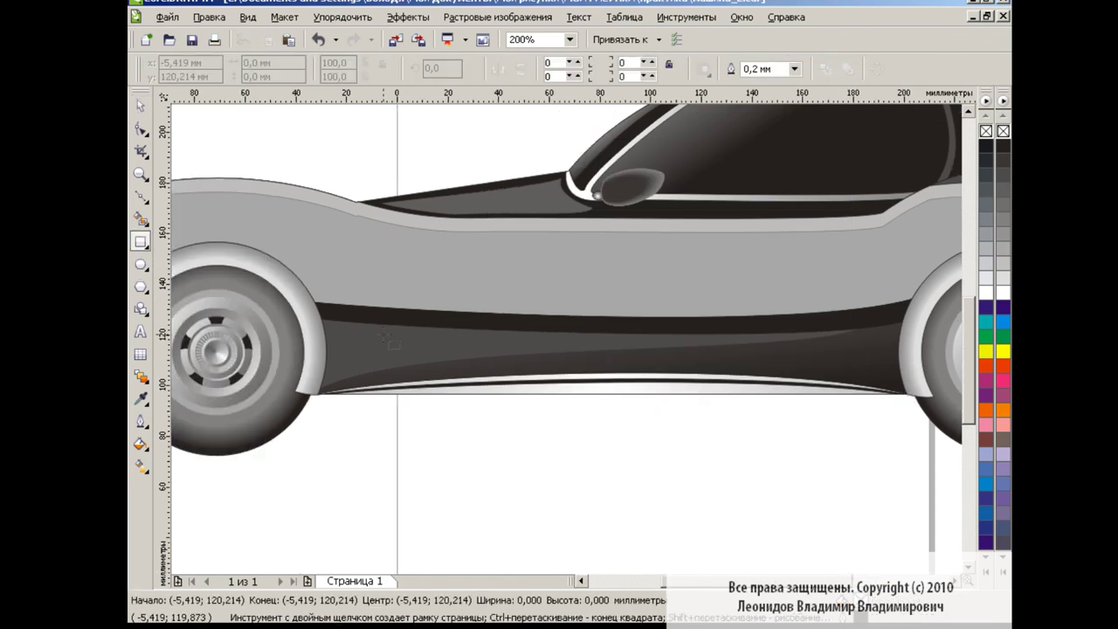
pyautogui.rightClick(1002, 298)
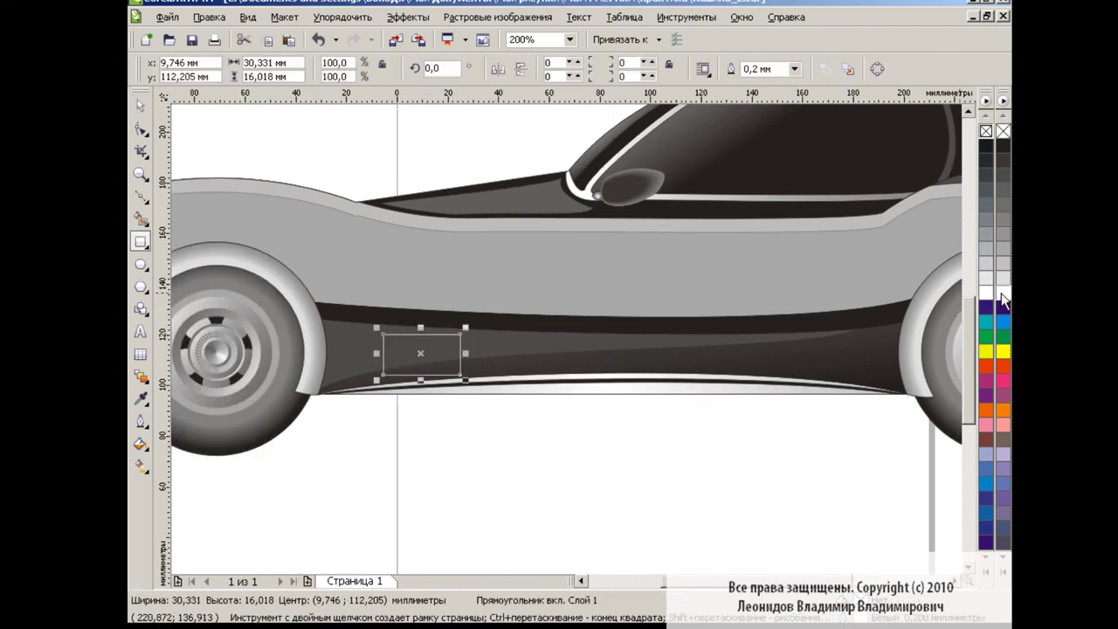
pyautogui.click(141, 129)
pyautogui.moveTo(382, 333); pyautogui.dragTo(390, 342)
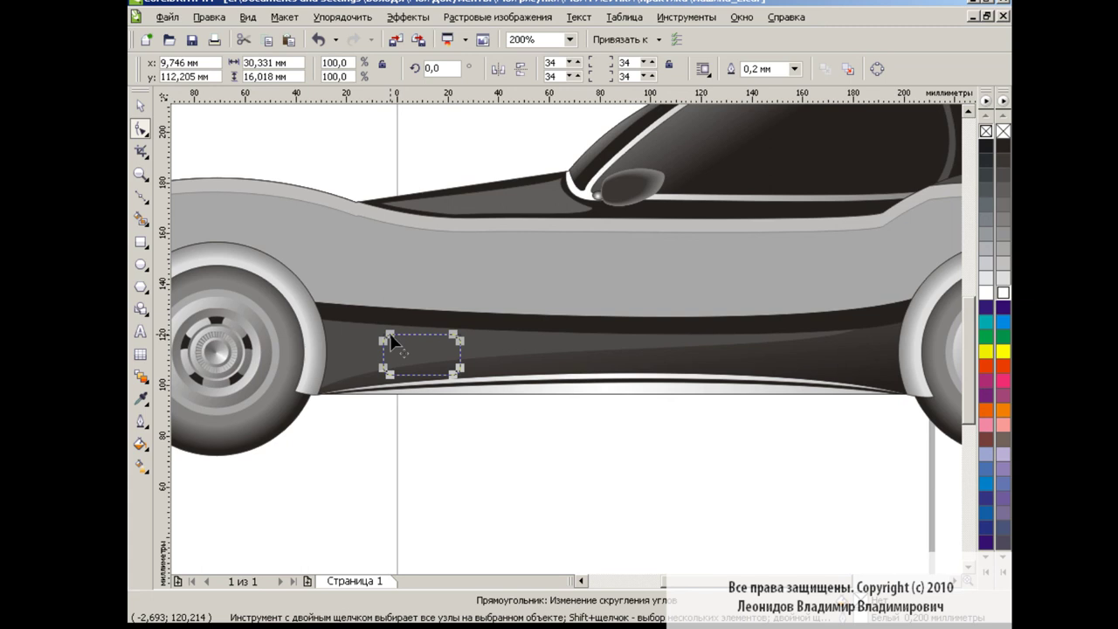
pyautogui.press('space')
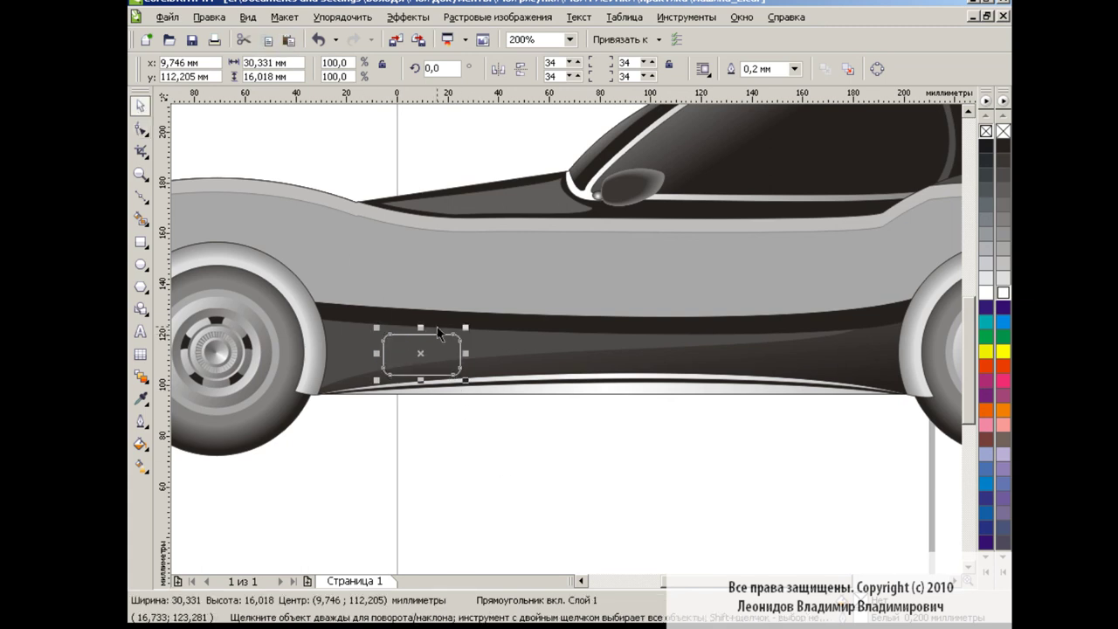
pyautogui.moveTo(376, 328); pyautogui.dragTo(382, 331)
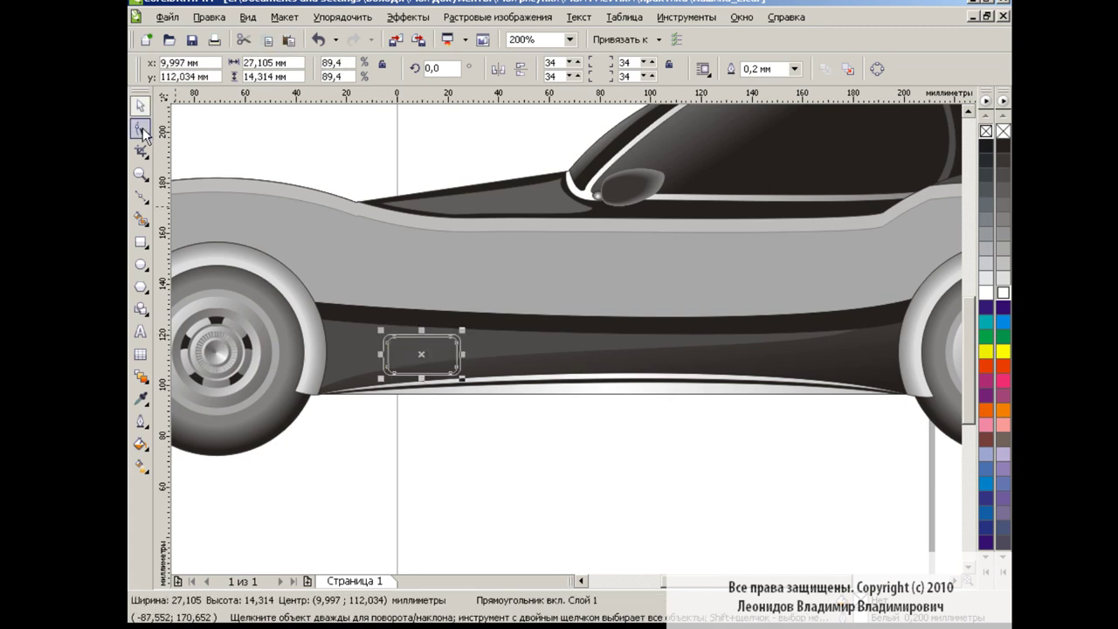
pyautogui.click(141, 130)
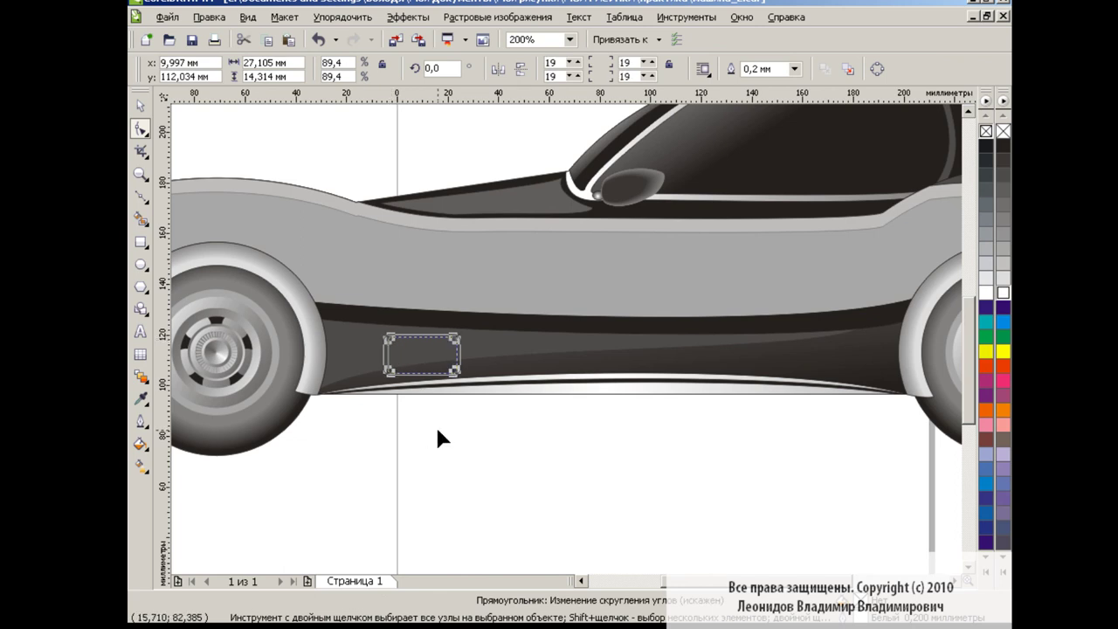
pyautogui.press('space')
pyautogui.click(521, 433)
# Draw a polyline below the vent and Smart Fill the enclosed area with a dark colour.
pyautogui.click(141, 195)
pyautogui.click(236, 285)
pyautogui.click(448, 330)
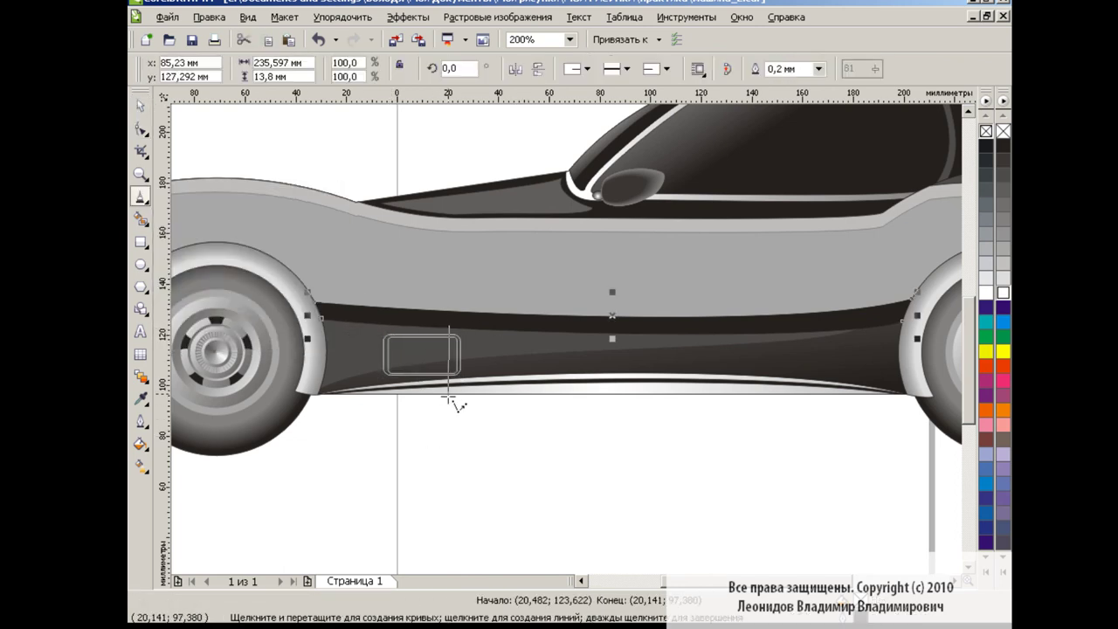
pyautogui.doubleClick(449, 412)
pyautogui.press('space')
pyautogui.click(550, 436)
pyautogui.click(140, 218)
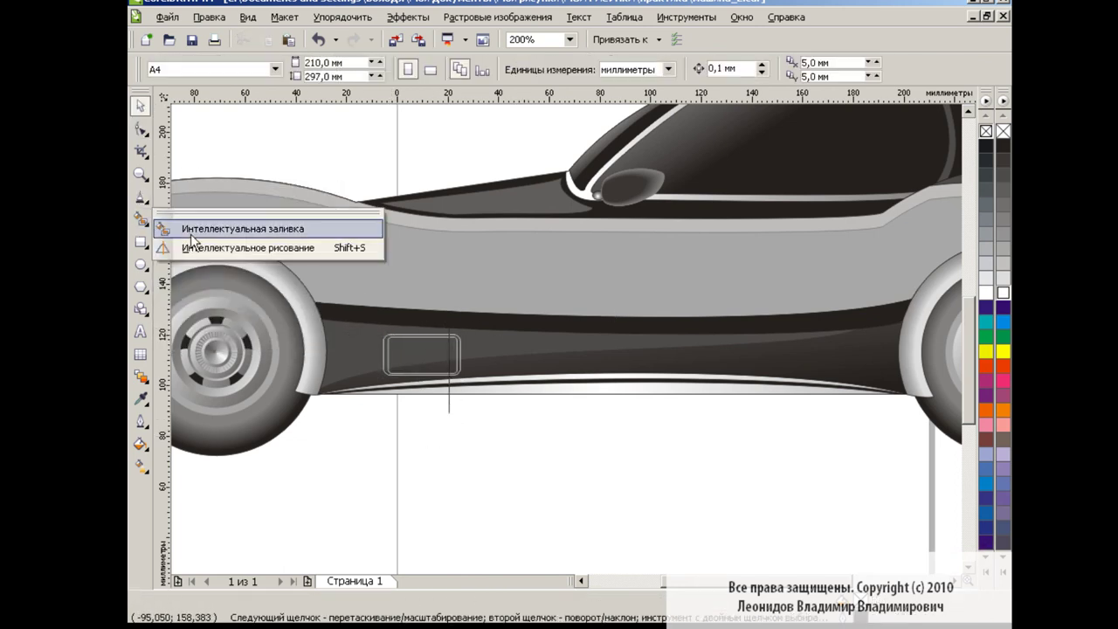
pyautogui.click(200, 230)
pyautogui.click(368, 69)
pyautogui.click(407, 88)
pyautogui.click(391, 367)
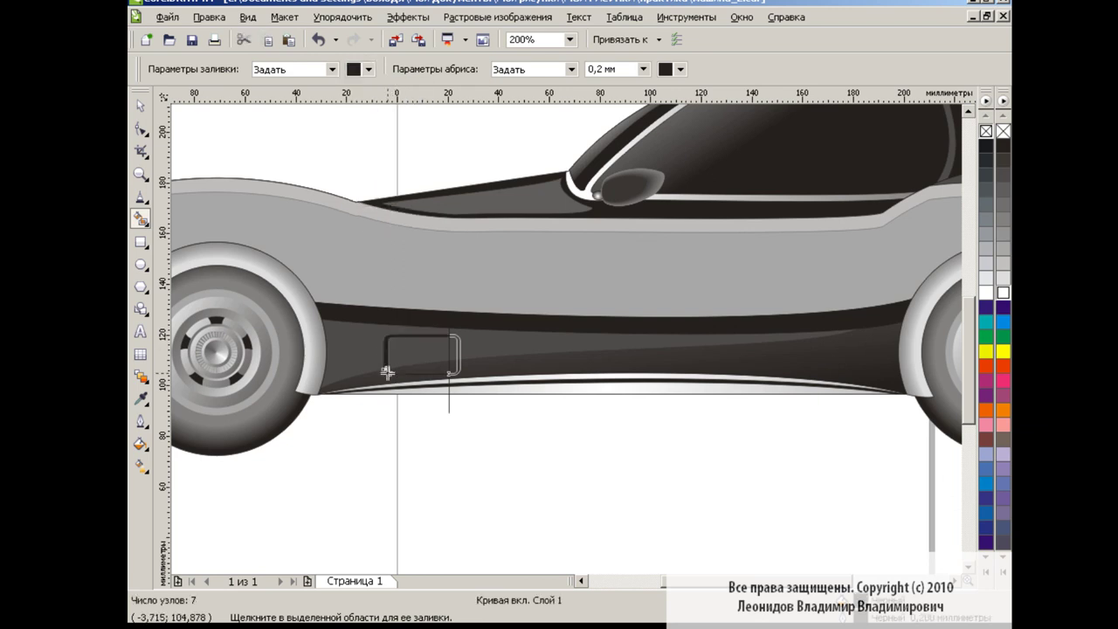
pyautogui.press('space')
# Reshape the dark vent shape by moving one of its nodes.
pyautogui.click(452, 354)
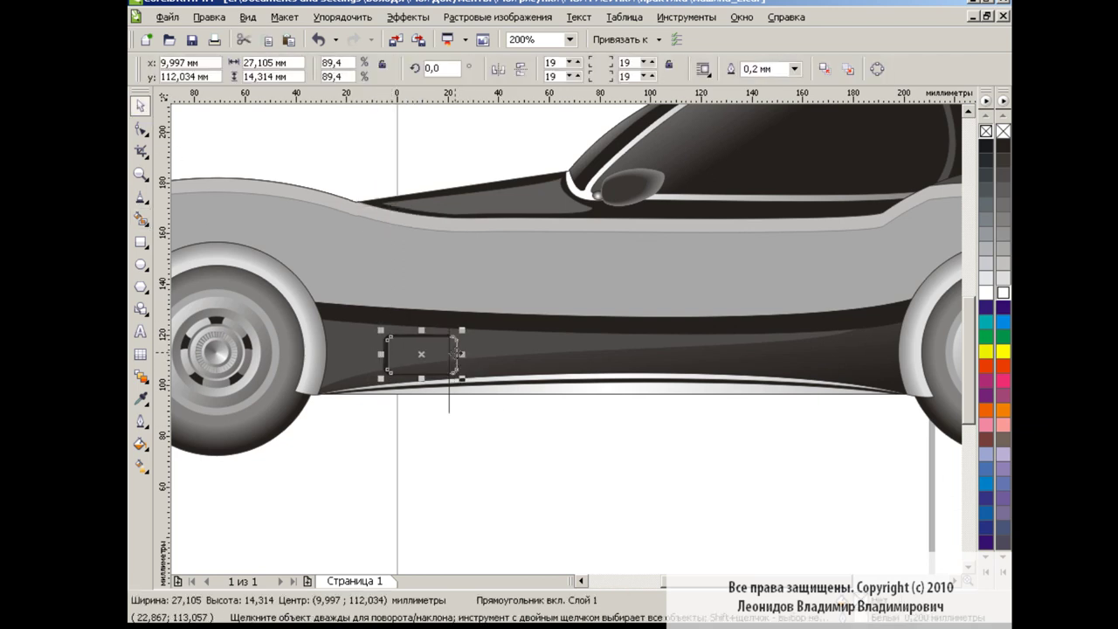
pyautogui.press('F10')
pyautogui.moveTo(449, 377); pyautogui.dragTo(454, 369)
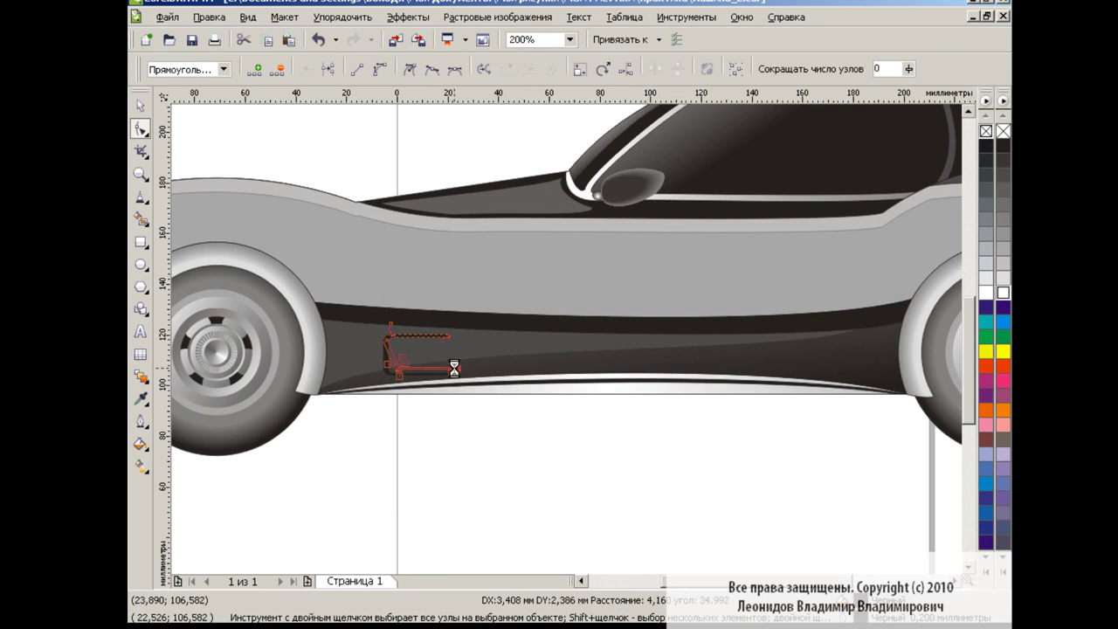
pyautogui.press('space')
pyautogui.click(550, 433)
# Draw a small rectangle near the car's nose for a marker light.
pyautogui.moveTo(729, 581); pyautogui.dragTo(654, 589)
pyautogui.press('F6')
pyautogui.moveTo(301, 264); pyautogui.dragTo(344, 284)
# Fill the front marker light at the nose orange.
pyautogui.click(331, 276)
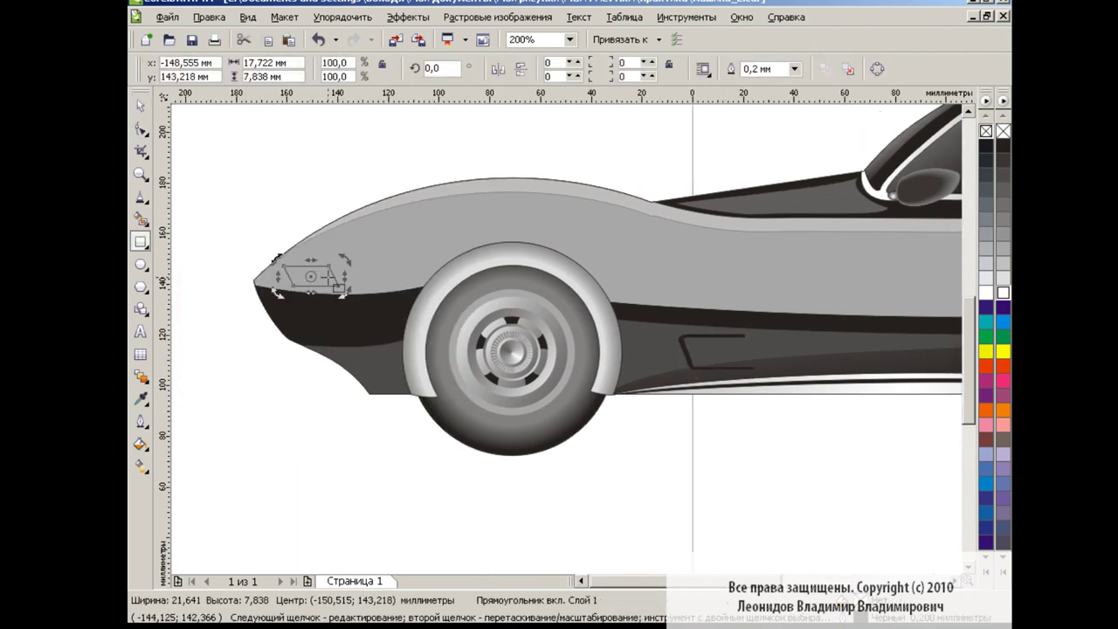
pyautogui.press('space')
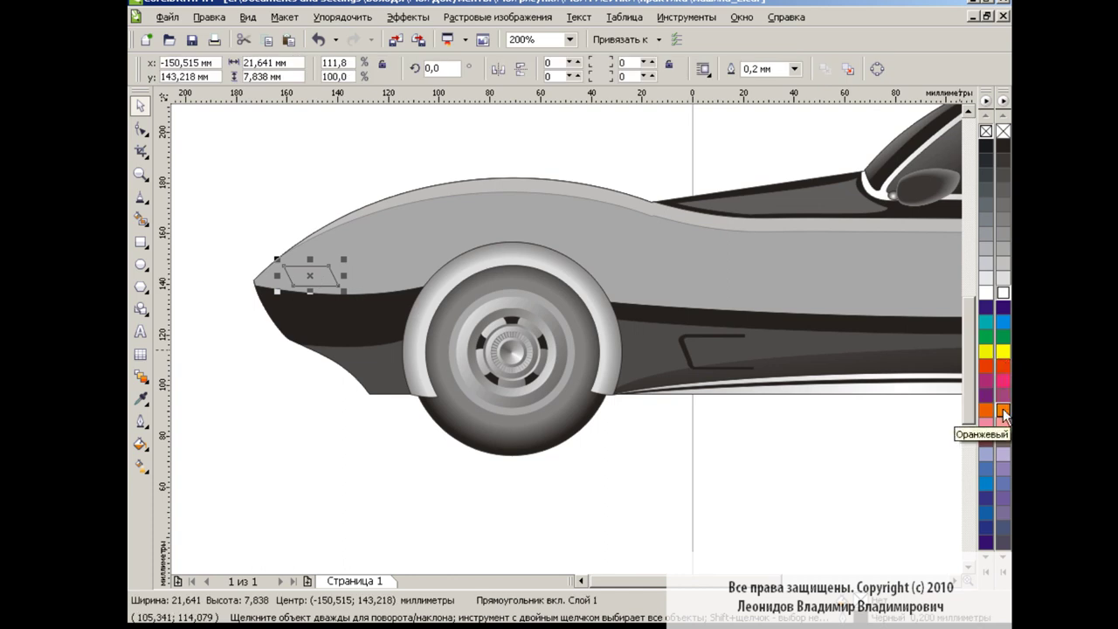
pyautogui.click(1003, 408)
pyautogui.click(801, 443)
pyautogui.moveTo(625, 581); pyautogui.dragTo(785, 581)
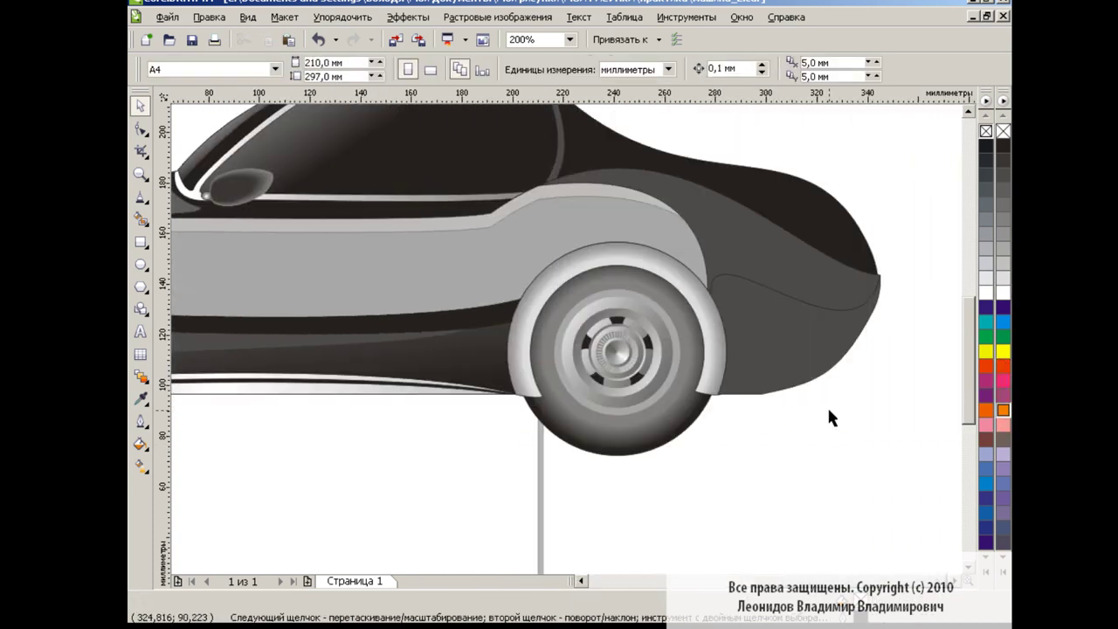
# Add a small red-orange marker light on the car's rear.
pyautogui.press('F6')
pyautogui.moveTo(807, 315); pyautogui.dragTo(854, 335)
pyautogui.click(831, 326)
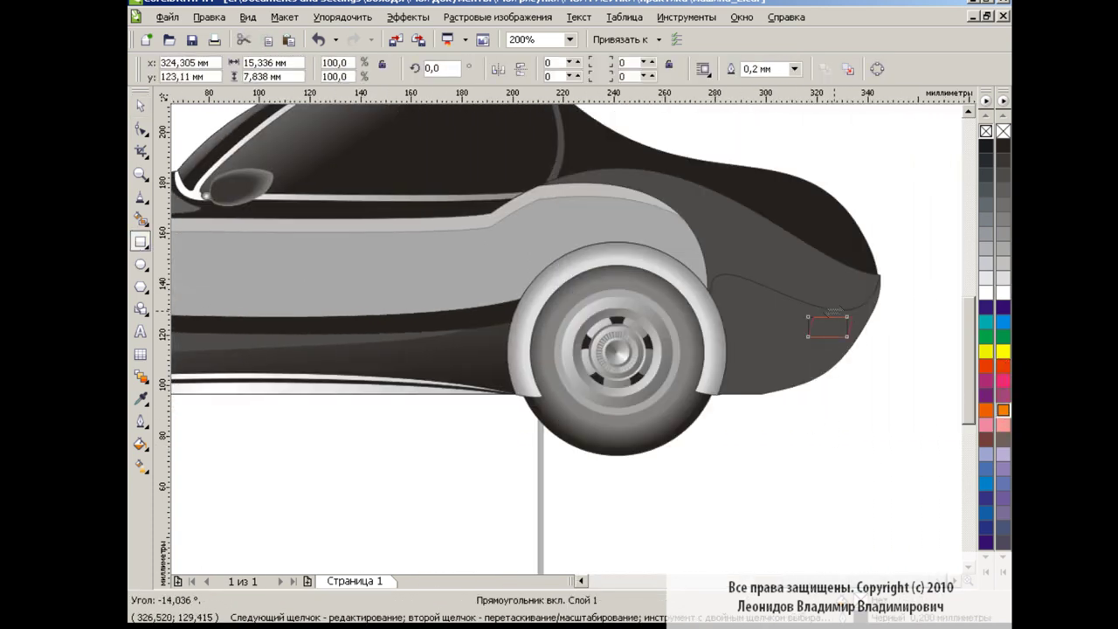
pyautogui.click(1003, 367)
pyautogui.click(826, 447)
# At 100% zoom, marquee-select all the car parts and group them with Ctrl+G.
pyautogui.click(568, 40)
pyautogui.click(528, 153)
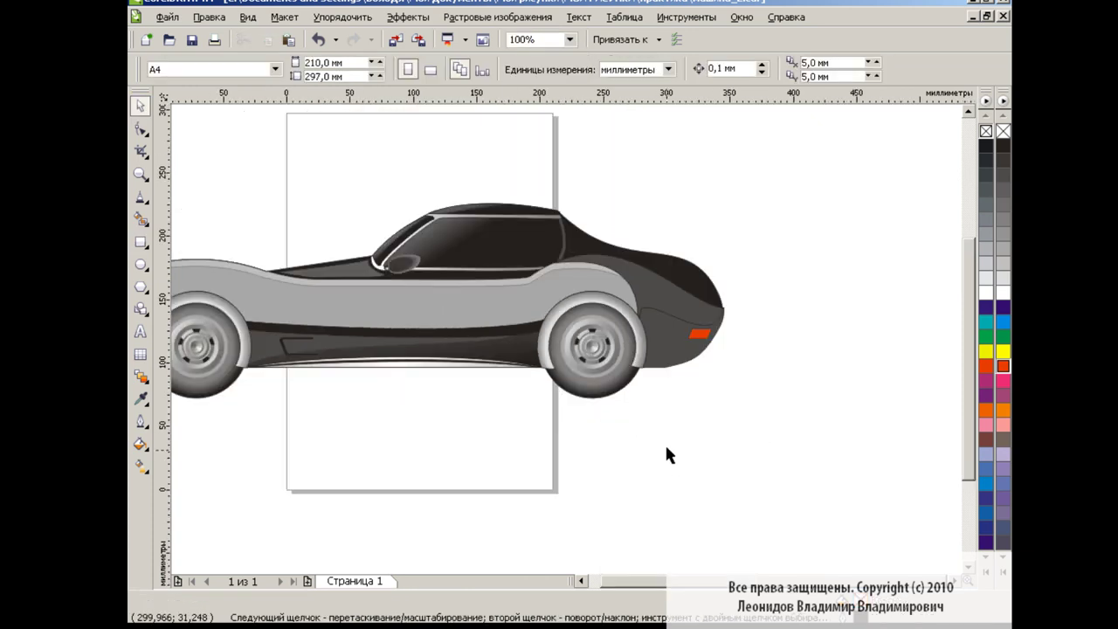
pyautogui.click(581, 581)
pyautogui.moveTo(225, 155); pyautogui.dragTo(922, 435)
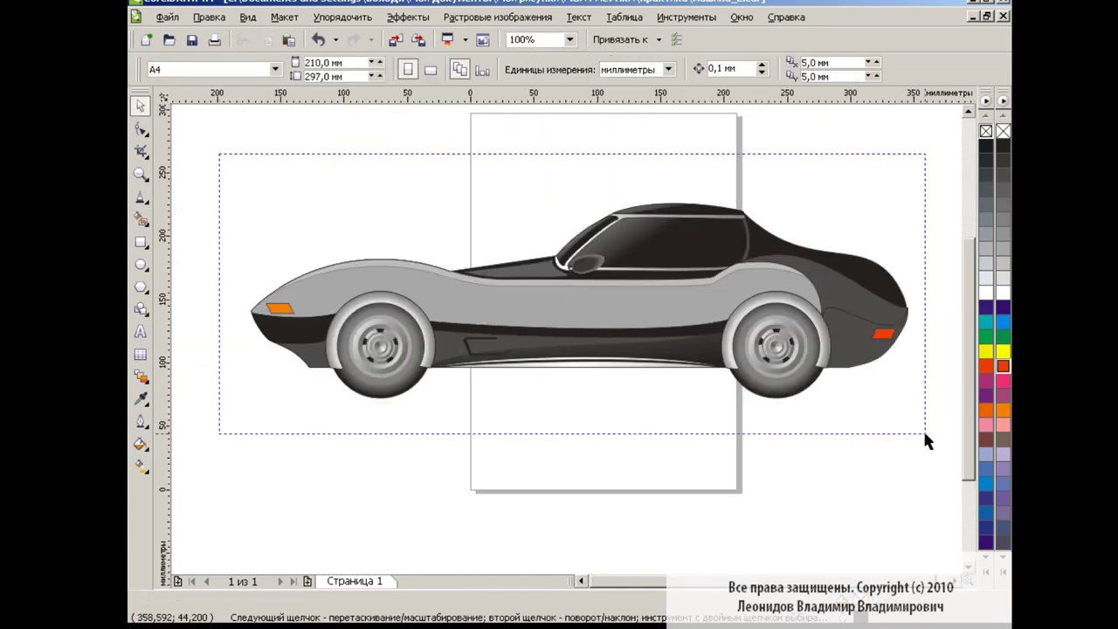
pyautogui.click(818, 399)
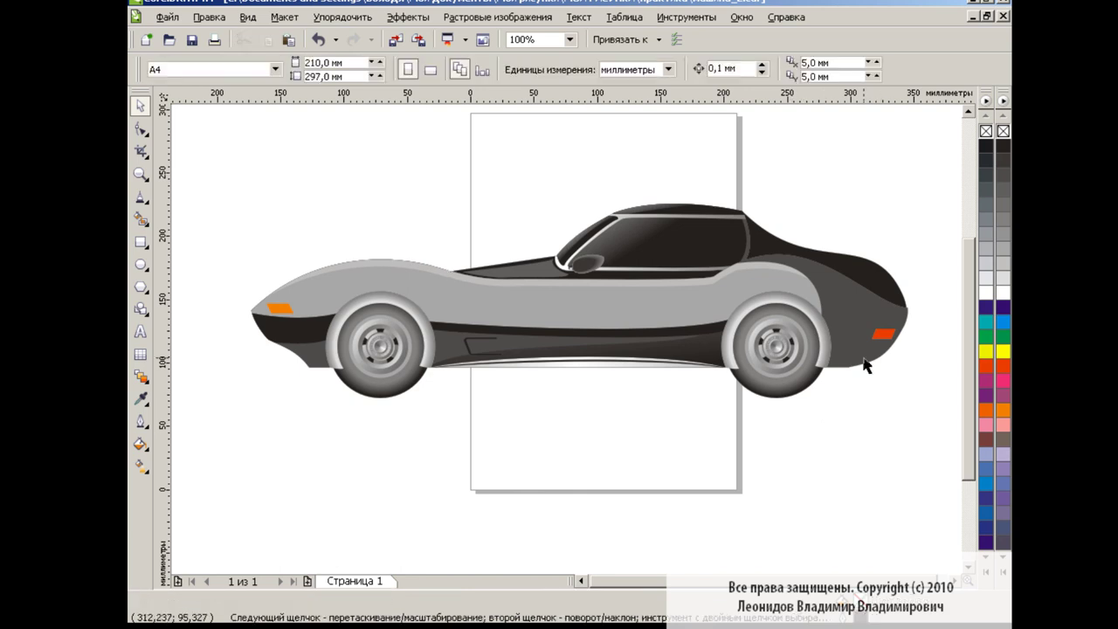
pyautogui.click(861, 362)
pyautogui.keyDown('ctrl'); pyautogui.click(852, 299); pyautogui.keyUp('ctrl')
pyautogui.click(862, 333)
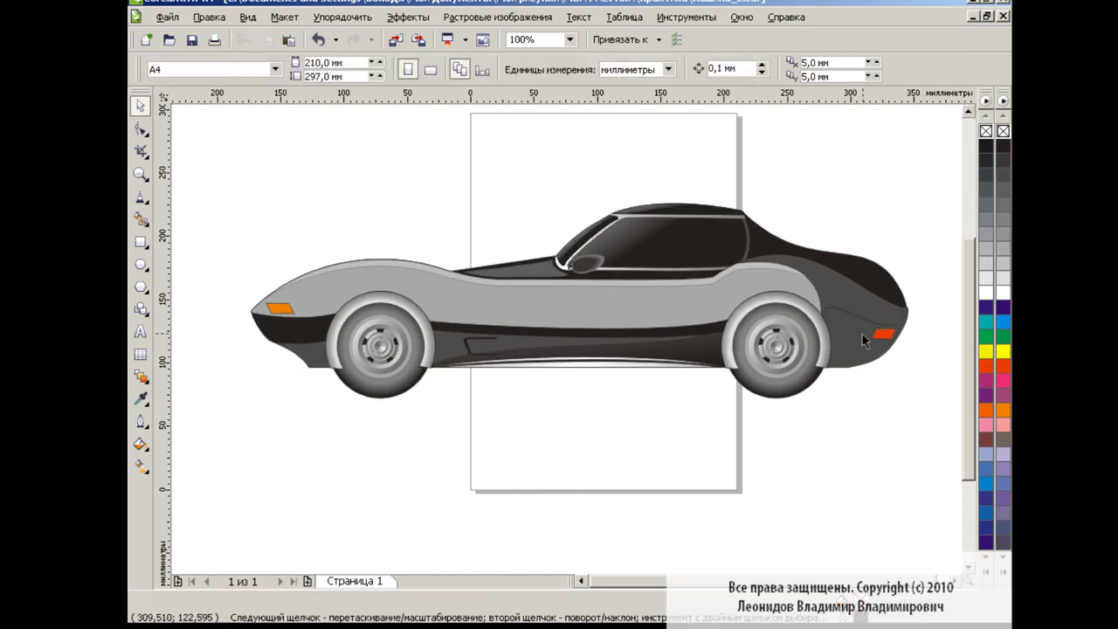
pyautogui.click(1002, 188)
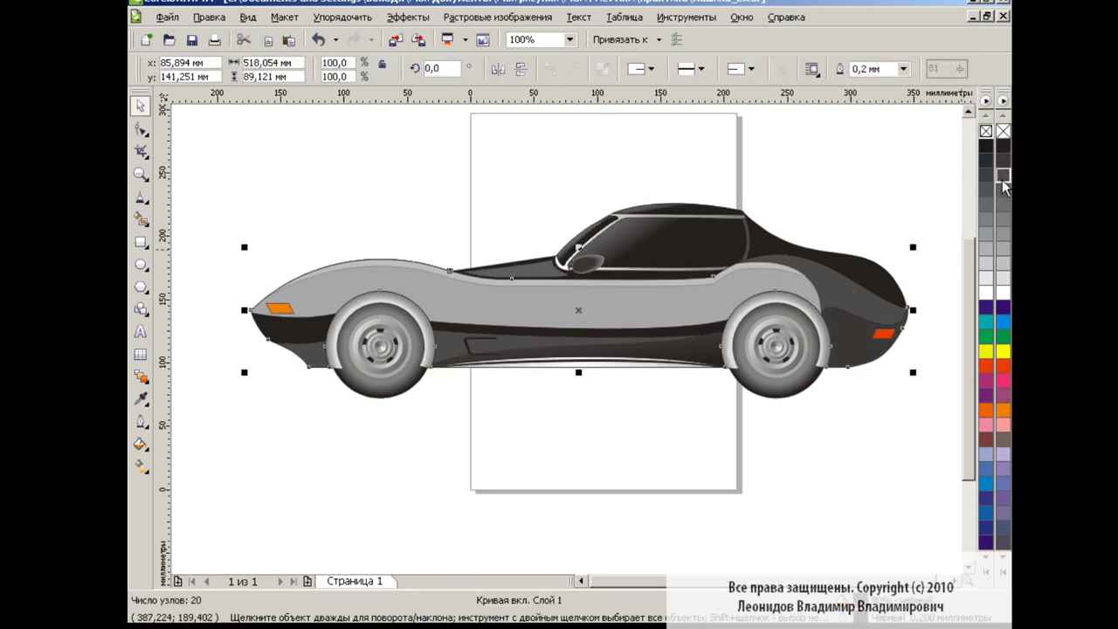
pyautogui.click(231, 183)
pyautogui.moveTo(232, 183)
pyautogui.mouseDown()
pyautogui.moveTo(917, 406)
pyautogui.moveTo(793, 374)
pyautogui.moveTo(881, 421)
pyautogui.mouseUp()
pyautogui.hotkey('ctrl', 'g')
pyautogui.click(840, 400)
# Scale the car group to 85.7% and draw a large background rectangle around it.
pyautogui.click(768, 384)
pyautogui.scroll(1, 938, 312)
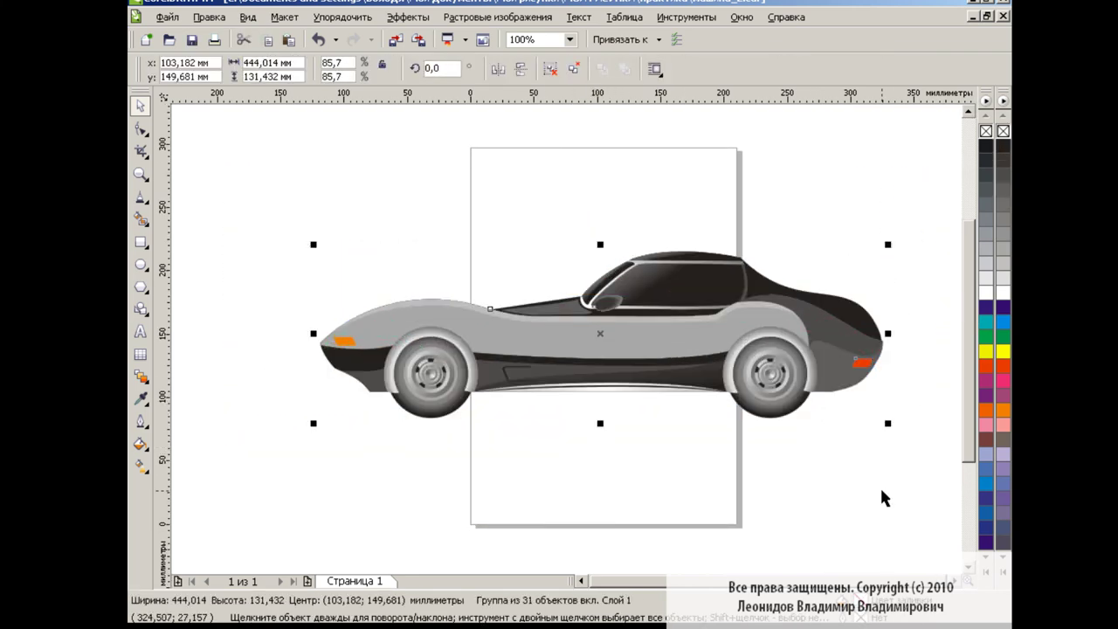
pyautogui.press('F6')
pyautogui.moveTo(275, 123); pyautogui.dragTo(913, 365)
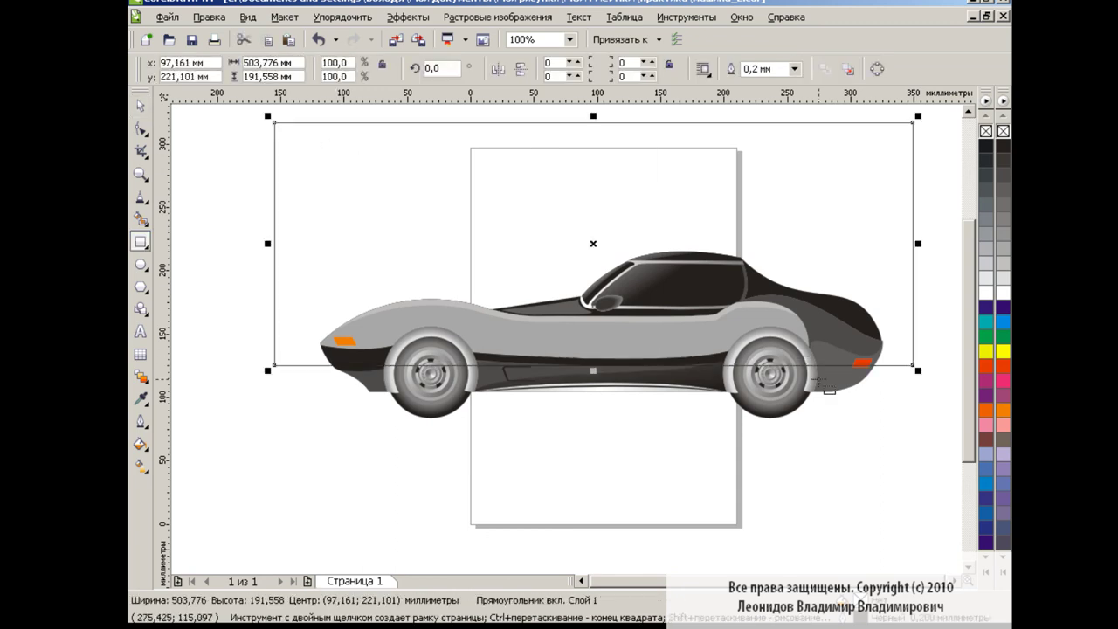
# Fill the background with a custom dark-to-brick-red fountain gradient at a 90° angle.
pyautogui.click(140, 444)
pyautogui.click(223, 471)
pyautogui.click(496, 298)
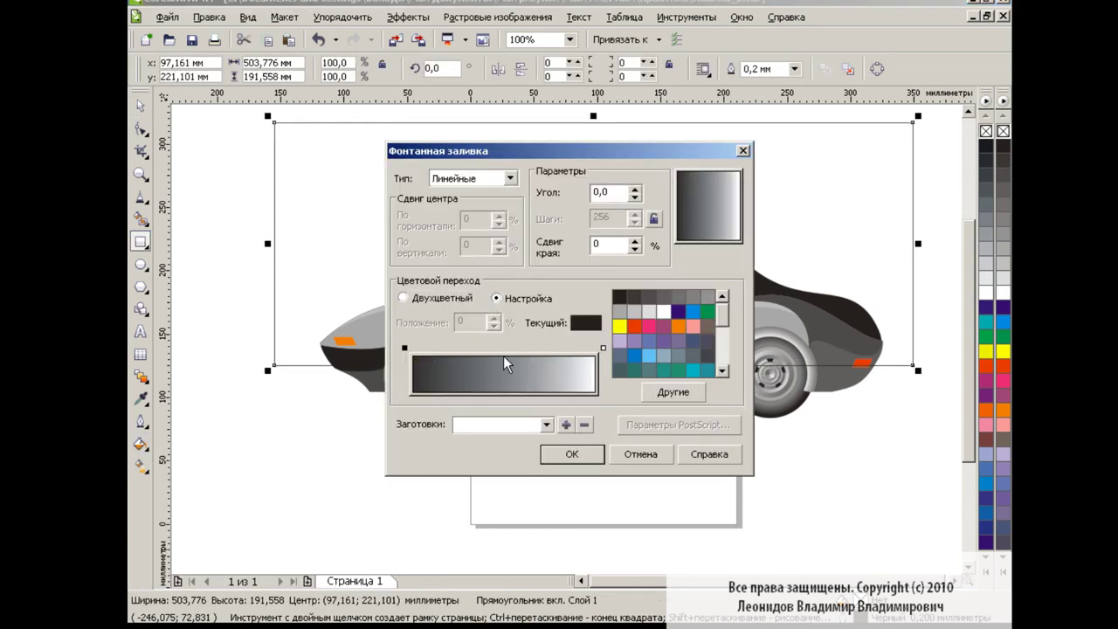
pyautogui.click(602, 347)
pyautogui.click(634, 326)
pyautogui.click(672, 398)
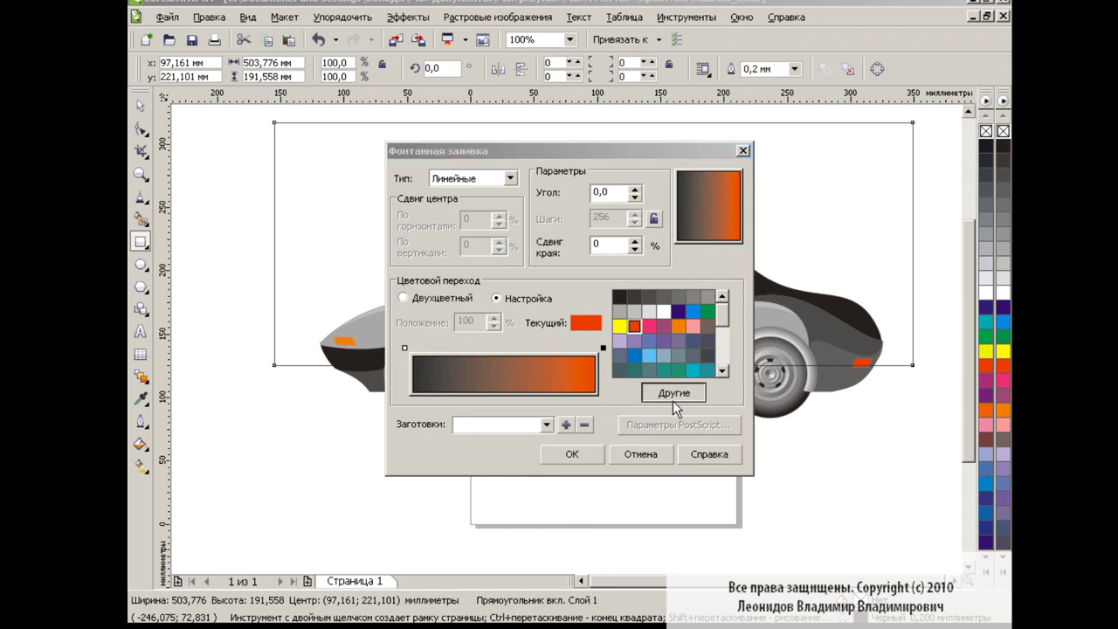
pyautogui.click(456, 322)
pyautogui.click(474, 428)
pyautogui.click(674, 395)
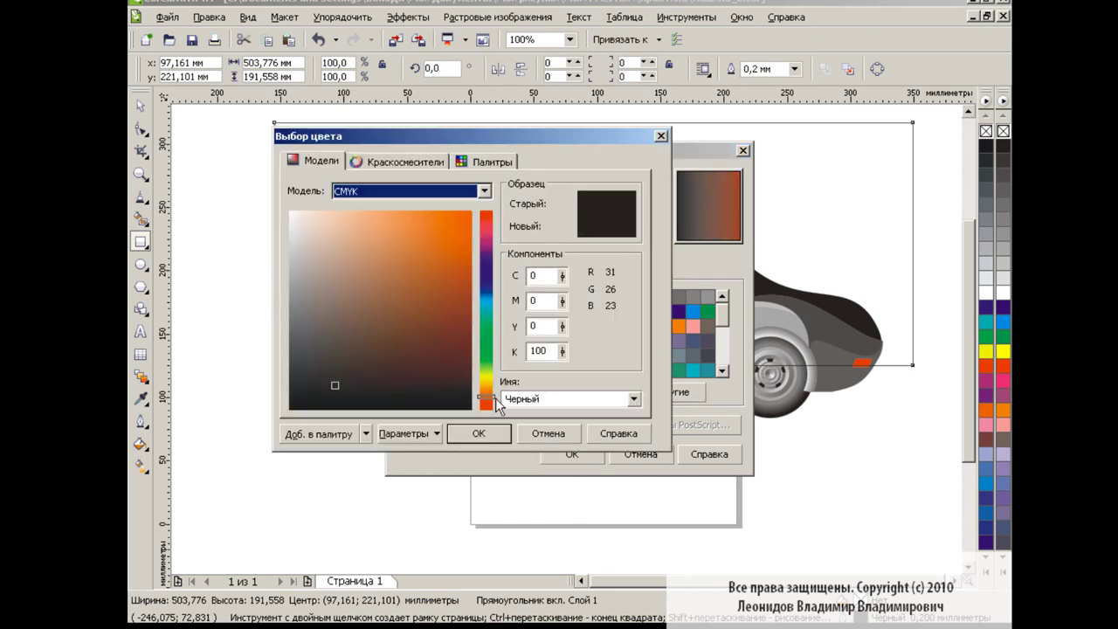
pyautogui.click(442, 369)
pyautogui.click(479, 436)
pyautogui.click(592, 194)
pyautogui.write('90,0')
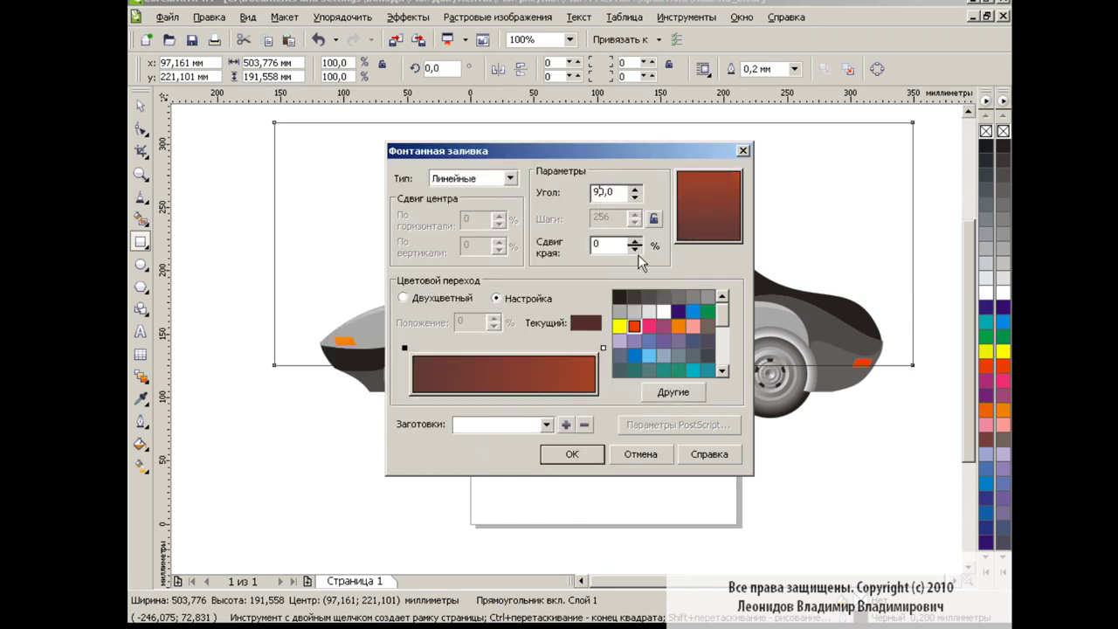
pyautogui.write('-')
pyautogui.click(576, 454)
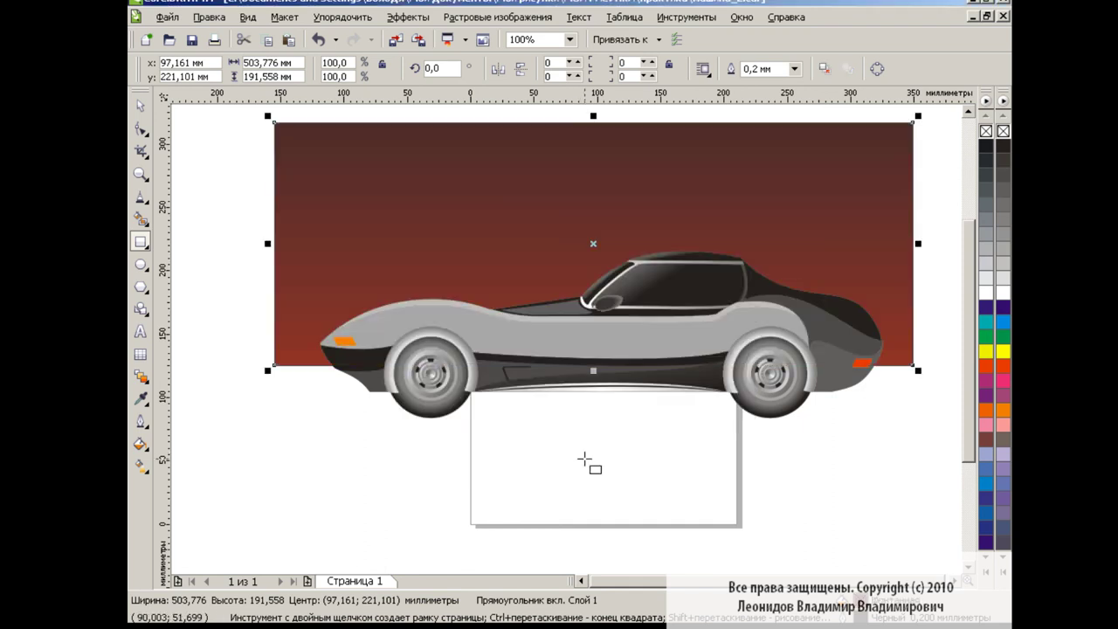
# Mirror-copy the background downward as a floor strip and lower its gradient start.
pyautogui.moveTo(592, 115); pyautogui.dragTo(593, 451)
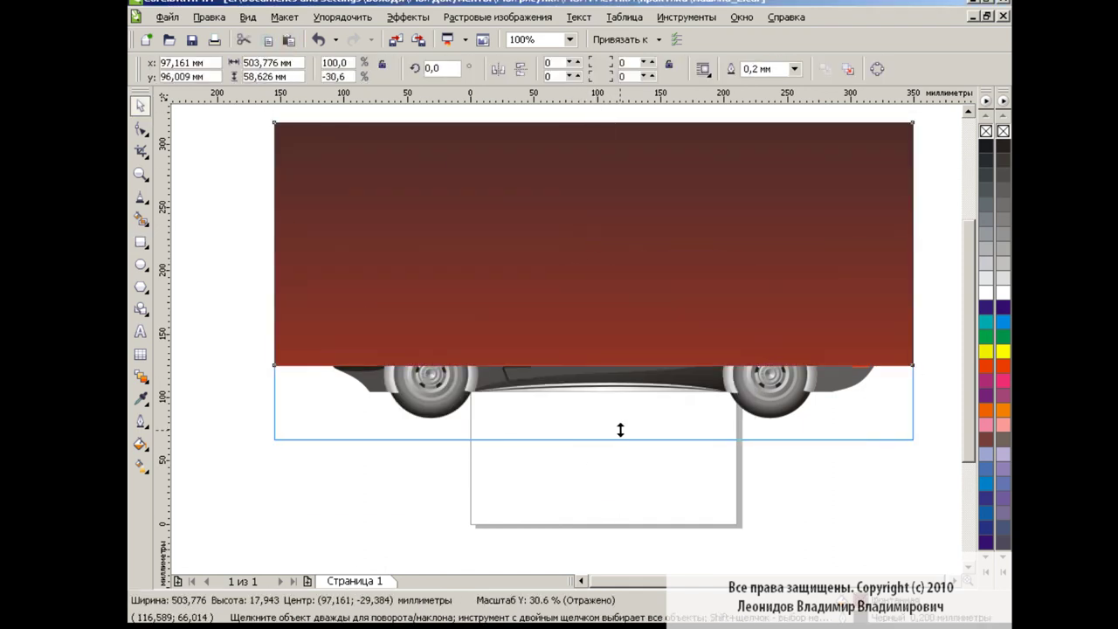
pyautogui.press('g')
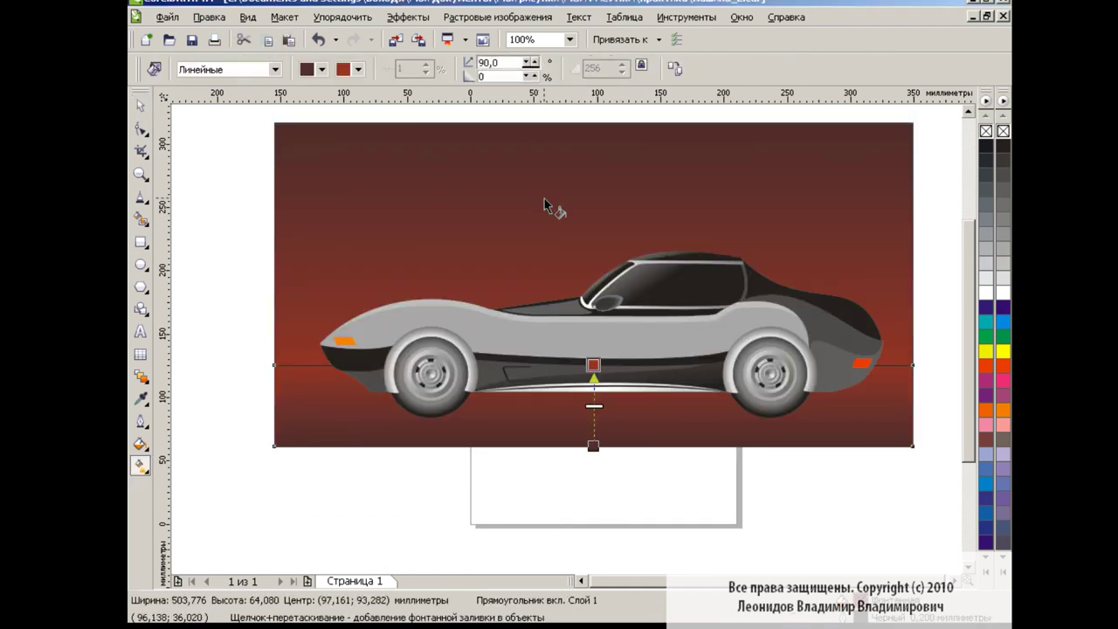
pyautogui.moveTo(594, 376); pyautogui.dragTo(592, 387)
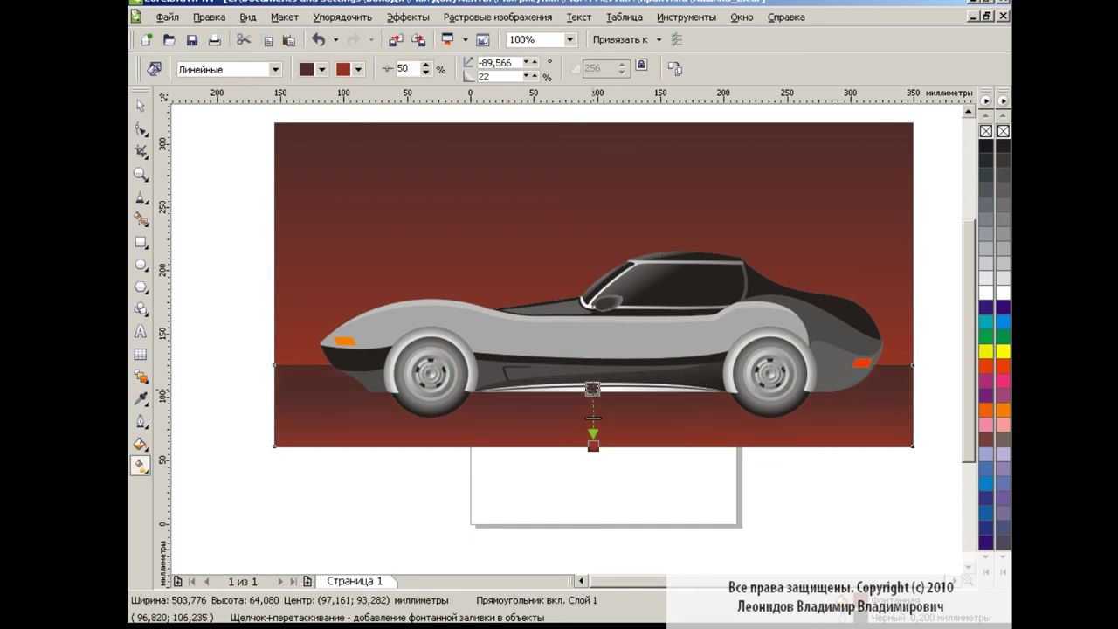
pyautogui.press('space')
pyautogui.click(603, 520)
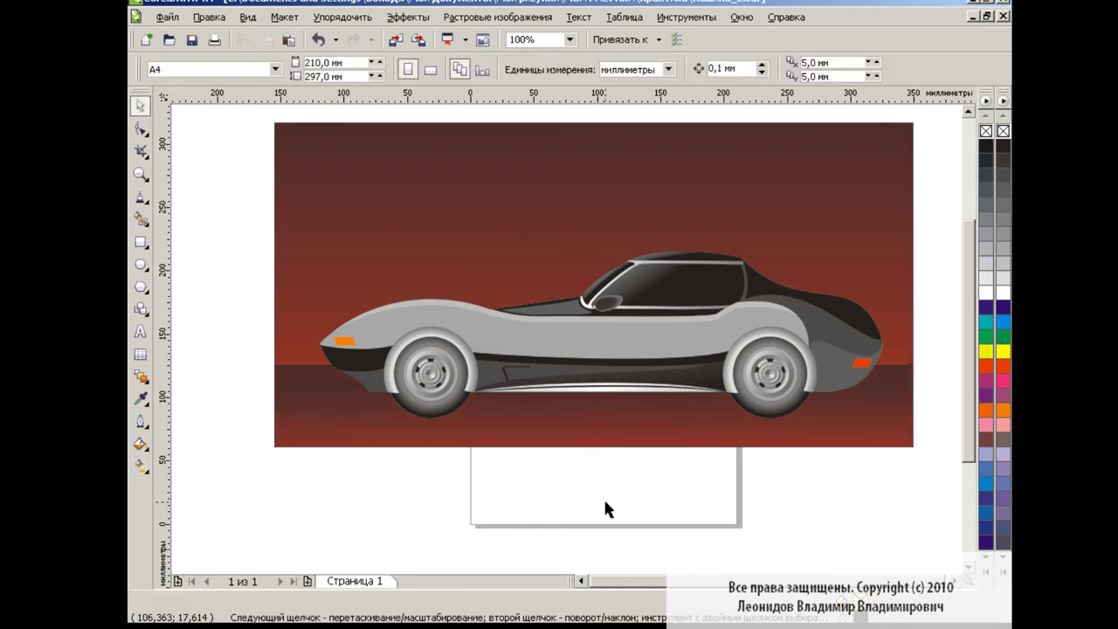